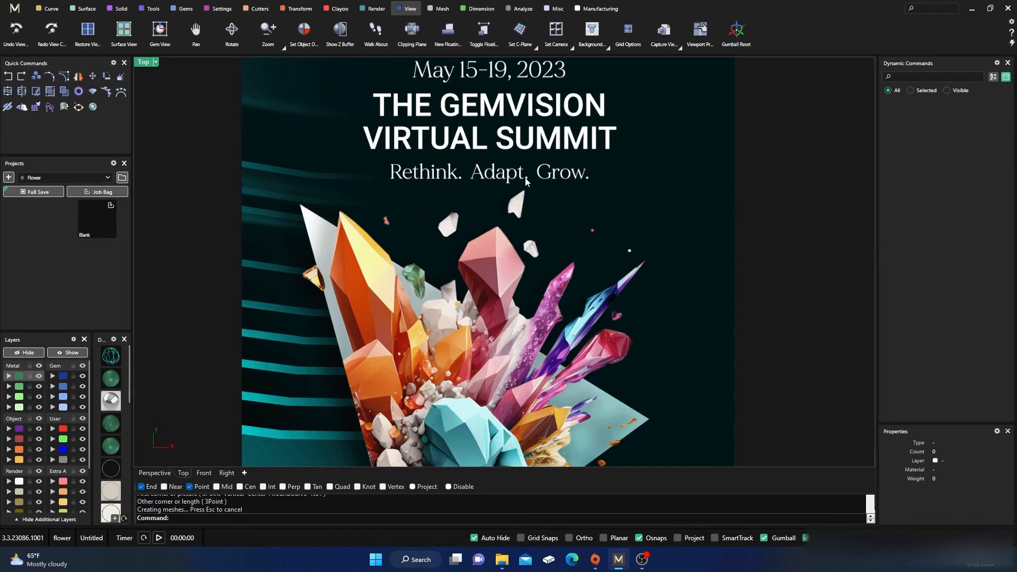
# - Delete the summit poster picture from the Top view and start a new, empty model
pyautogui.click(475, 190)
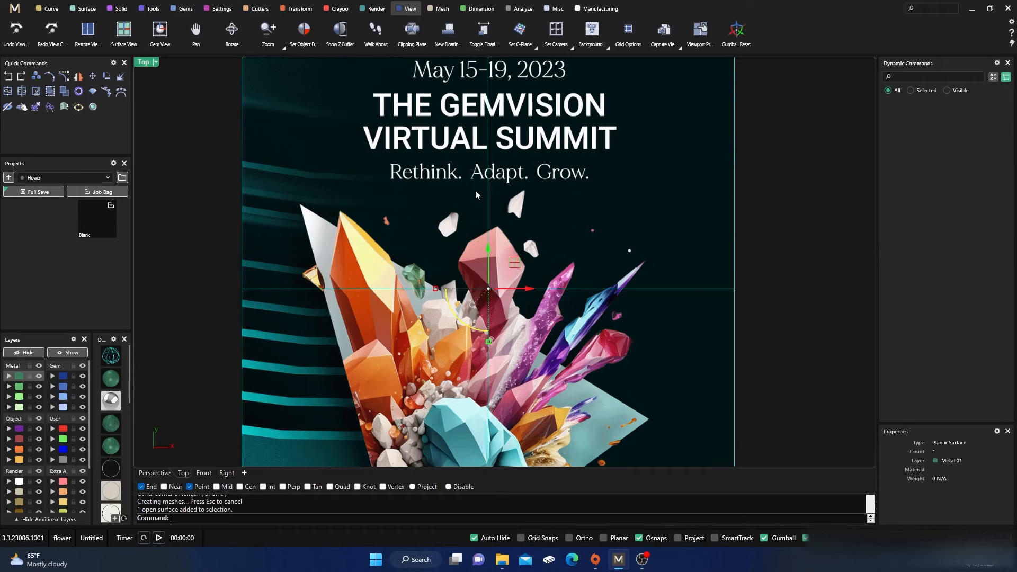
pyautogui.press('Delete')
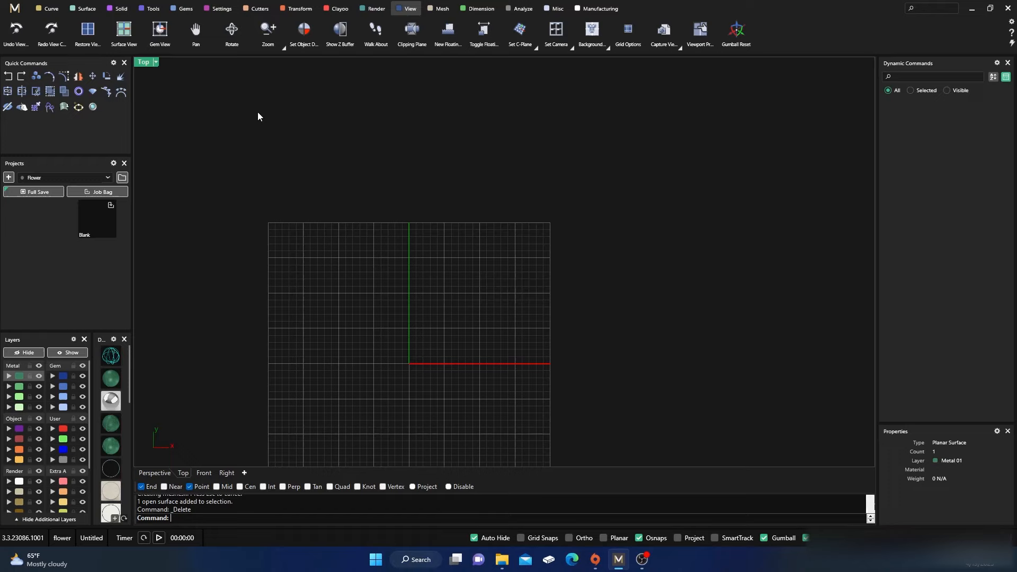
pyautogui.click(15, 8)
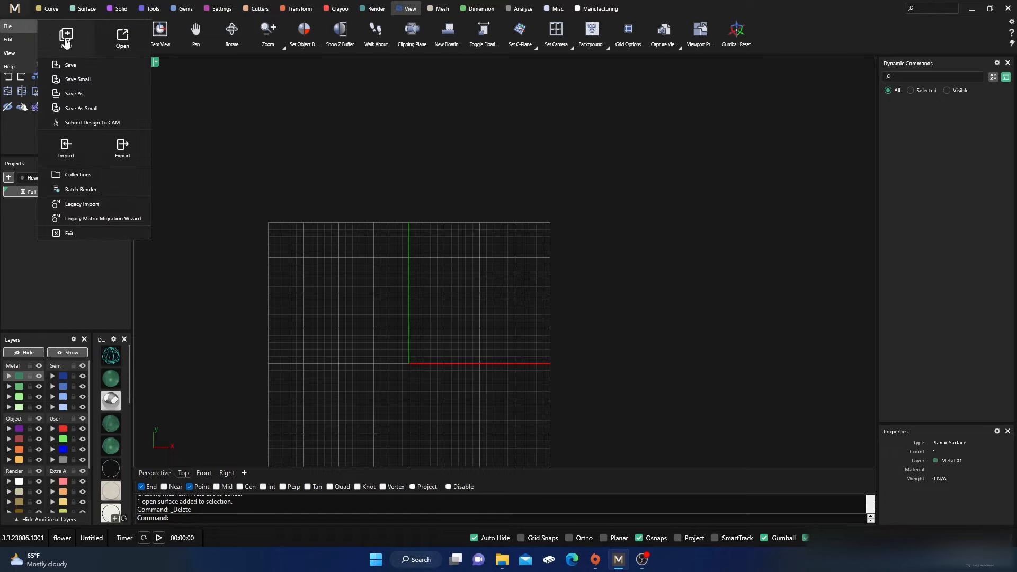
pyautogui.click(66, 43)
pyautogui.click(509, 295)
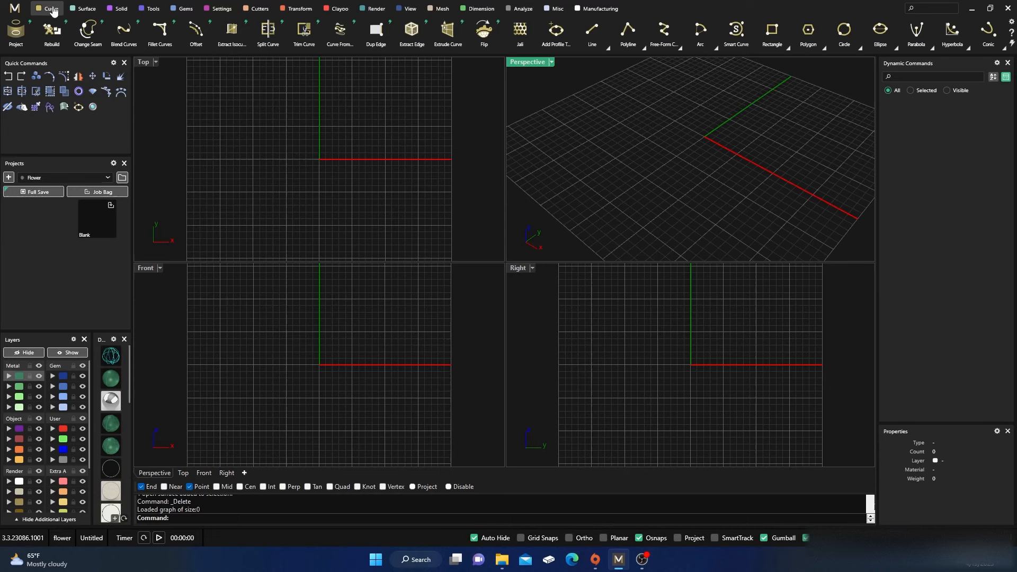
# - Draw a slanted straight line in the Top view on the negative X side, leaning towards the Y axis at its upper end
pyautogui.click(595, 38)
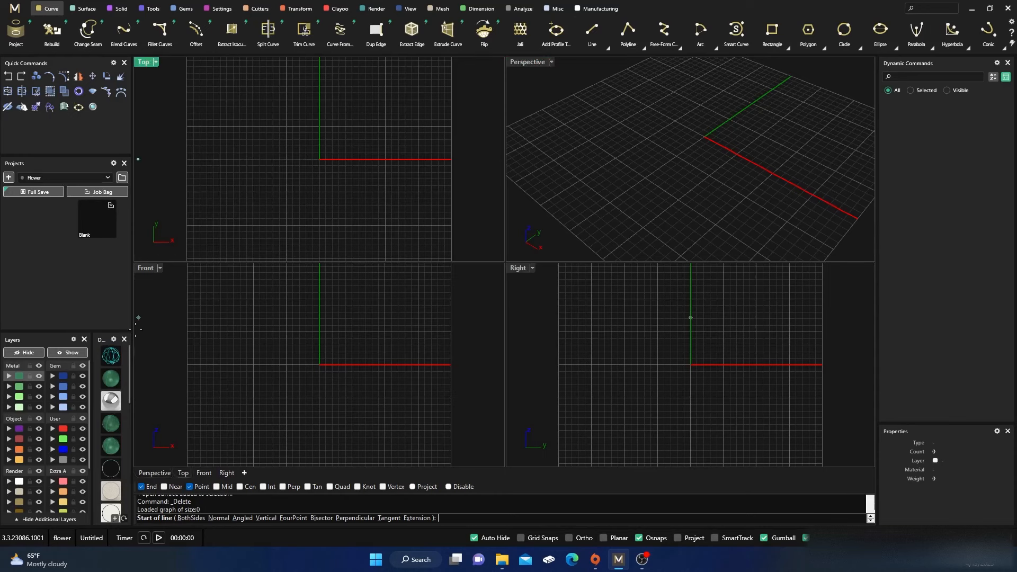
pyautogui.click(313, 103)
pyautogui.click(297, 161)
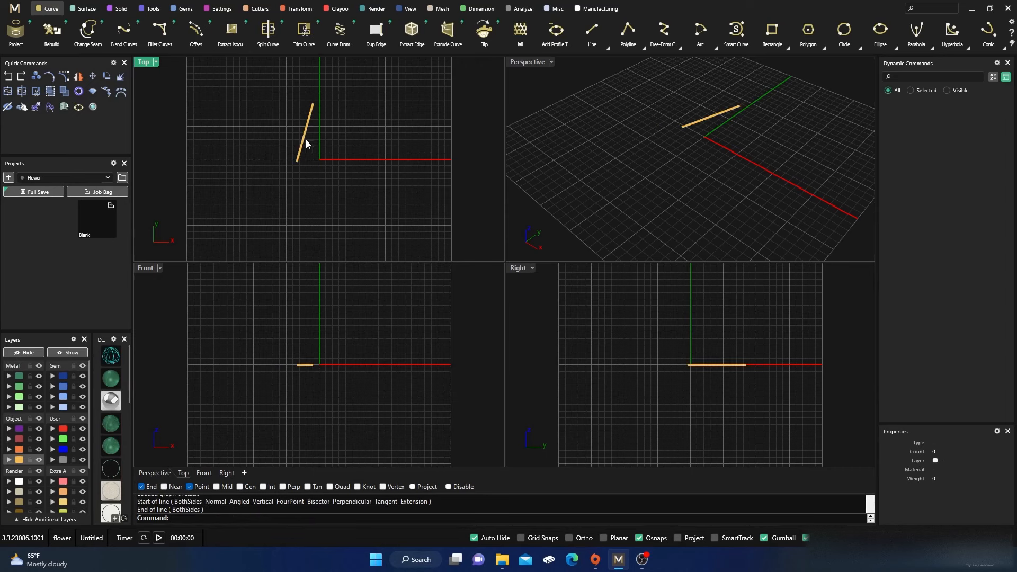
# - Try to rebuild the slanted line with 6 points and degree 3
pyautogui.click(306, 138)
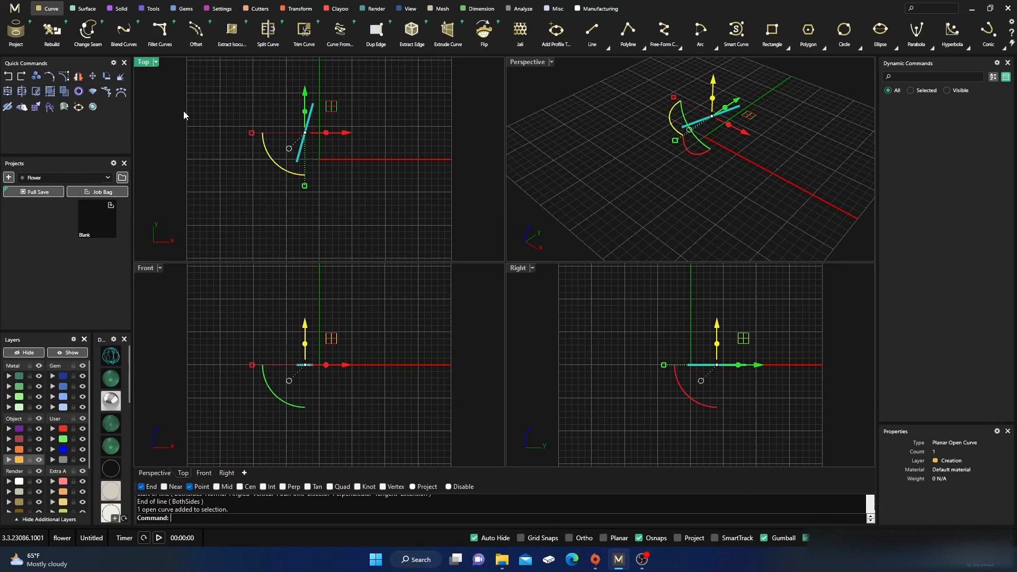
pyautogui.write('rebuild')
pyautogui.press('Return')
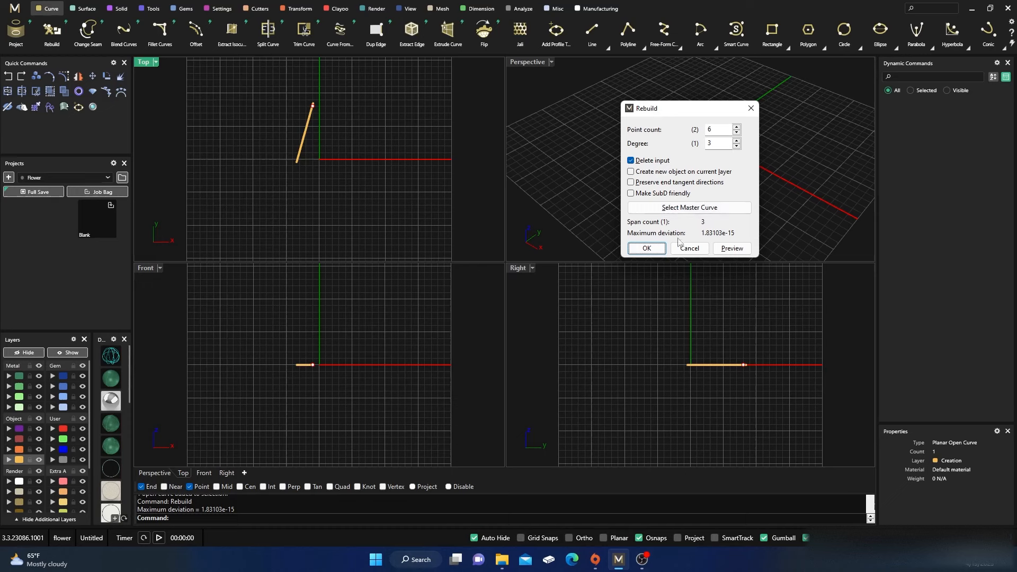
pyautogui.click(650, 247)
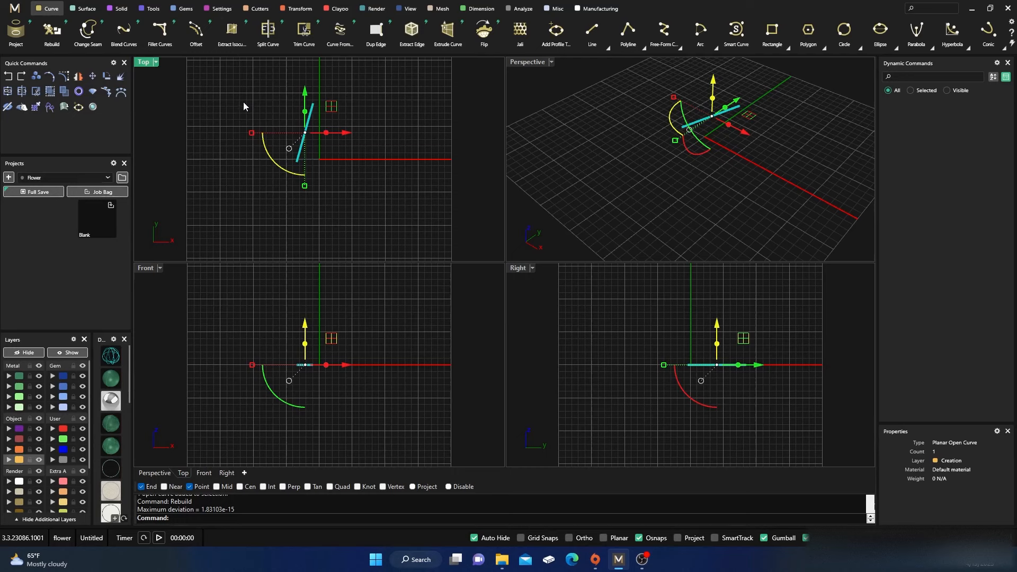
# - Turn on the control points of the slanted line
pyautogui.click(63, 79)
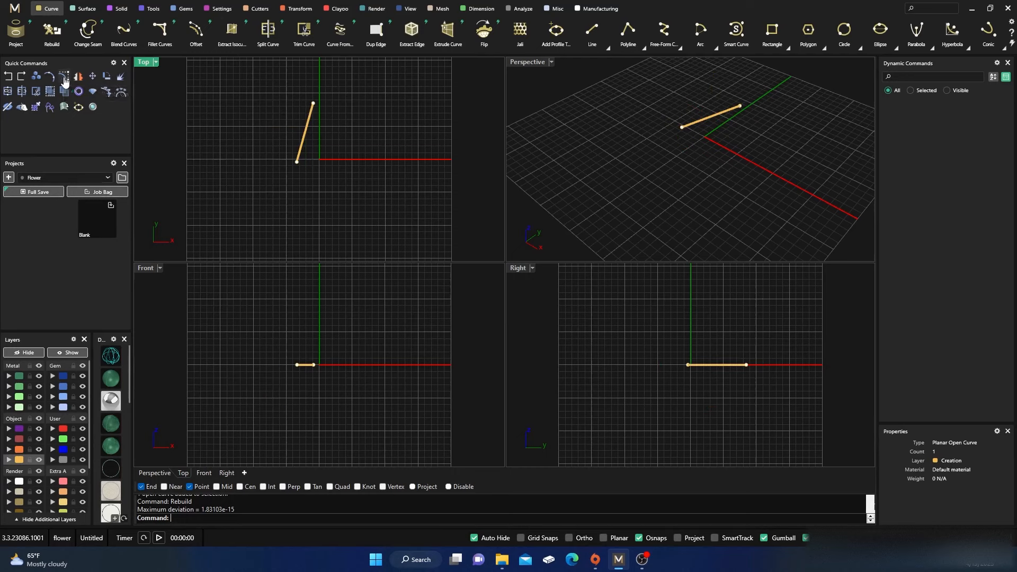
pyautogui.click(311, 149)
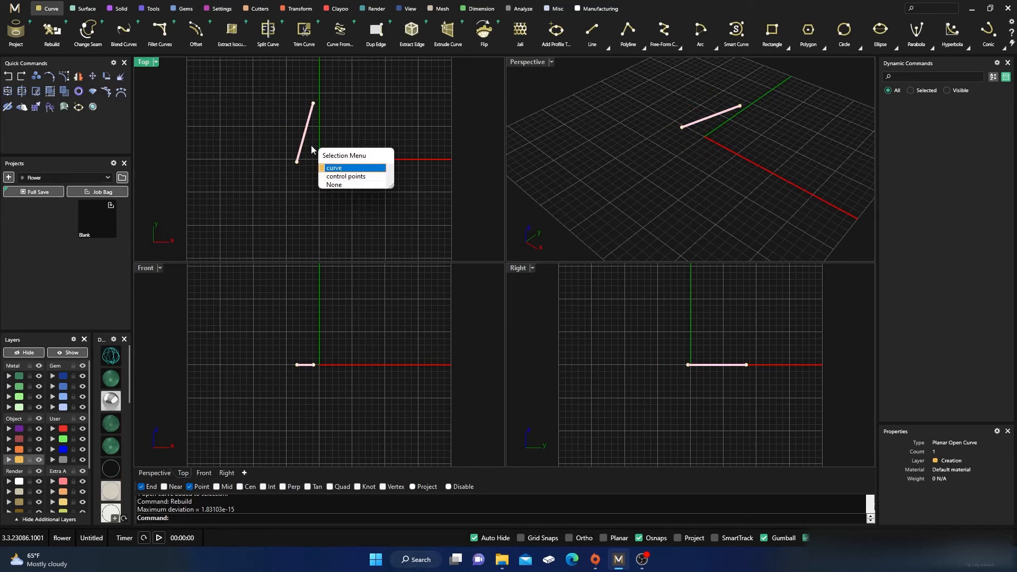
pyautogui.click(340, 168)
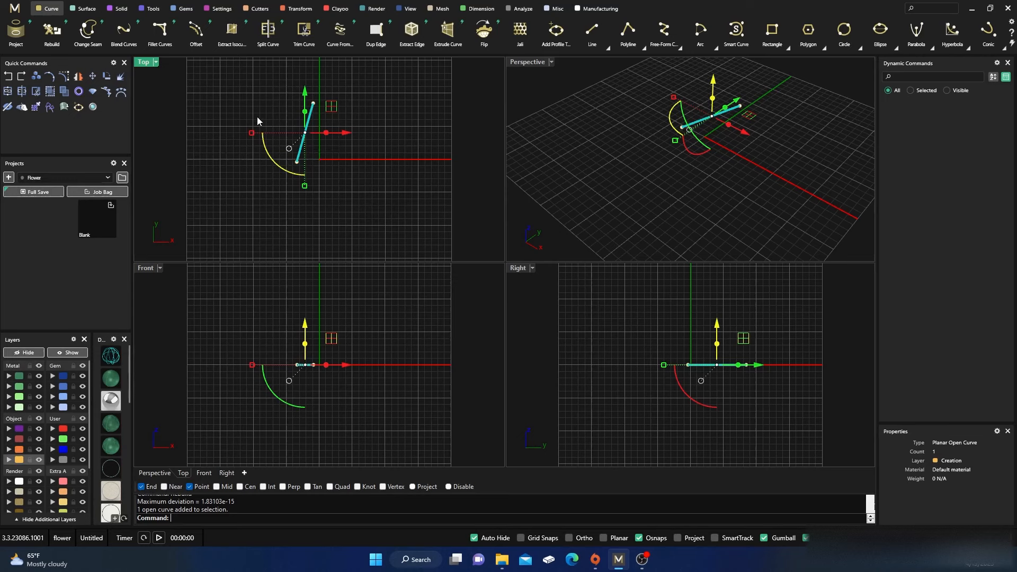
pyautogui.press('F10')
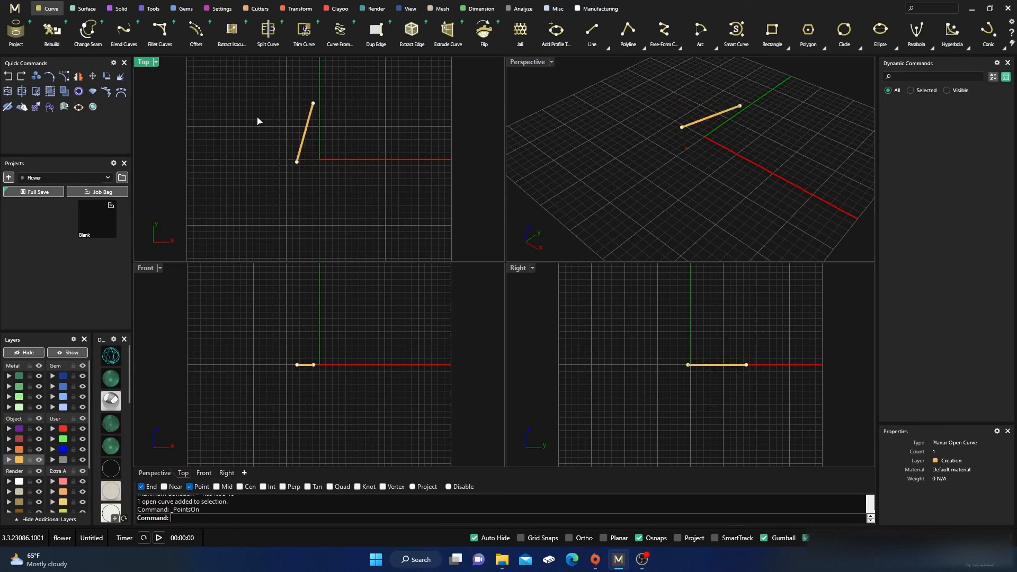
pyautogui.press('F10')
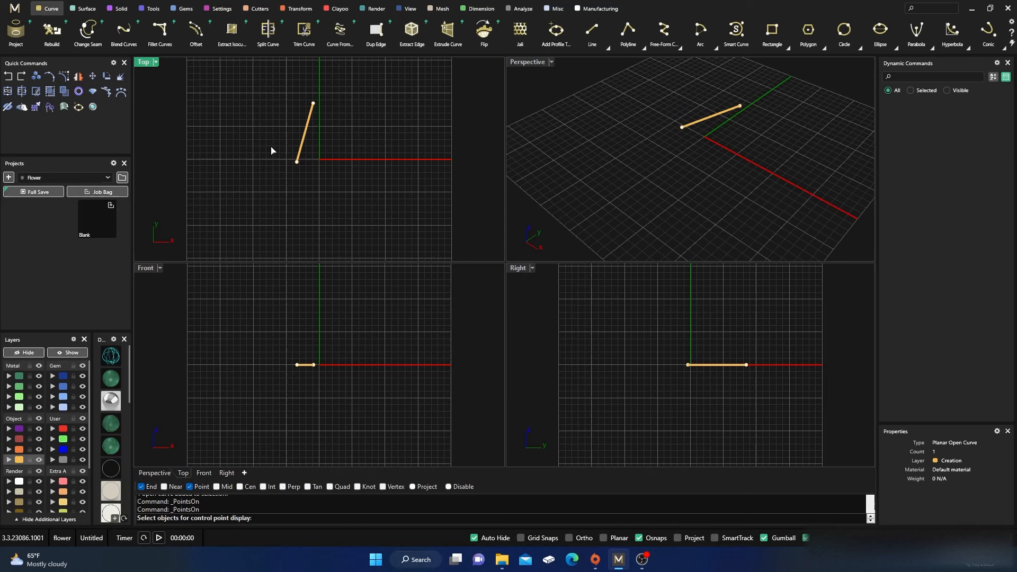
pyautogui.press('Escape')
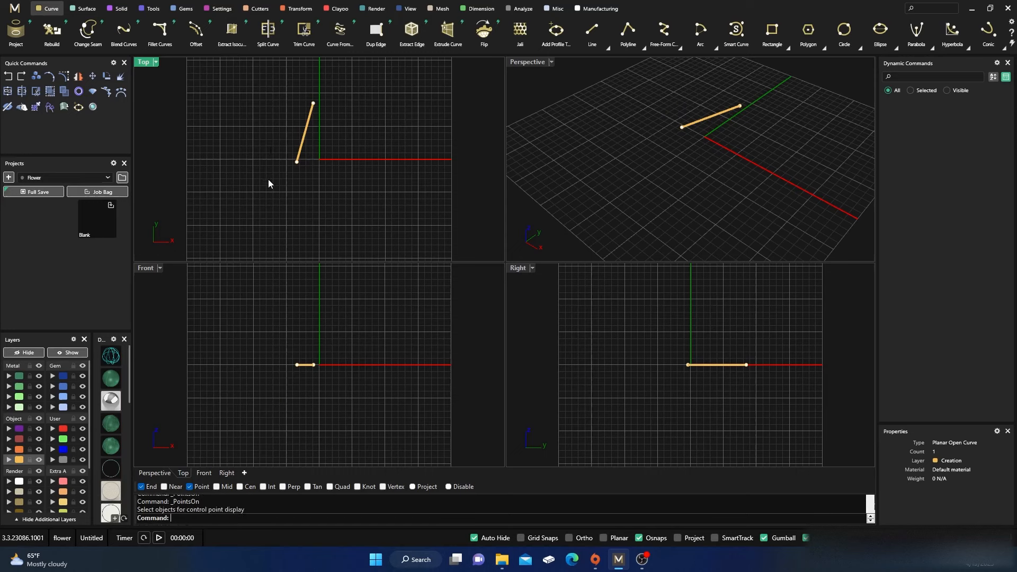
# - Rebuild the slanted line with a point count of 6 and degree 3, deleting the input
pyautogui.write('Rebuild')
pyautogui.press('Return')
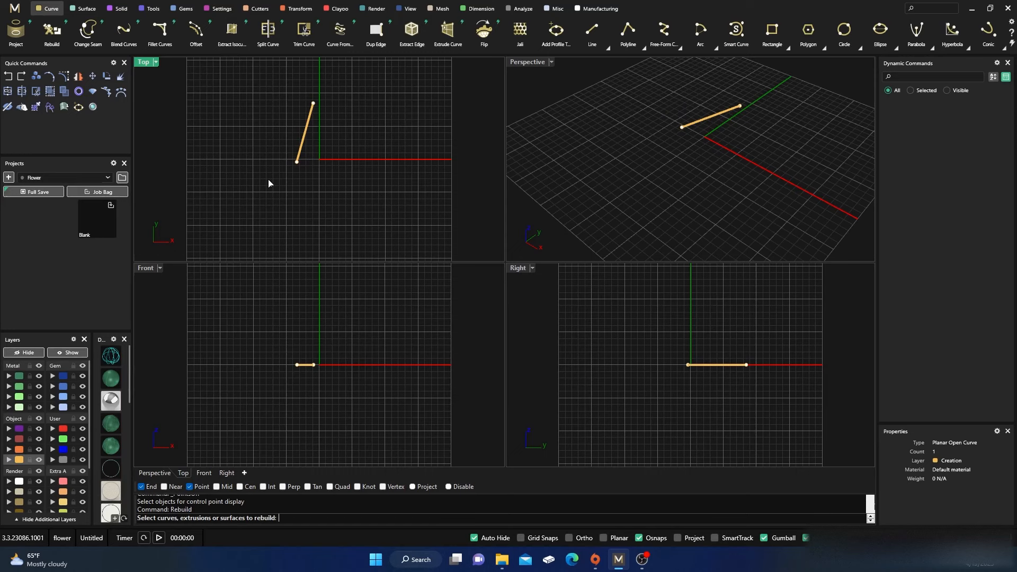
pyautogui.click(304, 143)
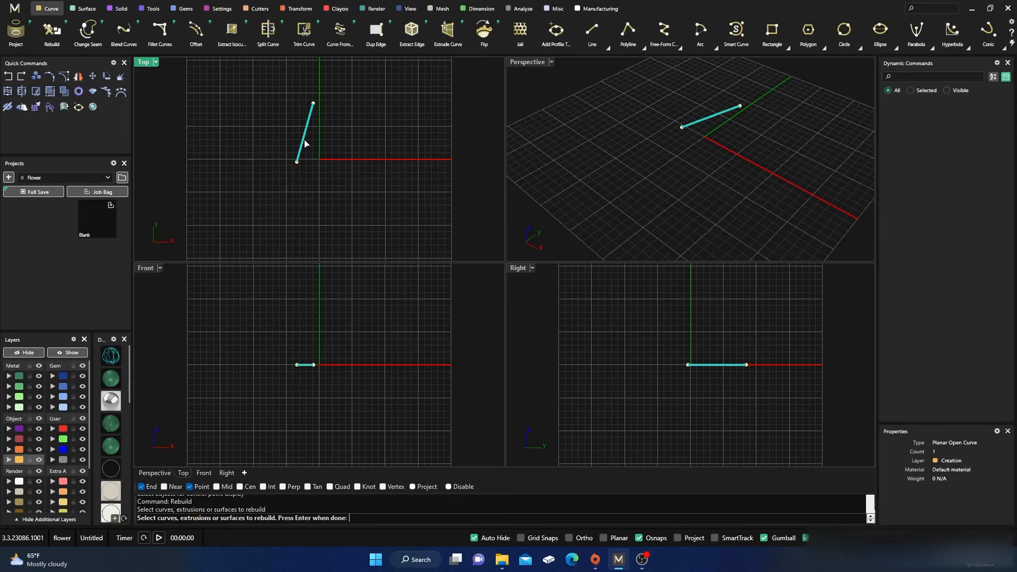
pyautogui.press('Return')
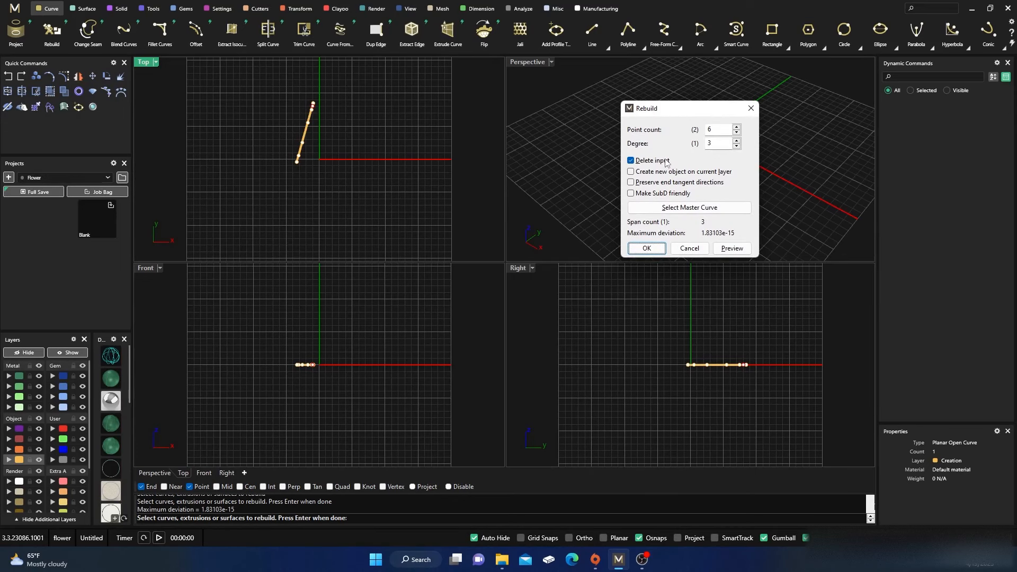
pyautogui.click(647, 248)
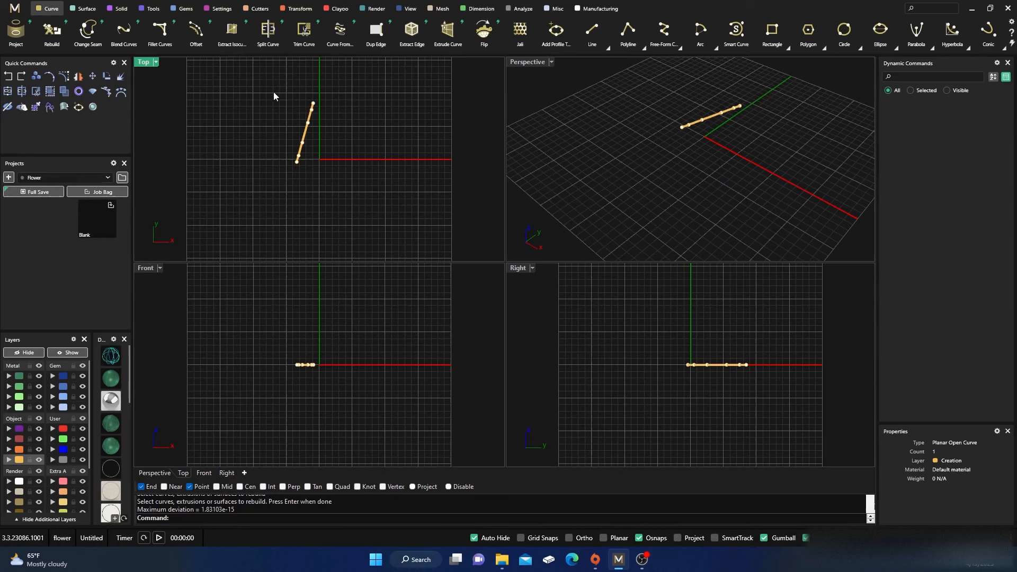
# - Move the line's inner control points away from the Y axis in the Top view to bow it outward
pyautogui.moveTo(253, 96); pyautogui.dragTo(265, 125, button='right')
pyautogui.scroll(6, 287, 150)
pyautogui.scroll(-4, 298, 146)
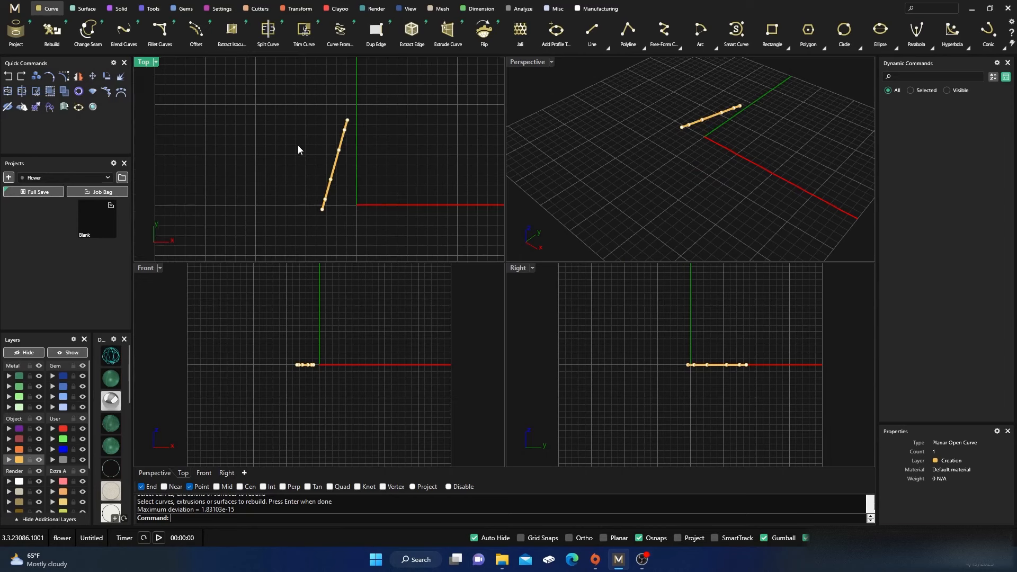
pyautogui.click(337, 126)
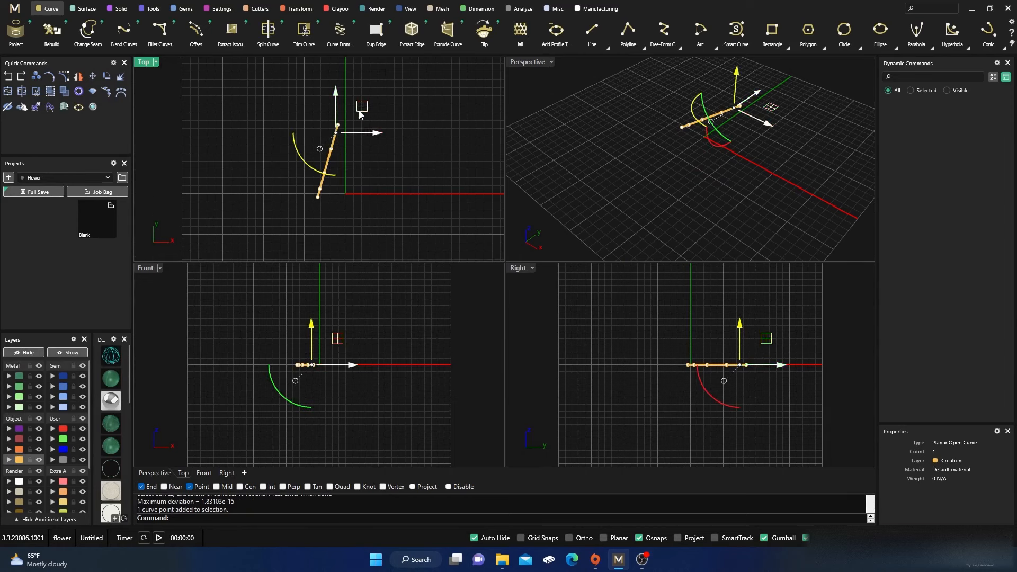
pyautogui.moveTo(337, 125); pyautogui.dragTo(339, 164)
pyautogui.click(331, 149)
pyautogui.click(319, 189)
pyautogui.click(353, 128)
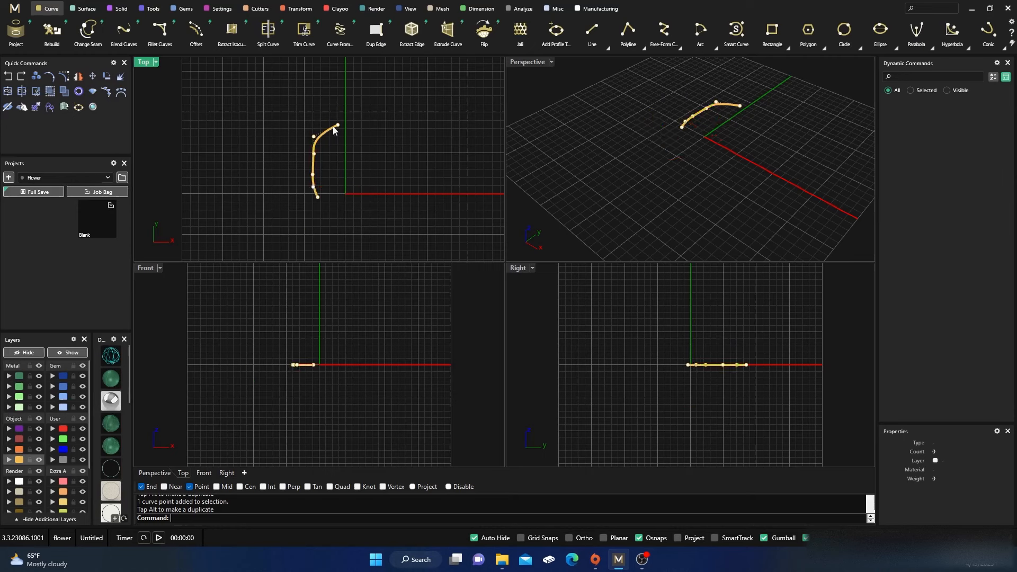
# - Move the curve's upper end point further up and closer to the Y axis
pyautogui.moveTo(328, 119); pyautogui.dragTo(349, 137)
pyautogui.moveTo(363, 98); pyautogui.dragTo(368, 86)
pyautogui.click(363, 127)
# - Smooth the arc by moving its two middle control points outward and raising the one next to the upper end
pyautogui.scroll(4, 279, 153)
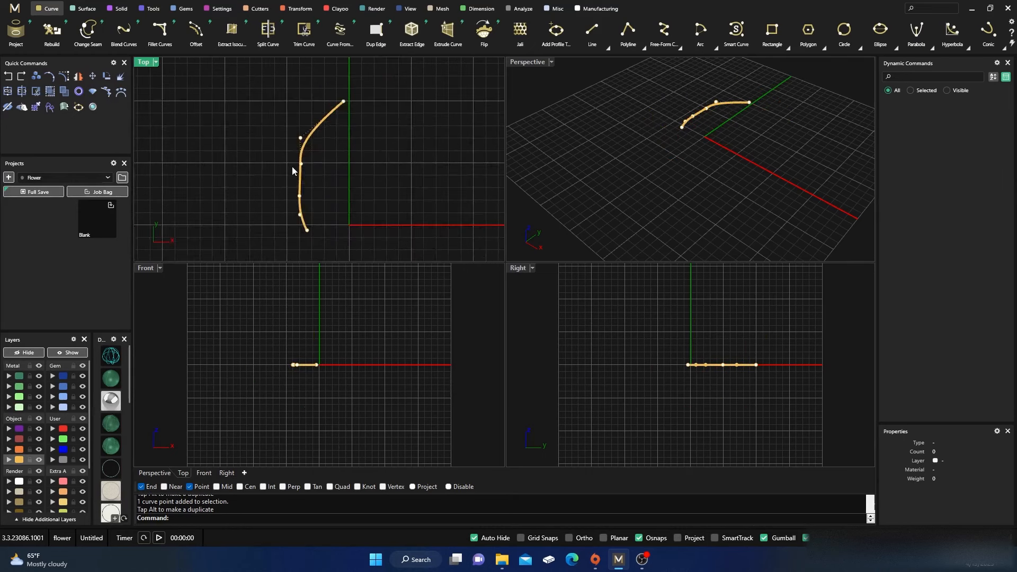
pyautogui.click(302, 166)
pyautogui.moveTo(329, 141); pyautogui.dragTo(320, 143)
pyautogui.click(302, 128)
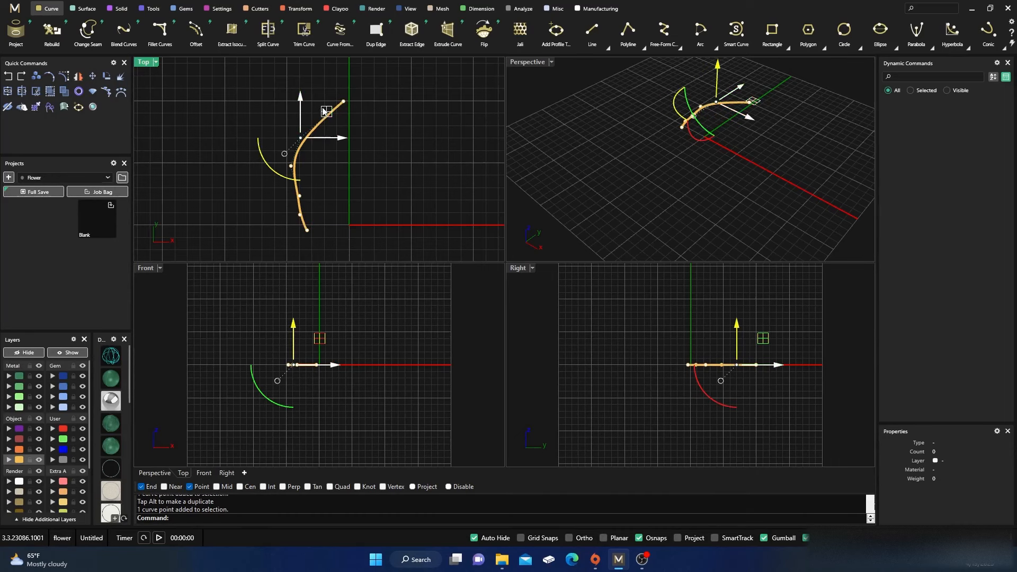
pyautogui.moveTo(328, 104); pyautogui.dragTo(324, 92)
pyautogui.press('Escape')
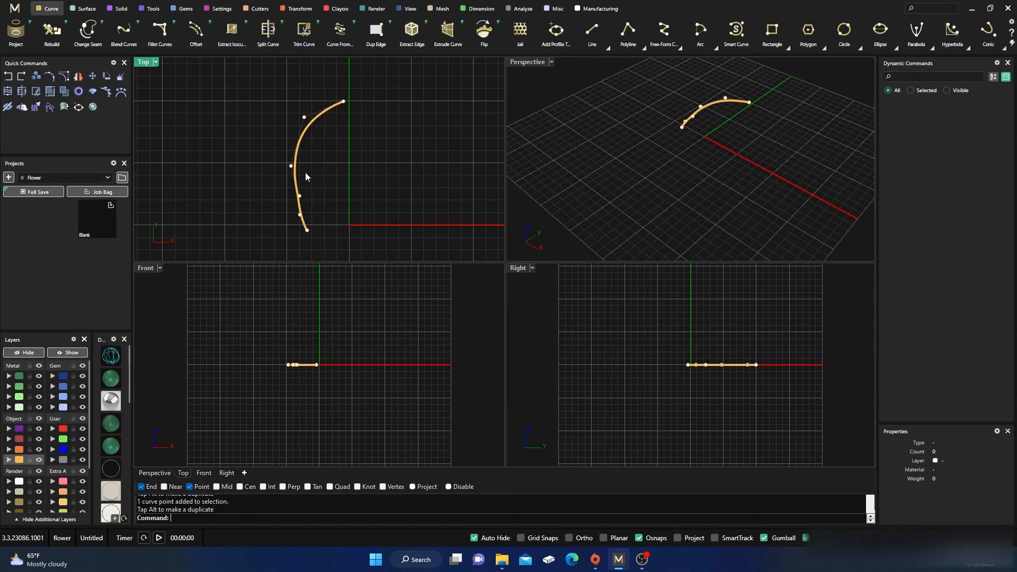
pyautogui.click(299, 197)
pyautogui.moveTo(326, 171); pyautogui.dragTo(325, 174)
pyautogui.press('Escape')
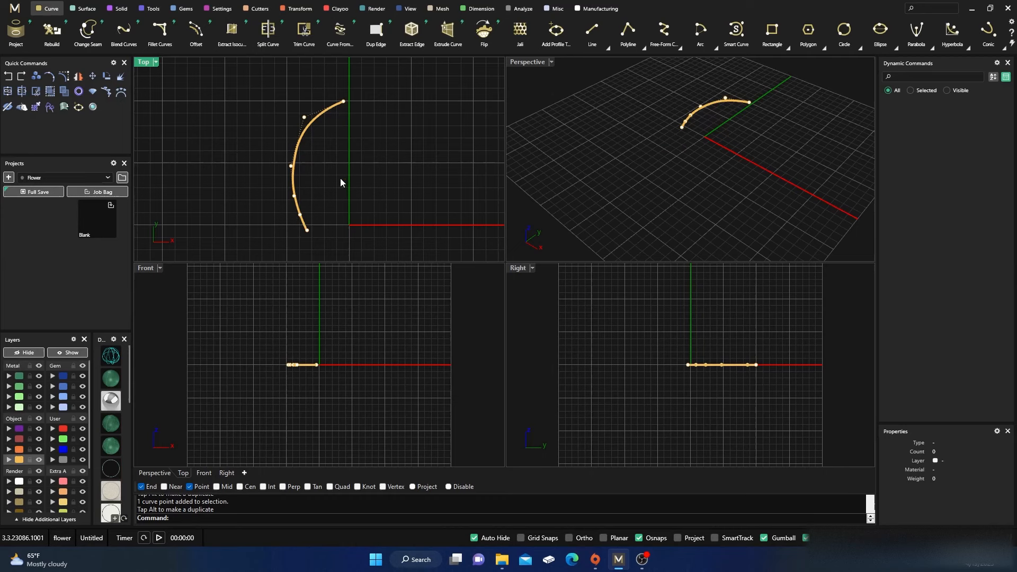
# - Mirror the curve across the Y axis with Y Mirror on, and turn off its control points
pyautogui.click(300, 143)
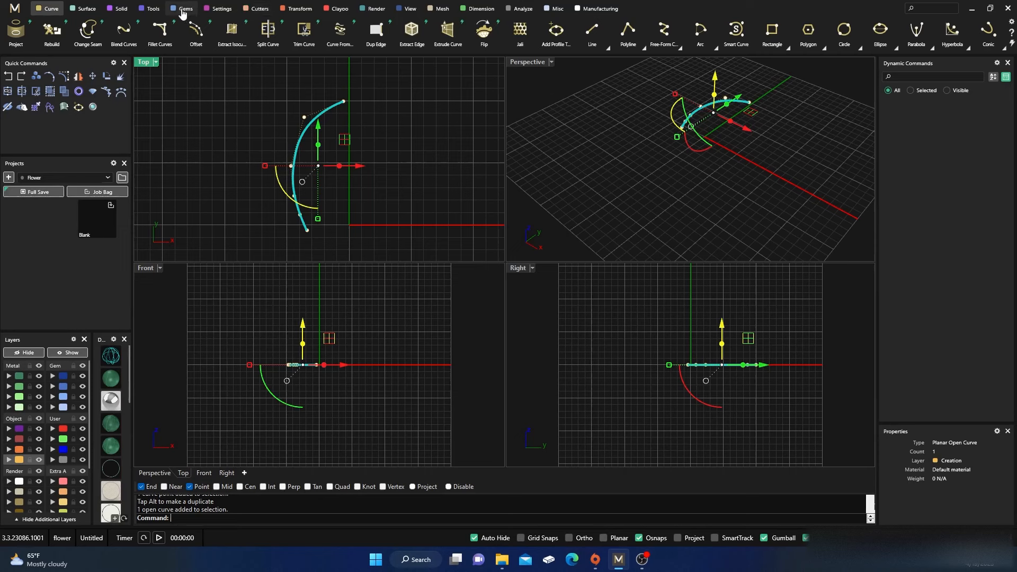
pyautogui.click(297, 8)
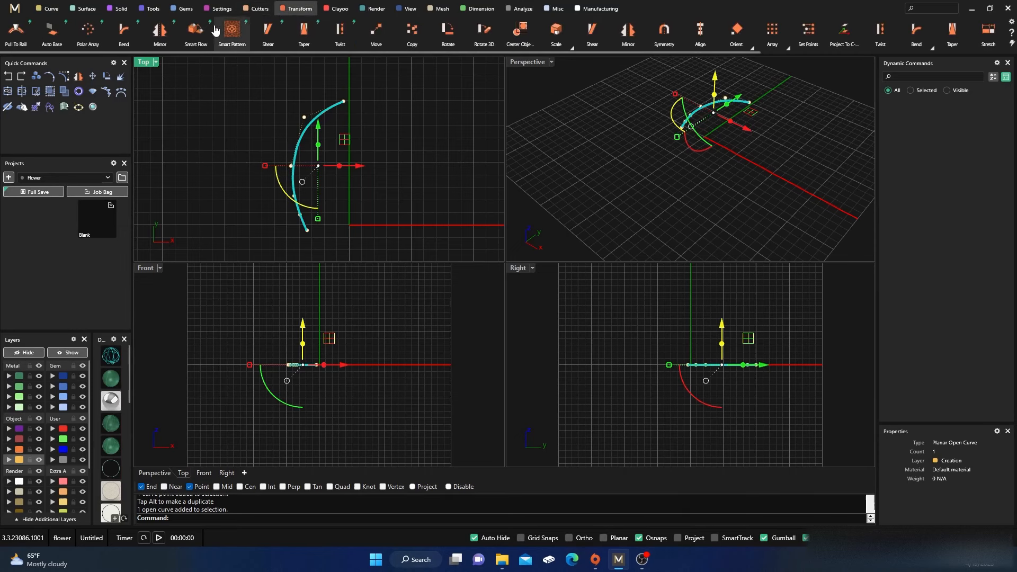
pyautogui.click(160, 30)
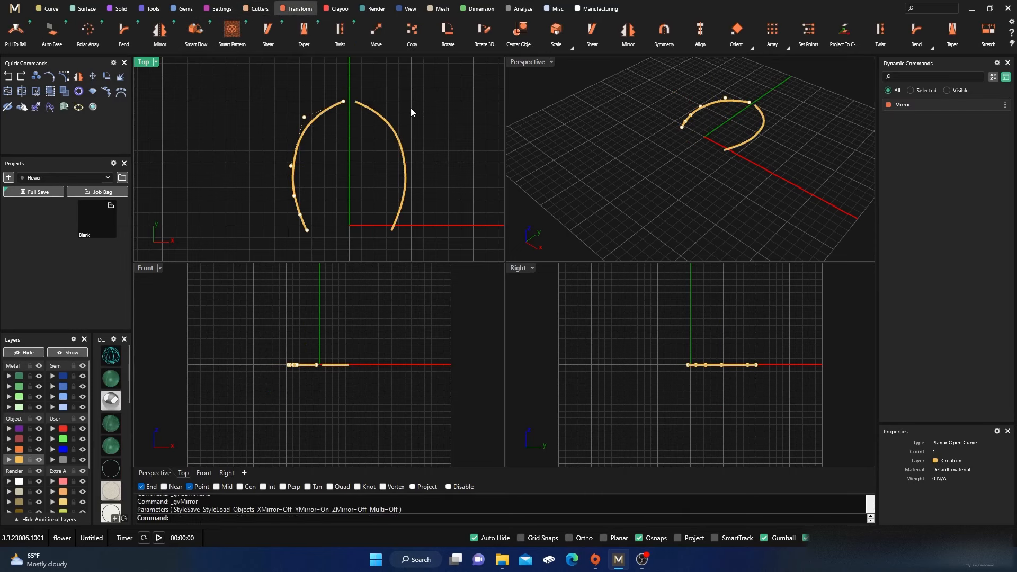
pyautogui.click(399, 100)
# - Close the outline with two straight lines, one joining the curves' upper ends and one joining their lower ends
pyautogui.rightClick(191, 520)
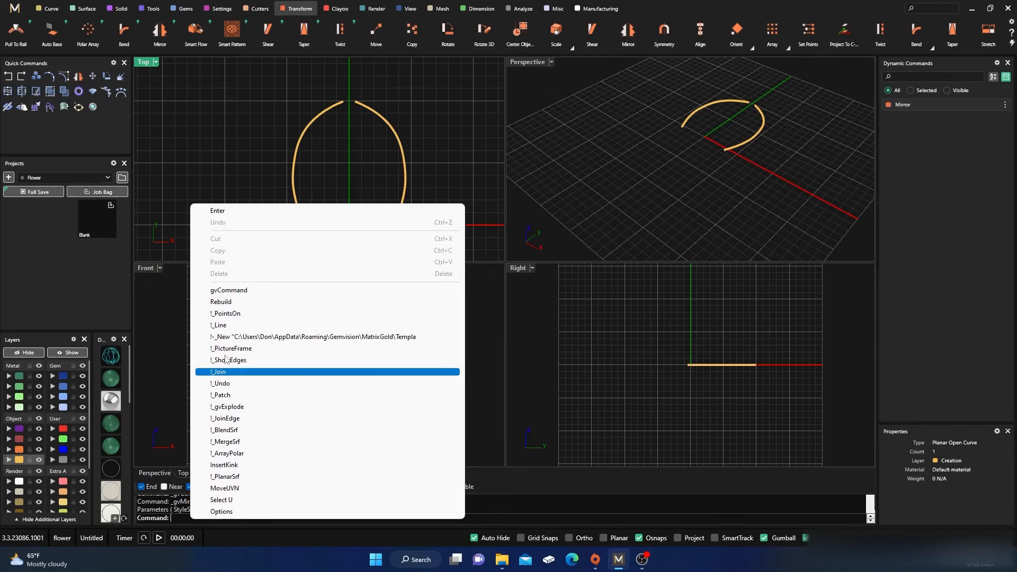
pyautogui.click(232, 325)
pyautogui.click(344, 101)
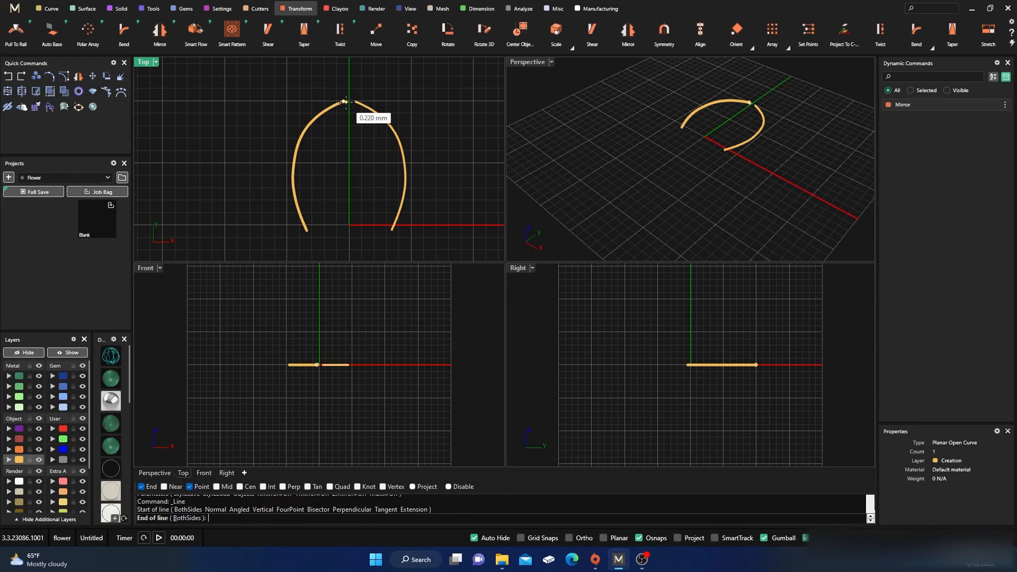
pyautogui.click(355, 102)
pyautogui.rightClick(322, 237)
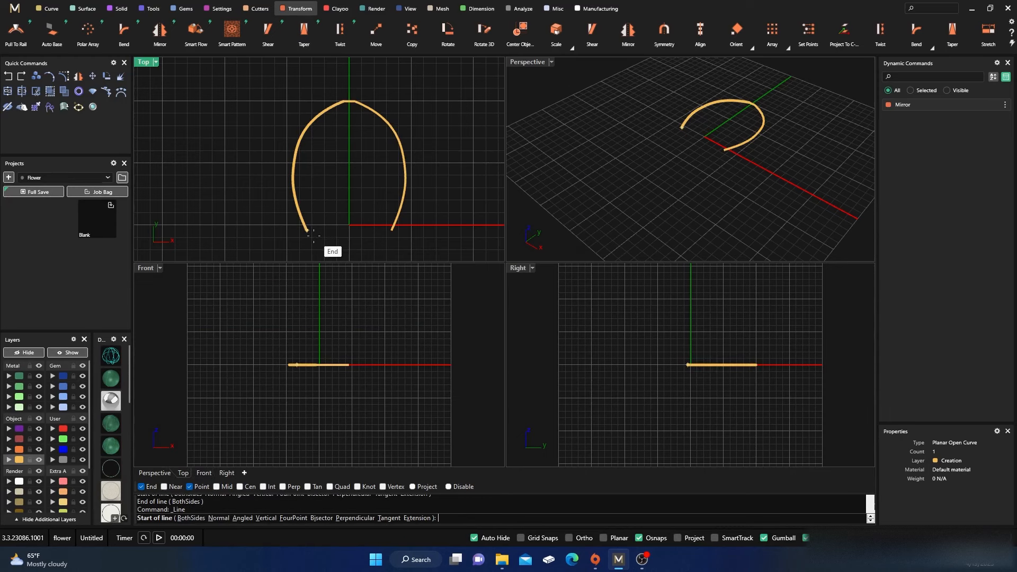
pyautogui.click(307, 230)
pyautogui.click(392, 230)
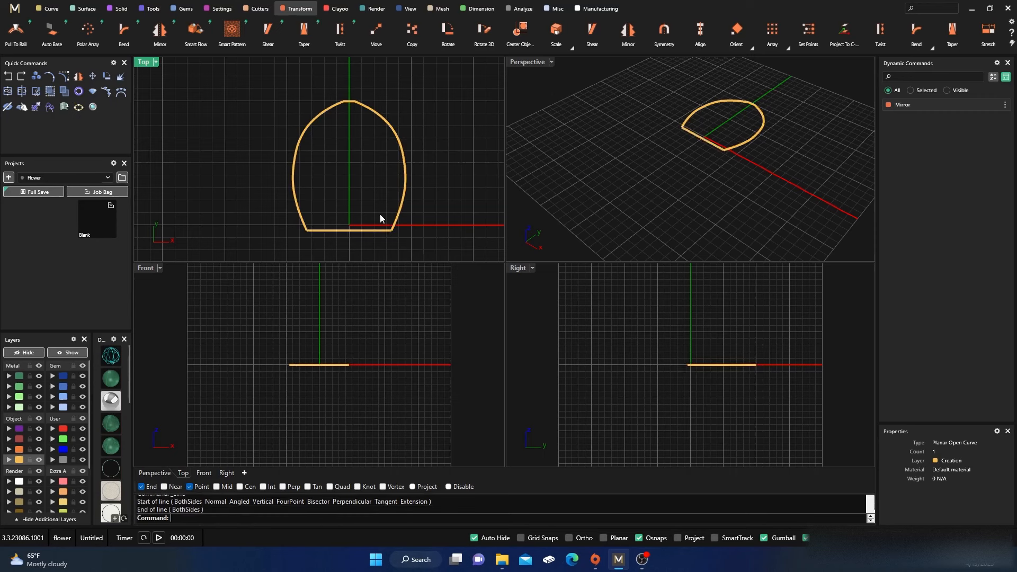
# - Copy the four outline curves in place, moving one set to the User 01 layer and hiding that layer
pyautogui.scroll(-2, 355, 144)
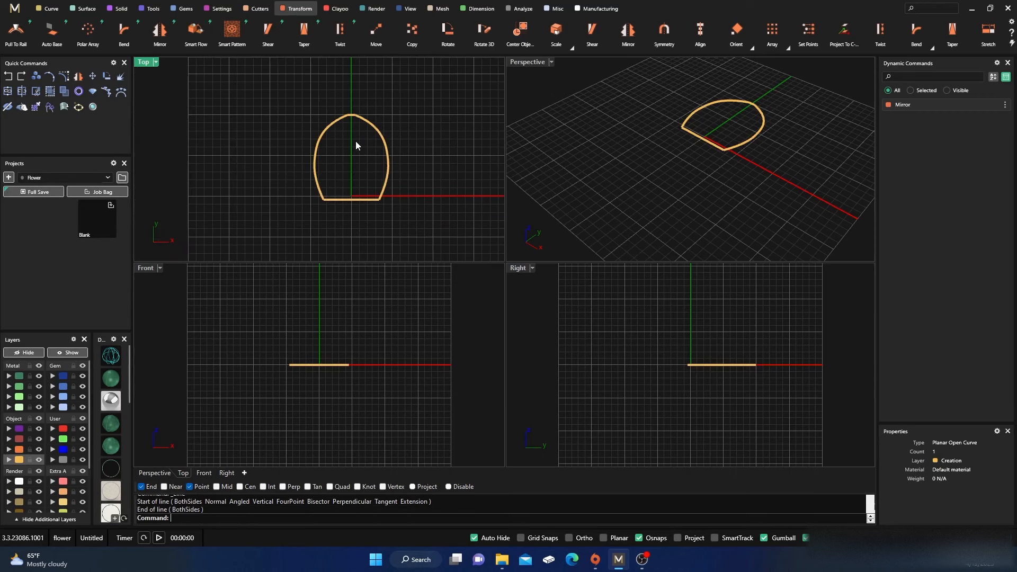
pyautogui.moveTo(287, 97); pyautogui.dragTo(426, 235)
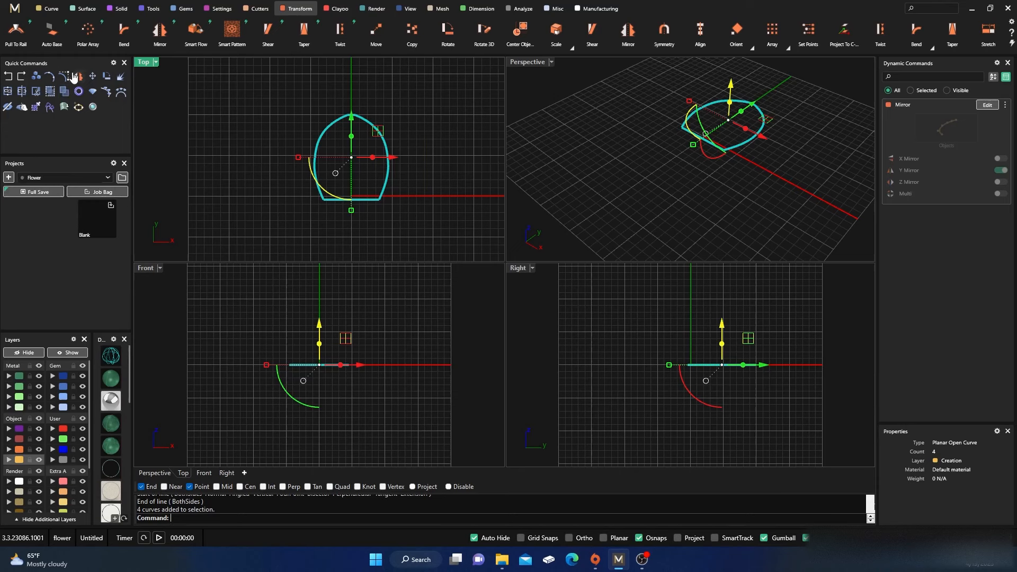
pyautogui.click(37, 78)
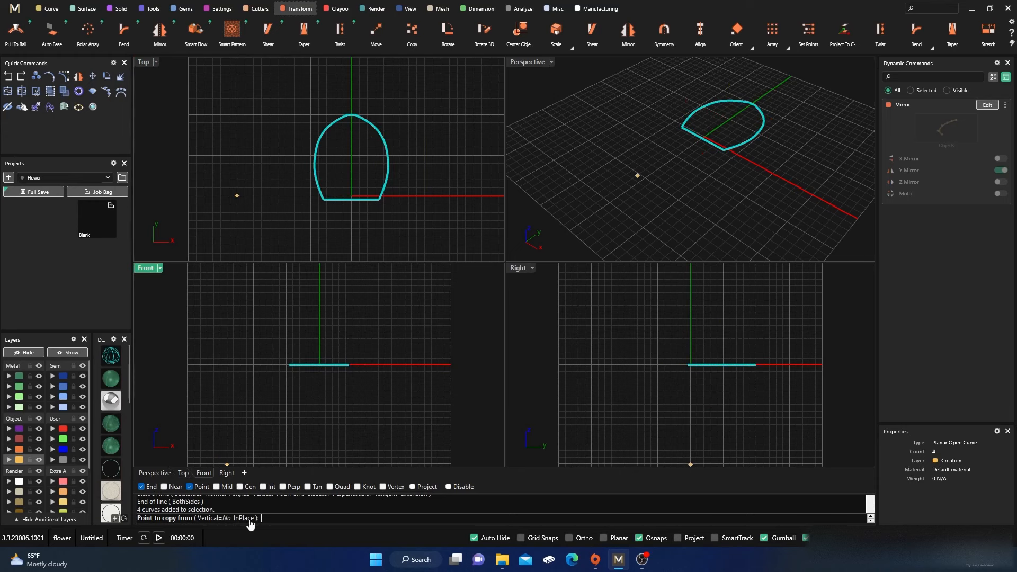
pyautogui.click(245, 518)
pyautogui.click(52, 430)
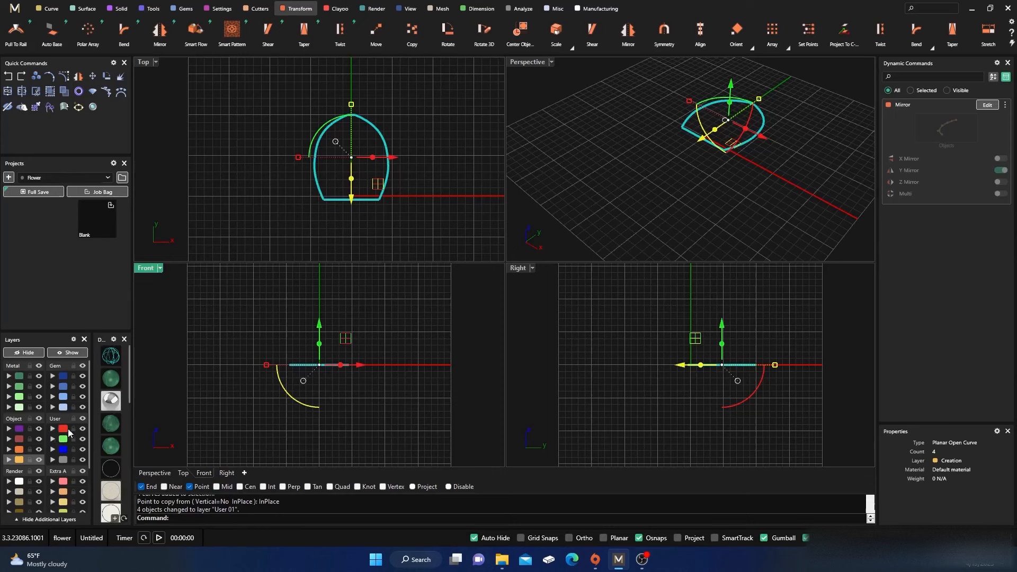
pyautogui.click(81, 430)
pyautogui.click(405, 141)
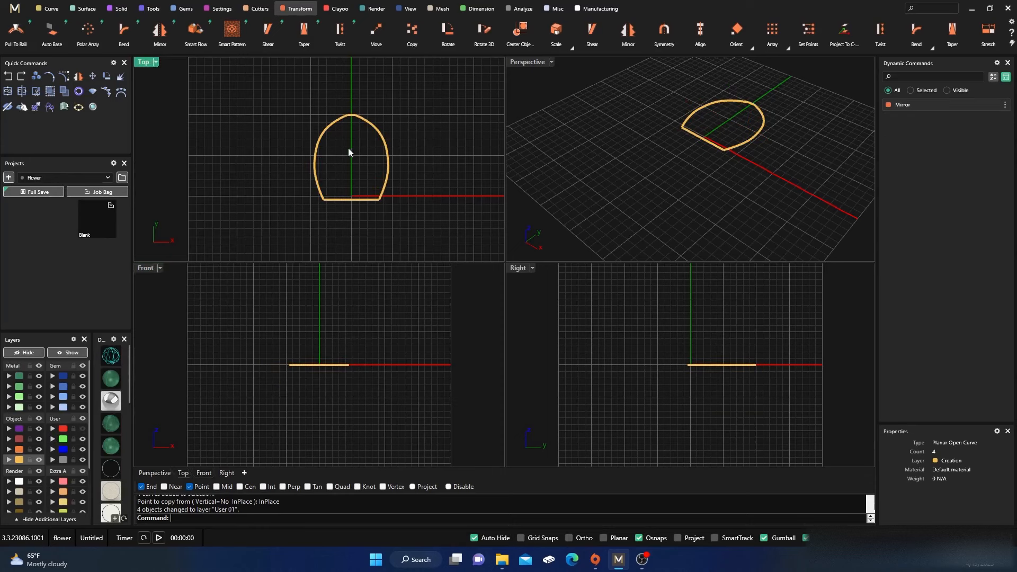
# - Turn on the control points of the curve left of the Y axis and raise the point next to its lower end
pyautogui.click(321, 142)
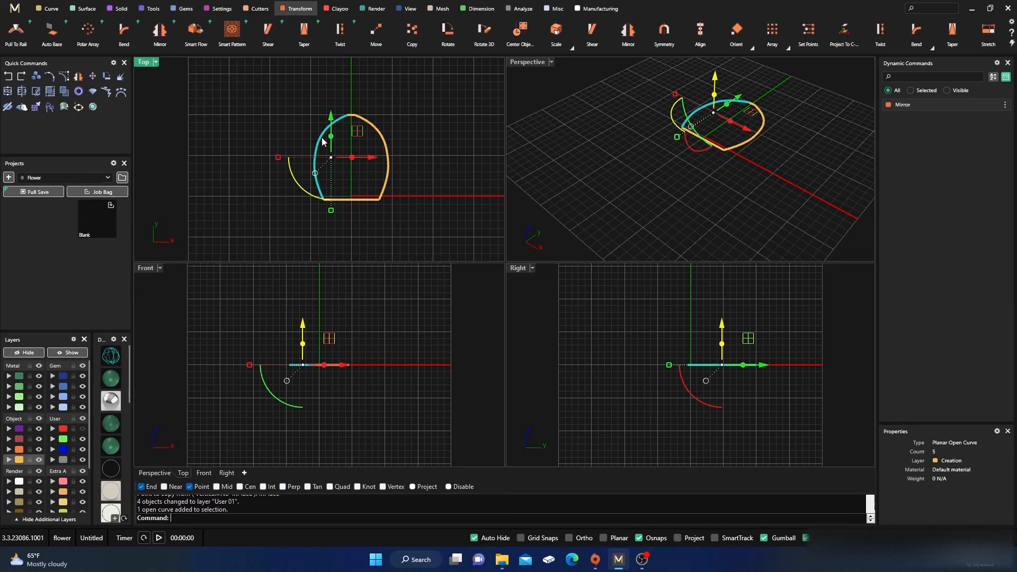
pyautogui.click(63, 78)
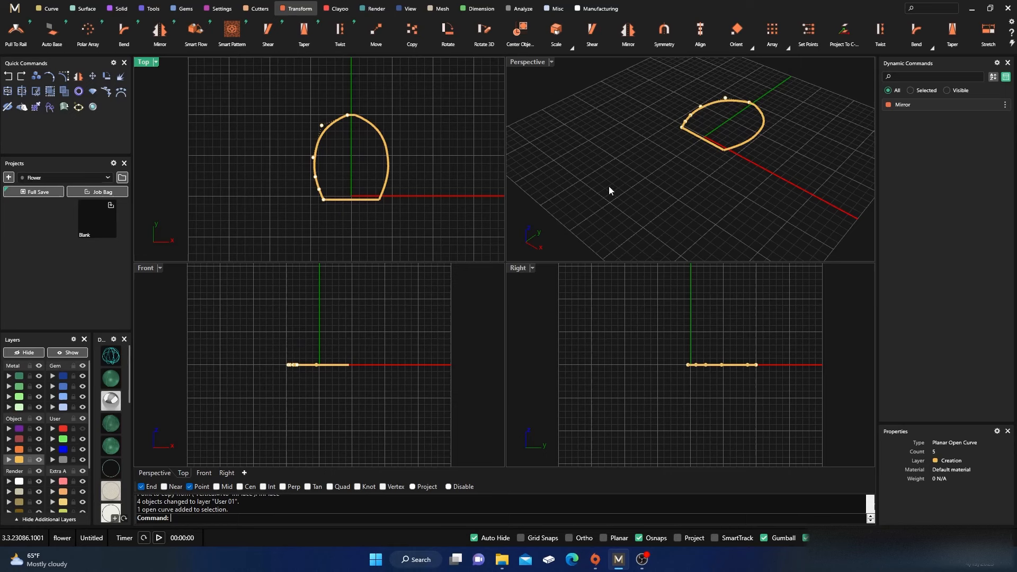
pyautogui.scroll(3, 752, 375)
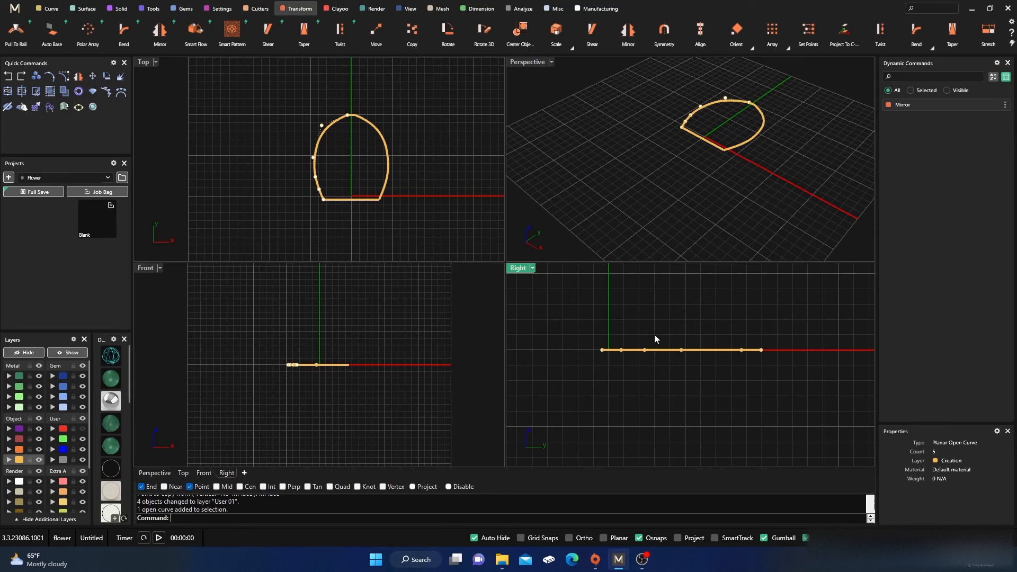
pyautogui.click(622, 350)
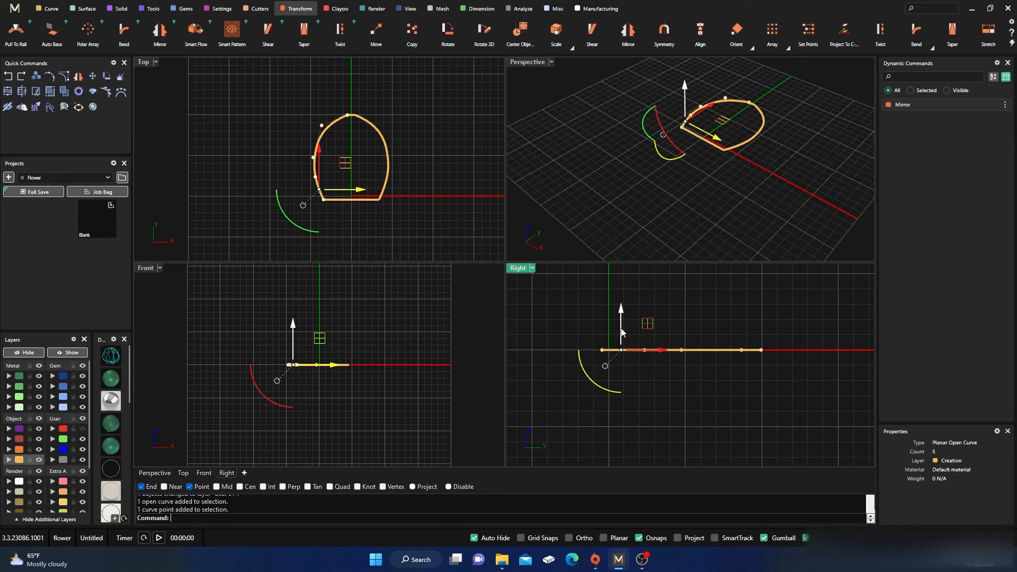
pyautogui.moveTo(623, 330); pyautogui.dragTo(621, 320)
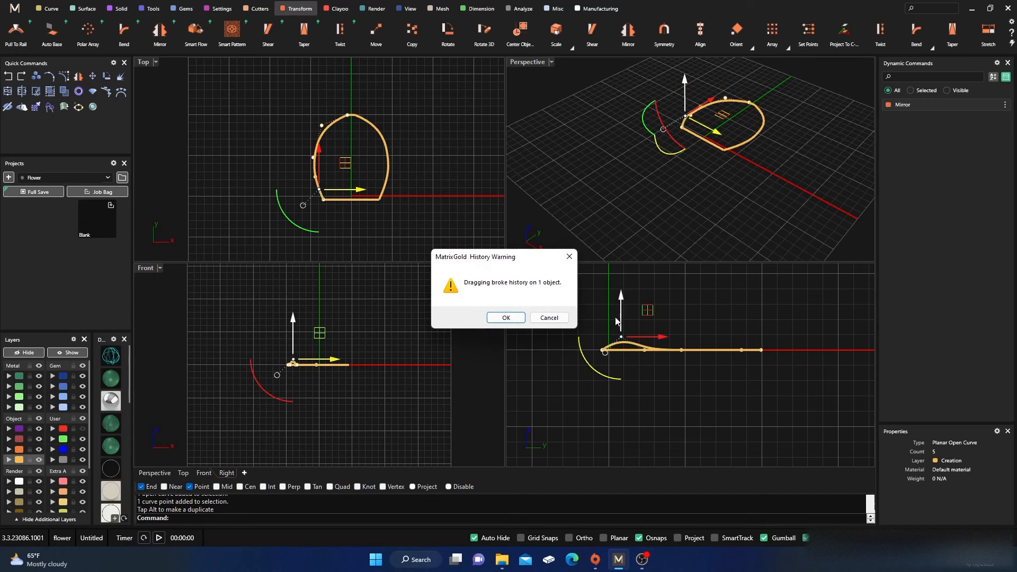
pyautogui.click(514, 317)
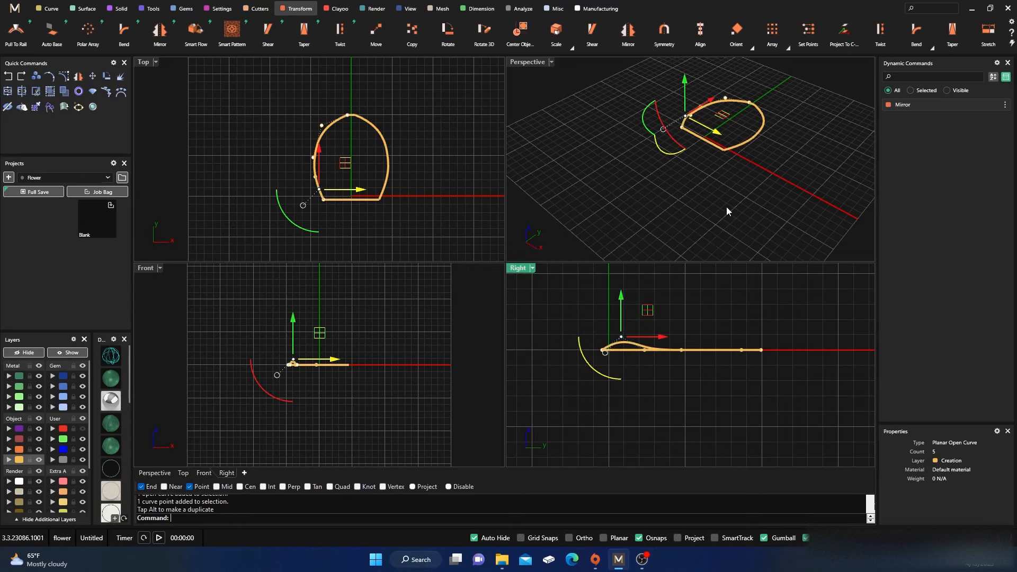
# - Raise the curve's third control point from the lower end and the one next to its upper end, lifting the third one highest
pyautogui.click(645, 350)
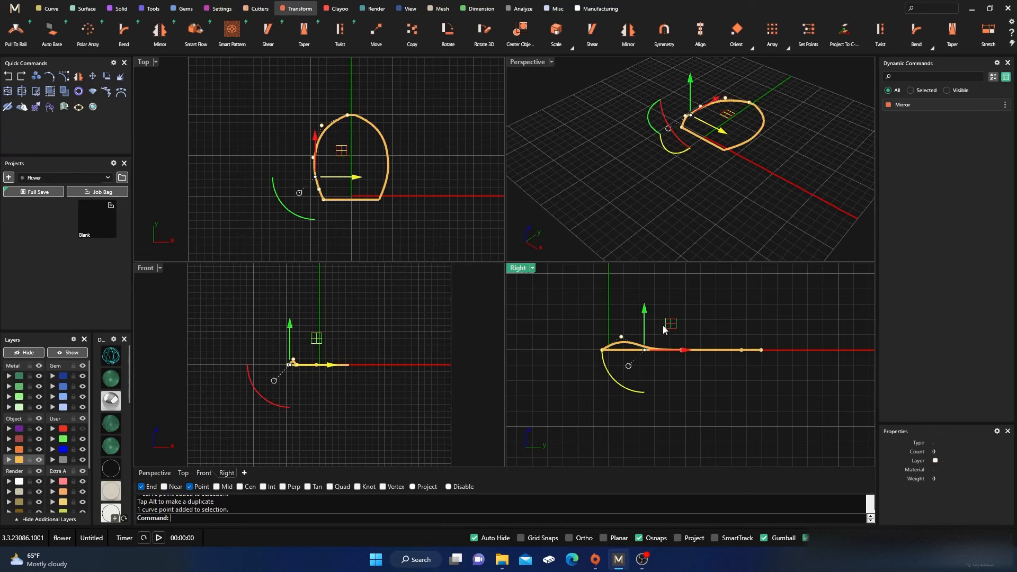
pyautogui.moveTo(672, 323)
pyautogui.mouseDown()
pyautogui.moveTo(689, 321)
pyautogui.moveTo(678, 311)
pyautogui.mouseUp()
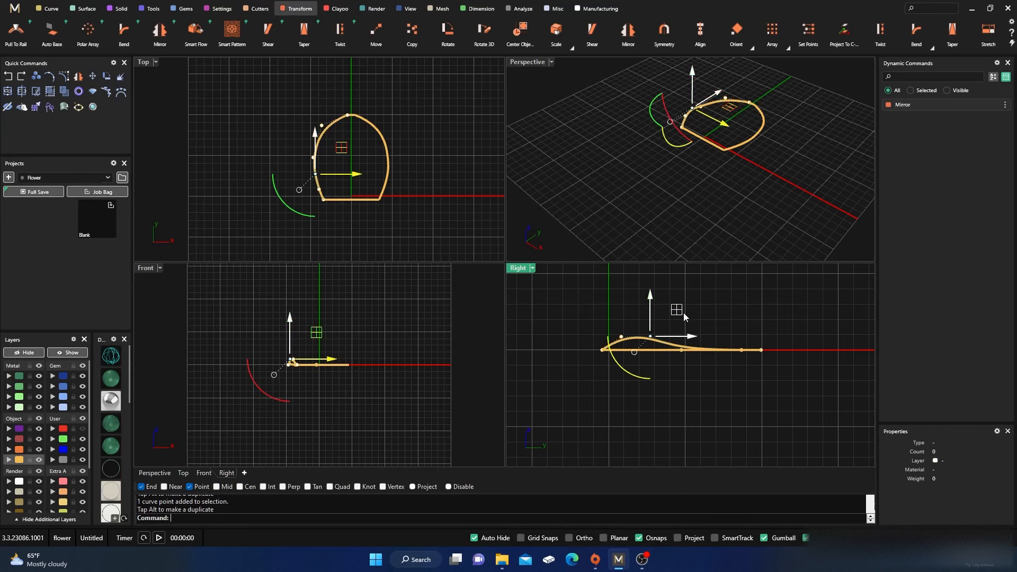
pyautogui.click(742, 349)
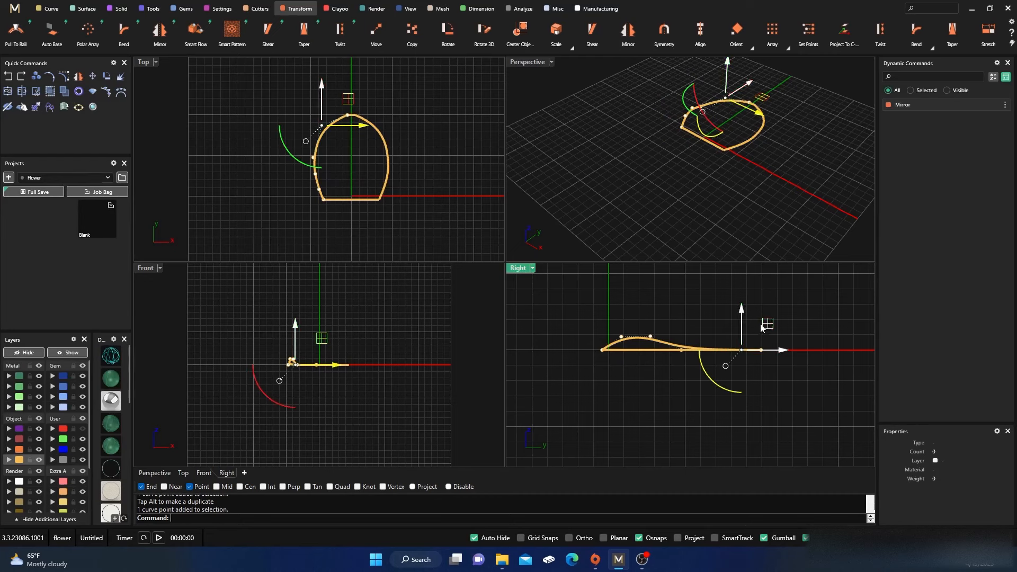
pyautogui.moveTo(767, 327); pyautogui.dragTo(765, 313)
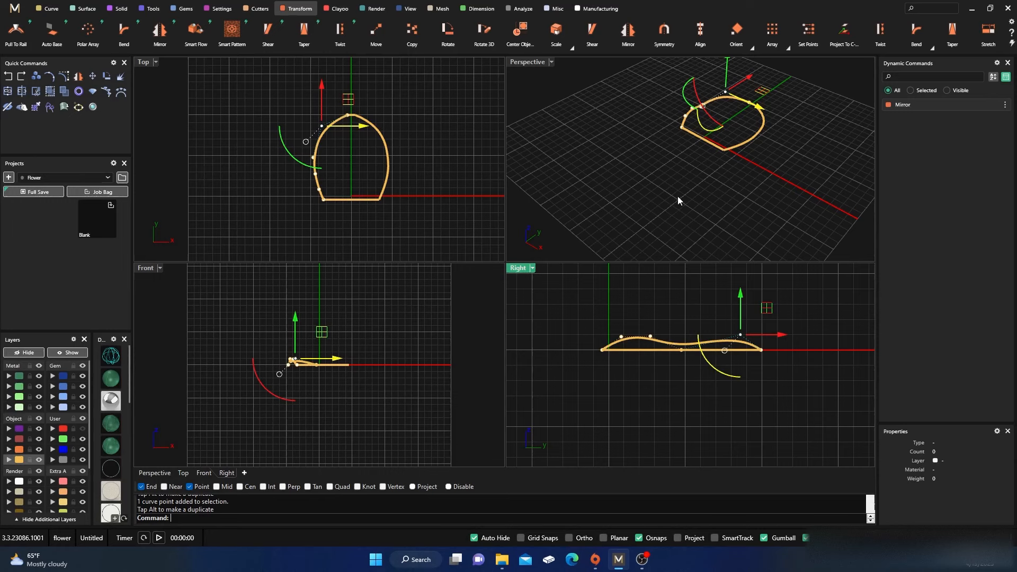
pyautogui.click(652, 338)
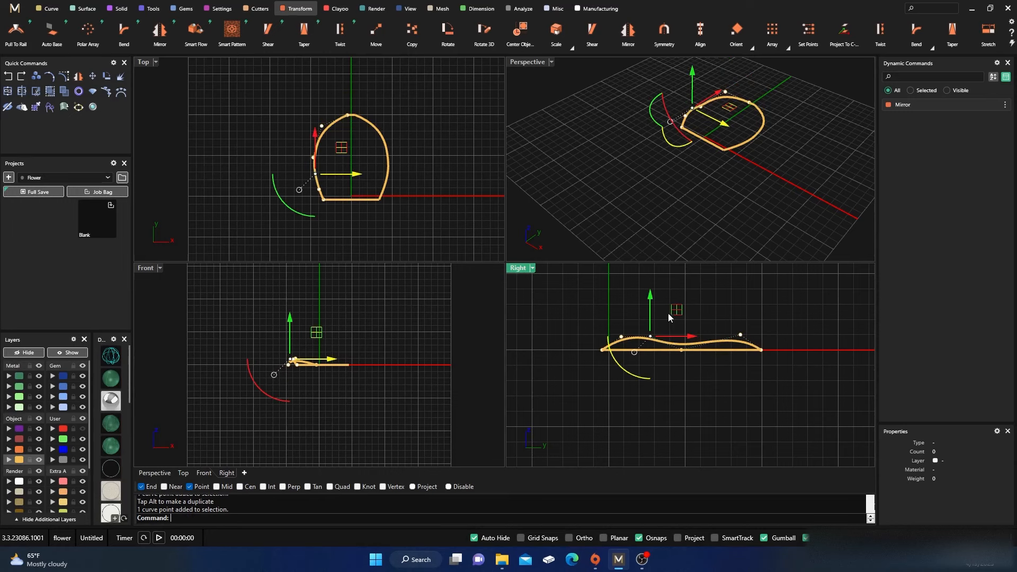
pyautogui.moveTo(677, 310); pyautogui.dragTo(685, 302)
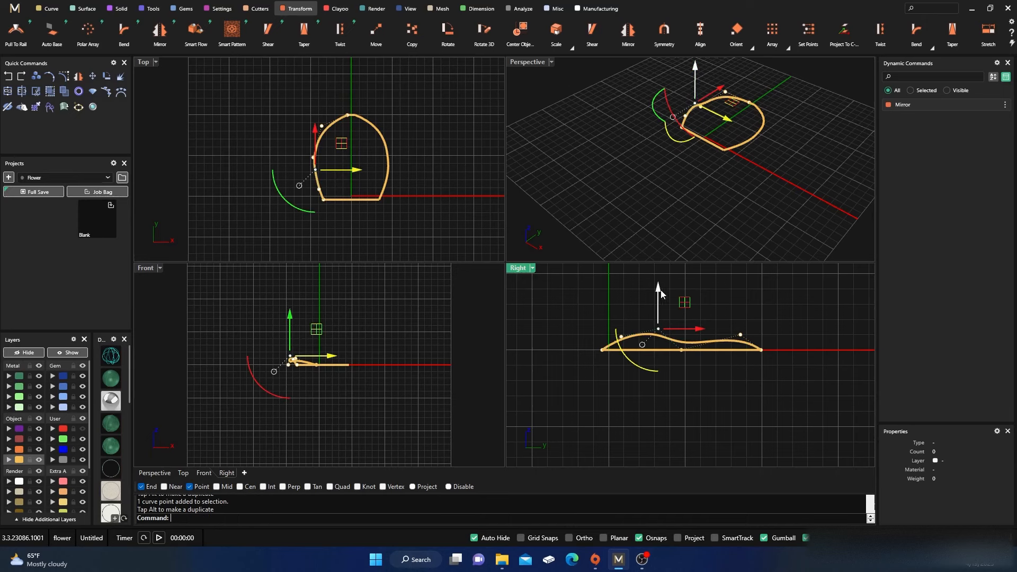
pyautogui.click(617, 278)
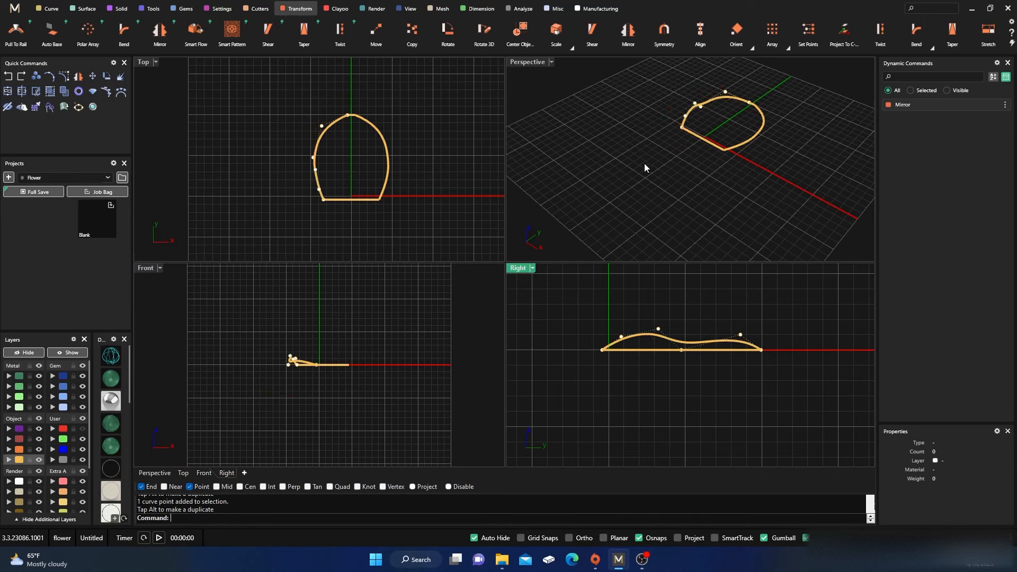
# - Replace the flat curve right of the Y axis with a Y Mirror of the reshaped curve, and turn off the control points
pyautogui.click(755, 139)
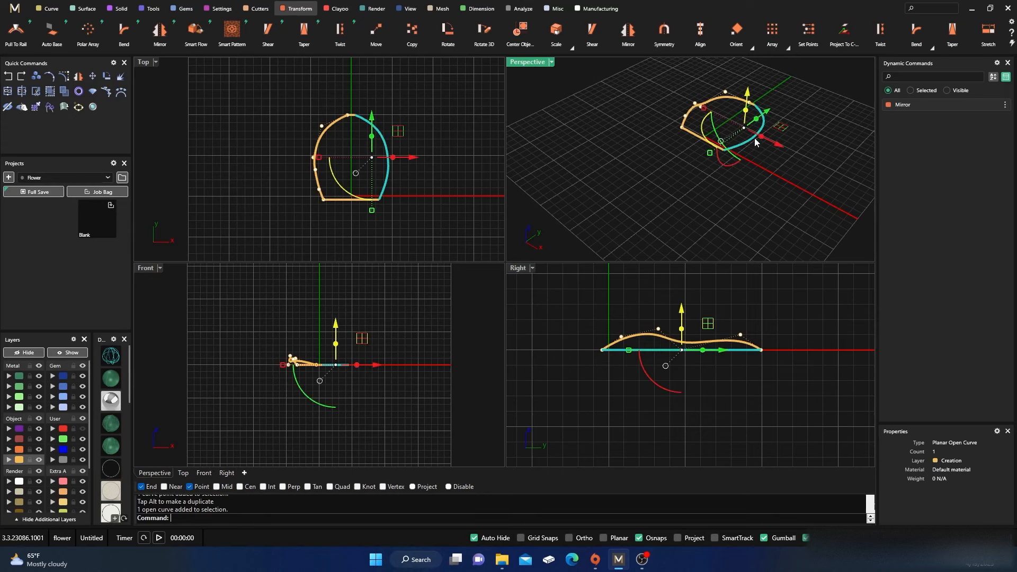
pyautogui.press('Delete')
pyautogui.click(709, 101)
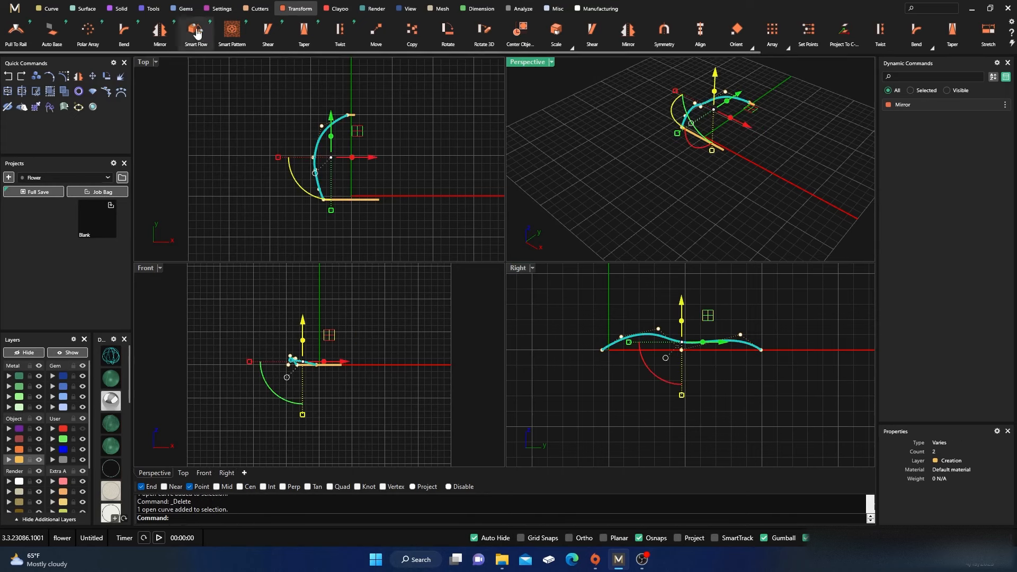
pyautogui.click(160, 30)
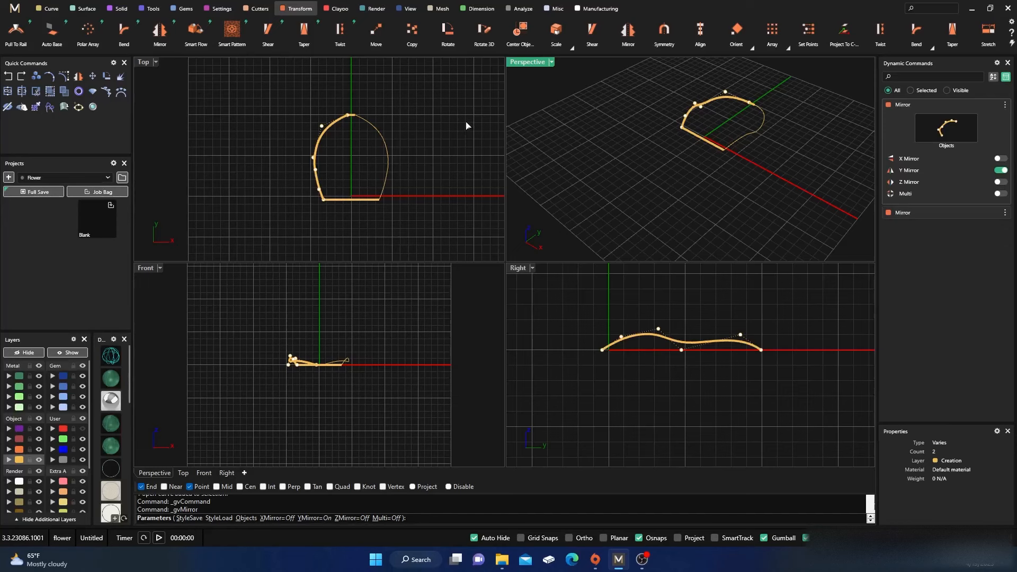
pyautogui.rightClick(432, 145)
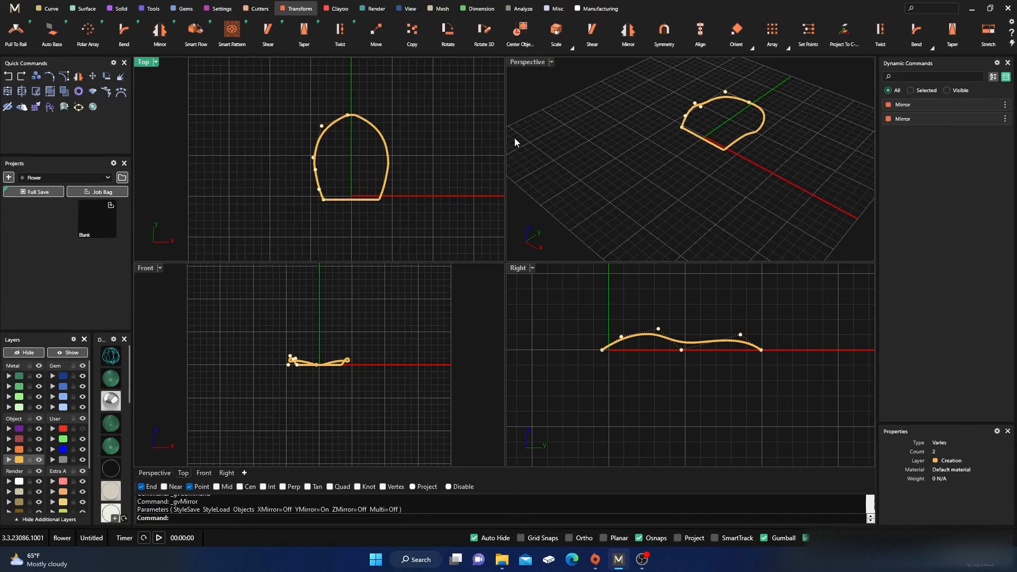
pyautogui.click(553, 79)
pyautogui.press('Escape')
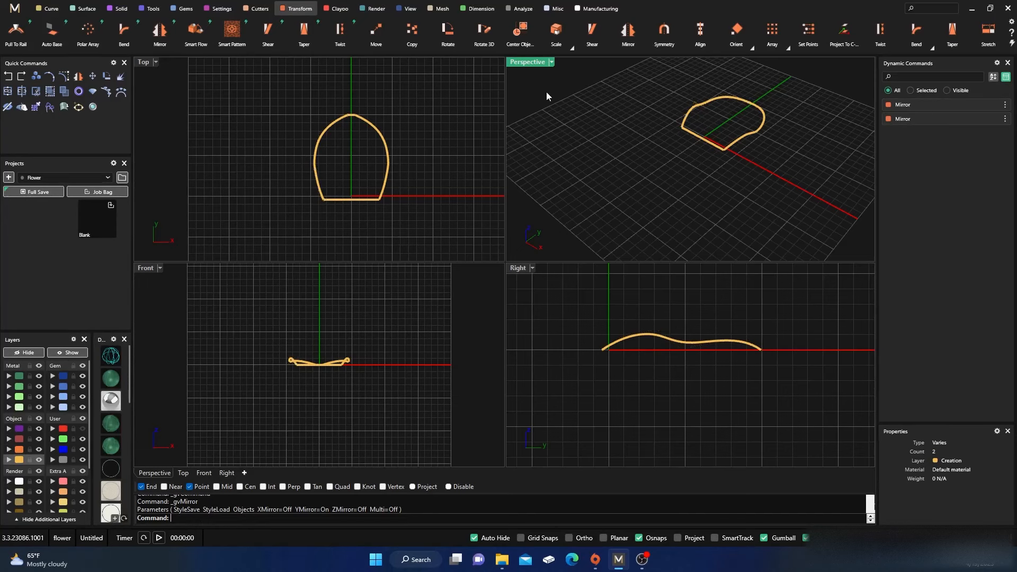
# - Examine the reshaped petal outline from several angles in a maximized Perspective view
pyautogui.doubleClick(530, 65)
pyautogui.moveTo(477, 222); pyautogui.dragTo(535, 227, button='right')
pyautogui.scroll(6, 535, 228)
pyautogui.scroll(-6, 538, 281)
pyautogui.moveTo(551, 265); pyautogui.dragTo(549, 211, button='right')
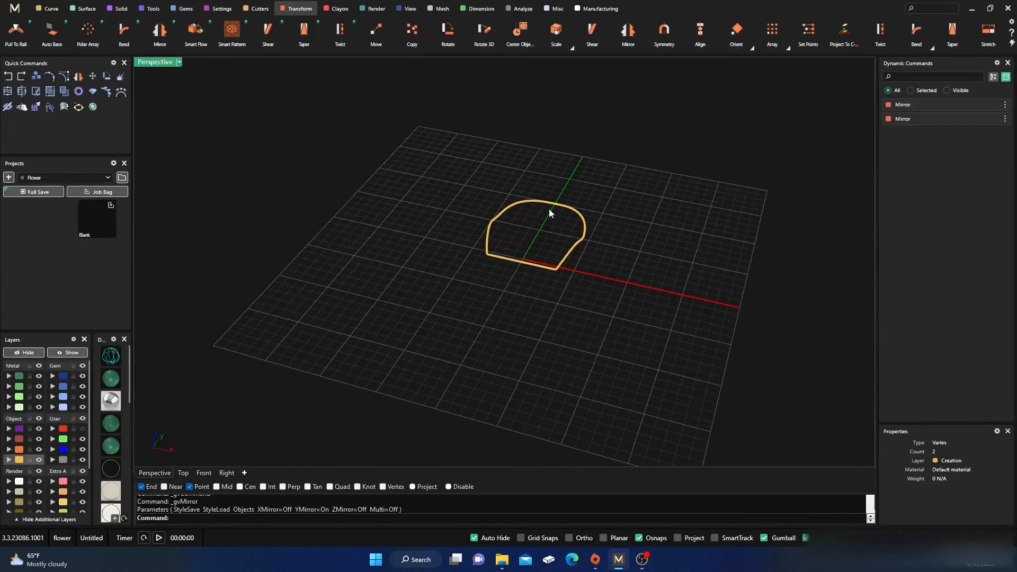
pyautogui.scroll(6, 536, 212)
pyautogui.click(467, 217)
pyautogui.click(413, 149)
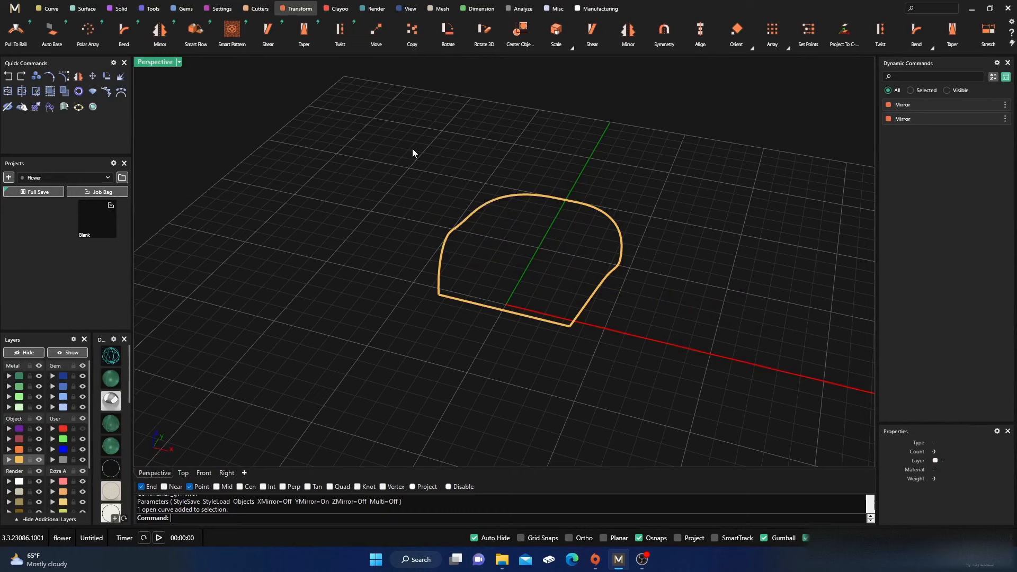
# - Set up a Sweep 2 with the two side curves as rails and the lower and upper straight lines as profiles
pyautogui.click(87, 10)
pyautogui.click(88, 31)
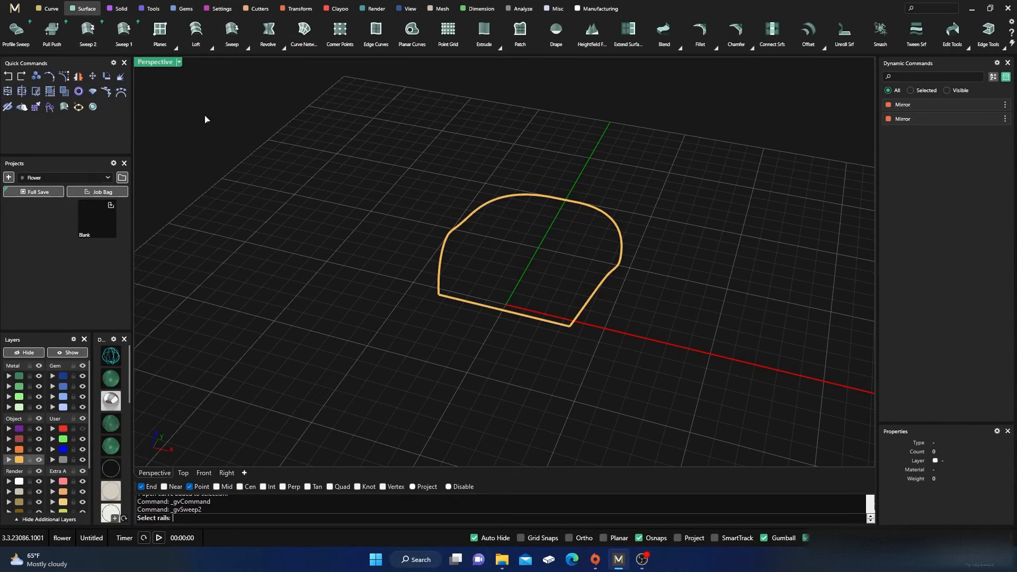
pyautogui.click(465, 227)
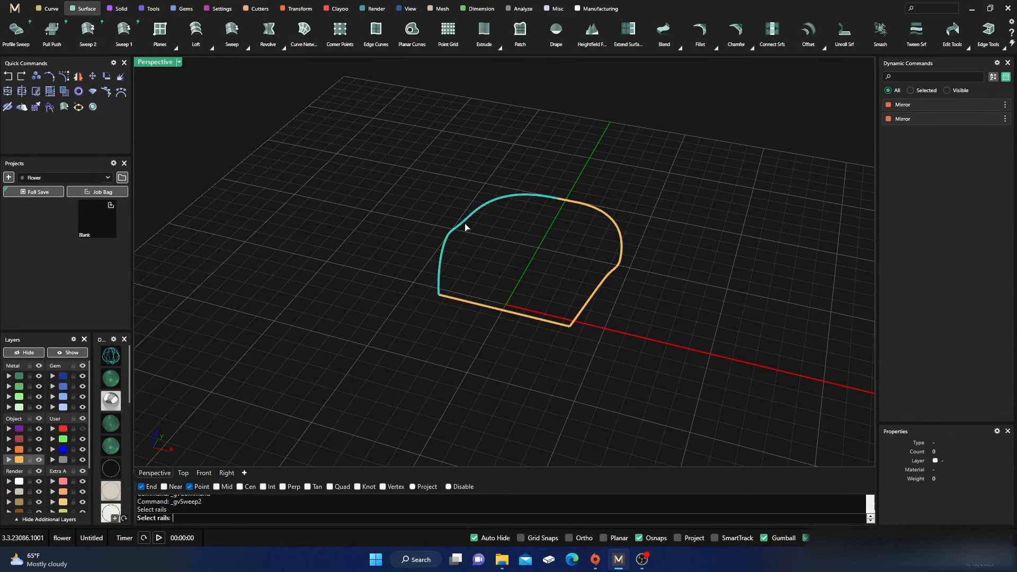
pyautogui.click(601, 293)
pyautogui.click(510, 314)
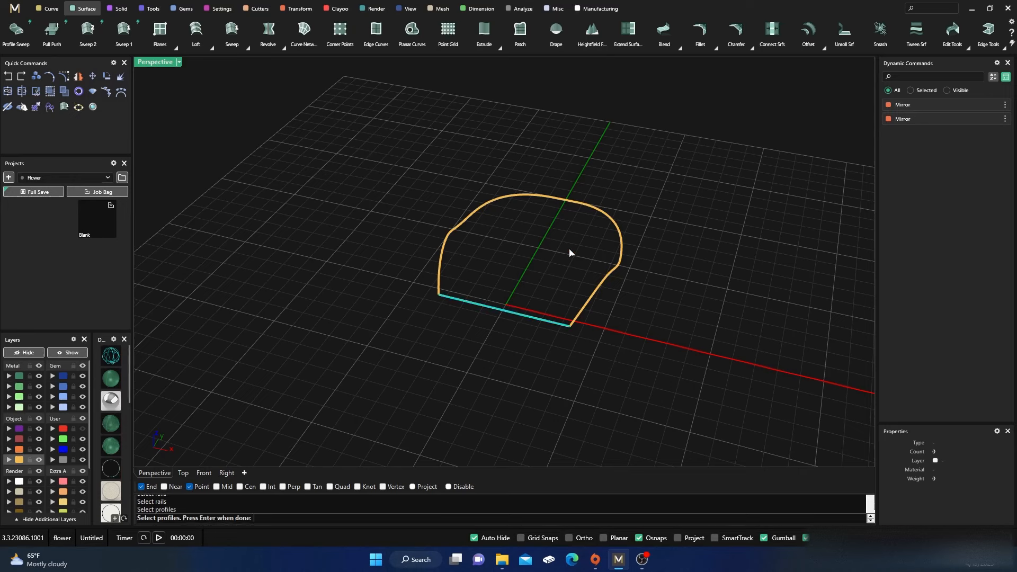
pyautogui.click(570, 206)
pyautogui.press('Return')
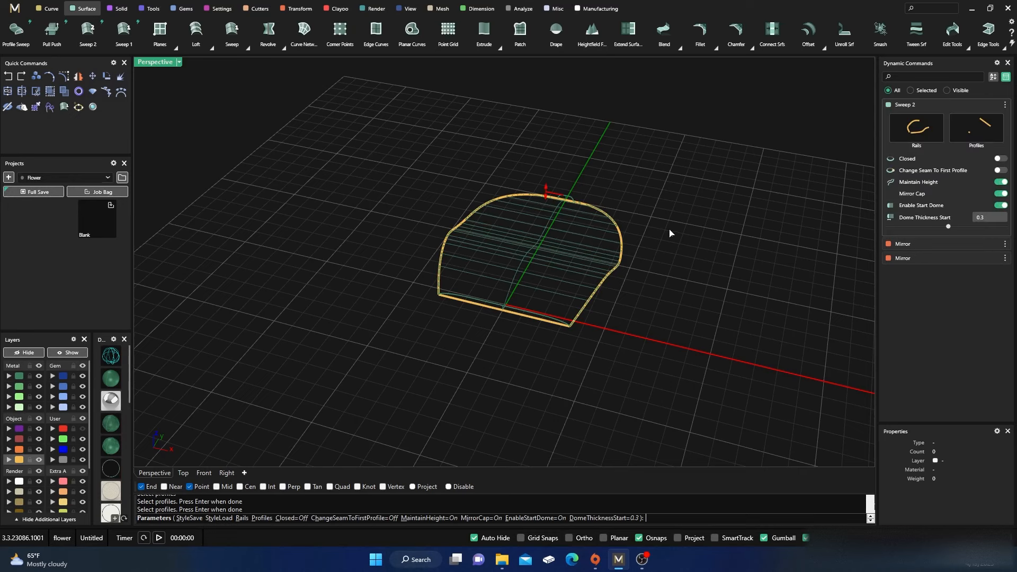
# - Turn off Maintain Height, Mirror Cap, Enable Start Dome and Enable End Dome, and create the swept petal surface
pyautogui.click(1002, 182)
pyautogui.click(1001, 194)
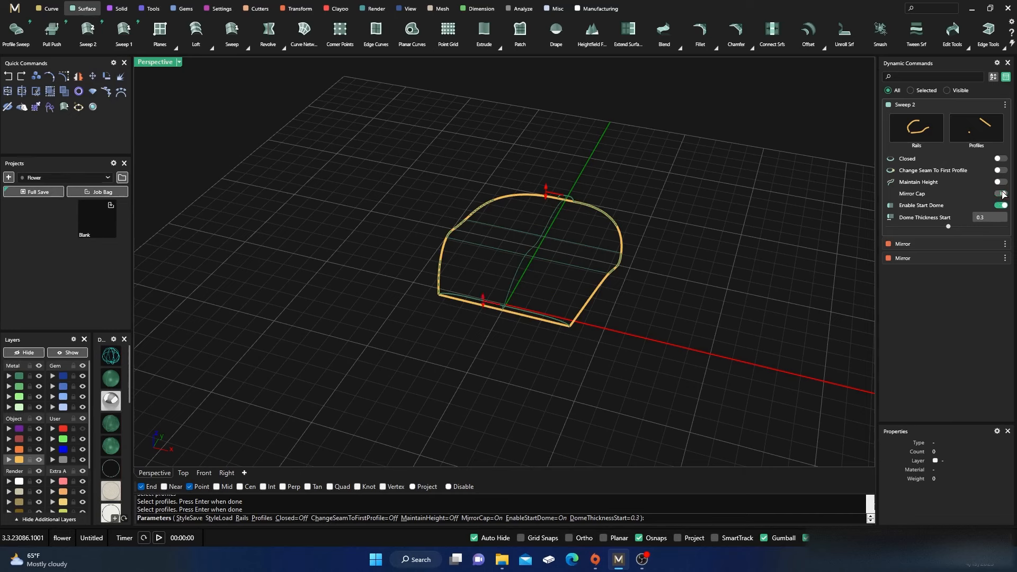
pyautogui.click(1001, 205)
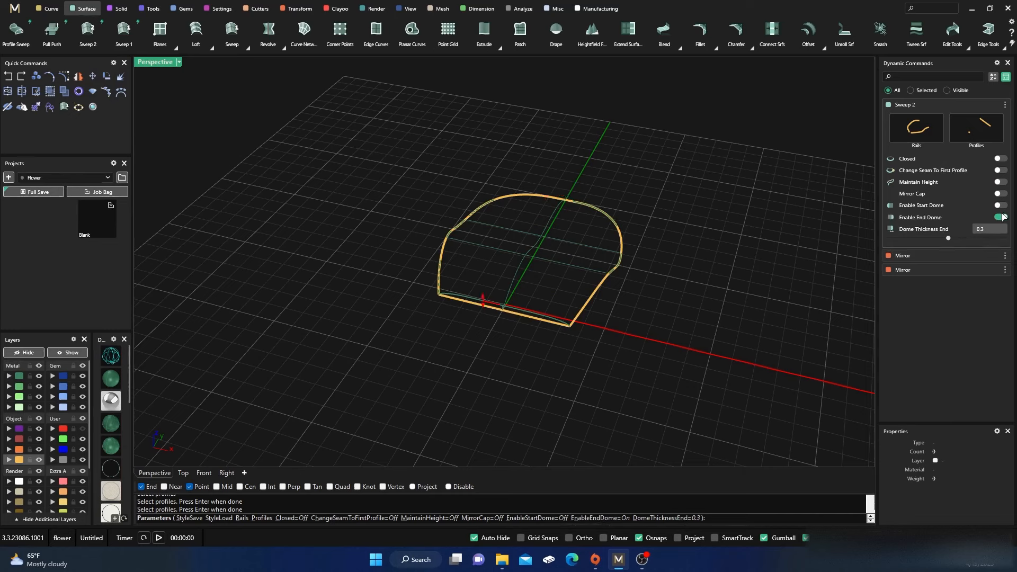
pyautogui.click(1001, 217)
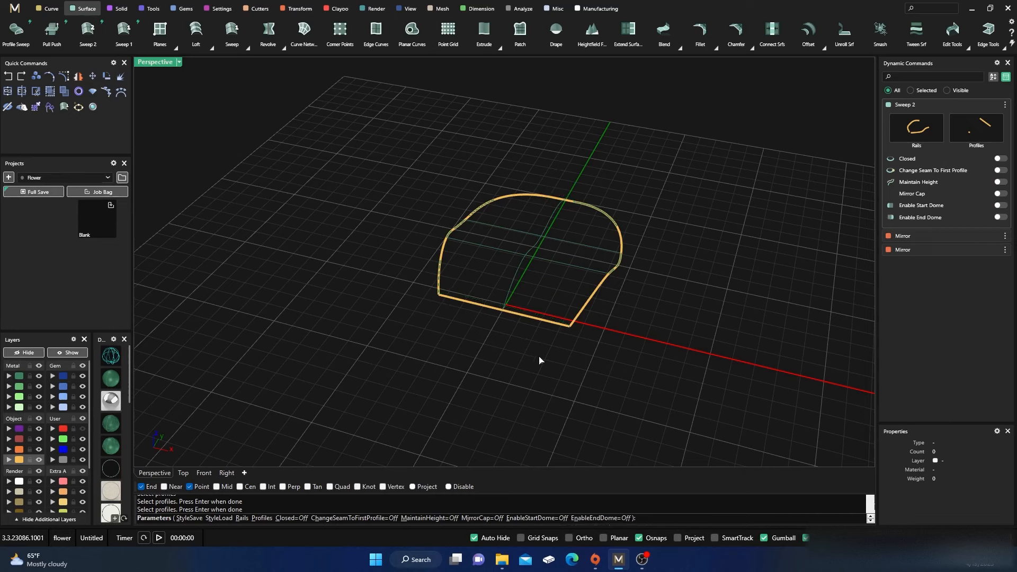
pyautogui.press('Return')
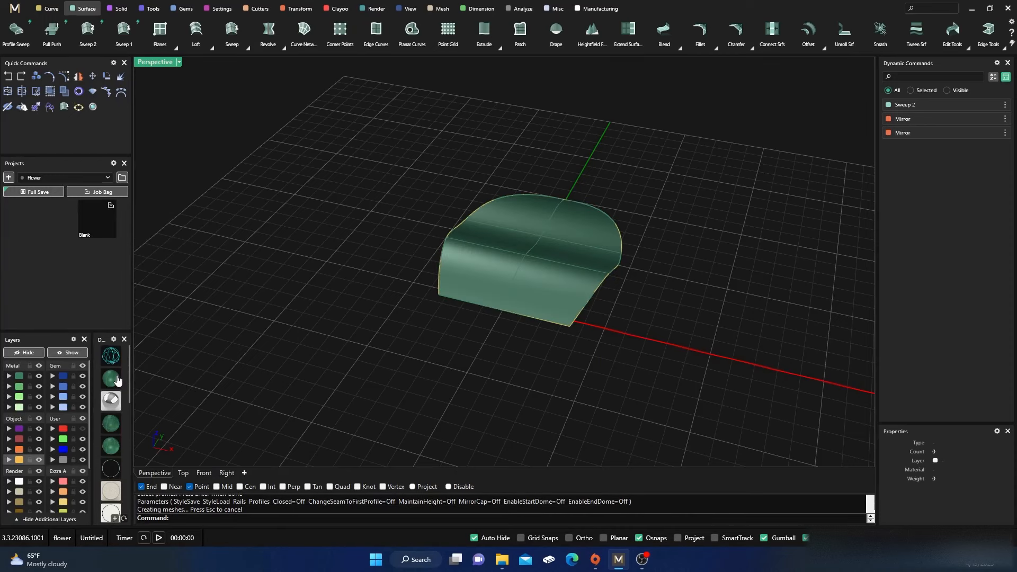
# - Insert six kinks in the U direction on the petal surface, spread across its width from the left side to the right
pyautogui.moveTo(402, 283); pyautogui.dragTo(500, 333, button='right')
pyautogui.scroll(6, 463, 339)
pyautogui.scroll(-5, 430, 360)
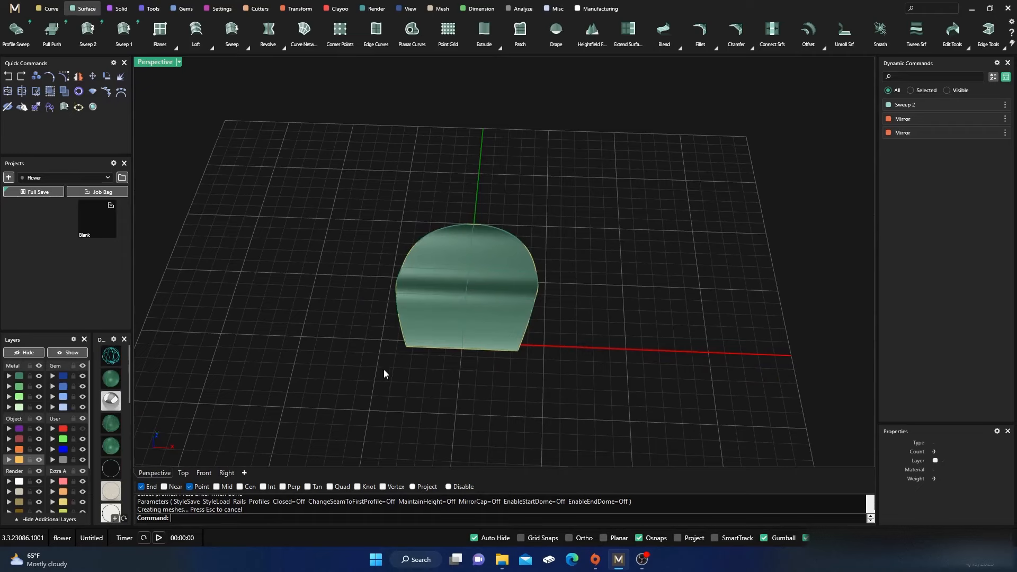
pyautogui.write('InsertKink')
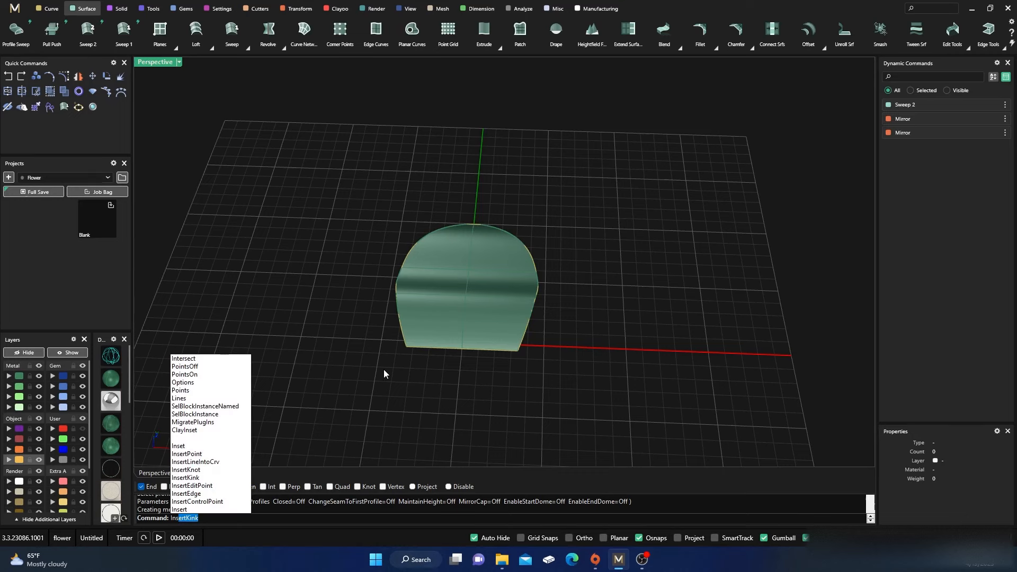
pyautogui.press('Return')
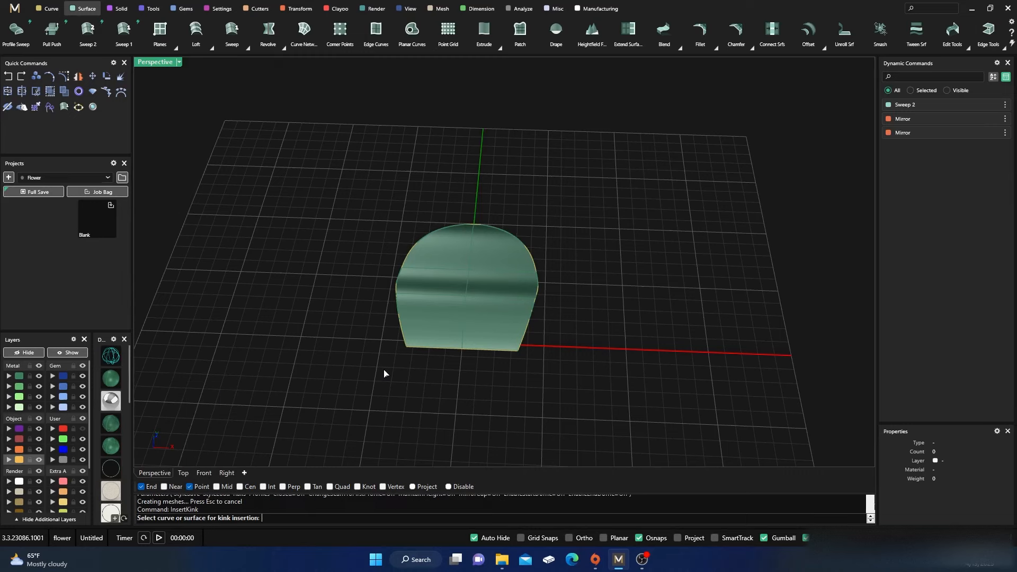
pyautogui.click(438, 336)
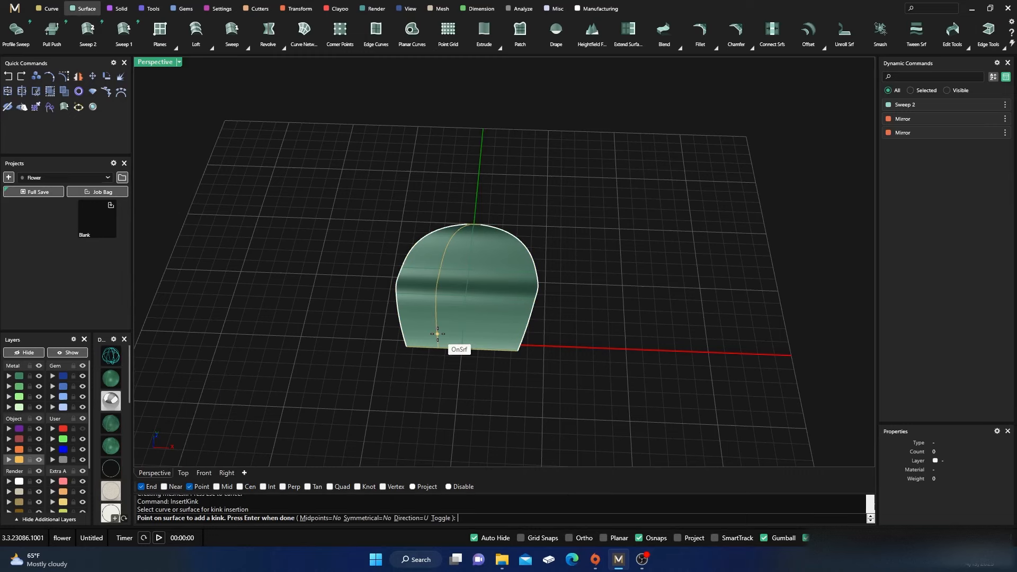
pyautogui.click(417, 302)
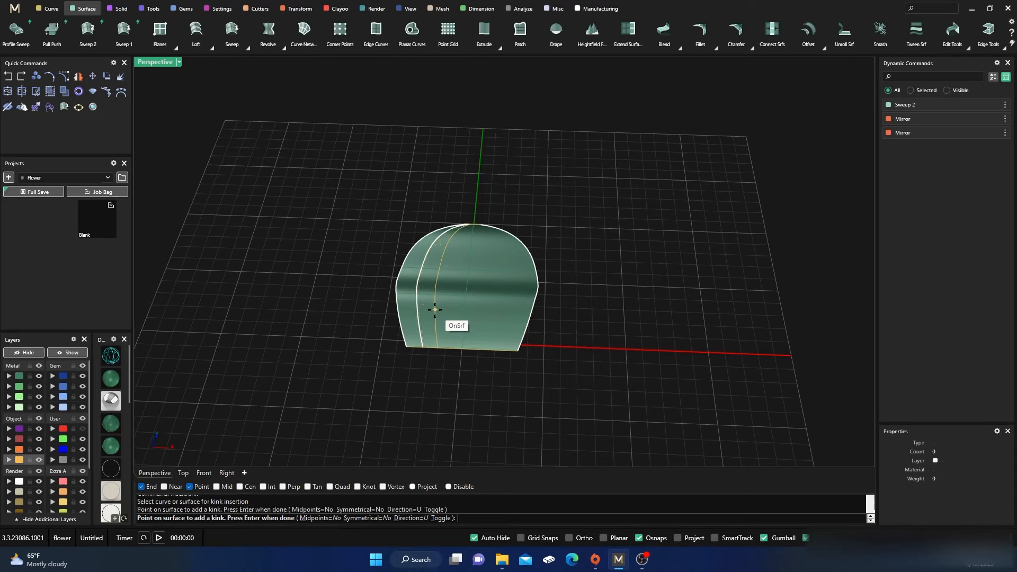
pyautogui.click(436, 312)
pyautogui.click(454, 317)
pyautogui.click(470, 322)
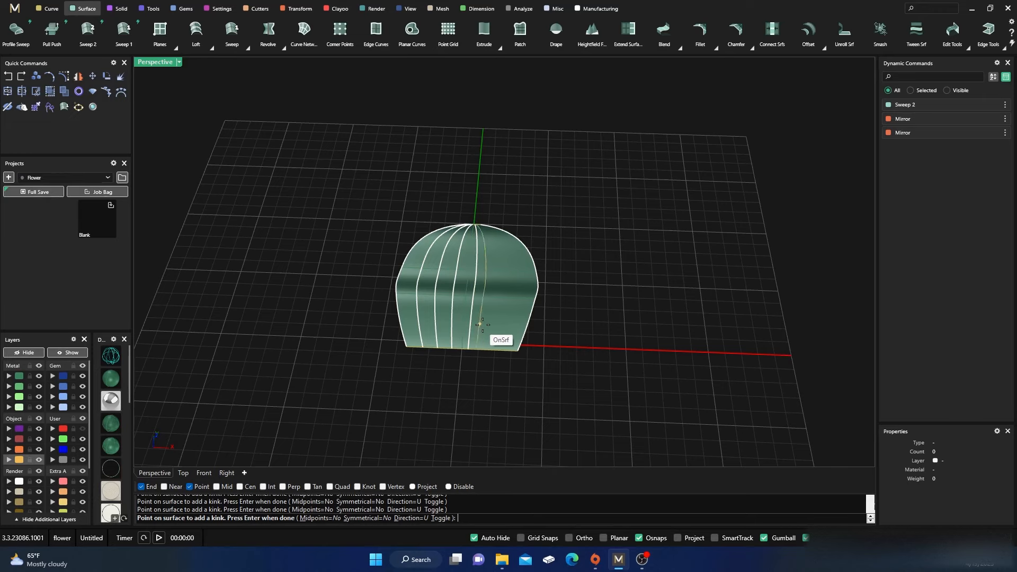
pyautogui.click(491, 327)
pyautogui.click(505, 330)
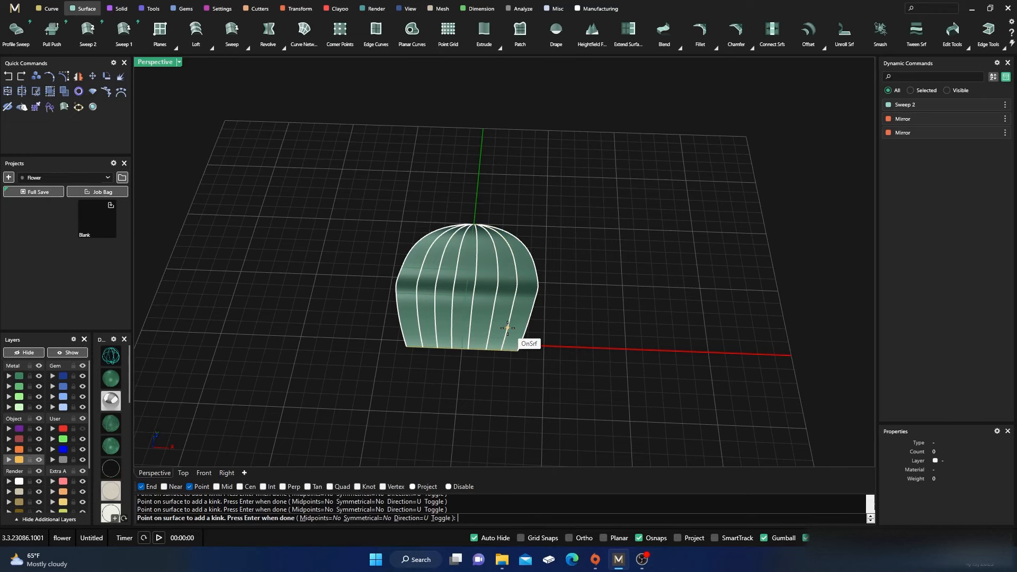
pyautogui.press('Return')
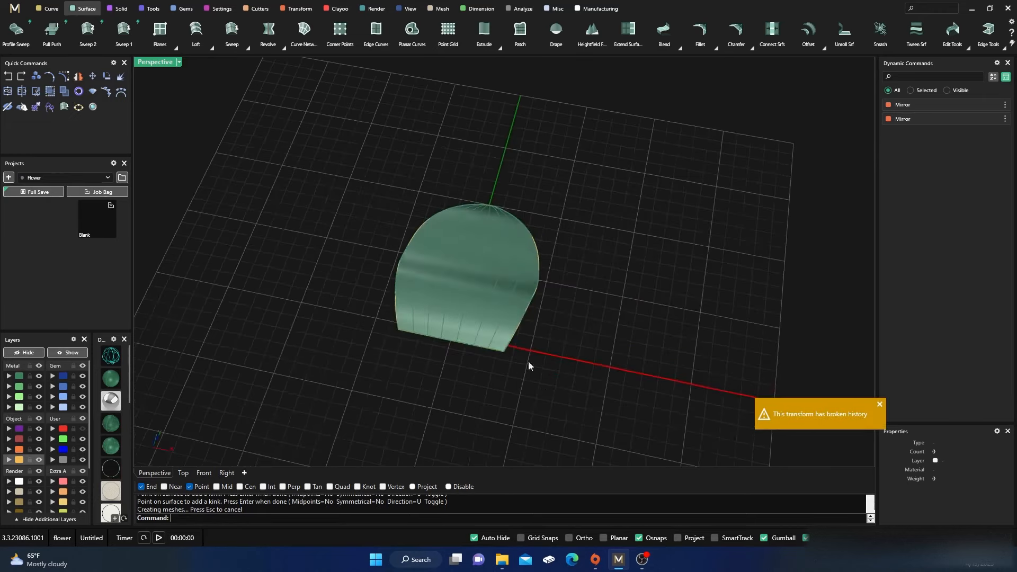
# - Select the petal surface and turn on its control points
pyautogui.scroll(4, 486, 304)
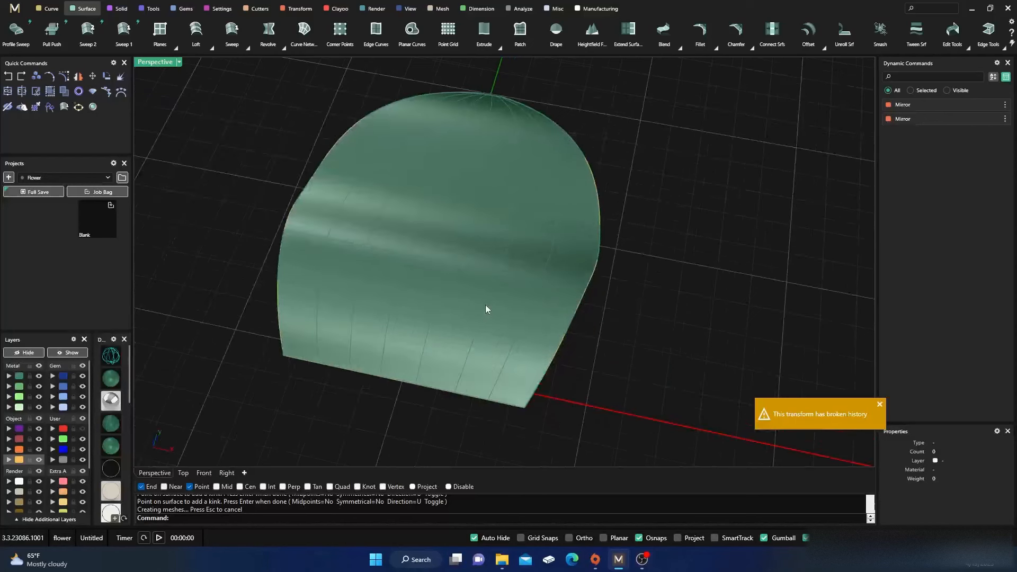
pyautogui.scroll(-3, 475, 168)
pyautogui.click(470, 175)
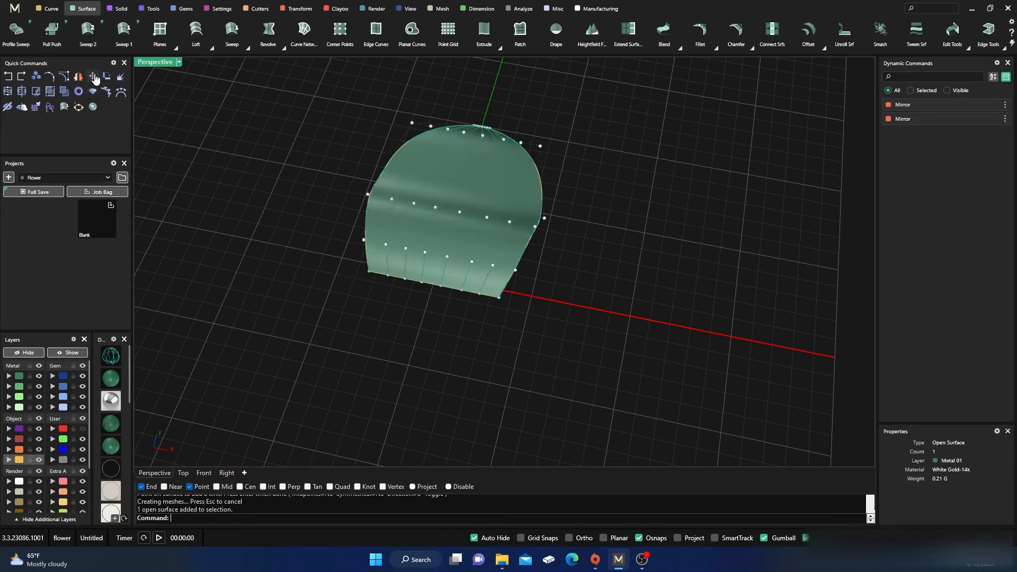
pyautogui.moveTo(343, 292); pyautogui.dragTo(395, 281, button='right')
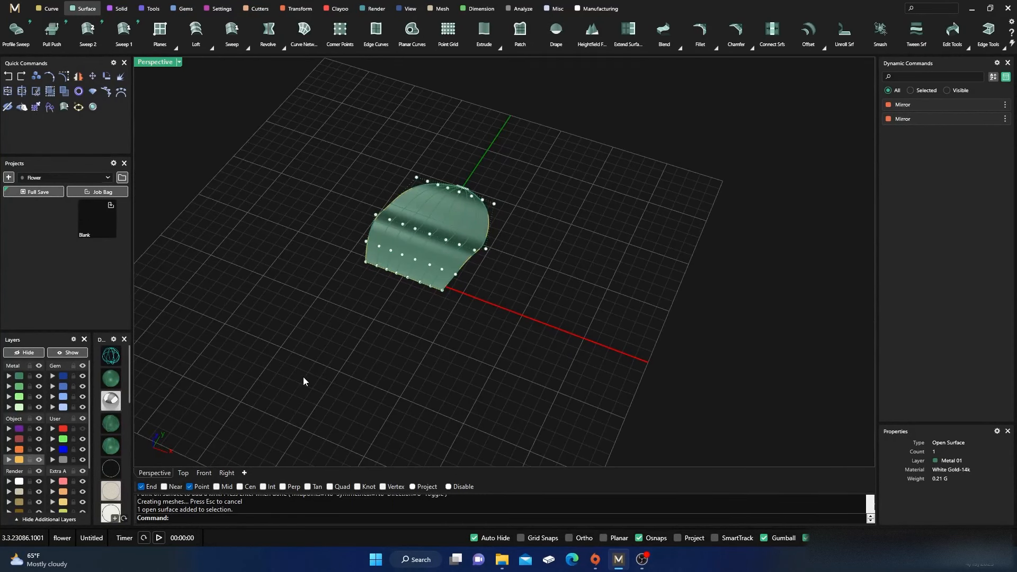
# - Show the Select Points toolbar from the default toolbar file and place it clear of the petal
pyautogui.write('Options')
pyautogui.press('Return')
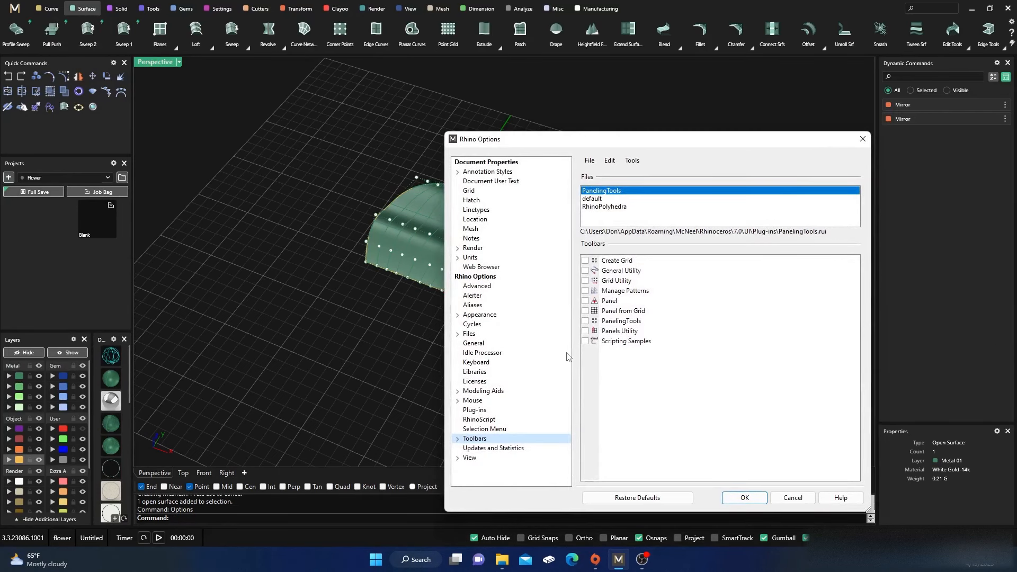
pyautogui.click(594, 206)
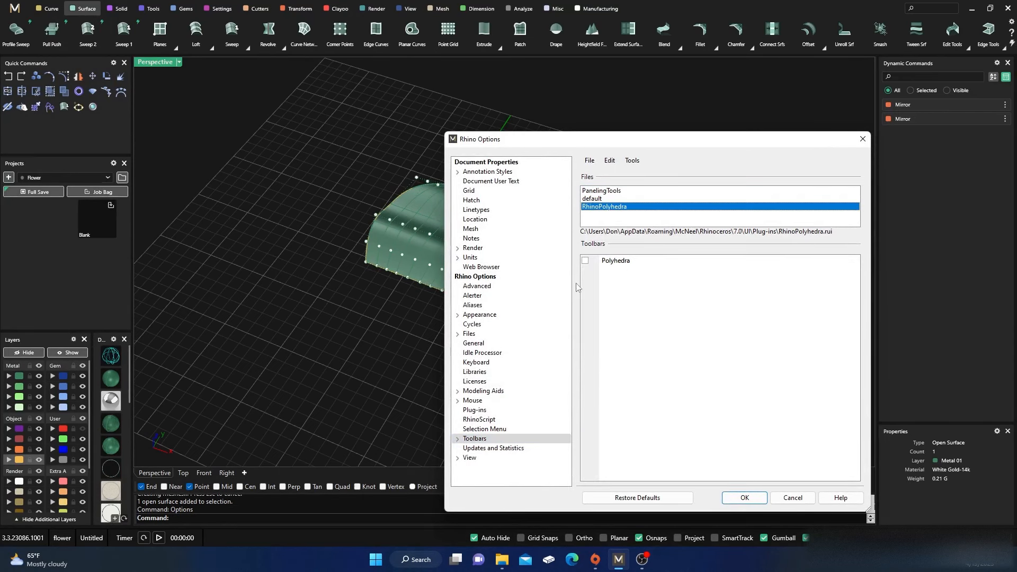
pyautogui.click(591, 199)
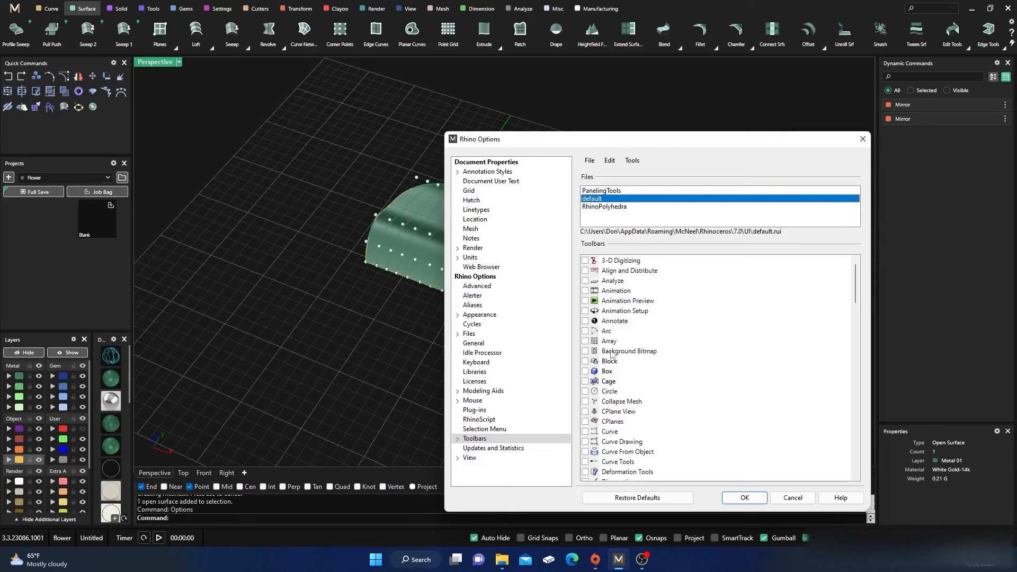
pyautogui.scroll(-15, 624, 347)
pyautogui.scroll(-4, 624, 347)
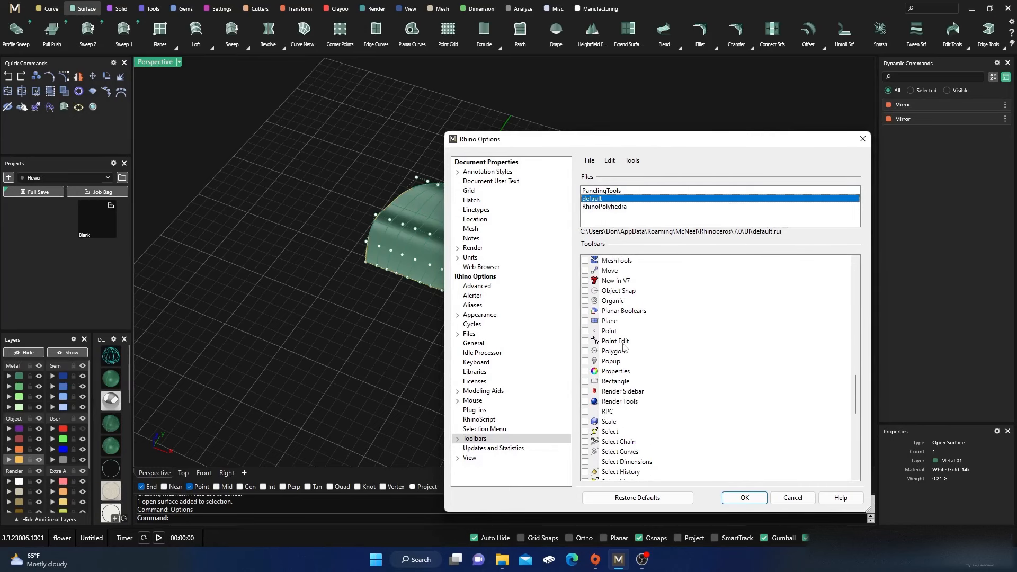
pyautogui.scroll(-3, 624, 347)
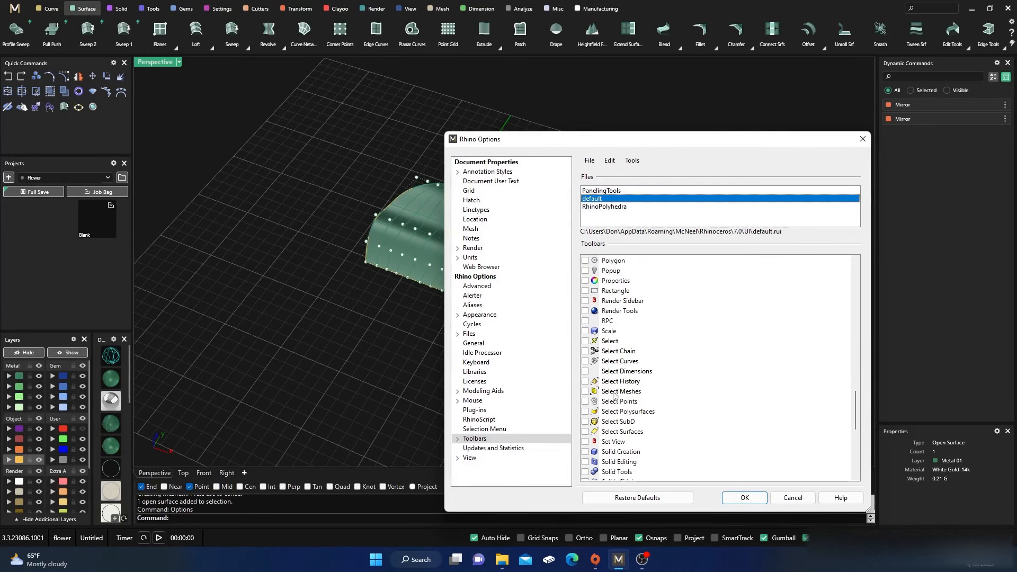
pyautogui.click(585, 402)
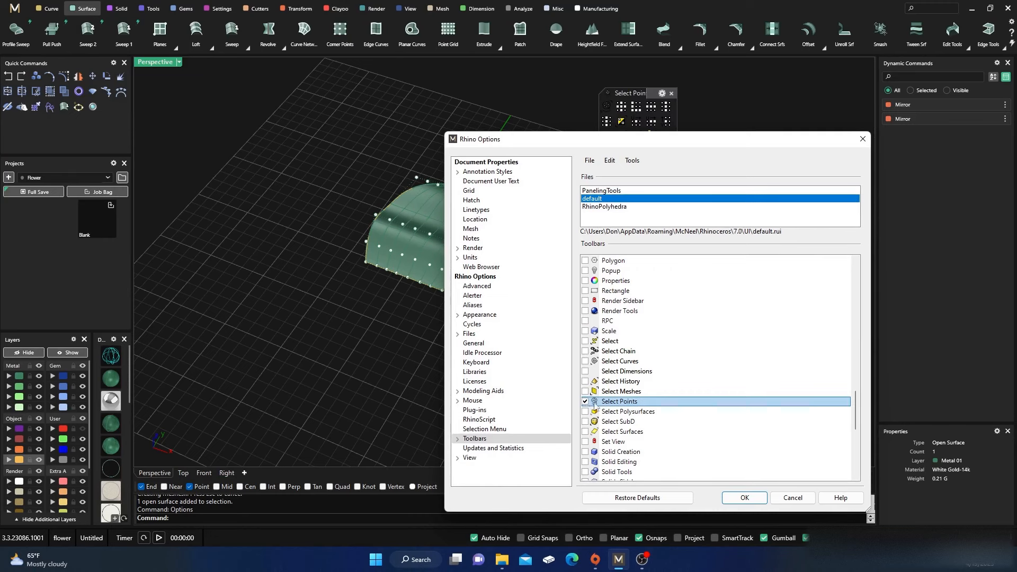
pyautogui.click(745, 498)
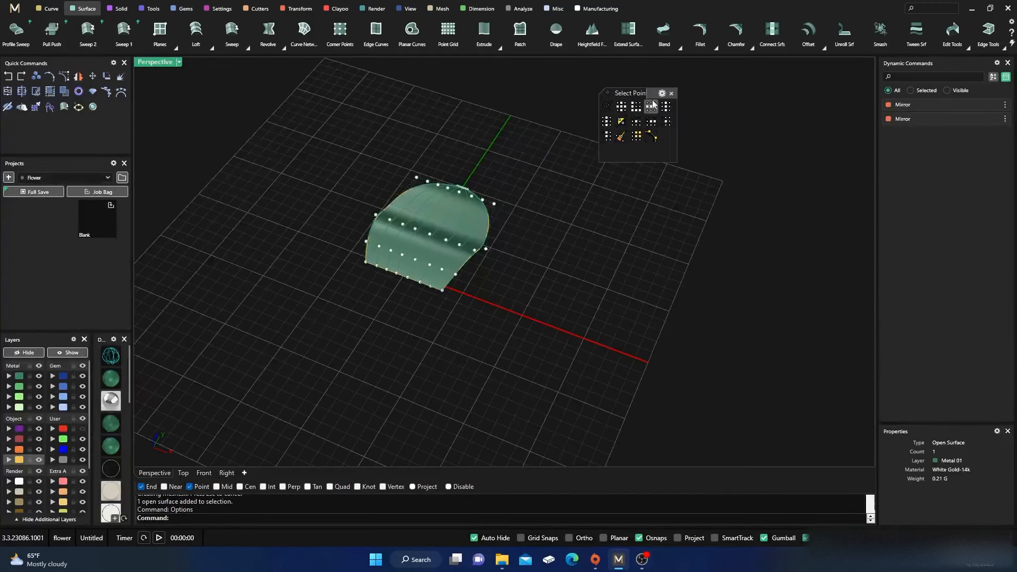
pyautogui.moveTo(655, 92); pyautogui.dragTo(710, 87)
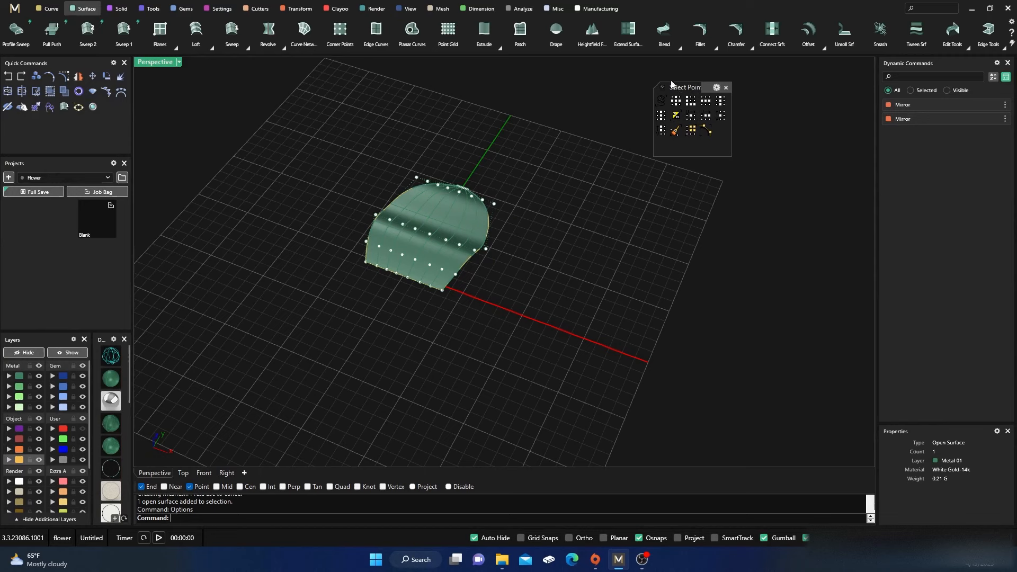
# - Try to select a lengthwise row of control points with Select U, starting from a point near the petal's base
pyautogui.scroll(-5, 521, 341)
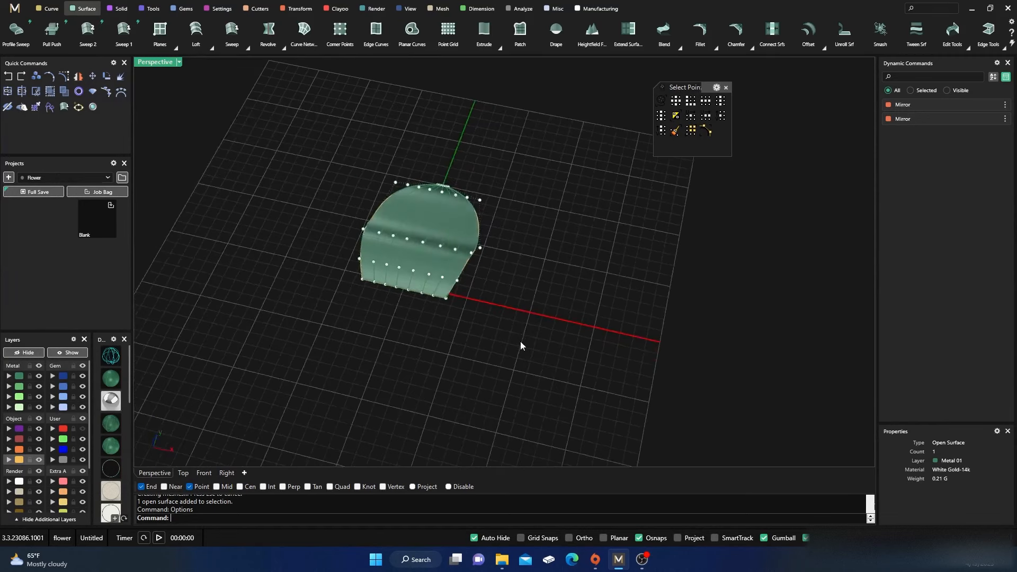
pyautogui.scroll(2, 517, 350)
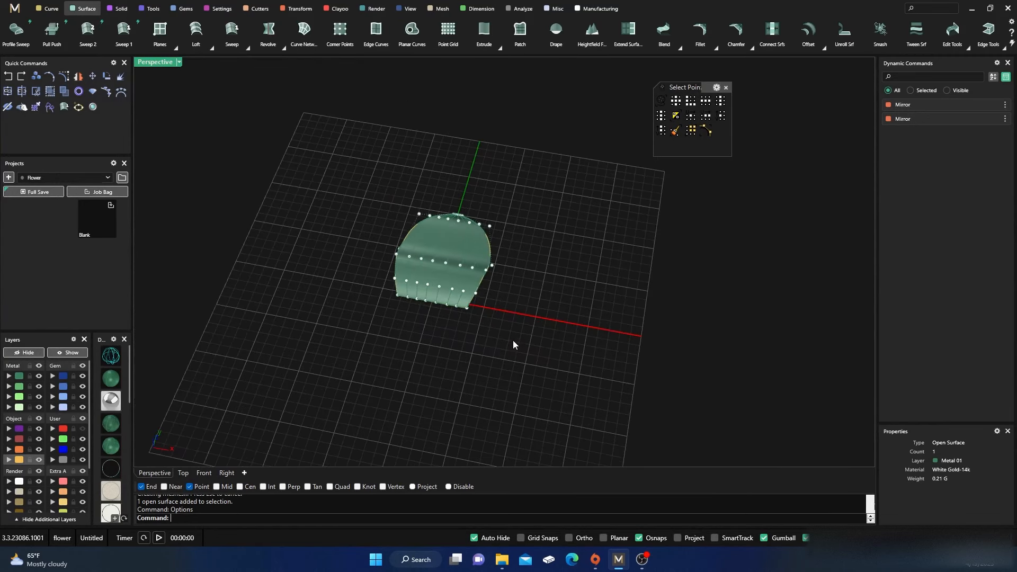
pyautogui.scroll(4, 436, 318)
pyautogui.moveTo(434, 319); pyautogui.dragTo(423, 319, button='right')
pyautogui.click(392, 297)
pyautogui.click(394, 271)
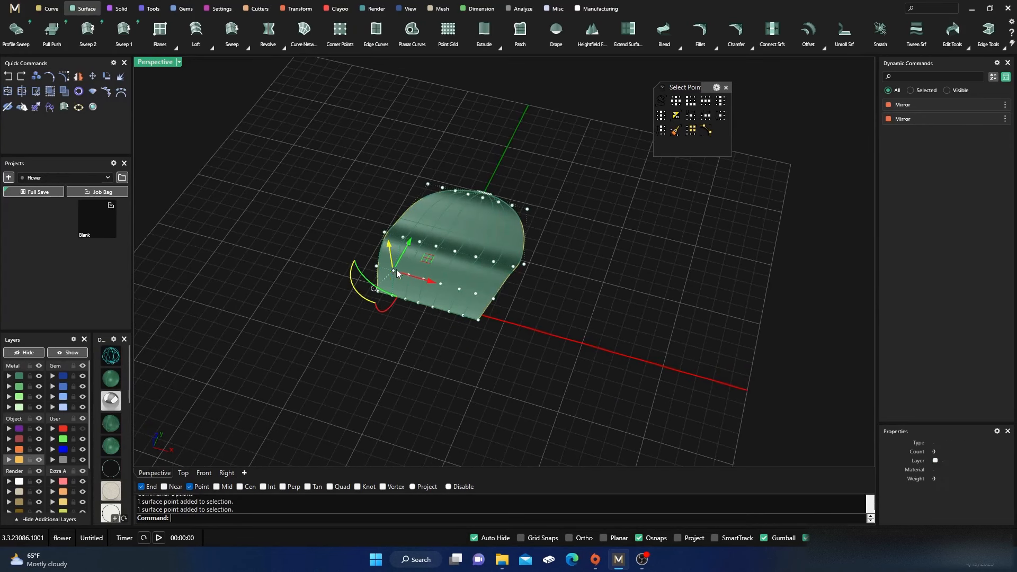
pyautogui.click(709, 102)
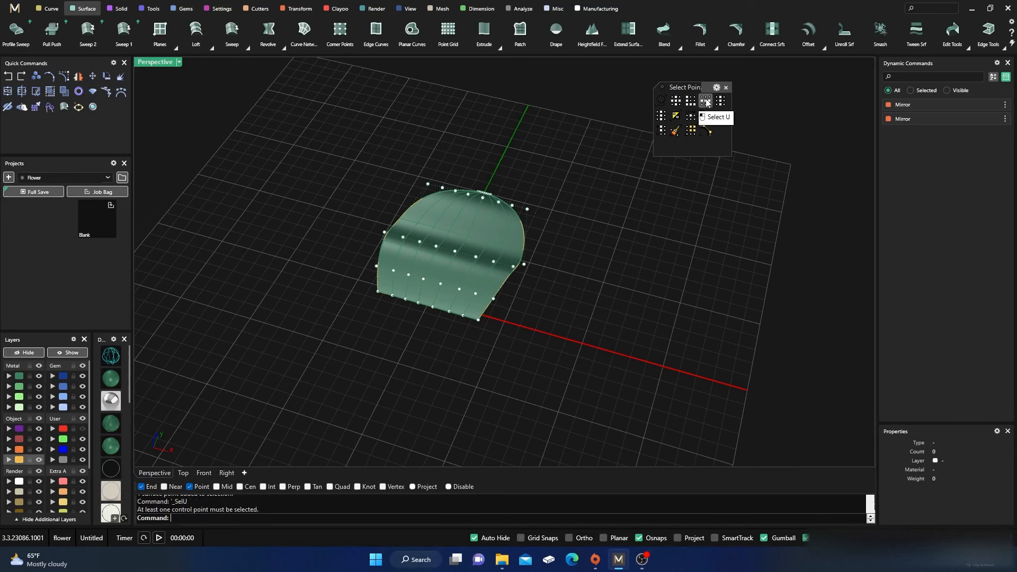
# - Select the U row of control points just inside the petal's left edge, excluding its base and tip points
pyautogui.click(392, 295)
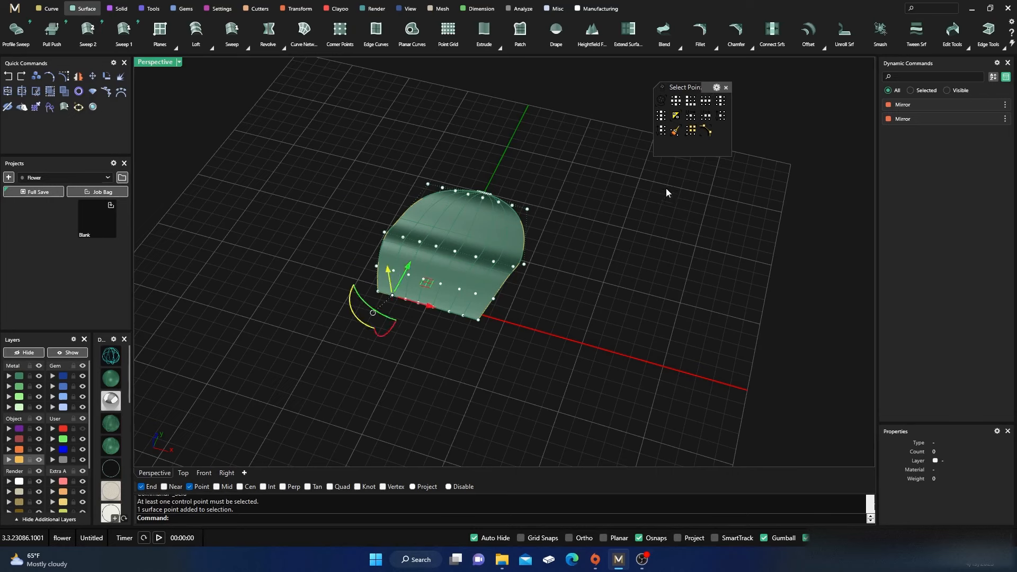
pyautogui.click(704, 114)
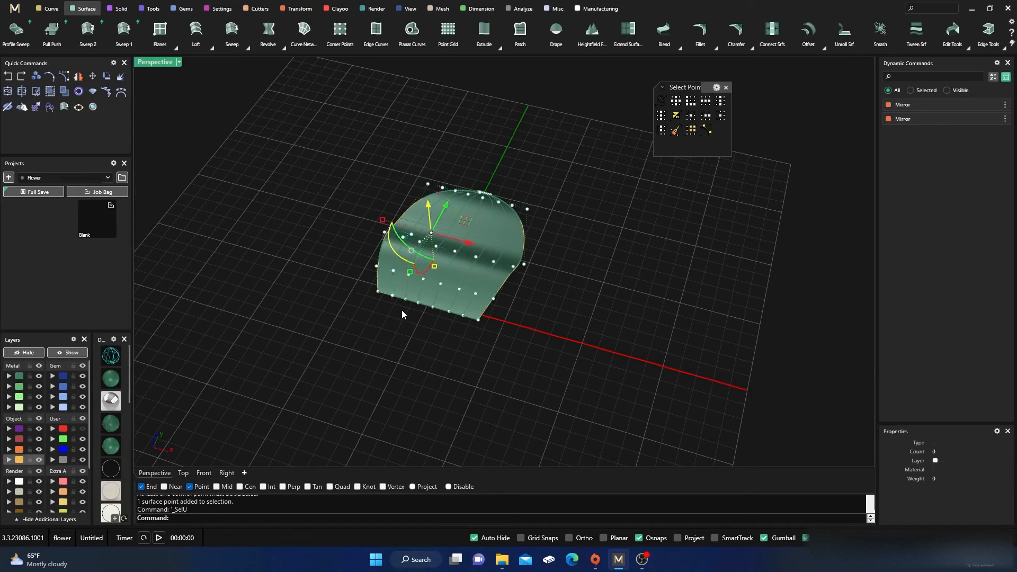
pyautogui.keyDown('ctrl'); pyautogui.click(393, 295); pyautogui.keyUp('ctrl')
pyautogui.moveTo(438, 369); pyautogui.dragTo(502, 263, button='right')
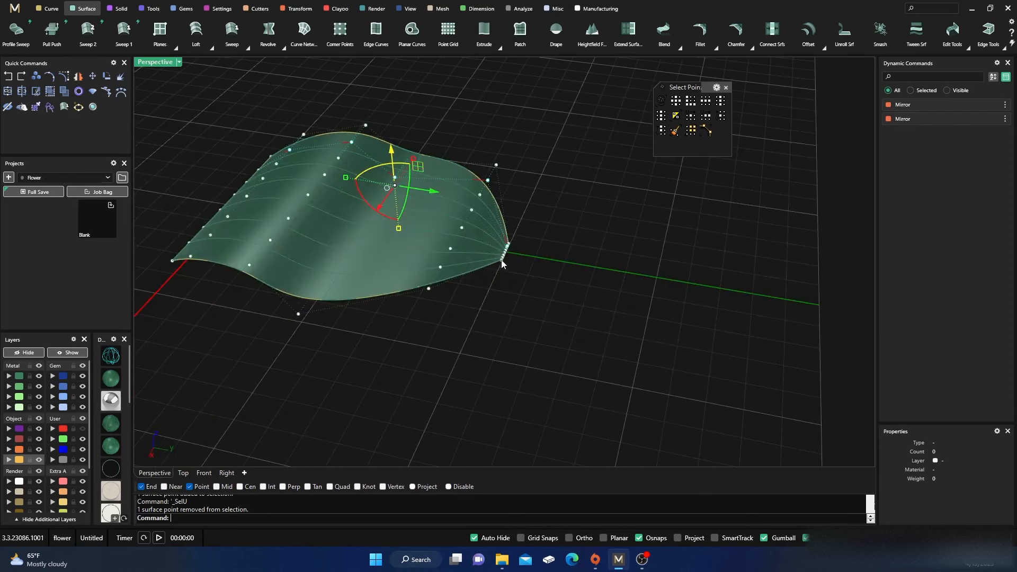
pyautogui.keyDown('ctrl'); pyautogui.click(508, 247); pyautogui.keyUp('ctrl')
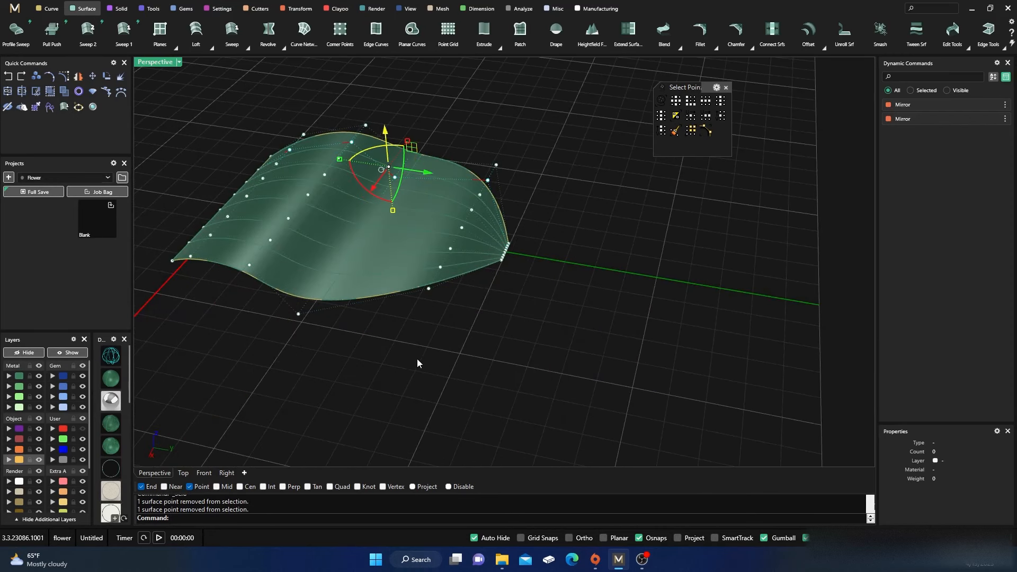
pyautogui.moveTo(417, 360); pyautogui.dragTo(467, 340, button='right')
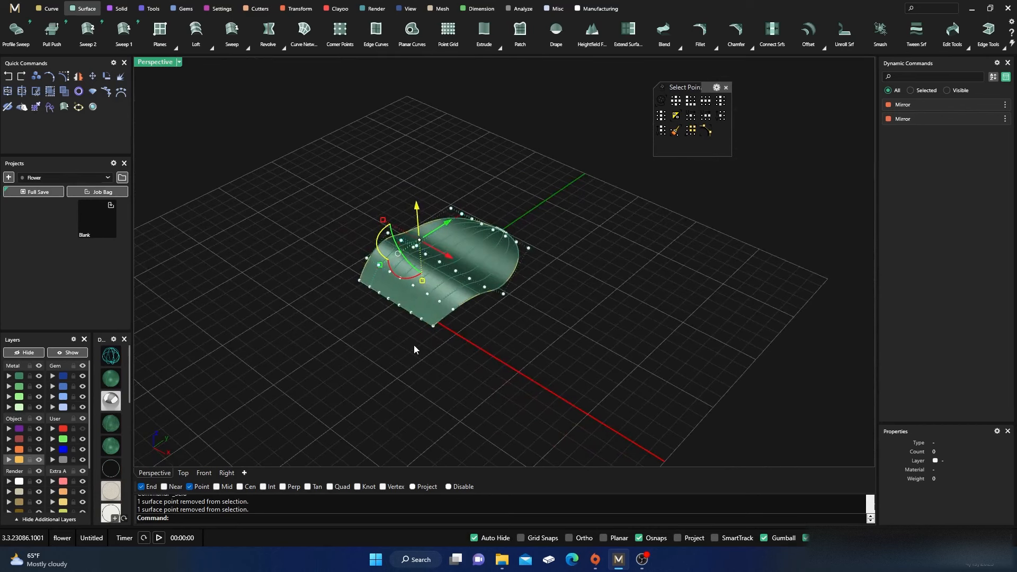
# - Open Move UVN and set its scale to 100
pyautogui.write('oveUVN')
pyautogui.press('Return')
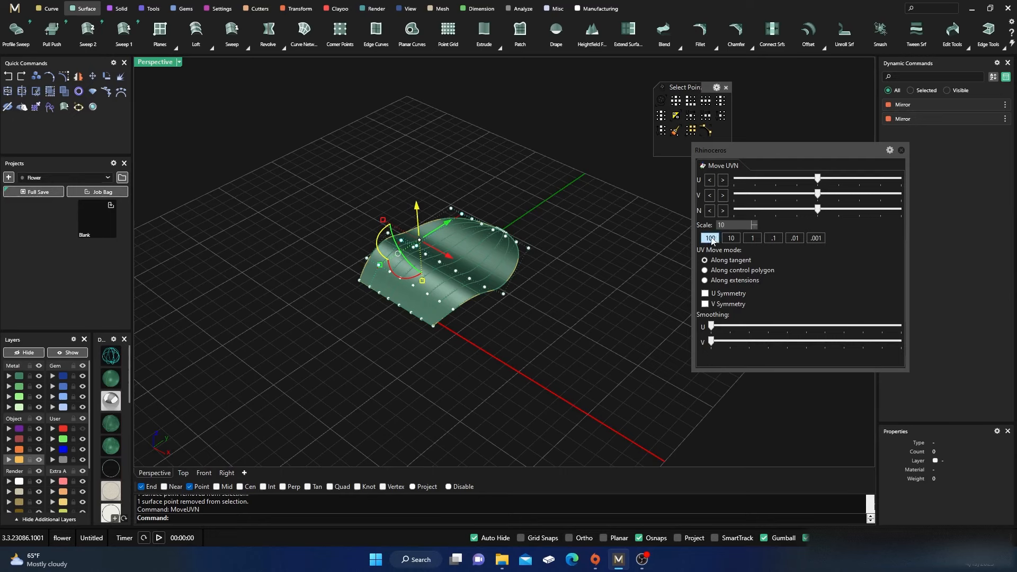
pyautogui.click(752, 241)
pyautogui.click(716, 238)
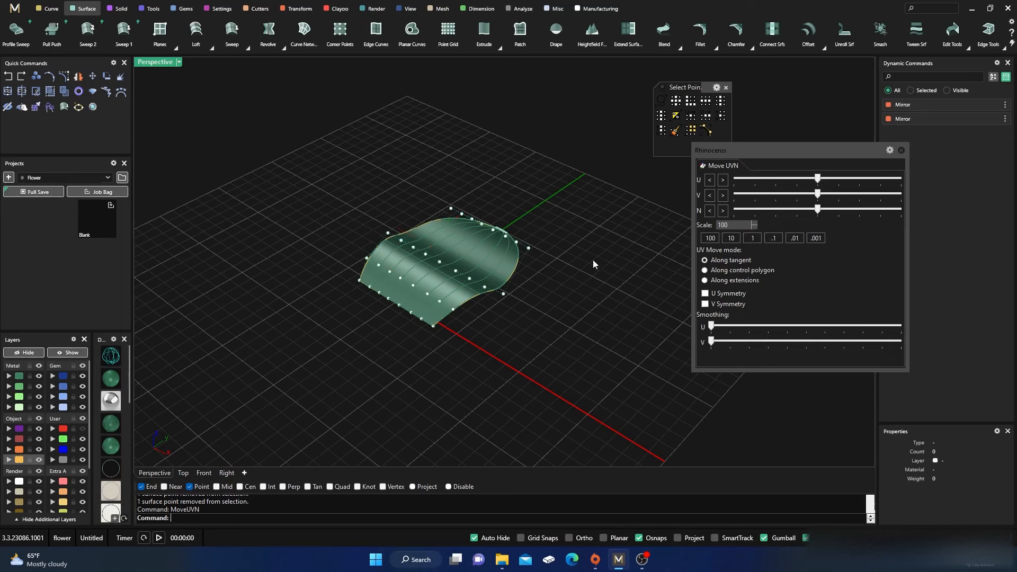
# - Reselect the U row of control points nearest the petal's left edge and remove its two end points from the selection
pyautogui.click(369, 289)
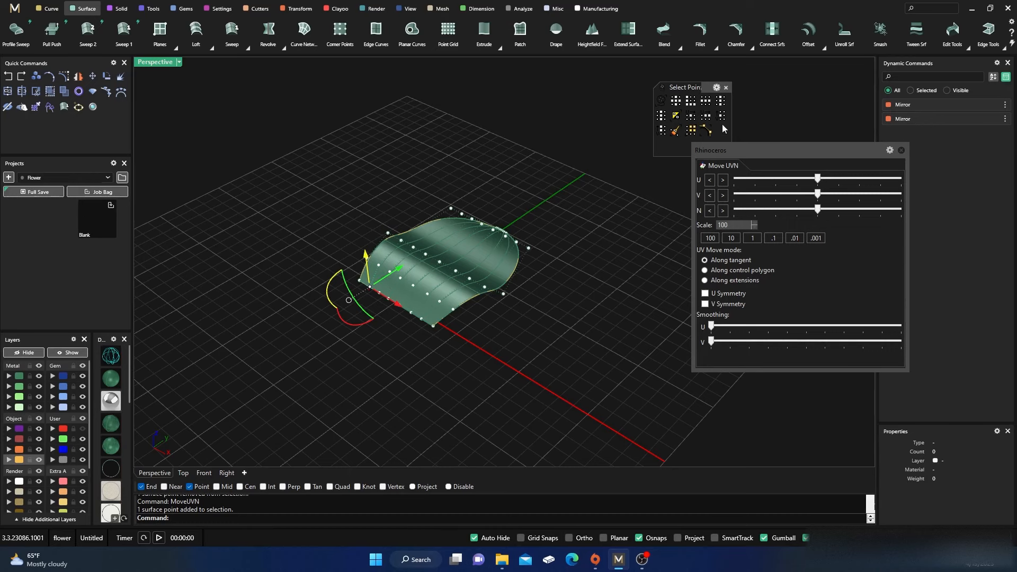
pyautogui.click(705, 101)
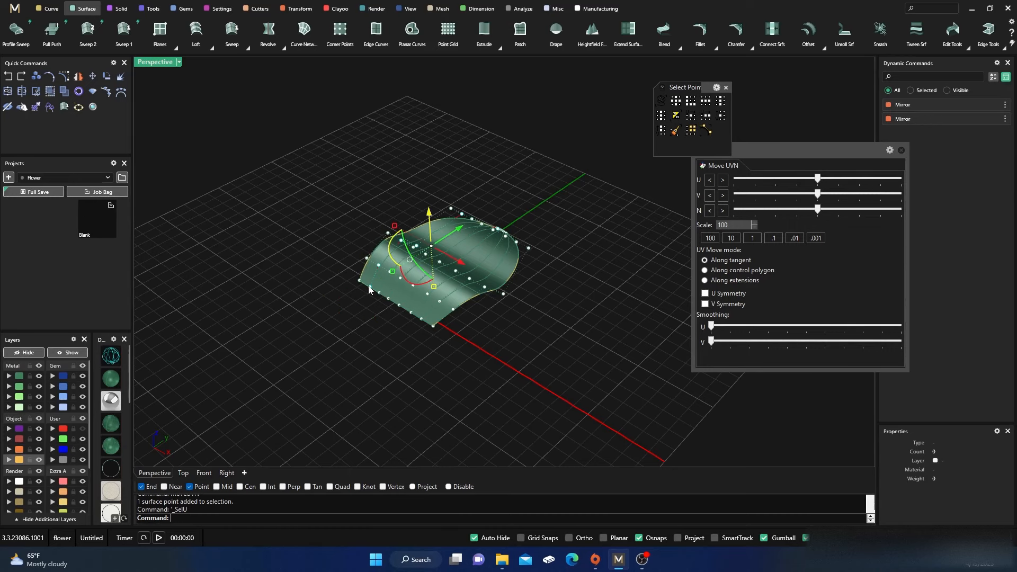
pyautogui.keyDown('ctrl'); pyautogui.click(401, 280); pyautogui.keyUp('ctrl')
pyautogui.moveTo(493, 232); pyautogui.dragTo(363, 248, button='right')
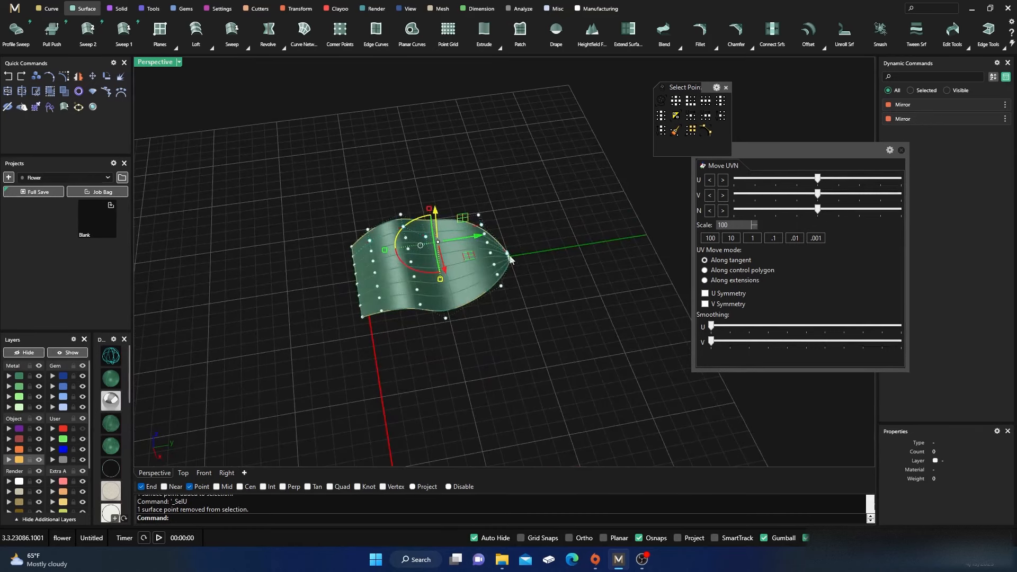
pyautogui.keyDown('ctrl'); pyautogui.click(507, 254); pyautogui.keyUp('ctrl')
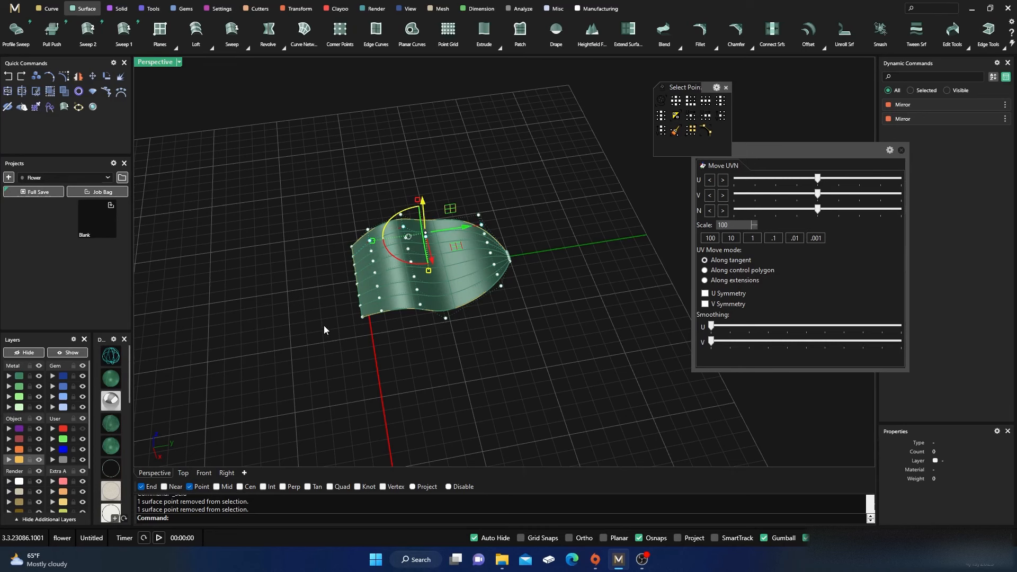
pyautogui.moveTo(326, 331); pyautogui.dragTo(416, 350, button='right')
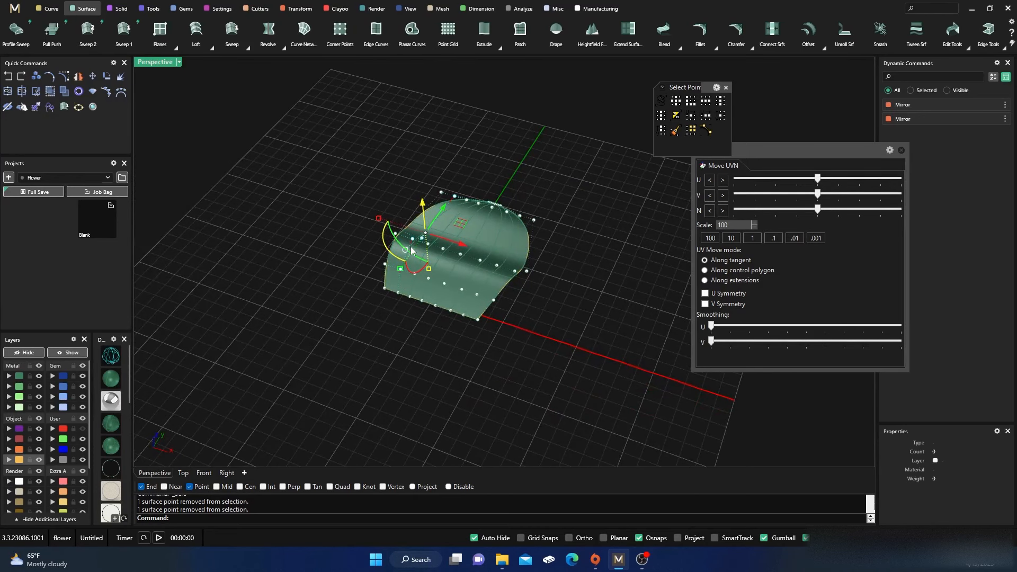
# - Try moving the selected control-point row along its normal with Move UVN at scale 100, and undo the move
pyautogui.moveTo(419, 291); pyautogui.dragTo(445, 350, button='right')
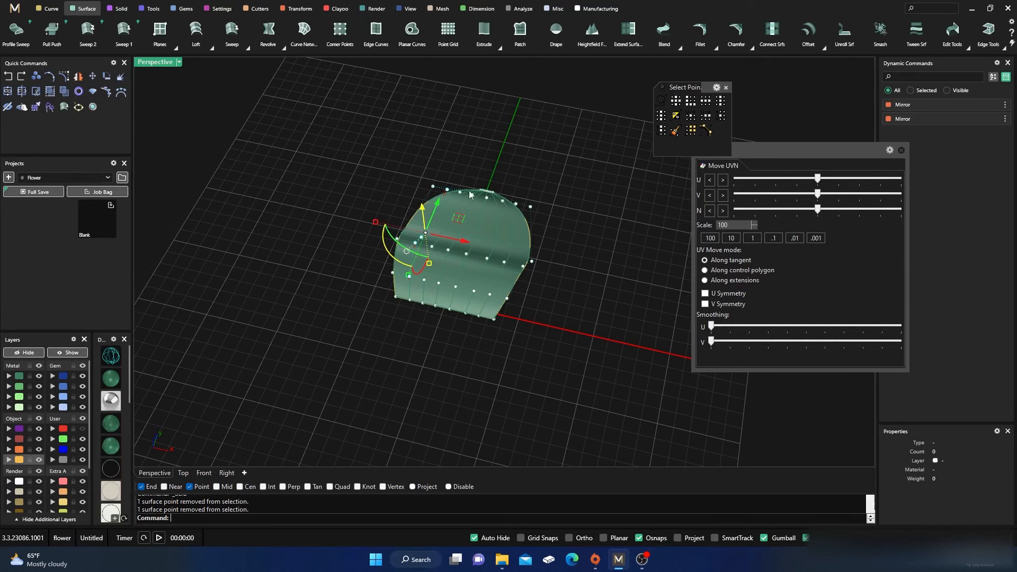
pyautogui.moveTo(408, 323); pyautogui.dragTo(422, 253, button='right')
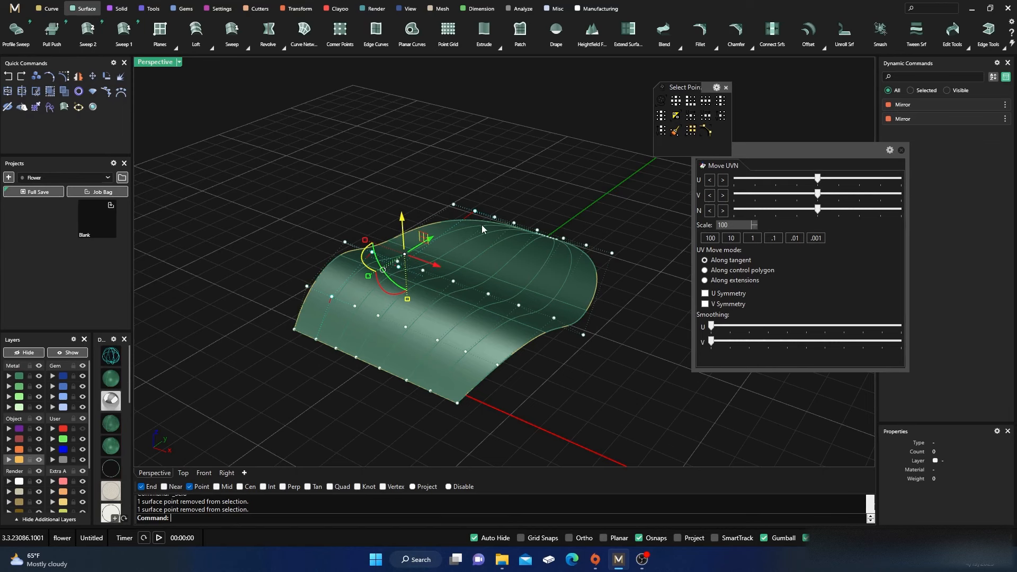
pyautogui.moveTo(492, 235); pyautogui.dragTo(485, 252, button='right')
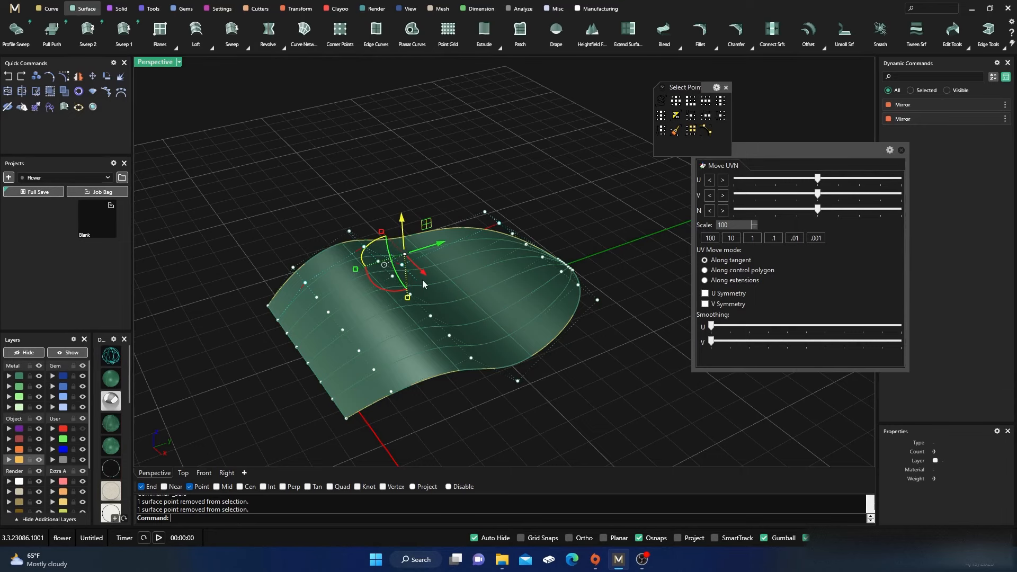
pyautogui.moveTo(424, 285); pyautogui.dragTo(398, 235, button='right')
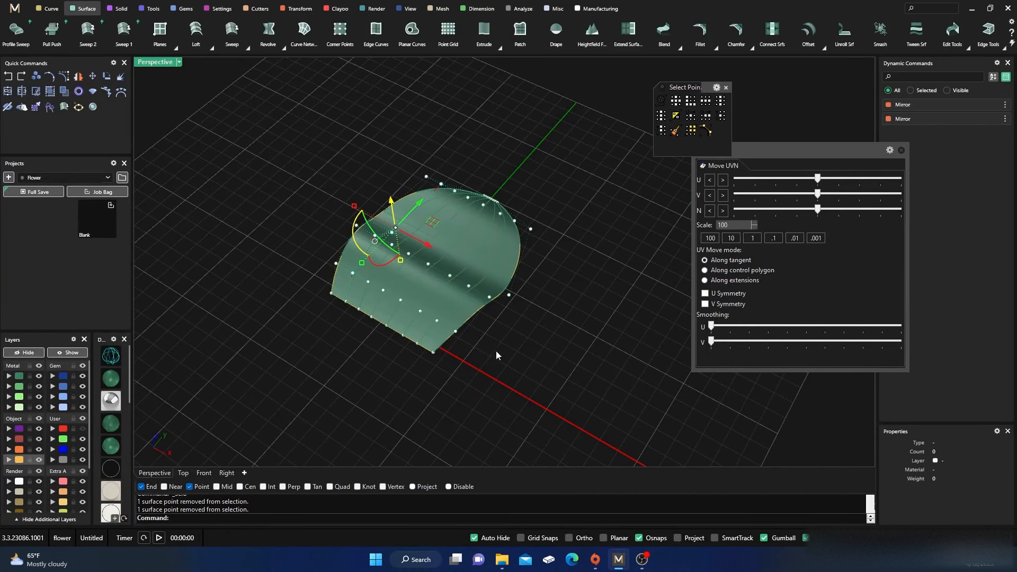
pyautogui.moveTo(497, 355); pyautogui.dragTo(423, 259, button='right')
pyautogui.moveTo(555, 334); pyautogui.dragTo(558, 324, button='right')
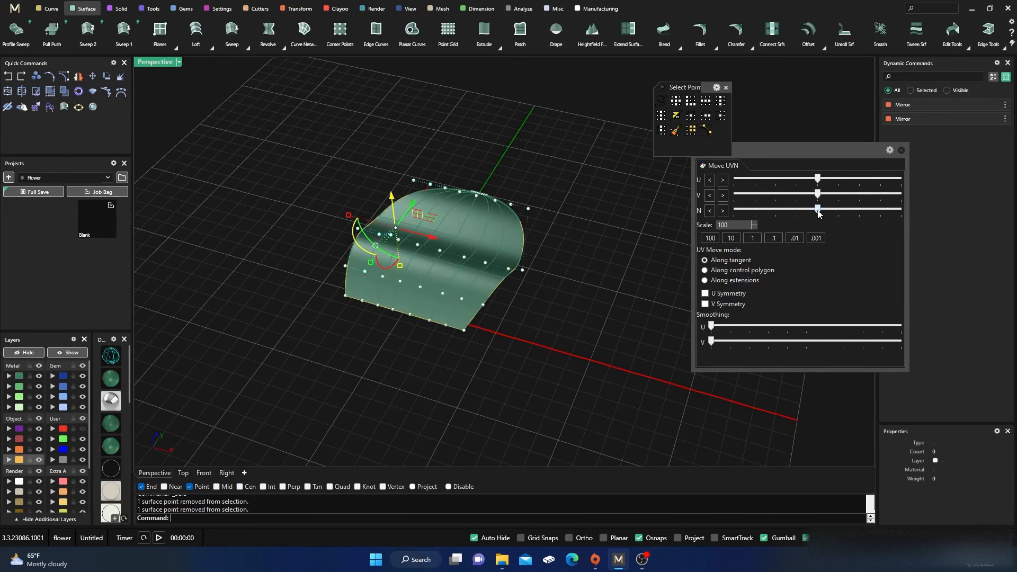
pyautogui.moveTo(817, 212); pyautogui.dragTo(816, 215)
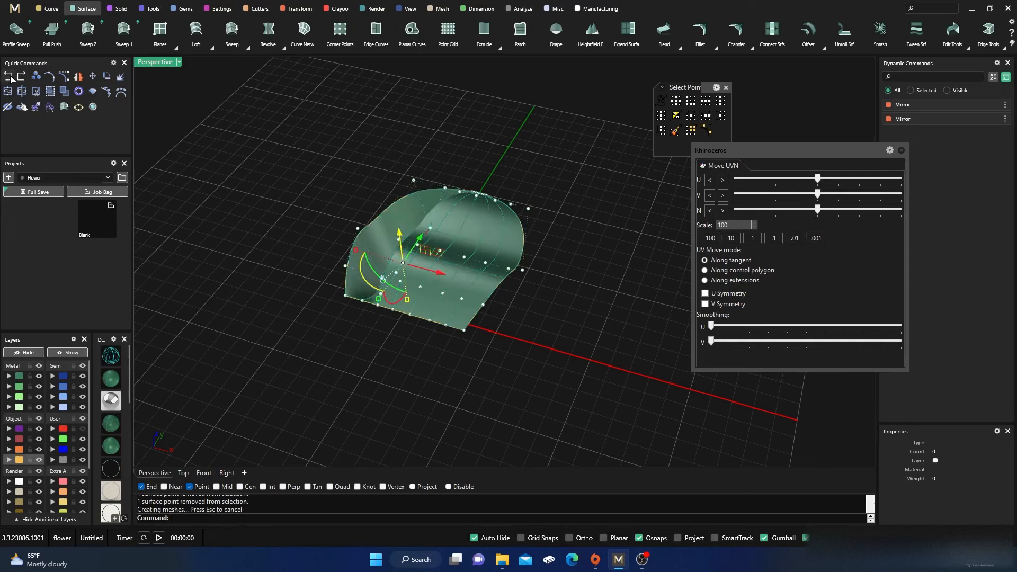
pyautogui.hotkey('ctrl', 'z')
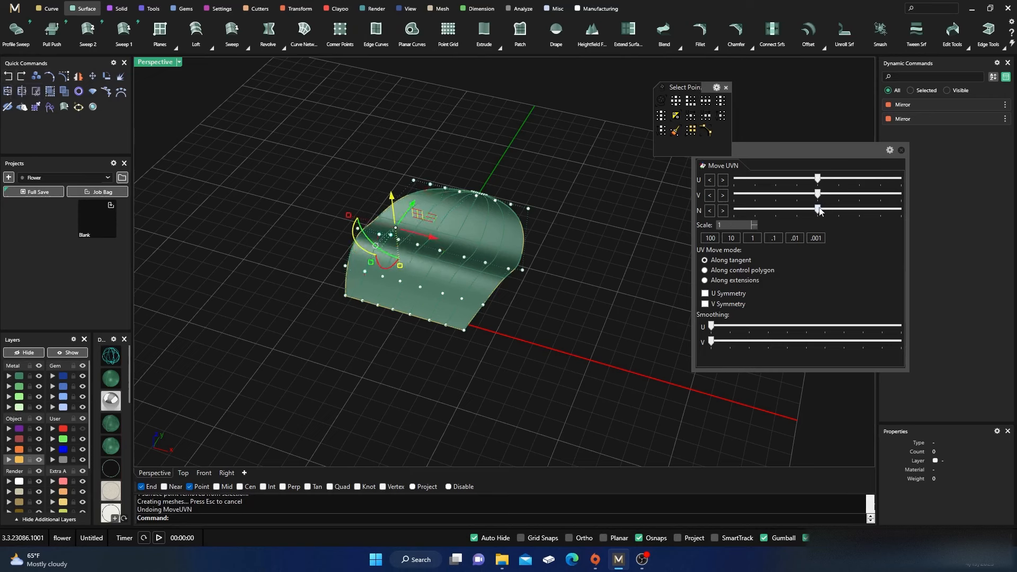
# - Set the Move UVN scale to 1, push the selected row inward along N, and clear the selection
pyautogui.moveTo(820, 210); pyautogui.dragTo(776, 208)
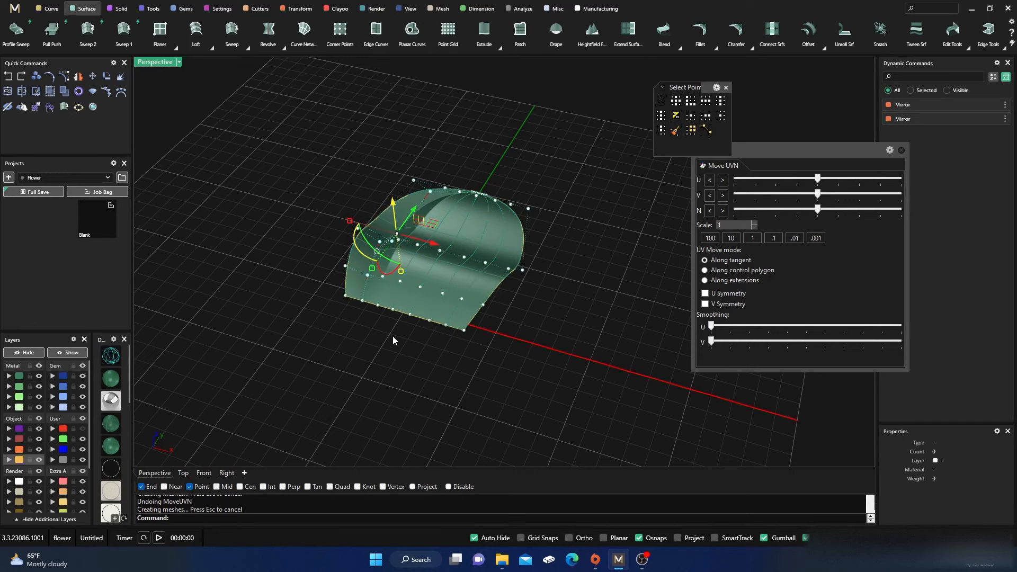
pyautogui.moveTo(393, 336); pyautogui.dragTo(396, 245, button='right')
pyautogui.scroll(4, 395, 245)
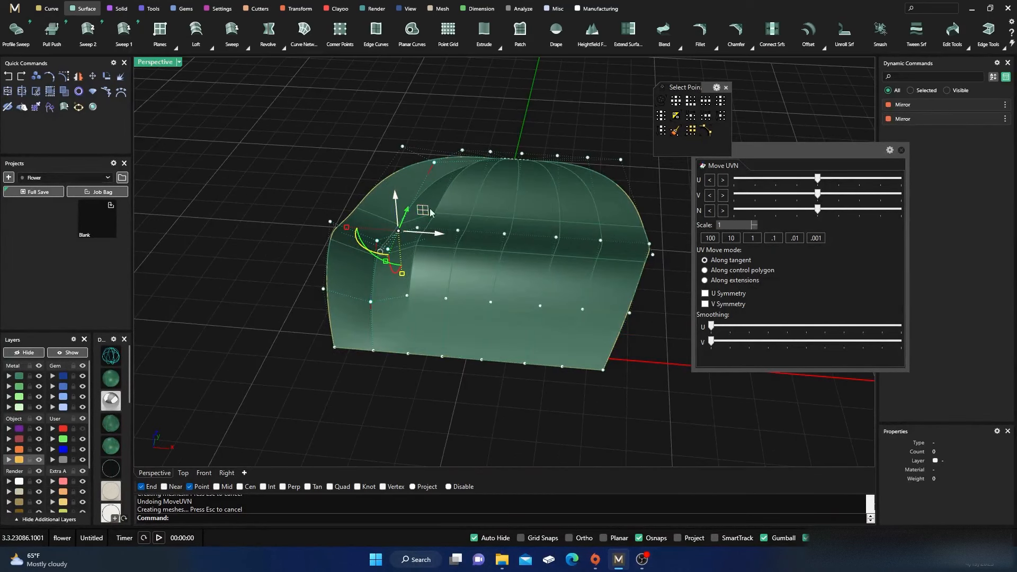
pyautogui.click(284, 250)
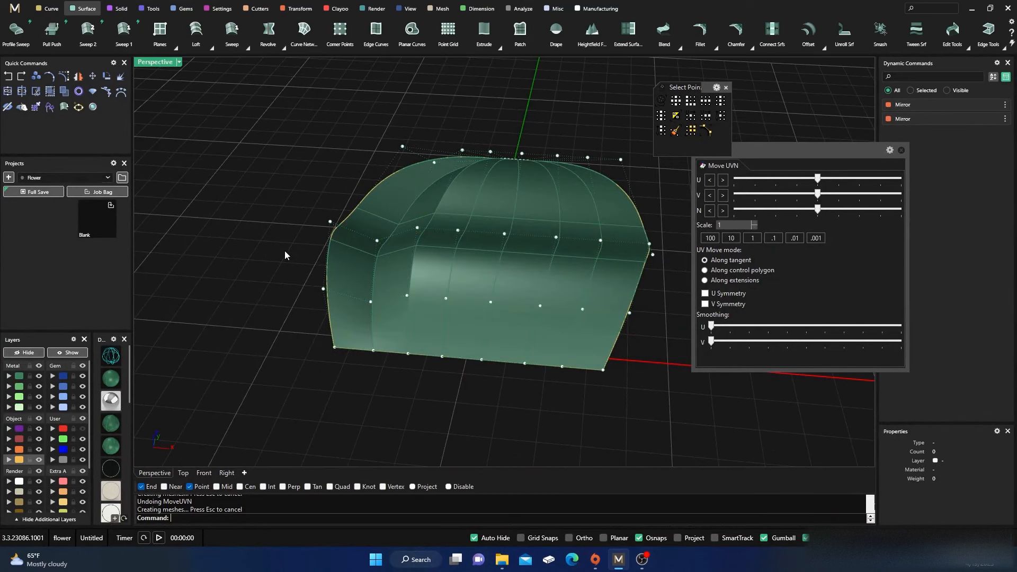
# - Select the third U row of control points from the petal's left edge, excluding its base point and the two points nearest the tip
pyautogui.moveTo(284, 251); pyautogui.dragTo(303, 274, button='right')
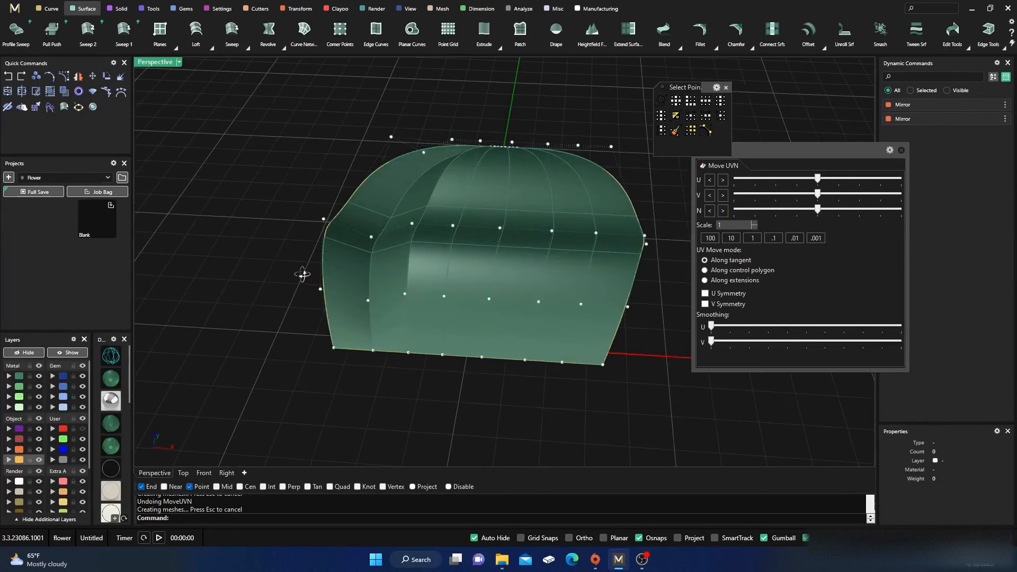
pyautogui.click(407, 354)
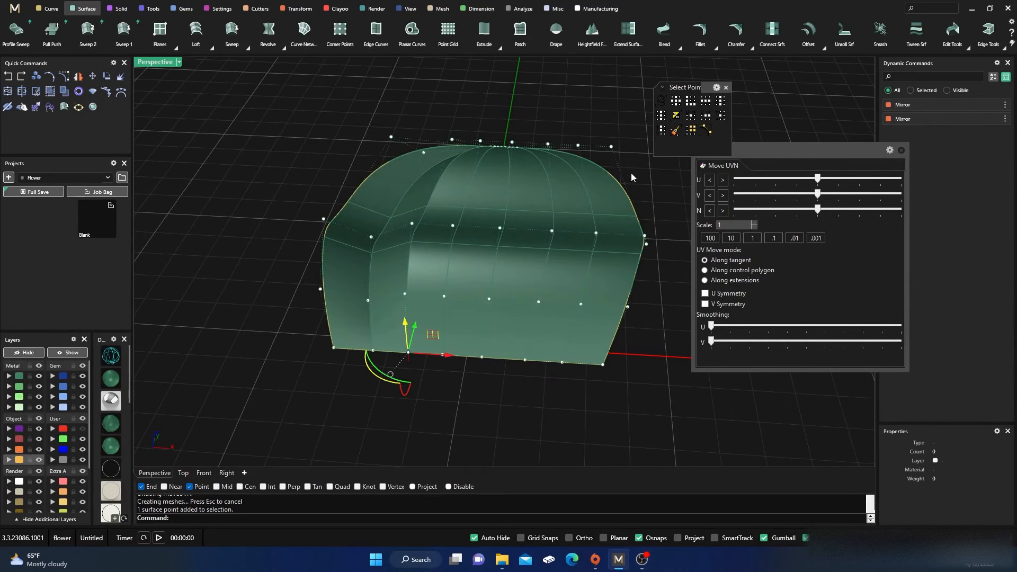
pyautogui.click(704, 104)
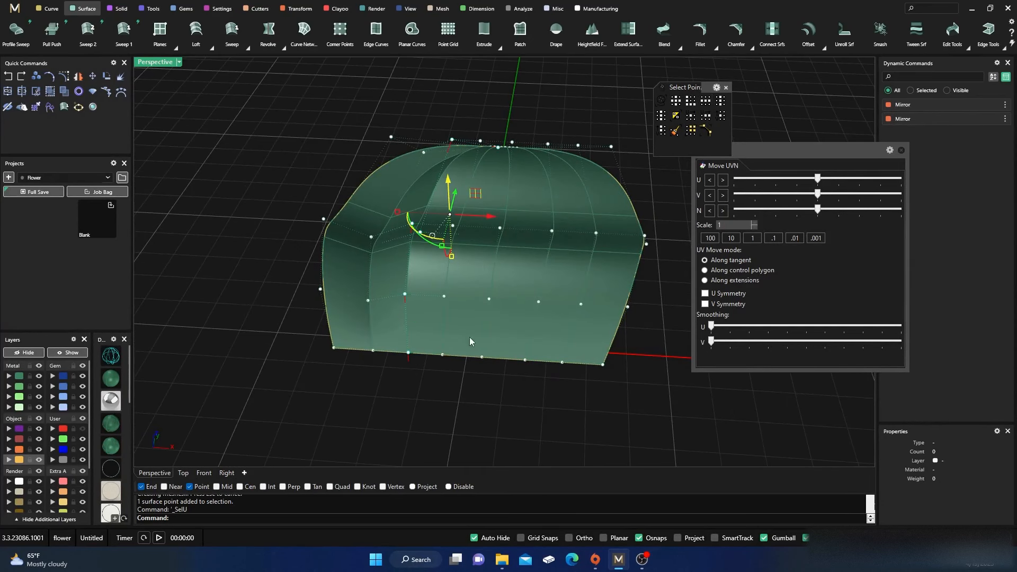
pyautogui.click(408, 354)
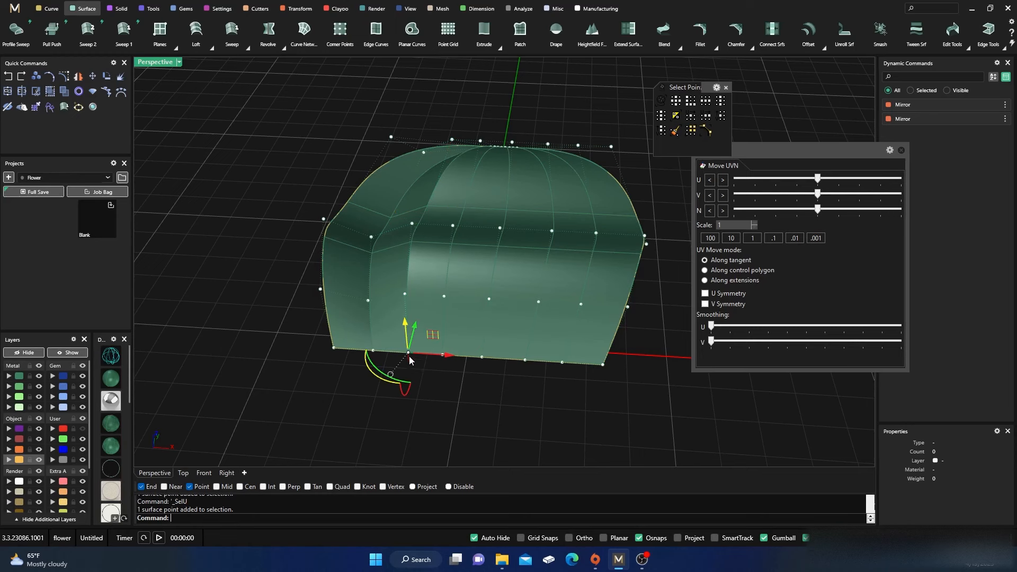
pyautogui.moveTo(412, 364); pyautogui.dragTo(395, 404, button='right')
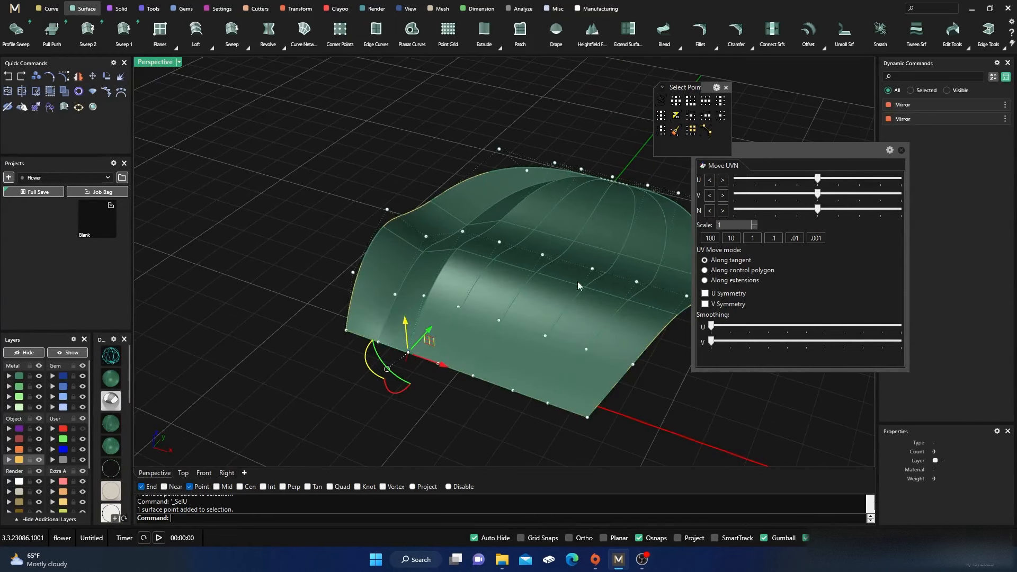
pyautogui.click(706, 104)
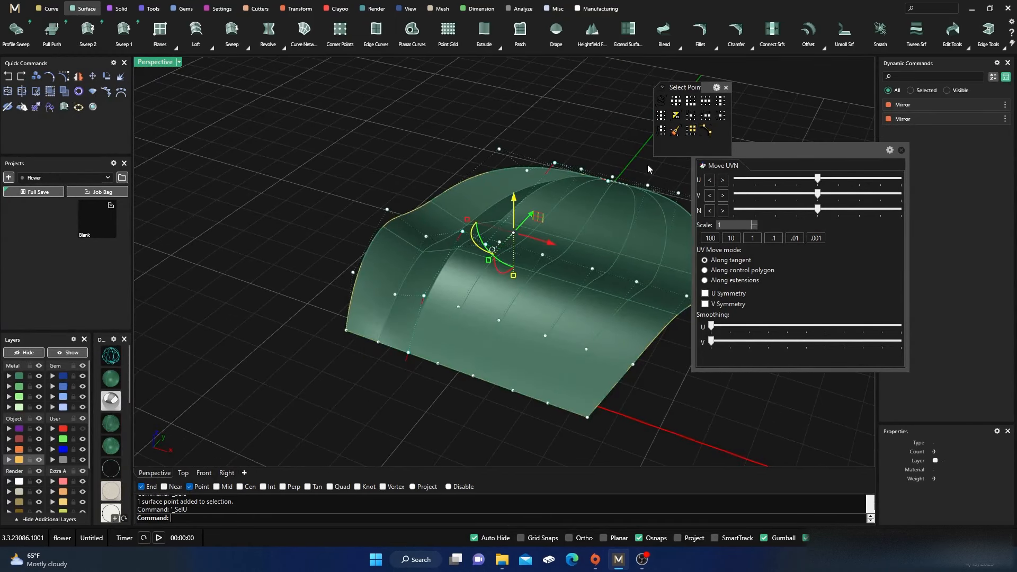
pyautogui.keyDown('ctrl'); pyautogui.click(408, 355); pyautogui.keyUp('ctrl')
pyautogui.moveTo(395, 373); pyautogui.dragTo(642, 258, button='right')
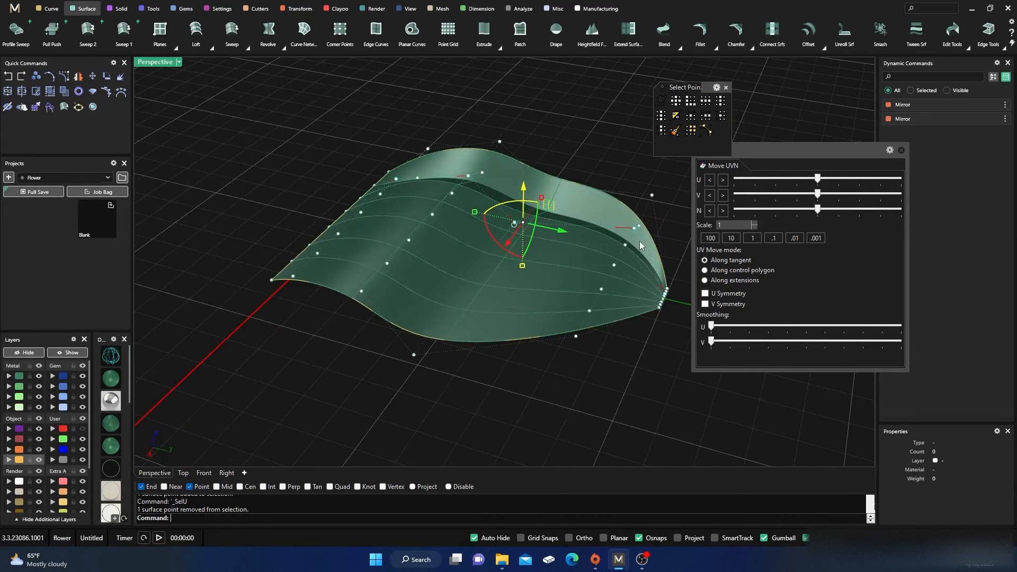
pyautogui.scroll(3, 640, 246)
pyautogui.keyDown('ctrl'); pyautogui.click(631, 221); pyautogui.keyUp('ctrl')
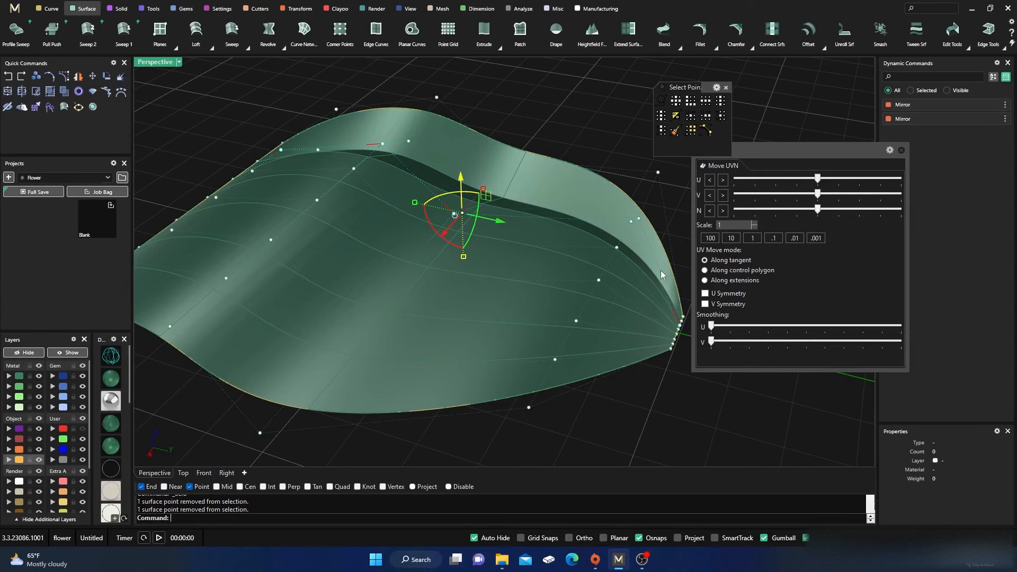
pyautogui.keyDown('ctrl'); pyautogui.click(680, 326); pyautogui.keyUp('ctrl')
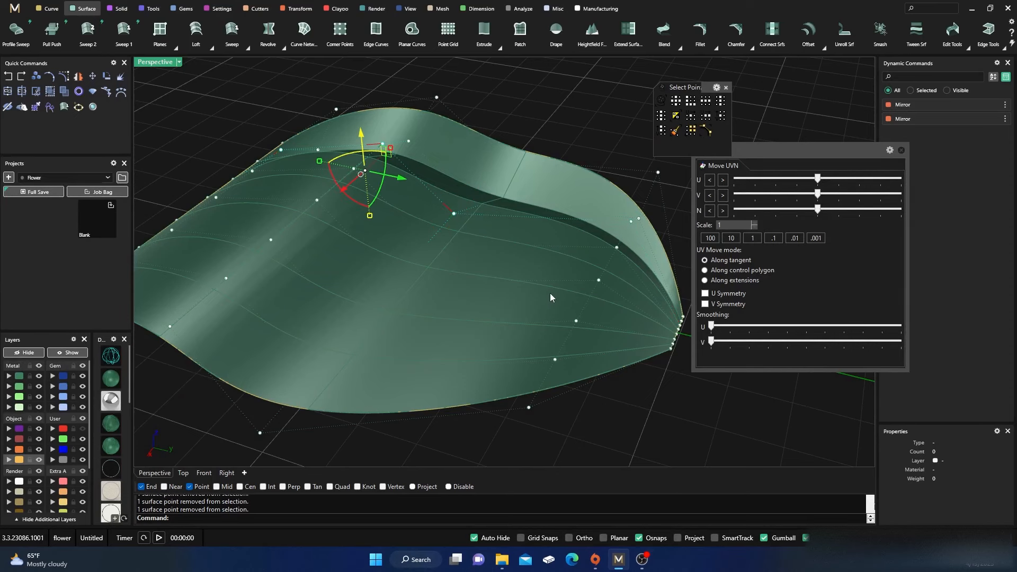
# - Raise the third row outward along N with Move UVN at scale 1 to form a ridge
pyautogui.moveTo(551, 294); pyautogui.dragTo(507, 211, button='right')
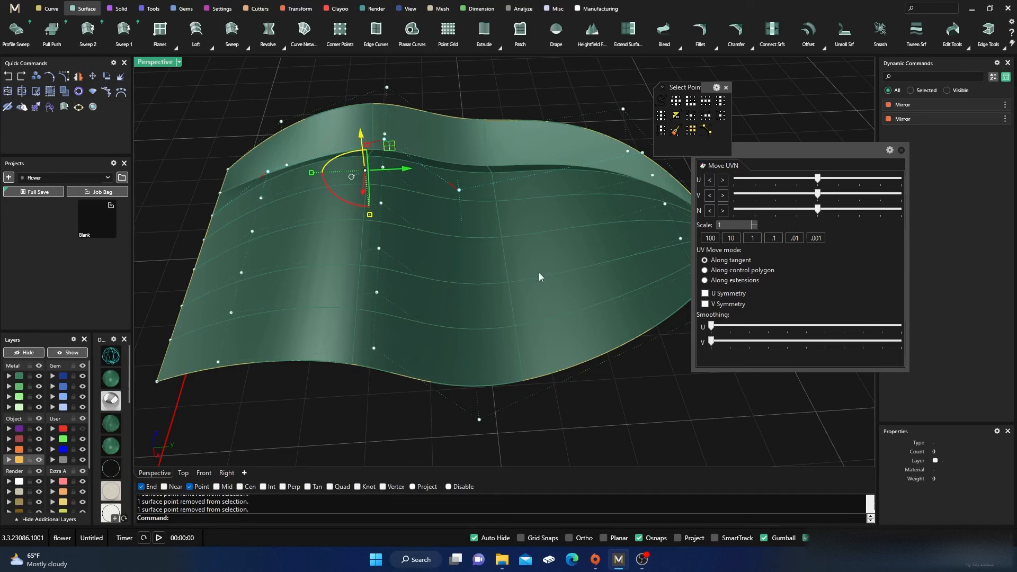
pyautogui.moveTo(540, 273); pyautogui.dragTo(620, 248, button='right')
pyautogui.moveTo(818, 211); pyautogui.dragTo(839, 217)
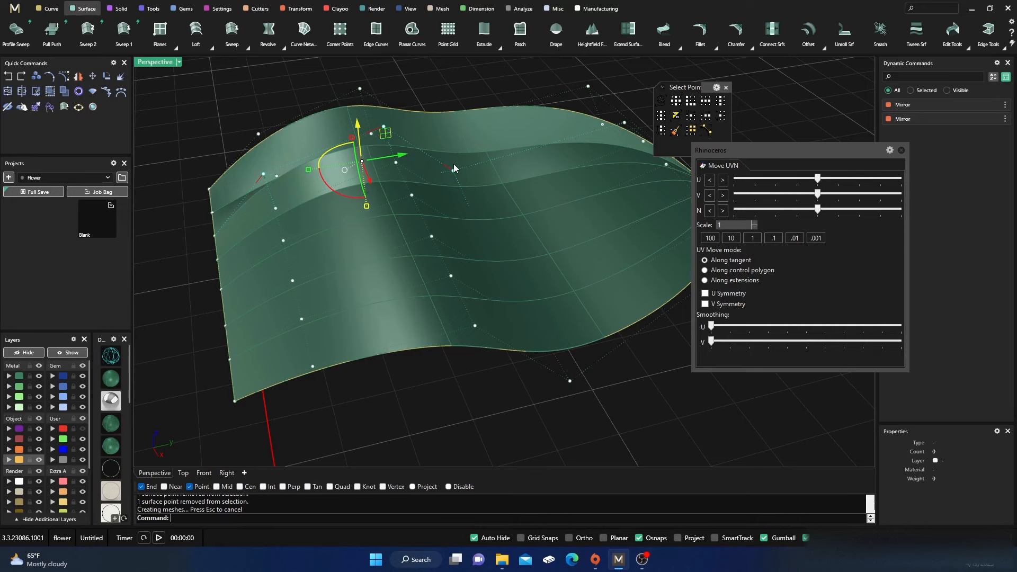
pyautogui.moveTo(364, 290); pyautogui.dragTo(380, 263, button='right')
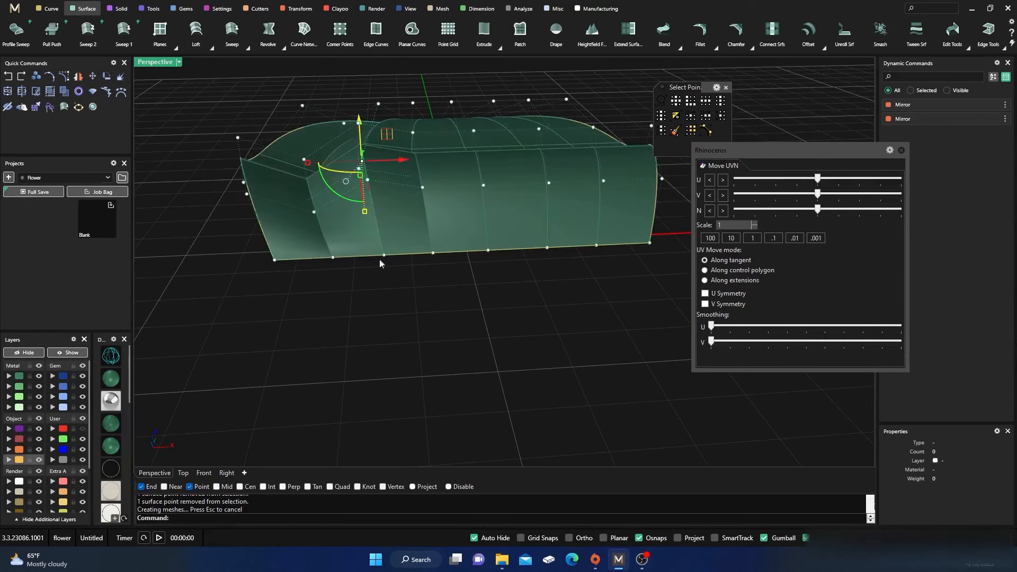
pyautogui.moveTo(379, 160); pyautogui.dragTo(303, 129, button='right')
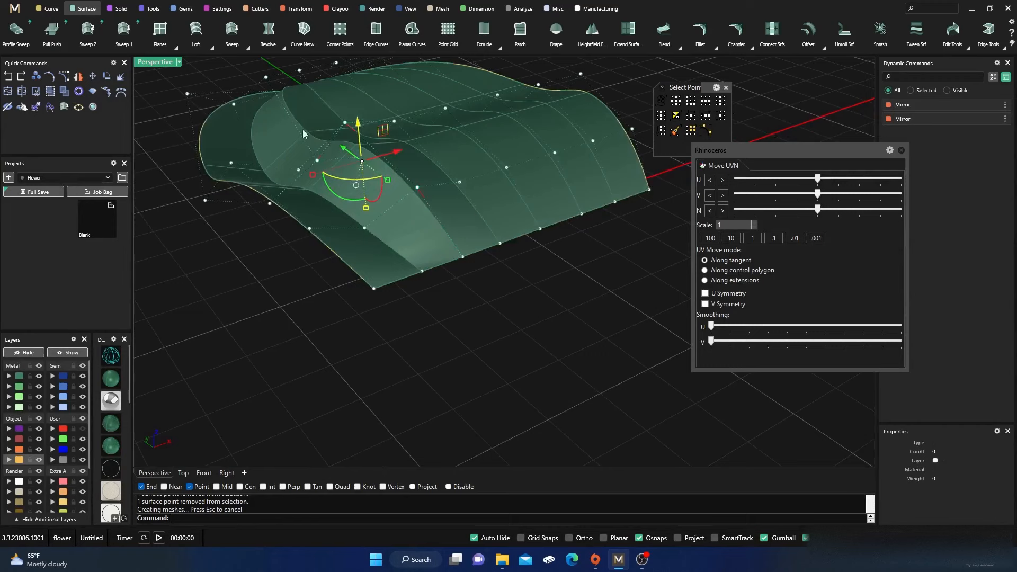
pyautogui.moveTo(491, 341); pyautogui.dragTo(431, 332, button='right')
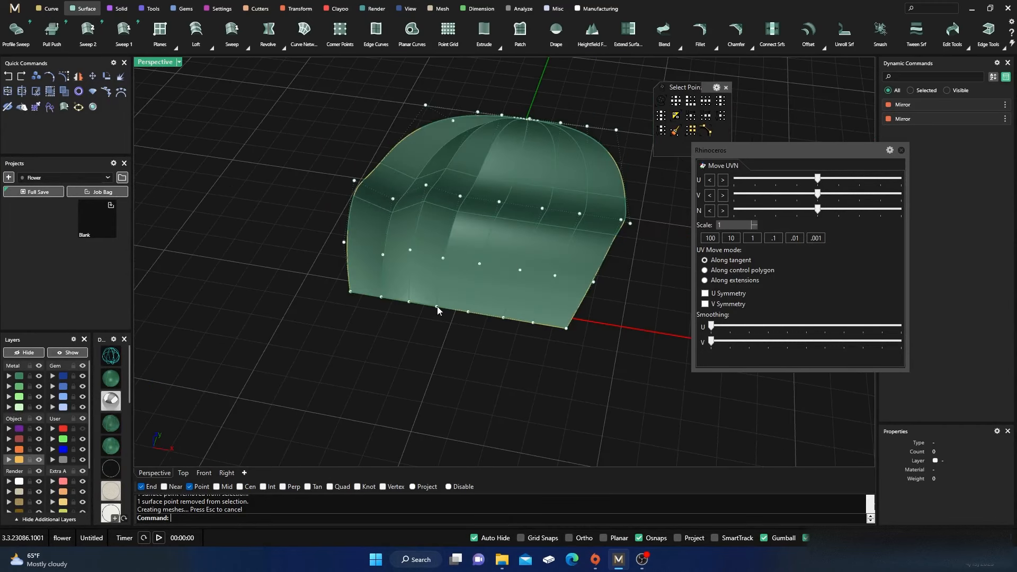
# - Select the fourth U row of control points from the petal's left edge, excluding its base and tip points
pyautogui.click(437, 306)
pyautogui.click(706, 100)
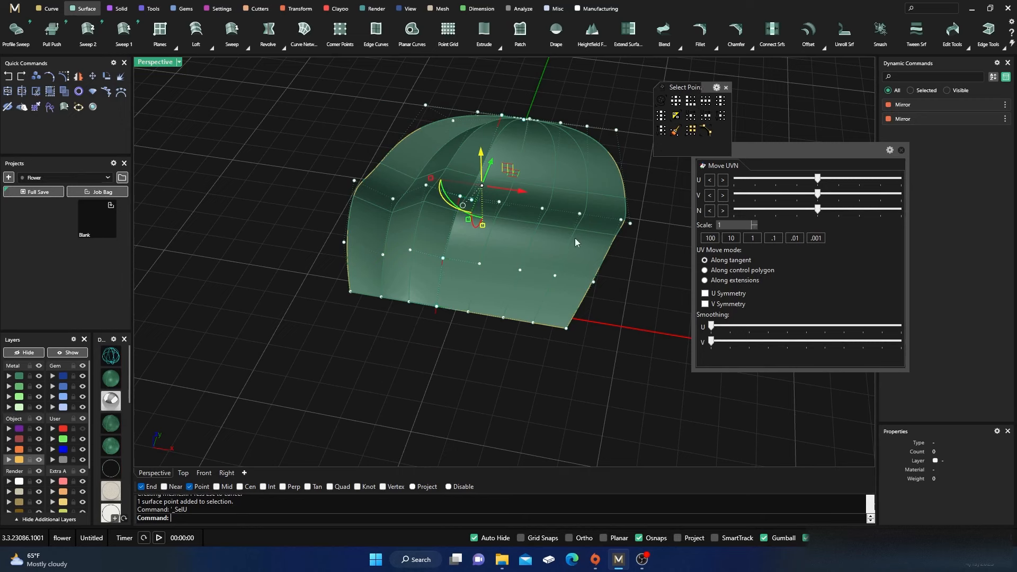
pyautogui.keyDown('ctrl'); pyautogui.click(437, 307); pyautogui.keyUp('ctrl')
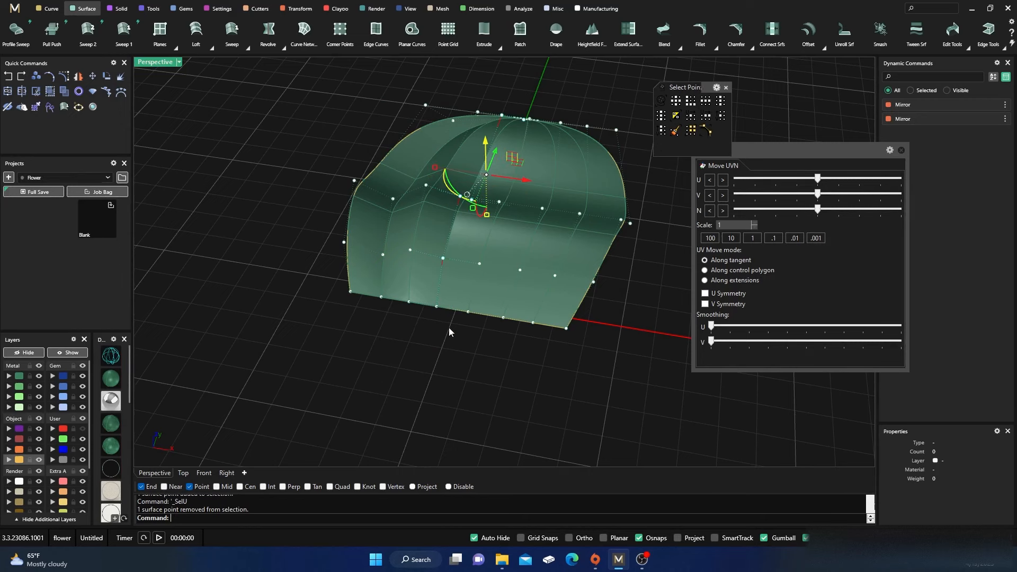
pyautogui.moveTo(449, 327); pyautogui.dragTo(357, 351, button='right')
pyautogui.keyDown('ctrl'); pyautogui.click(605, 162); pyautogui.keyUp('ctrl')
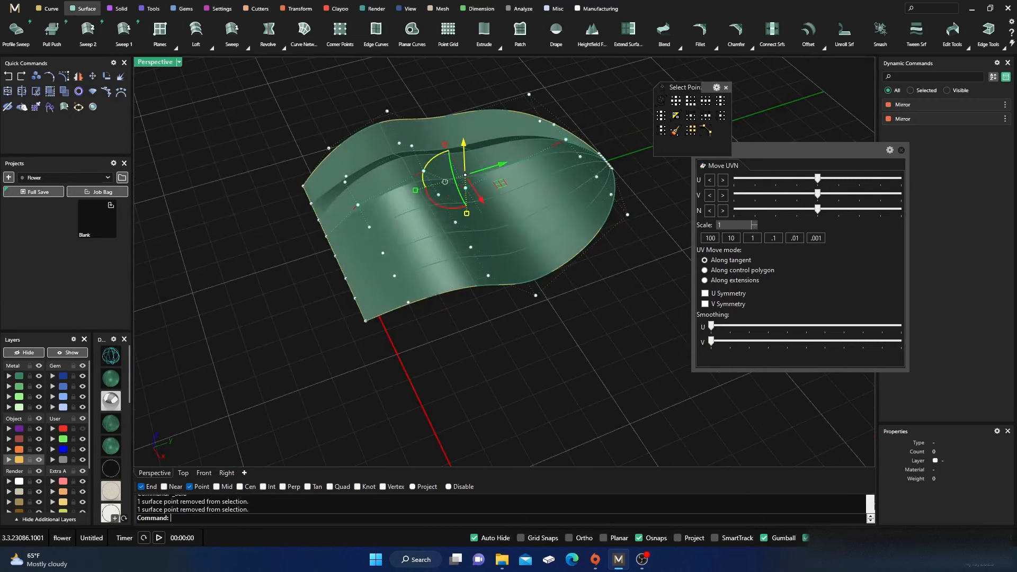
# - Push the fourth row inward along N with Move UVN at scale 1 to form a groove, and clear the selection
pyautogui.moveTo(819, 211); pyautogui.dragTo(795, 211)
pyautogui.moveTo(520, 349); pyautogui.dragTo(615, 325, button='right')
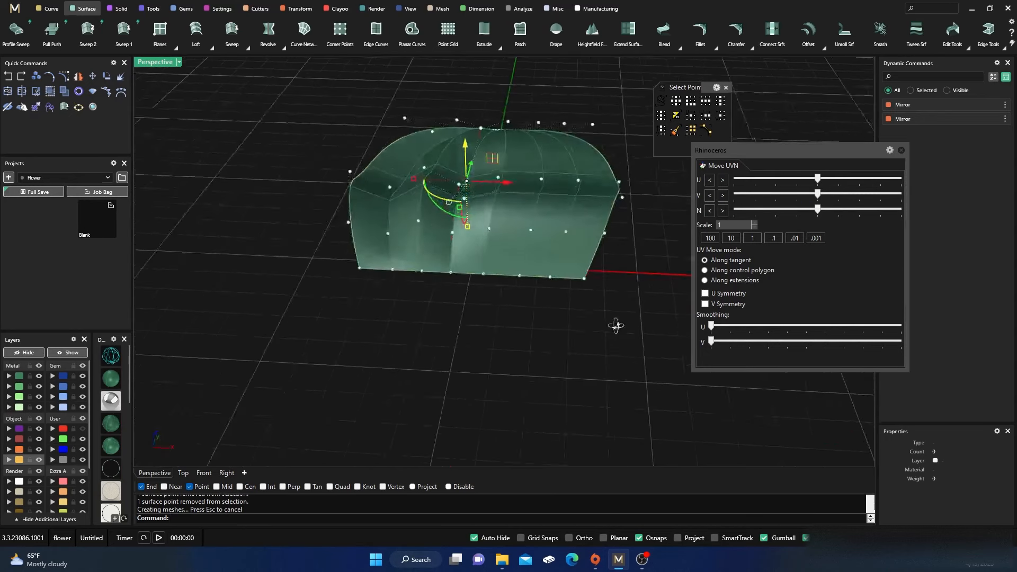
pyautogui.moveTo(424, 339); pyautogui.dragTo(400, 345, button='right')
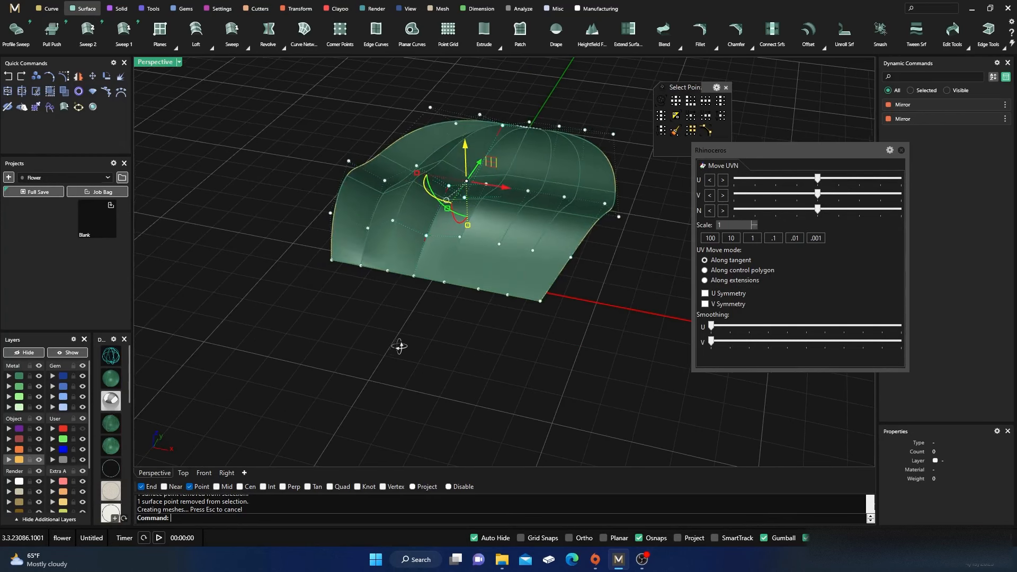
pyautogui.click(441, 301)
# - Select the fifth U row of control points from the petal's left edge, excluding its base point and the points nearest the tip
pyautogui.click(444, 282)
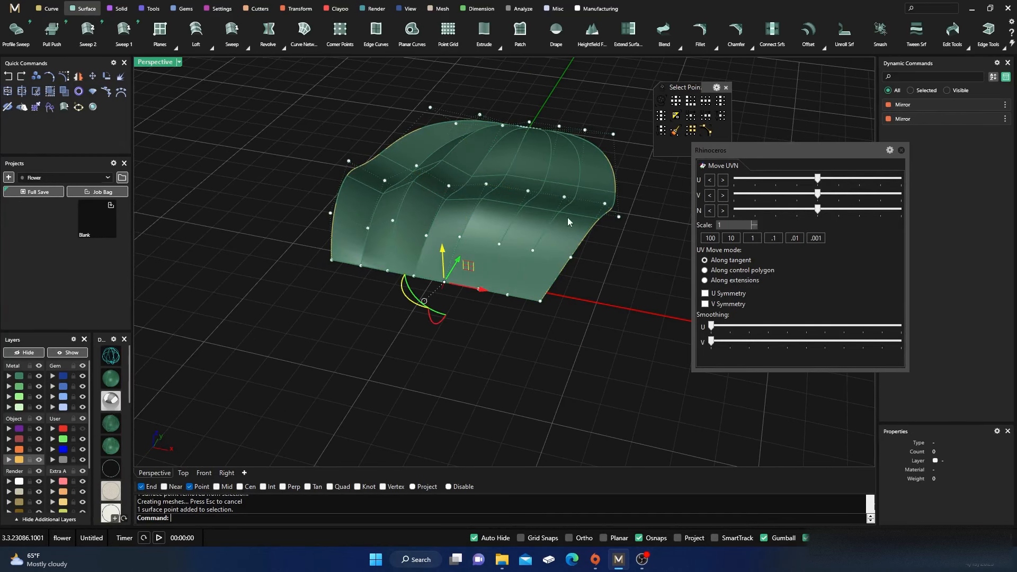
pyautogui.click(705, 100)
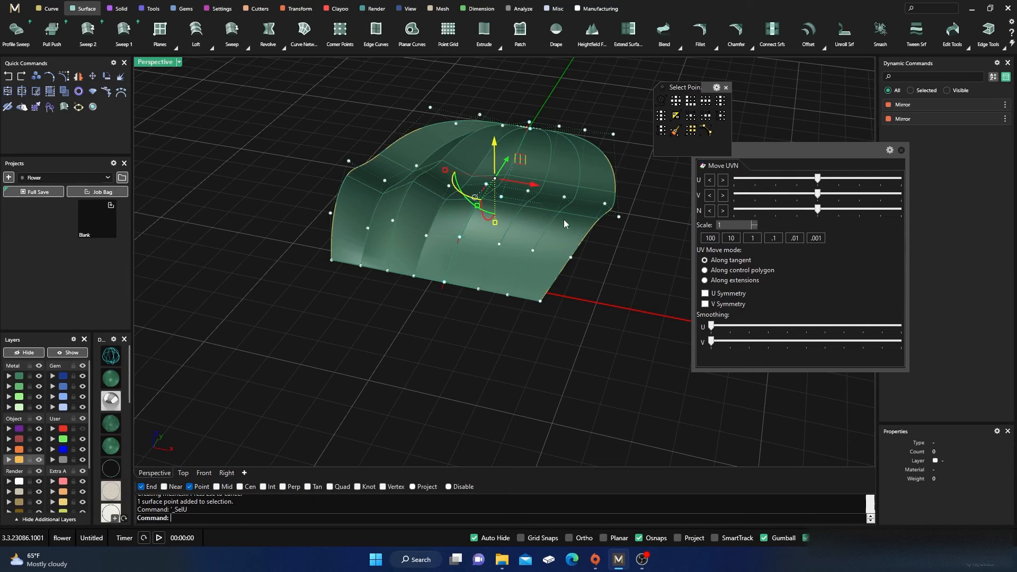
pyautogui.keyDown('ctrl'); pyautogui.click(445, 285); pyautogui.keyUp('ctrl')
pyautogui.moveTo(464, 315); pyautogui.dragTo(389, 347, button='right')
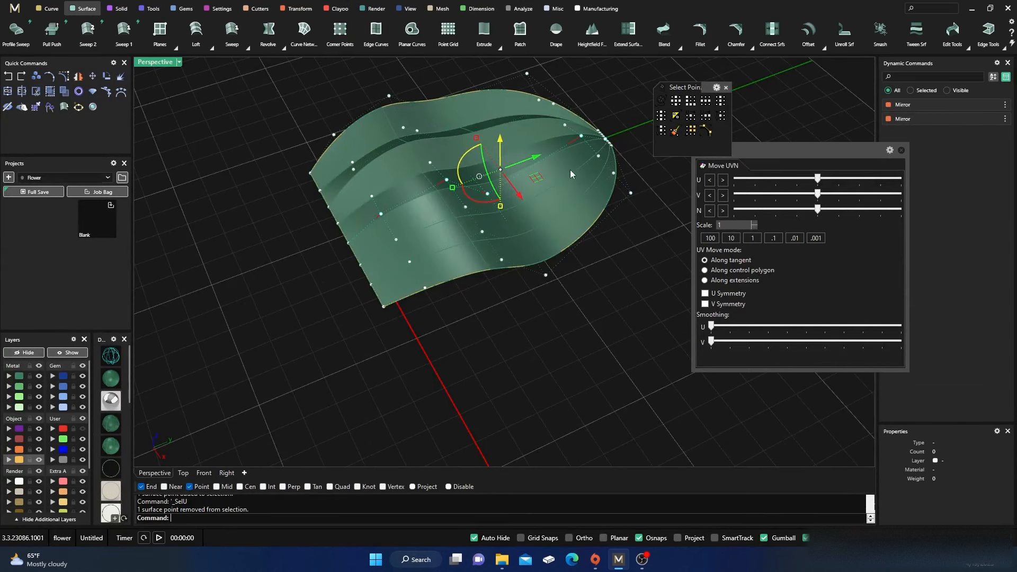
pyautogui.keyDown('ctrl'); pyautogui.click(580, 138); pyautogui.keyUp('ctrl')
pyautogui.keyDown('ctrl'); pyautogui.click(607, 140); pyautogui.keyUp('ctrl')
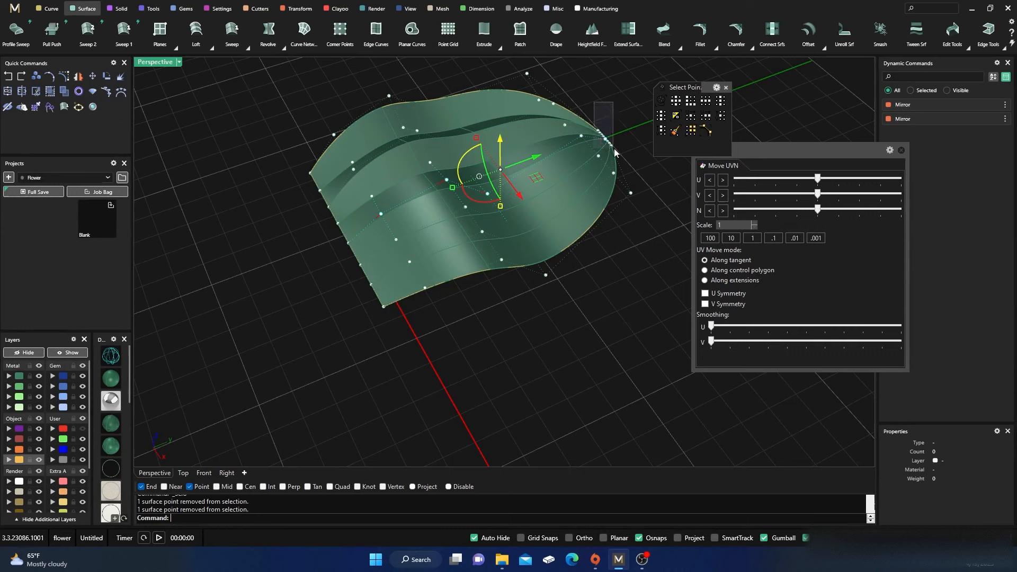
# - Raise the fifth row outward along N with Move UVN at scale 1 to form a second ridge
pyautogui.moveTo(818, 210); pyautogui.dragTo(848, 218)
pyautogui.moveTo(456, 351); pyautogui.dragTo(557, 301, button='right')
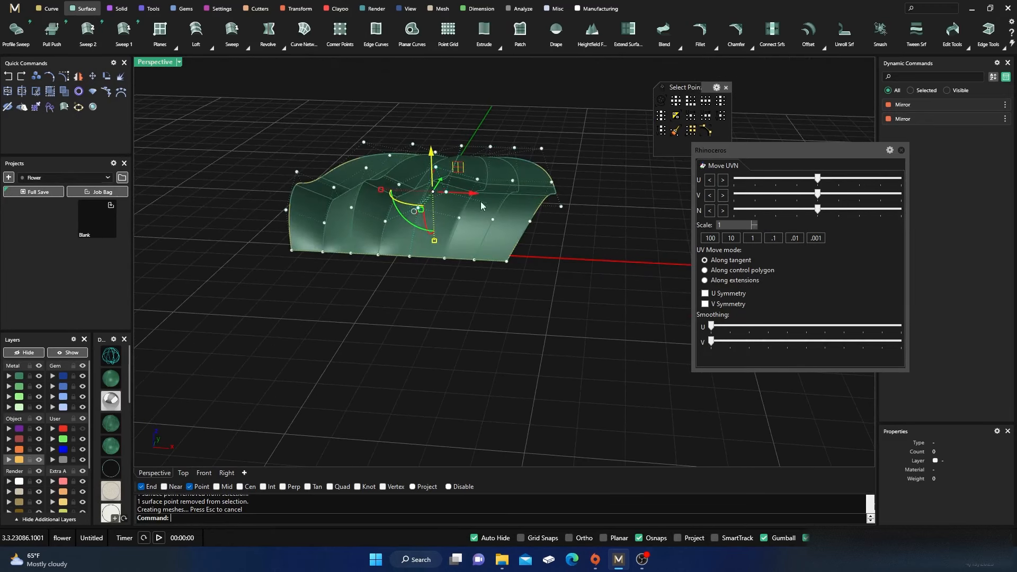
pyautogui.scroll(2, 462, 182)
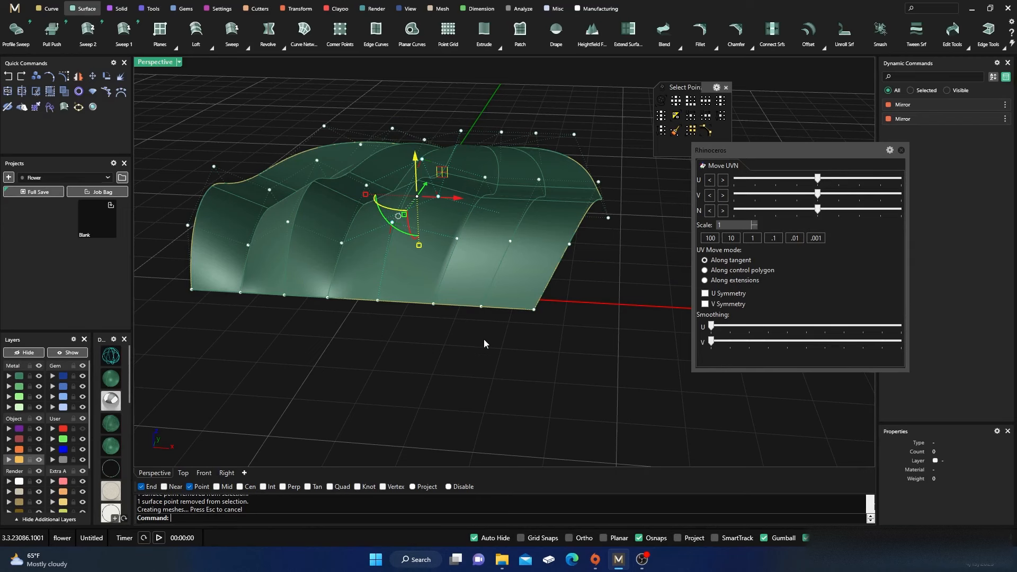
# - Push the sixth U row of control points from the petal's left edge, excluding its base and tip points, inward along N with Move UVN
pyautogui.moveTo(484, 340); pyautogui.dragTo(443, 324, button='right')
pyautogui.click(420, 316)
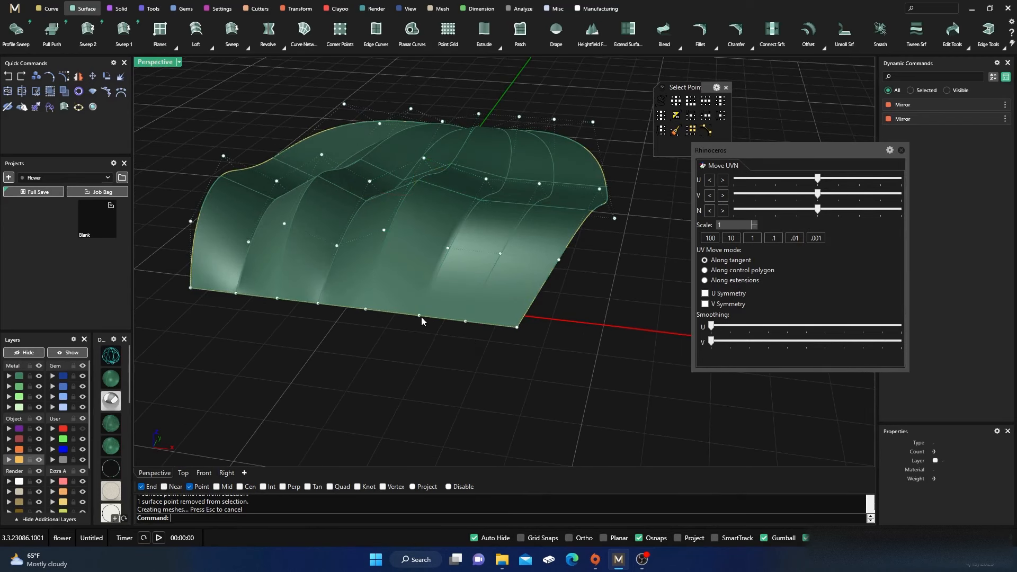
pyautogui.click(703, 104)
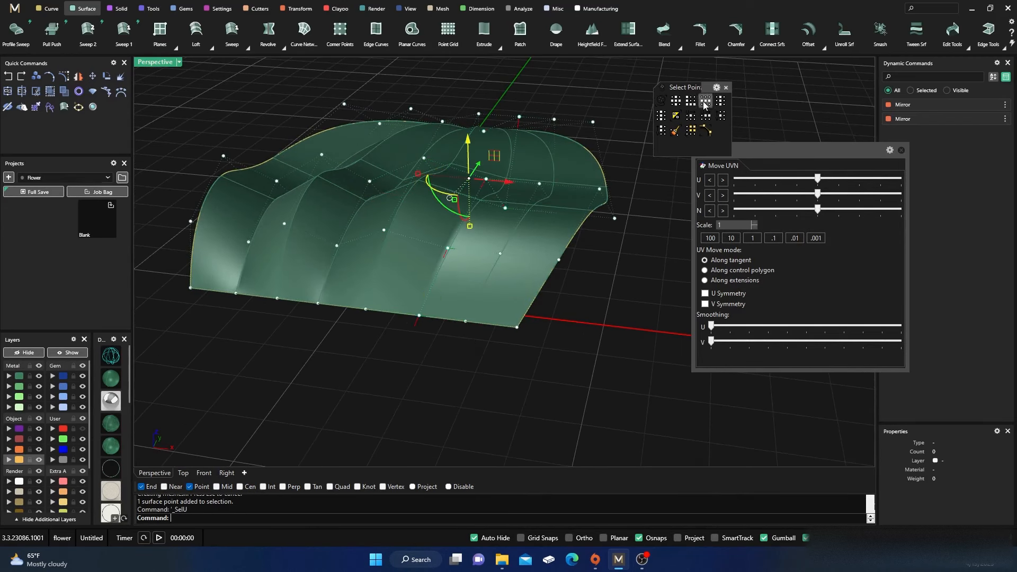
pyautogui.keyDown('ctrl'); pyautogui.click(420, 316); pyautogui.keyUp('ctrl')
pyautogui.moveTo(481, 360); pyautogui.dragTo(446, 349, button='right')
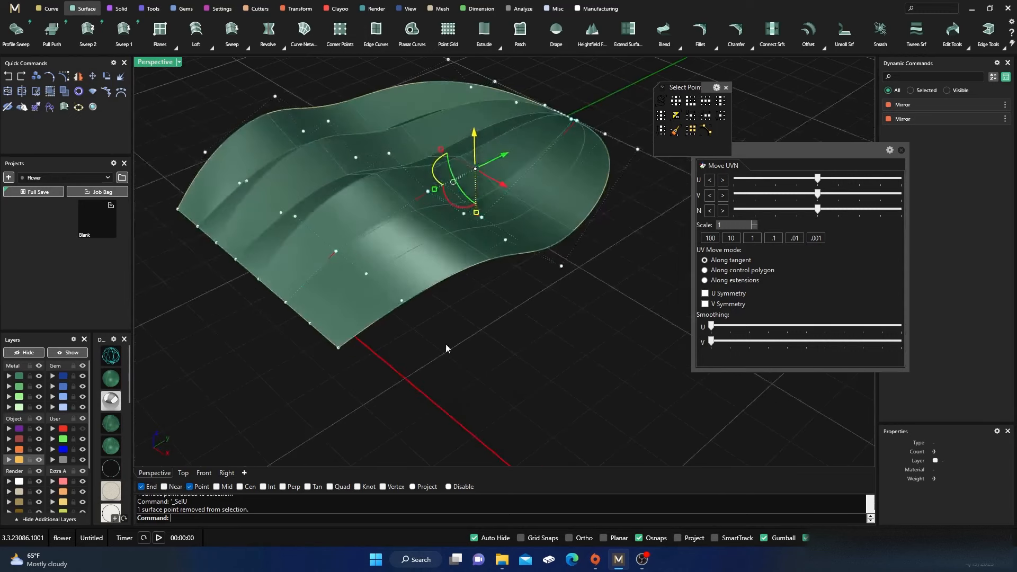
pyautogui.click(577, 121)
pyautogui.moveTo(579, 125); pyautogui.dragTo(566, 191, button='right')
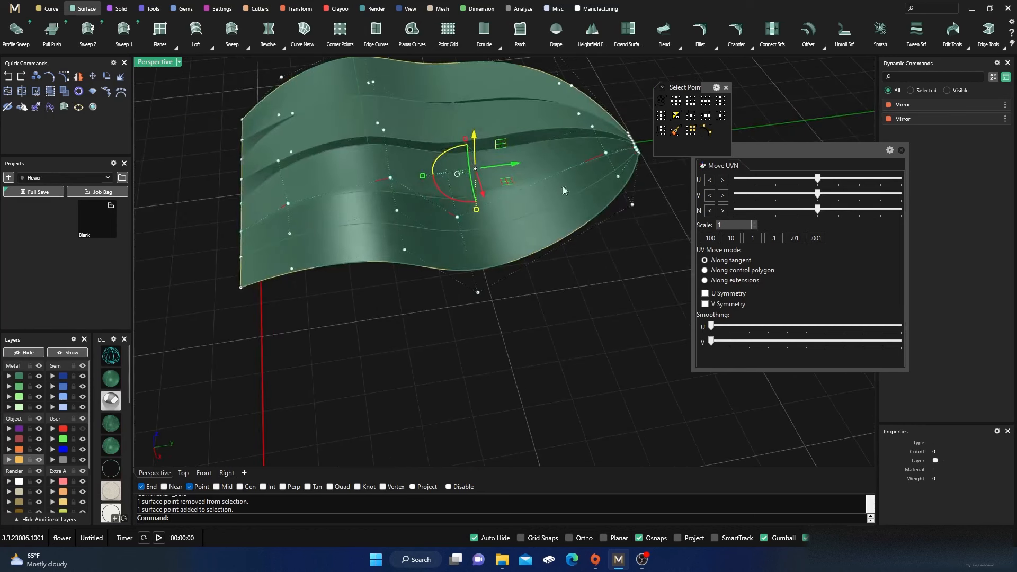
pyautogui.keyDown('ctrl'); pyautogui.moveTo(647, 164); pyautogui.dragTo(649, 167); pyautogui.keyUp('ctrl')
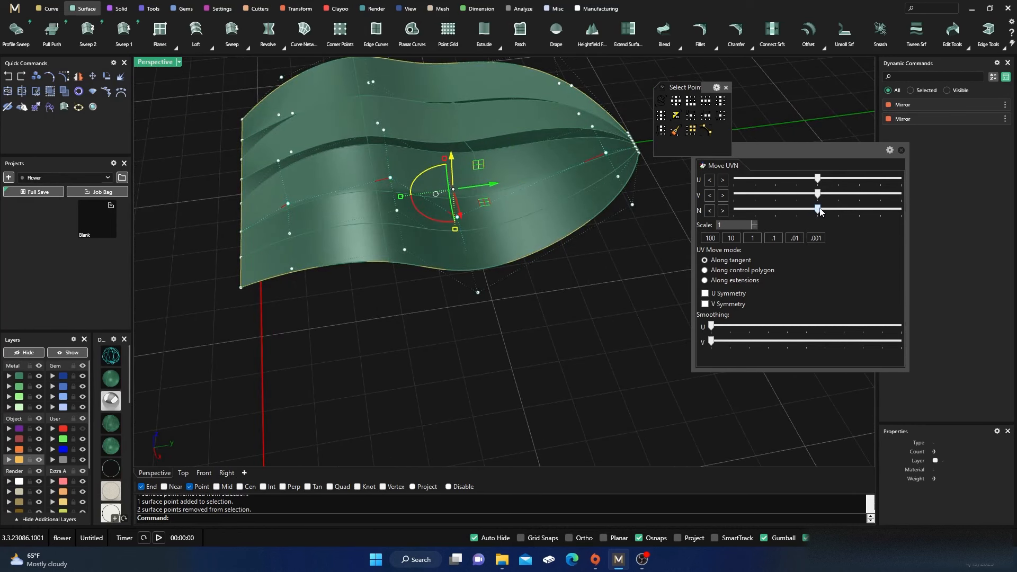
pyautogui.moveTo(817, 210); pyautogui.dragTo(798, 213)
# - Raise the seventh U row of control points, excluding its base and tip points, outward along N with Move UVN, and clear the selection
pyautogui.moveTo(527, 342); pyautogui.dragTo(647, 302, button='right')
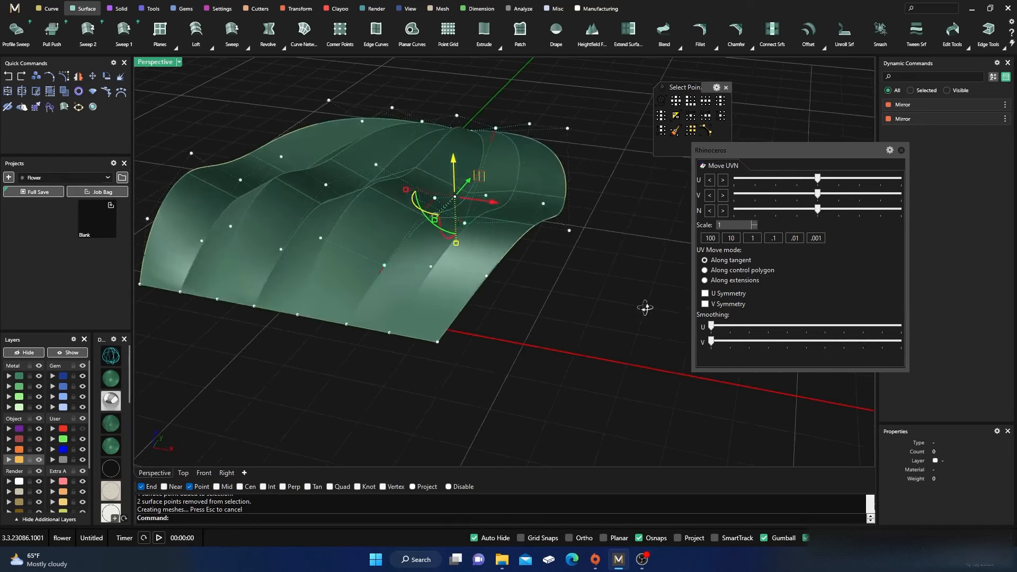
pyautogui.click(391, 334)
pyautogui.click(706, 101)
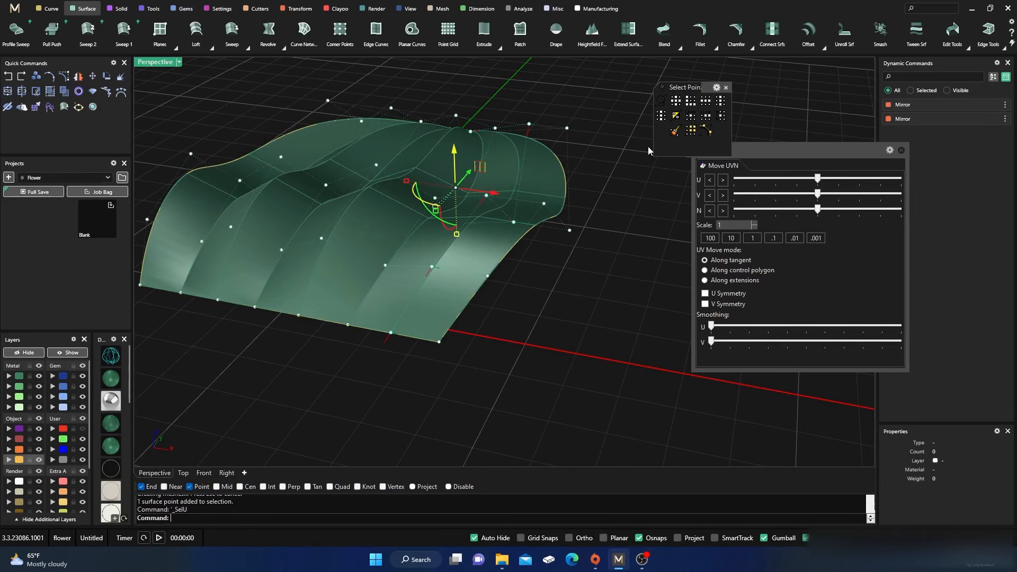
pyautogui.keyDown('ctrl'); pyautogui.click(390, 333); pyautogui.keyUp('ctrl')
pyautogui.moveTo(428, 341); pyautogui.dragTo(395, 363, button='right')
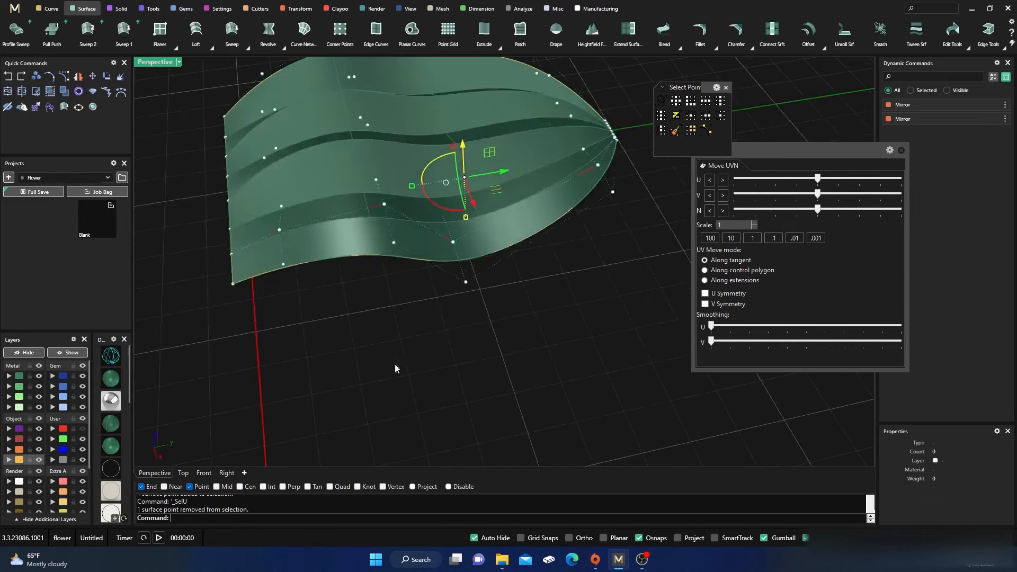
pyautogui.keyDown('ctrl'); pyautogui.click(615, 140); pyautogui.keyUp('ctrl')
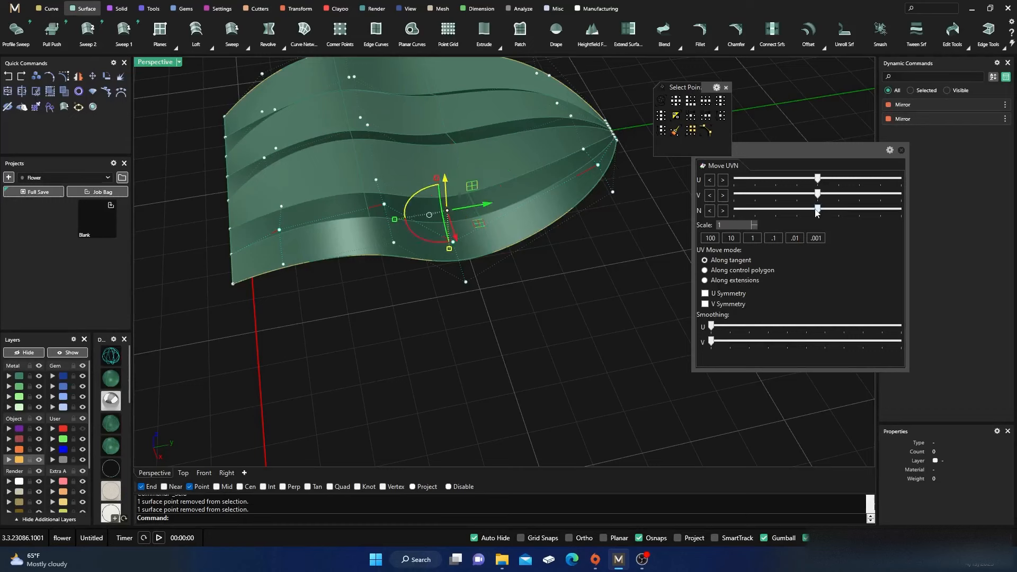
pyautogui.moveTo(818, 209); pyautogui.dragTo(844, 215)
pyautogui.moveTo(590, 304); pyautogui.dragTo(588, 339, button='right')
pyautogui.click(603, 321)
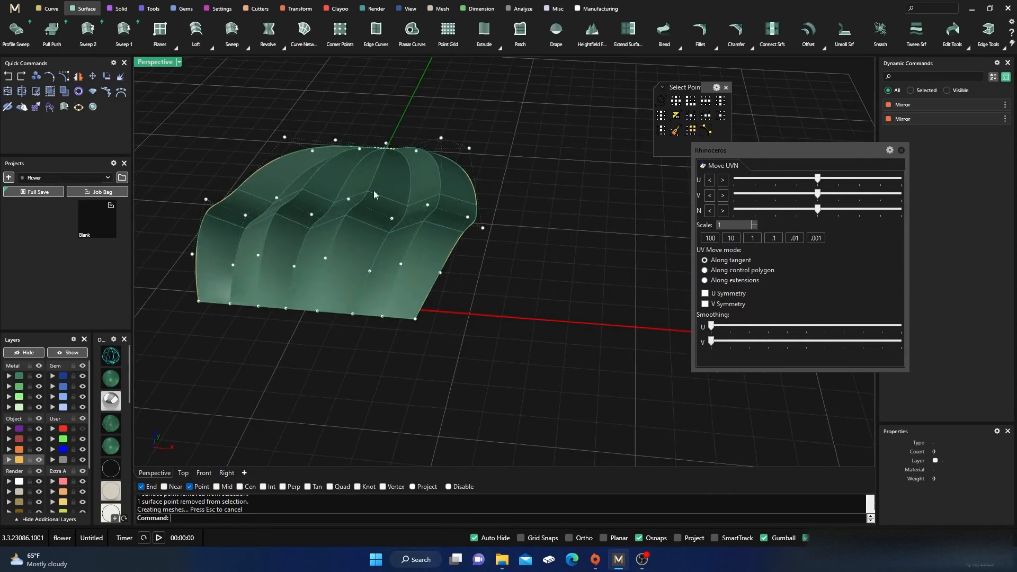
# - Close the Move UVN and Select Points tools and turn off the petal's control points
pyautogui.moveTo(555, 295); pyautogui.dragTo(556, 367, button='right')
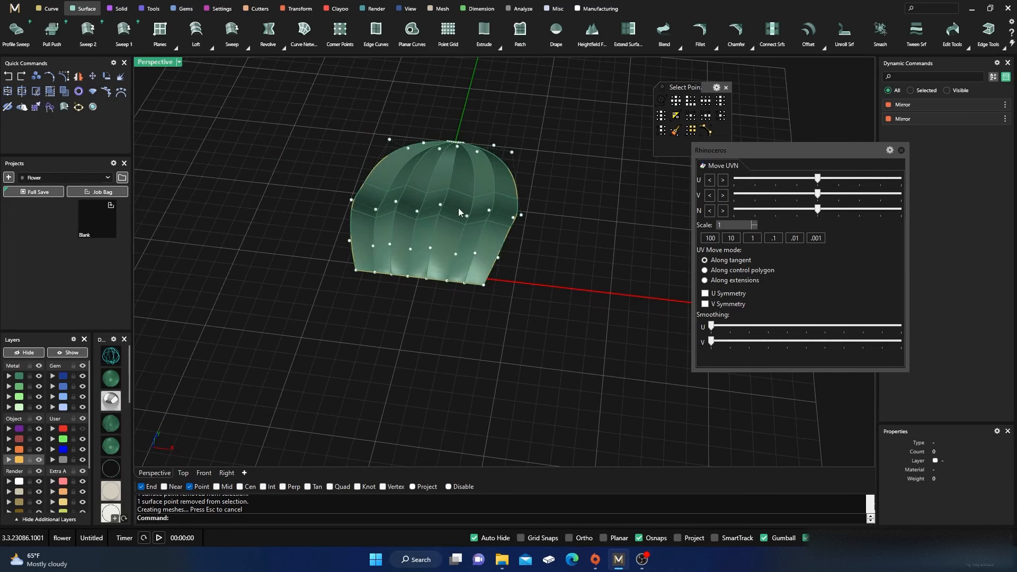
pyautogui.click(902, 150)
pyautogui.click(727, 88)
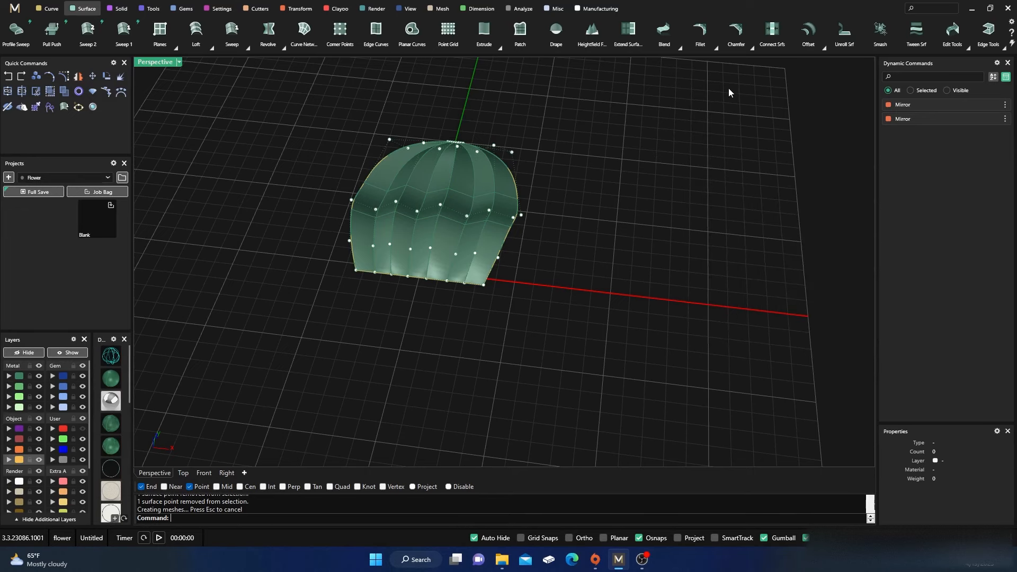
pyautogui.moveTo(546, 263); pyautogui.dragTo(514, 266, button='right')
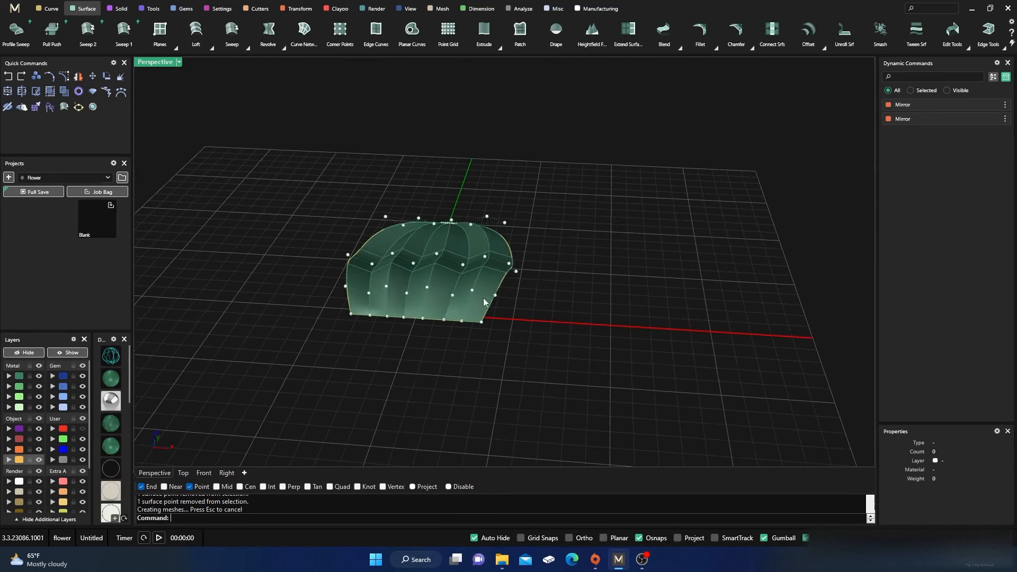
pyautogui.press('Escape')
# - Move the four construction curves on the Creation layer to the User 04 layer and hide them, leaving nothing selected
pyautogui.scroll(5, 417, 286)
pyautogui.moveTo(427, 322); pyautogui.dragTo(473, 366, button='right')
pyautogui.scroll(-3, 447, 313)
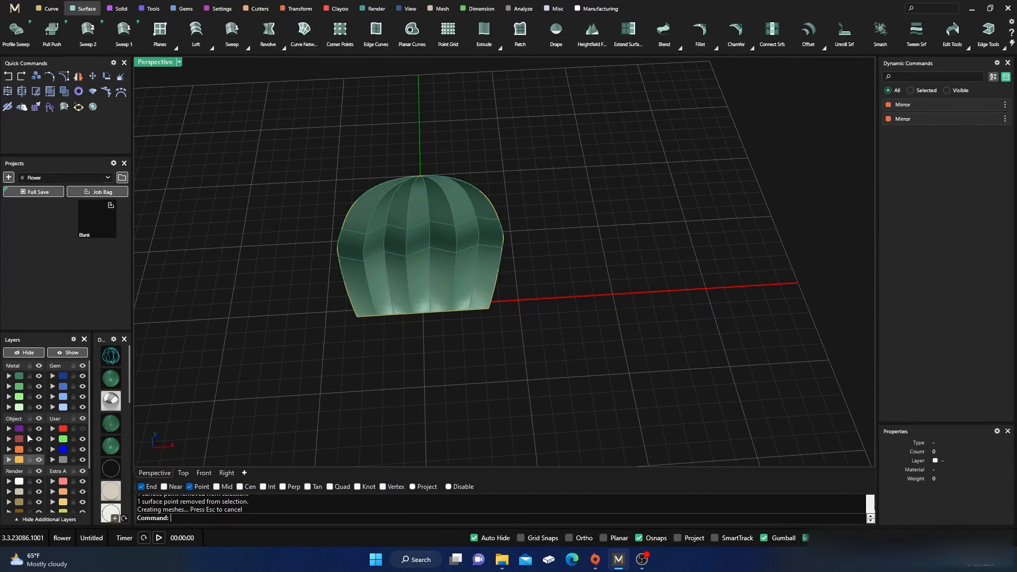
pyautogui.doubleClick(20, 460)
pyautogui.rightClick(62, 461)
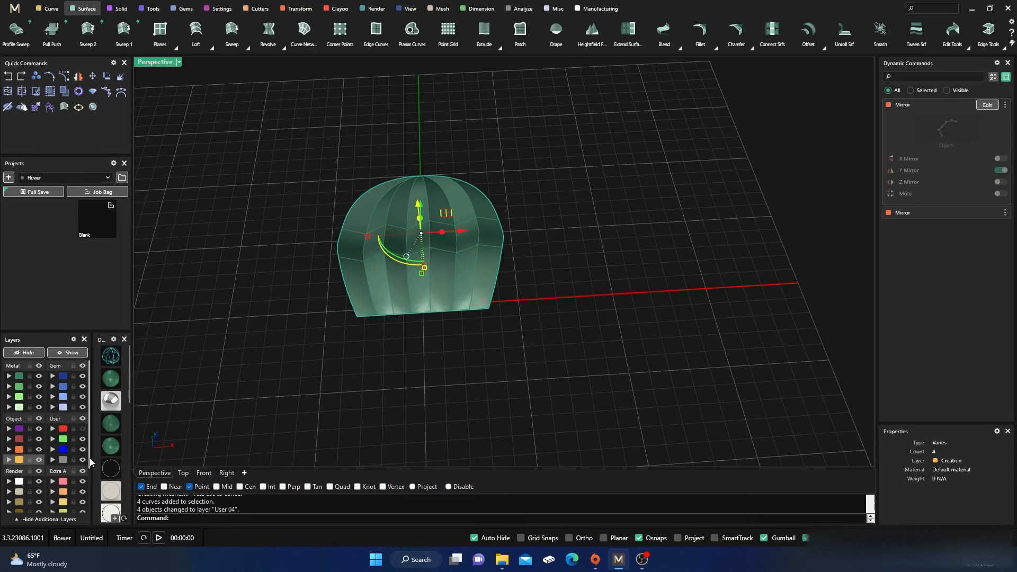
pyautogui.click(340, 398)
# - Raise the petal surface vertically above the grid with a numeric gumball move, and deselect it
pyautogui.moveTo(340, 399); pyautogui.dragTo(422, 310, button='right')
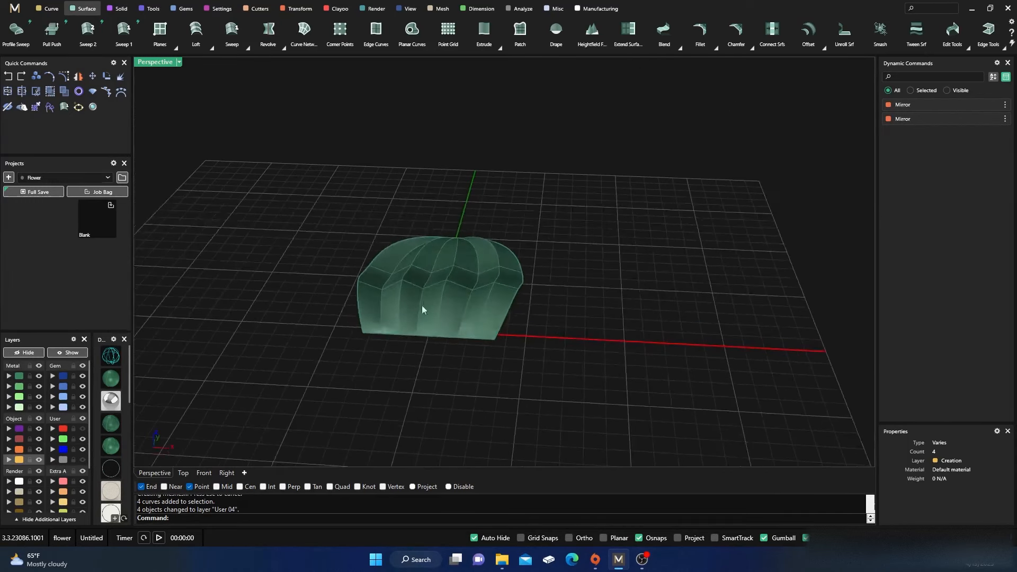
pyautogui.keyDown('shift'); pyautogui.click(423, 309); pyautogui.keyUp('shift')
pyautogui.click(443, 237)
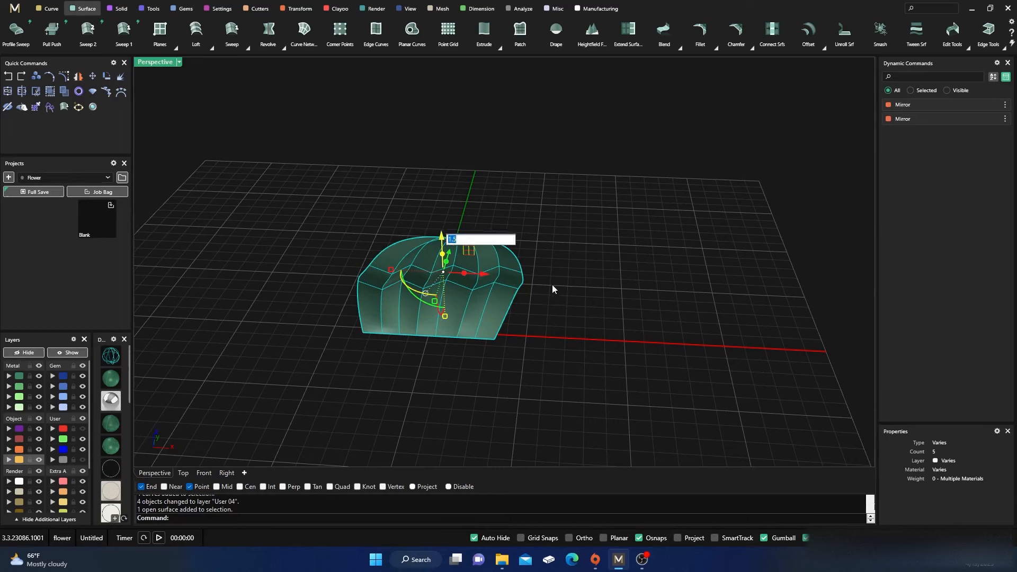
pyautogui.press('Return')
pyautogui.click(575, 361)
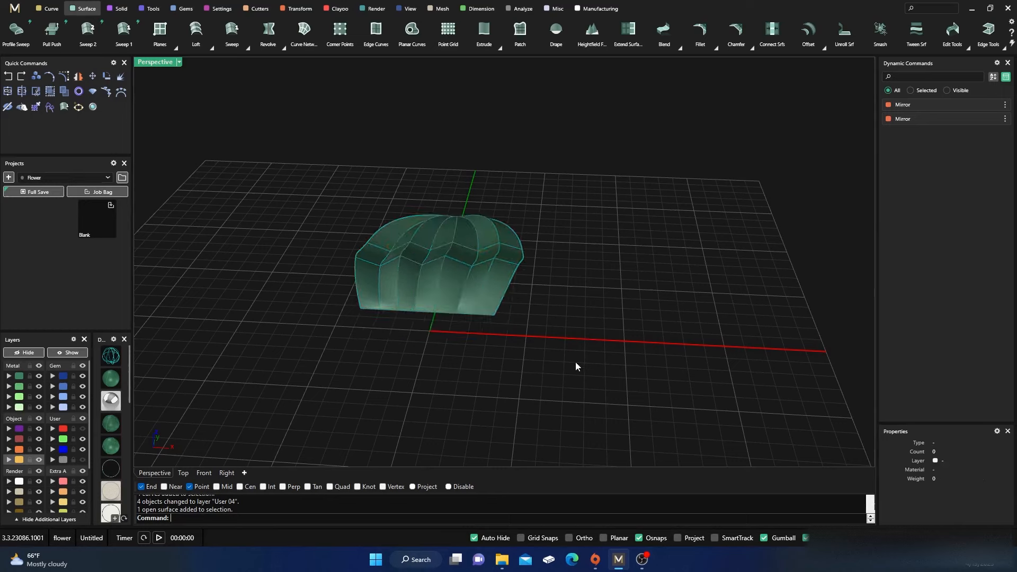
# - Tilt the raised petal slightly sideways about its lengthwise axis with the gumball, and deselect it
pyautogui.moveTo(575, 362); pyautogui.dragTo(492, 311, button='right')
pyautogui.click(552, 313)
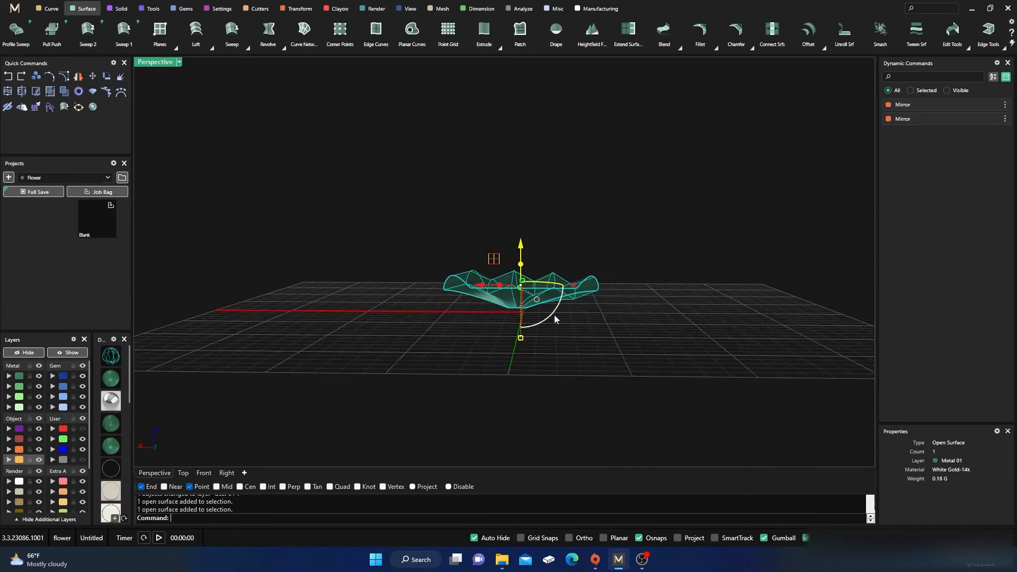
pyautogui.moveTo(555, 314)
pyautogui.mouseDown()
pyautogui.moveTo(539, 334)
pyautogui.moveTo(552, 320)
pyautogui.mouseUp()
pyautogui.click(446, 348)
pyautogui.moveTo(446, 348); pyautogui.dragTo(518, 352, button='right')
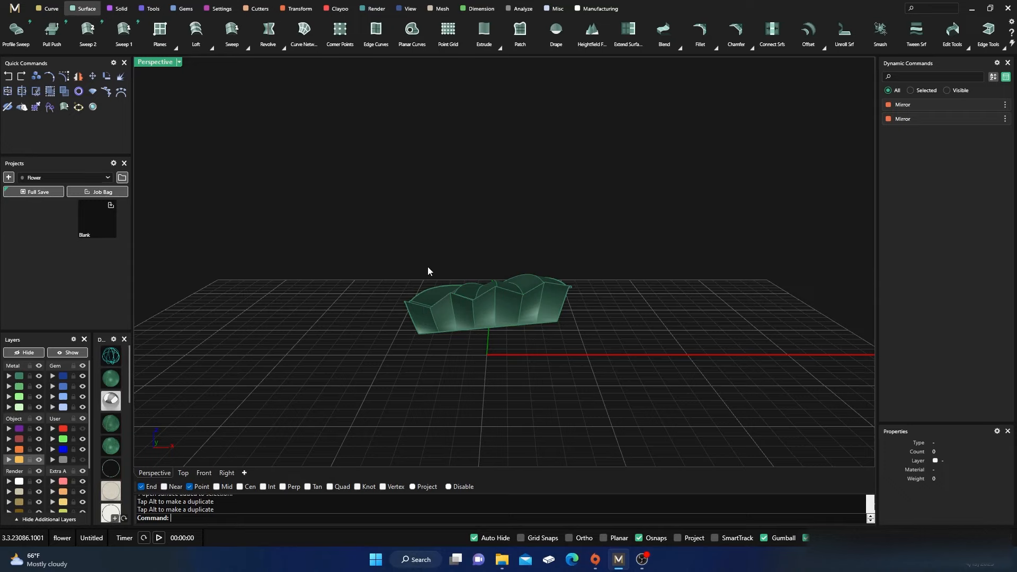
pyautogui.moveTo(428, 272); pyautogui.dragTo(461, 293, button='right')
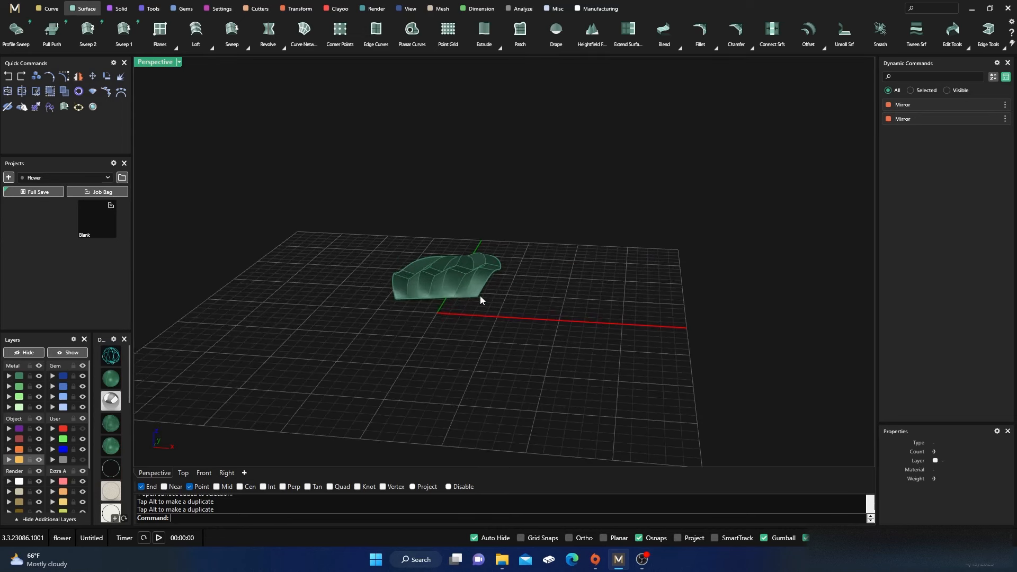
pyautogui.moveTo(481, 298); pyautogui.dragTo(469, 257, button='right')
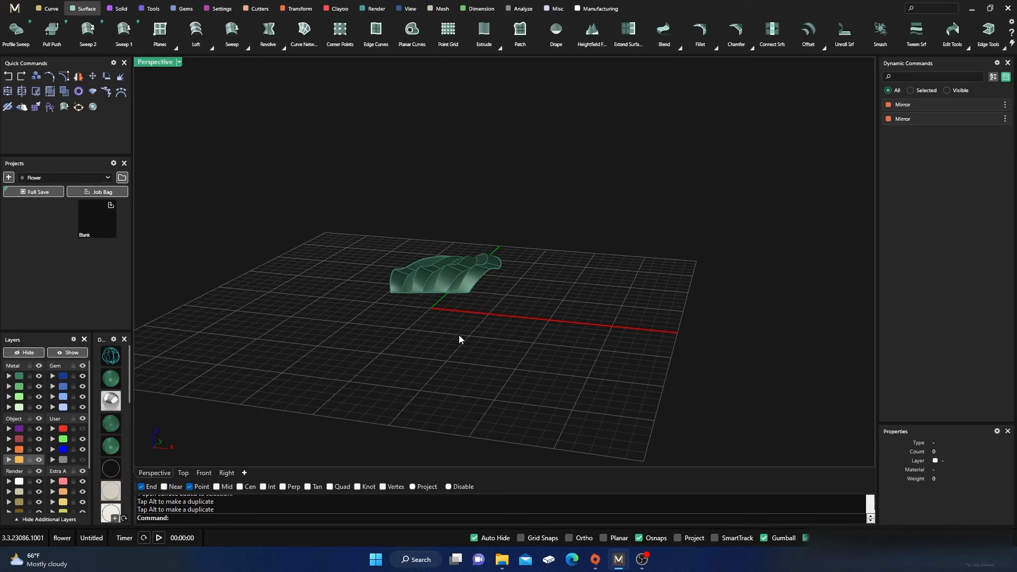
pyautogui.moveTo(460, 336); pyautogui.dragTo(456, 305, button='right')
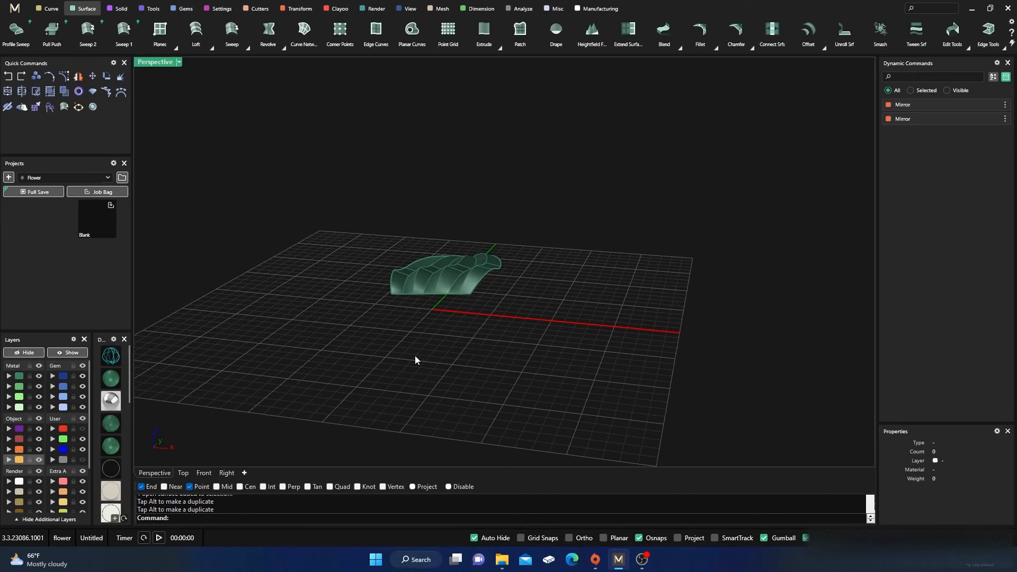
# - Show the User 01 layer and join its four petal outline curves into one closed curve, accepting the loss of history
pyautogui.moveTo(418, 310); pyautogui.dragTo(392, 355, button='right')
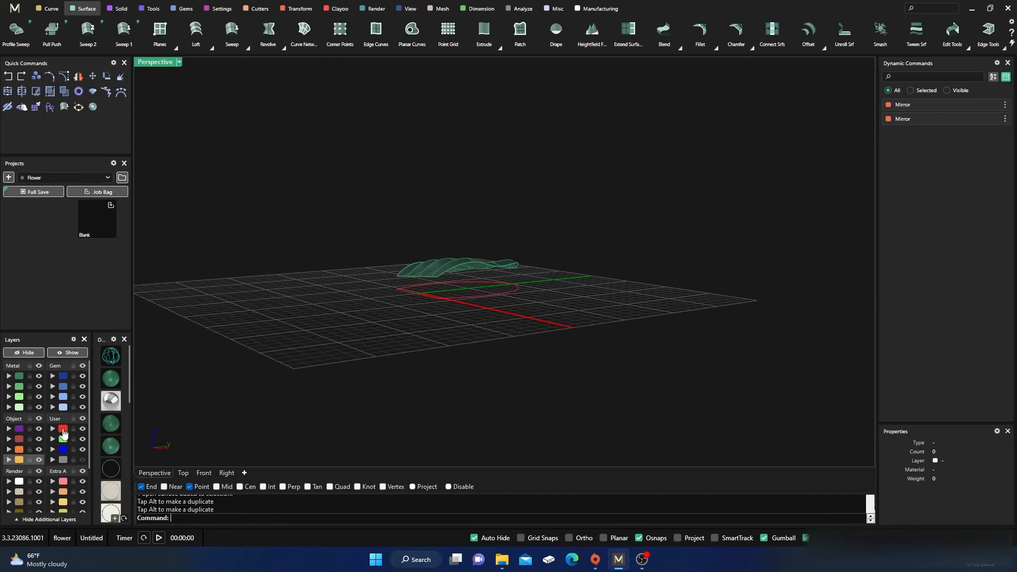
pyautogui.click(62, 429)
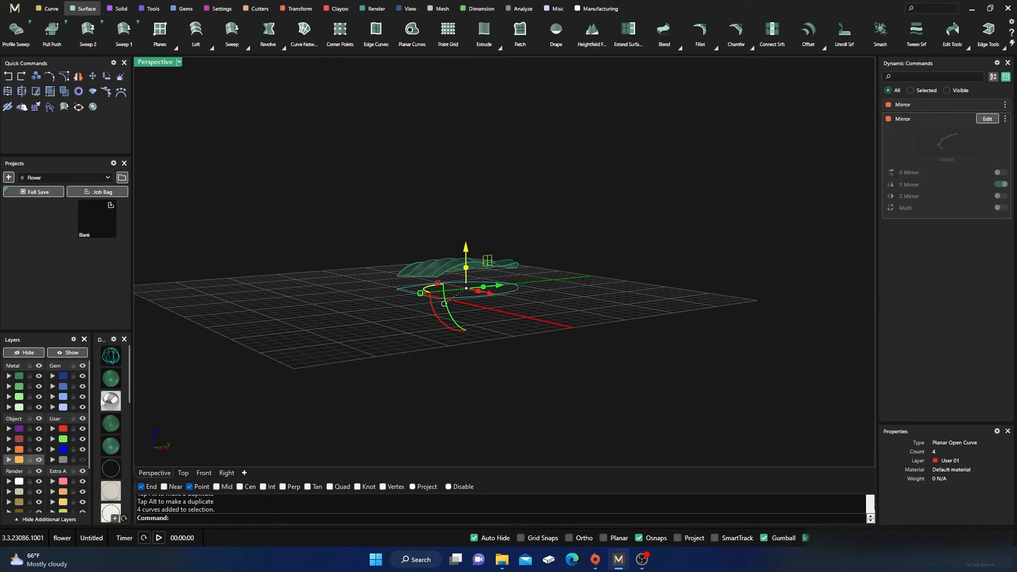
pyautogui.click(36, 77)
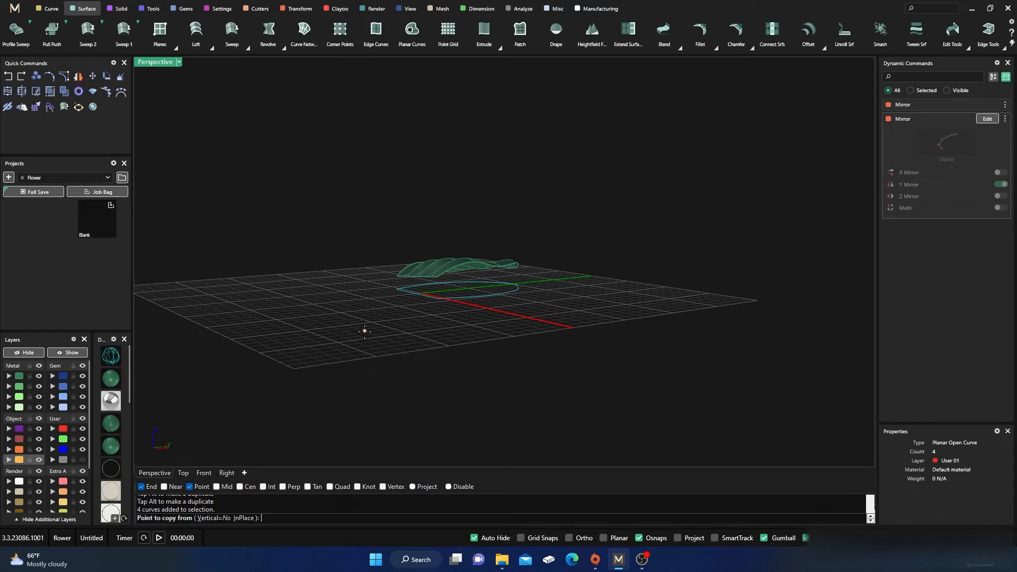
pyautogui.press('Escape')
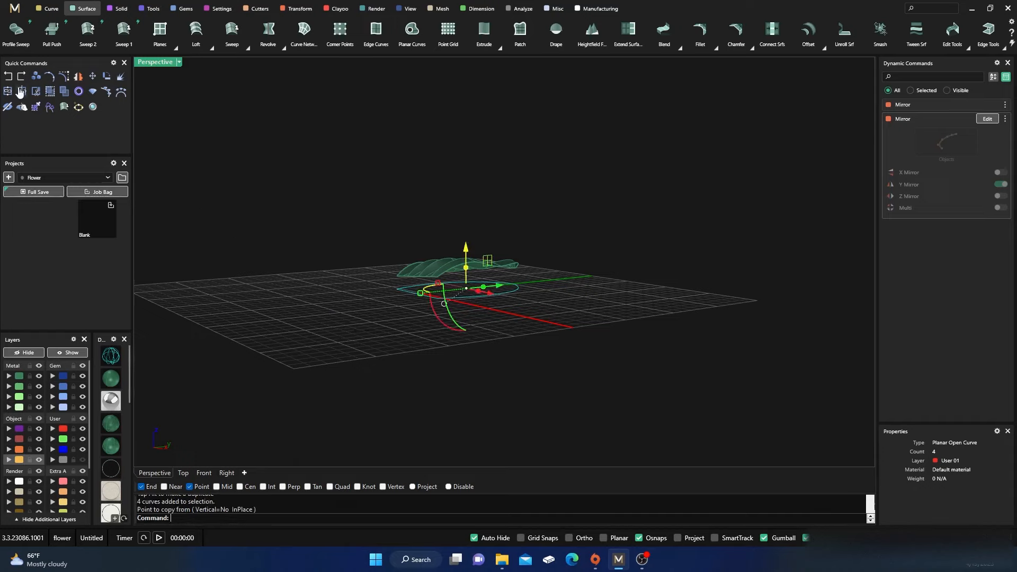
pyautogui.hotkey('ctrl', 'j')
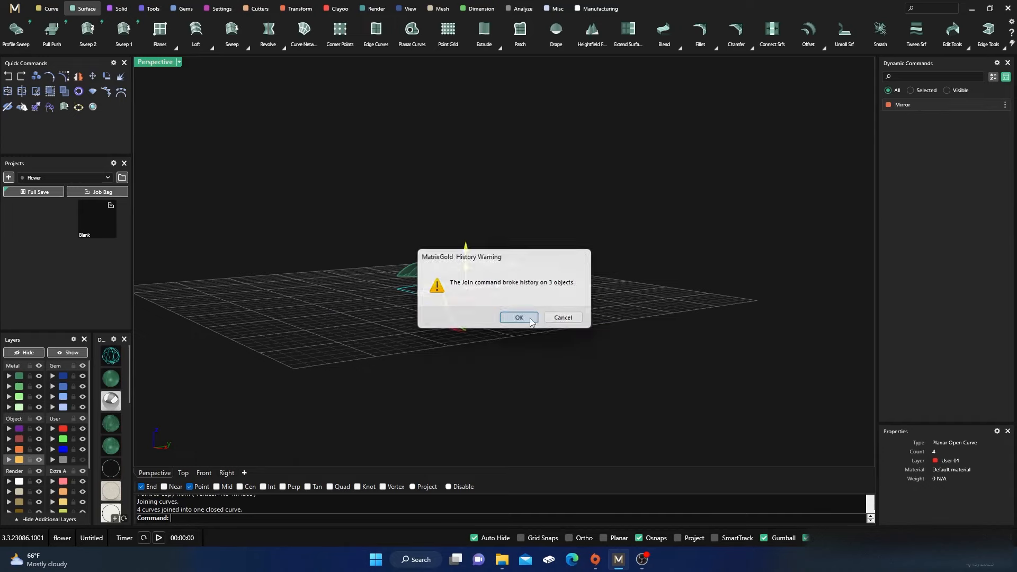
pyautogui.click(519, 318)
# - Create a flat surface from the closed petal outline with Planar Curves, and delete the duplicate surface lying on it
pyautogui.scroll(2, 497, 341)
pyautogui.click(482, 302)
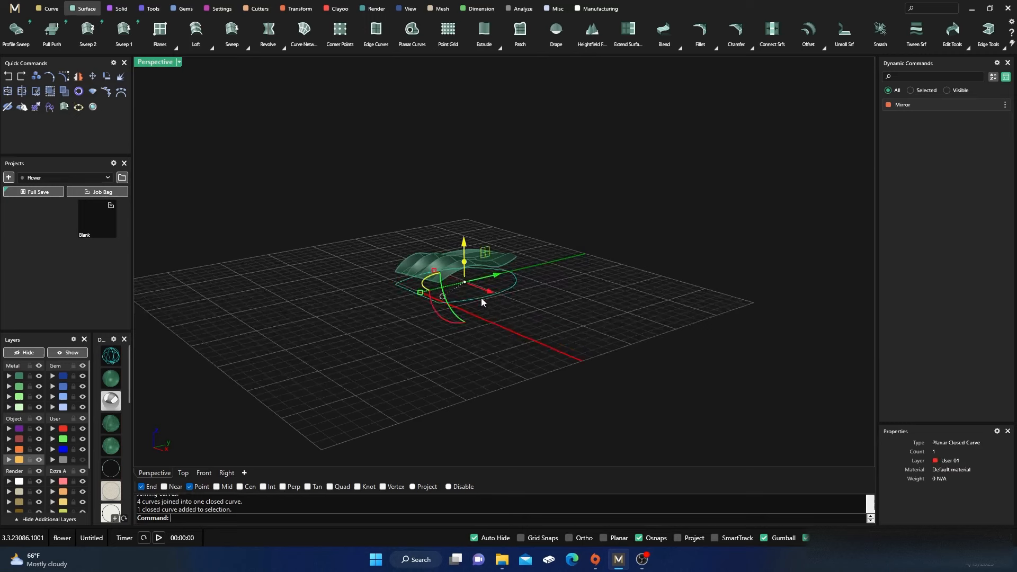
pyautogui.click(412, 29)
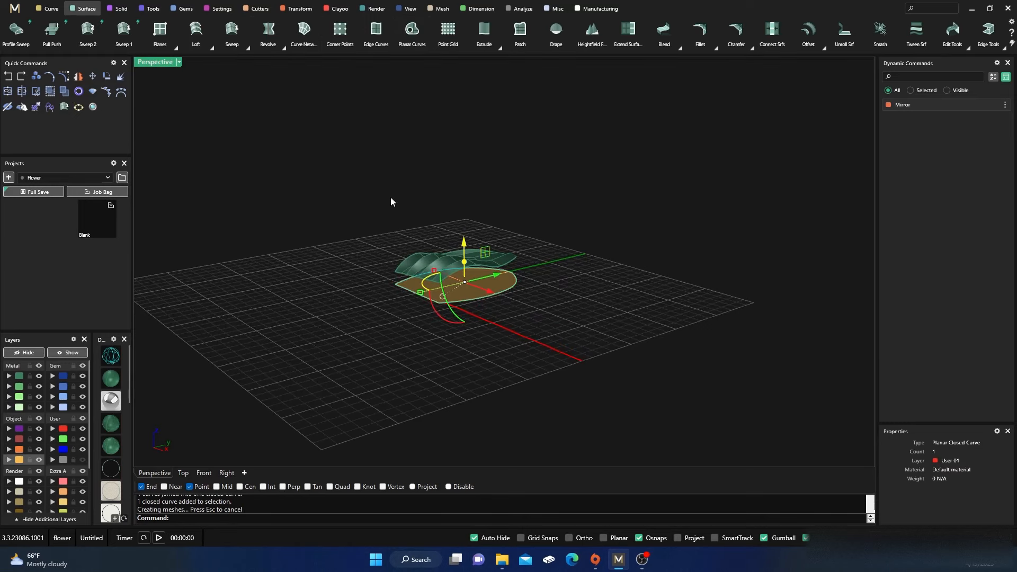
pyautogui.click(424, 339)
pyautogui.click(472, 289)
pyautogui.click(503, 324)
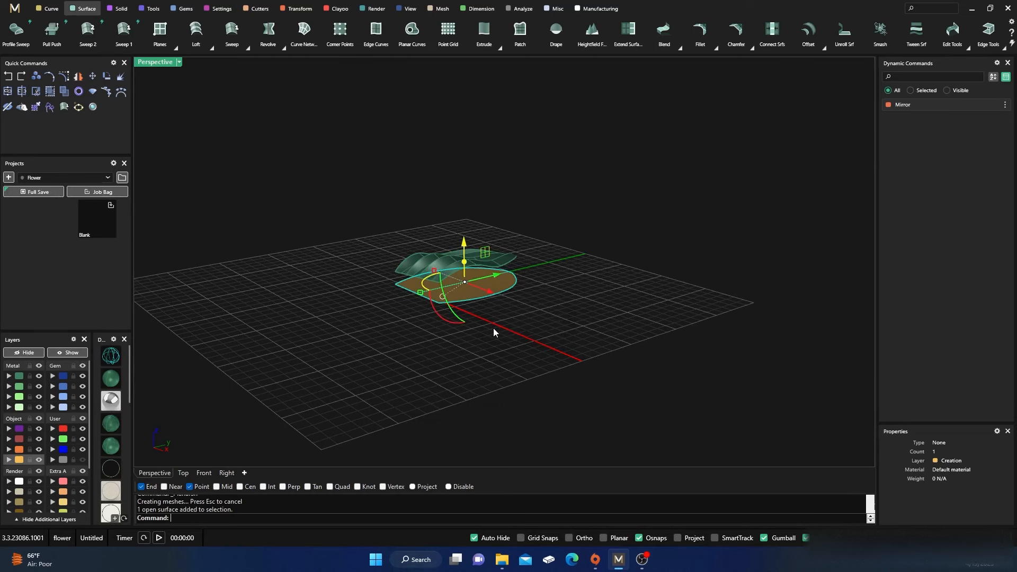
pyautogui.press('Delete')
# - Move the flat petal surface to the Metal 02 layer and its closed outline curve to the User 04 layer
pyautogui.scroll(5, 475, 321)
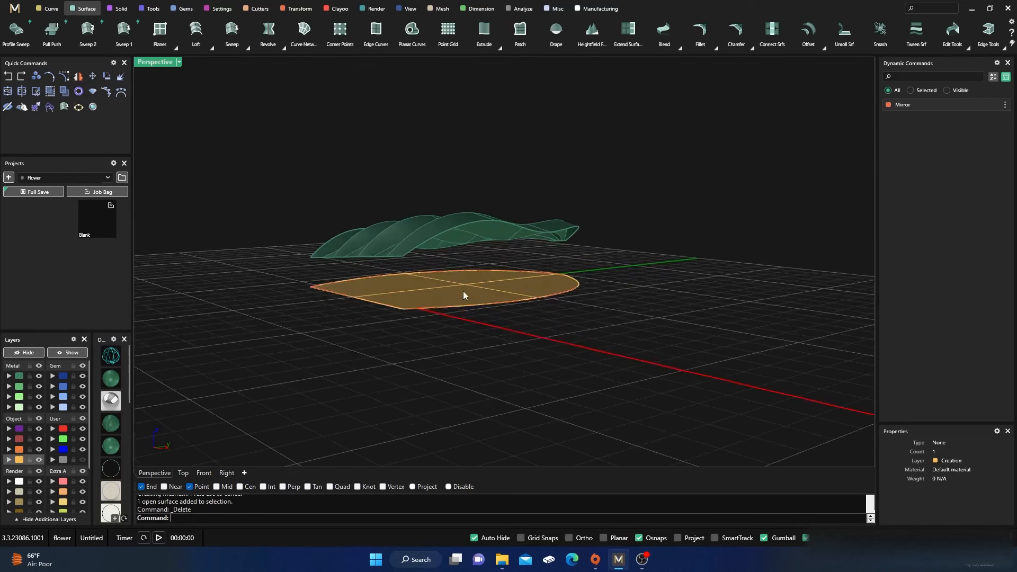
pyautogui.click(470, 290)
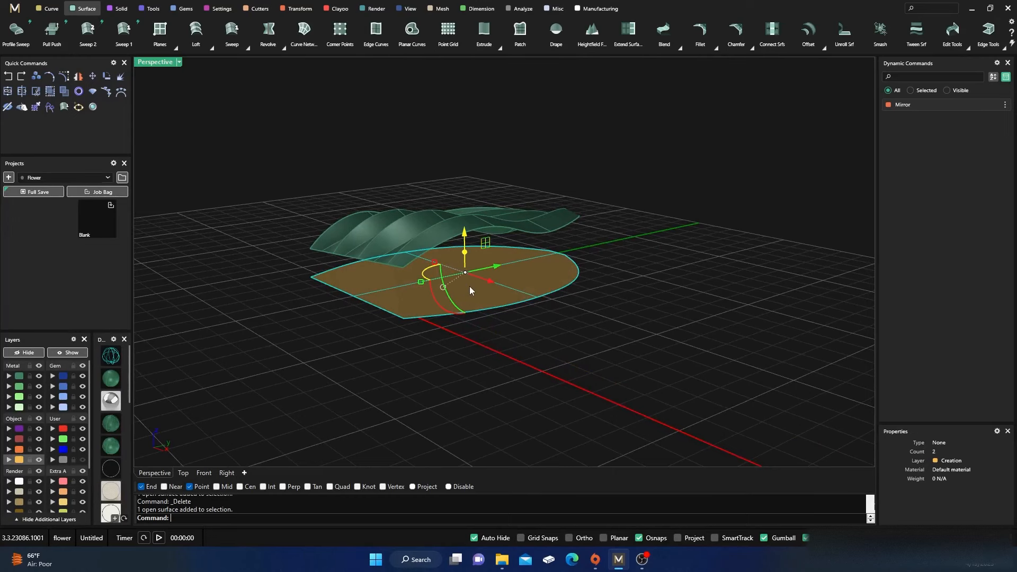
pyautogui.click(19, 387)
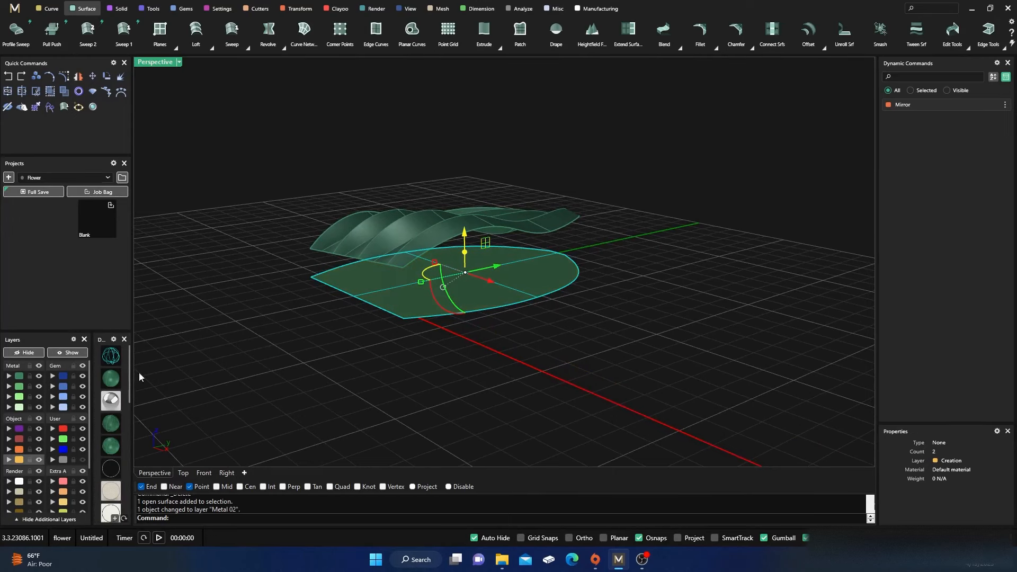
pyautogui.click(63, 429)
pyautogui.click(63, 460)
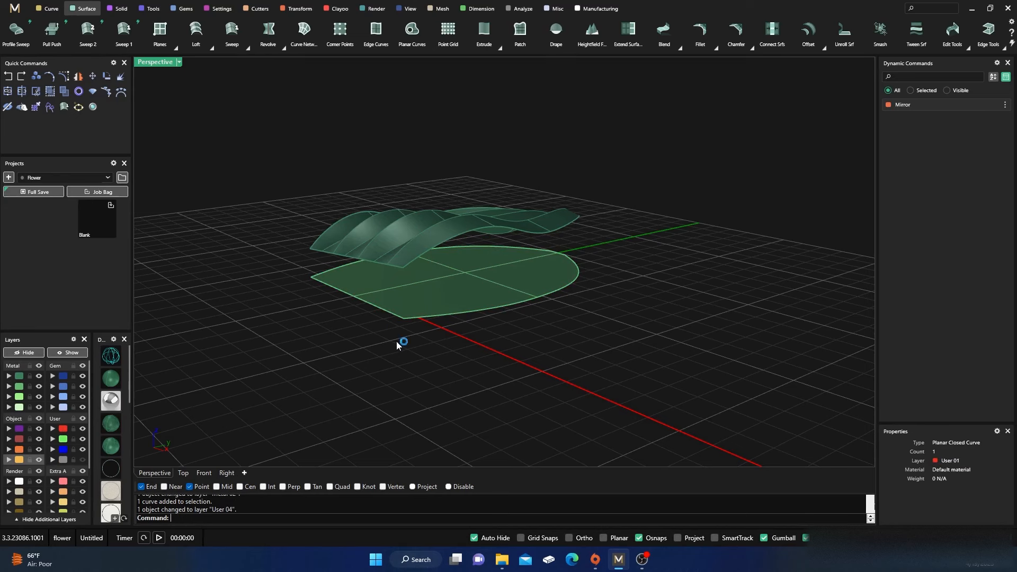
# - Set up a surface blend between the raised and flat petals' side edges on the red-axis side, with Interior shapes turned off
pyautogui.moveTo(402, 341); pyautogui.dragTo(488, 349, button='right')
pyautogui.click(681, 49)
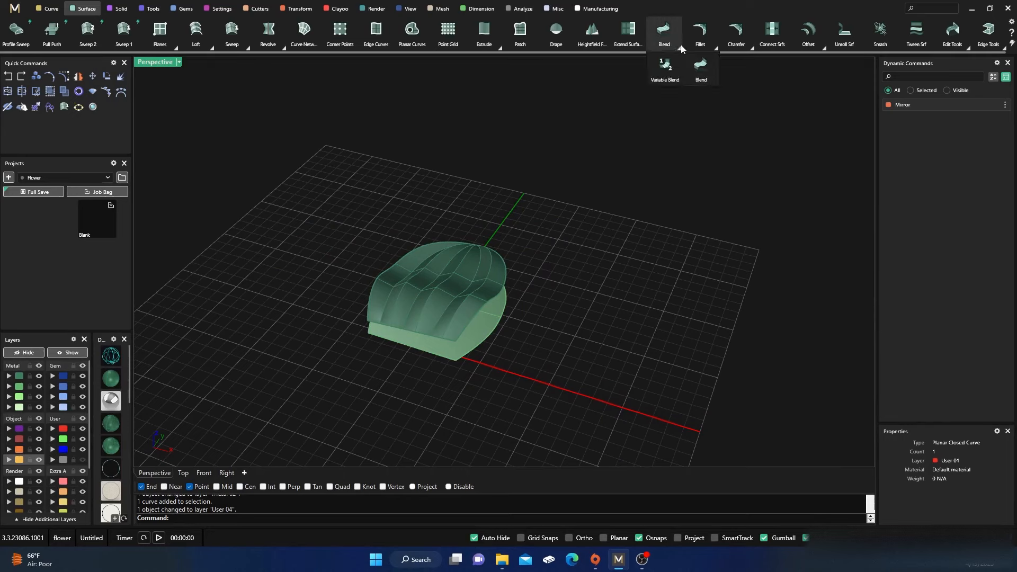
pyautogui.click(702, 69)
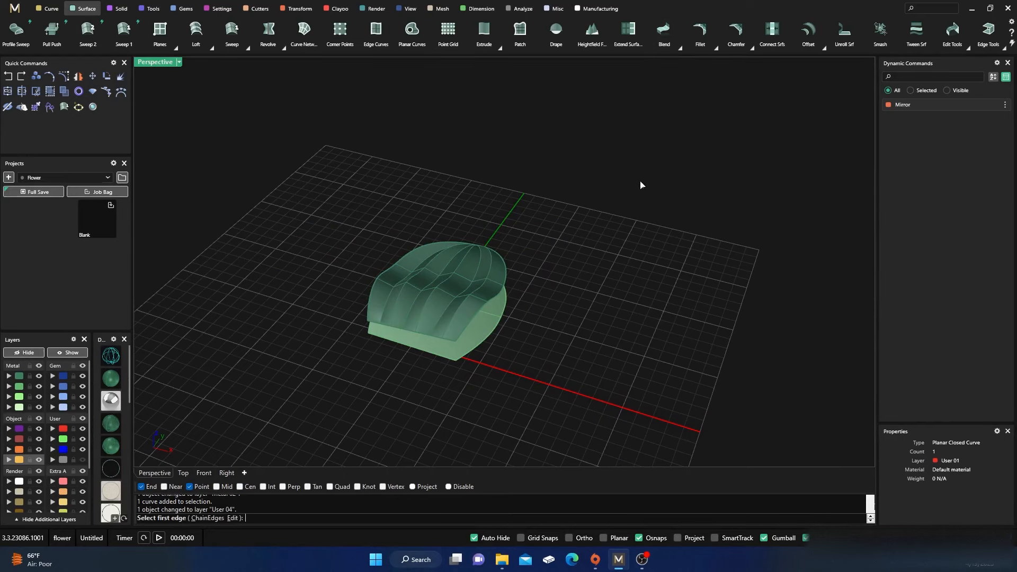
pyautogui.click(460, 336)
pyautogui.click(470, 351)
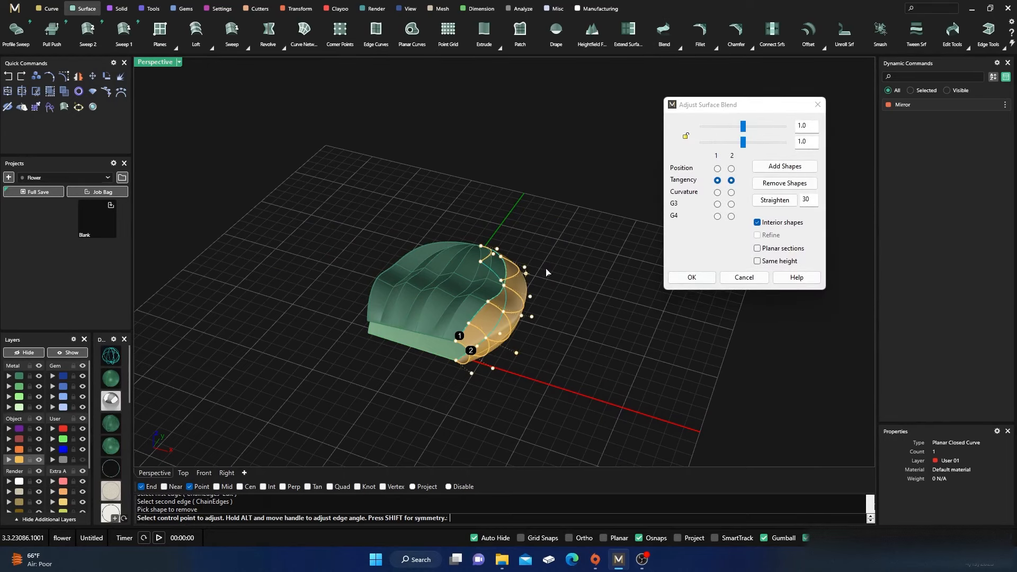
pyautogui.moveTo(558, 348)
pyautogui.mouseDown(button='right')
pyautogui.moveTo(583, 298)
pyautogui.moveTo(545, 341)
pyautogui.mouseUp(button='right')
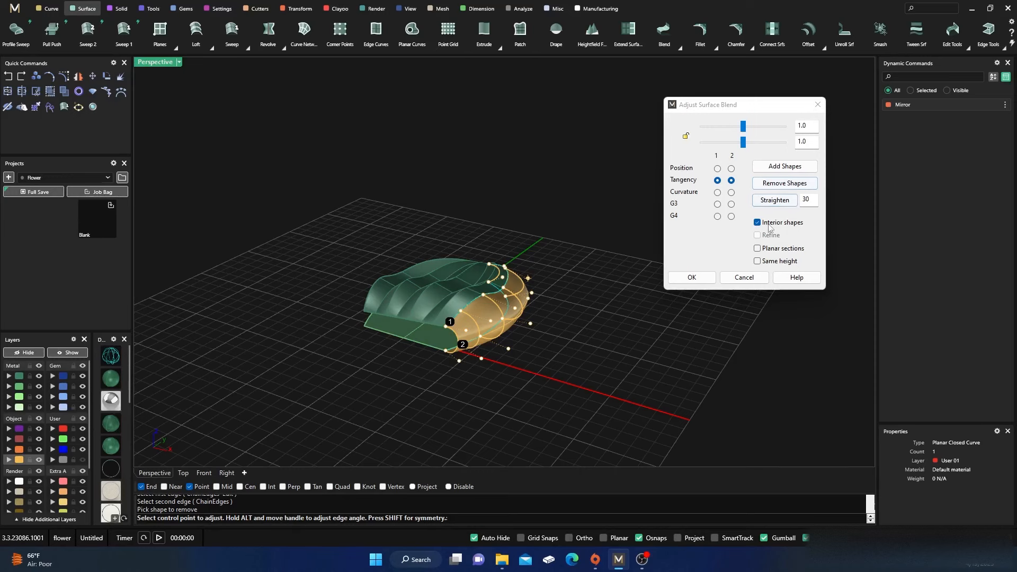
pyautogui.click(758, 222)
pyautogui.moveTo(618, 356); pyautogui.dragTo(647, 349, button='right')
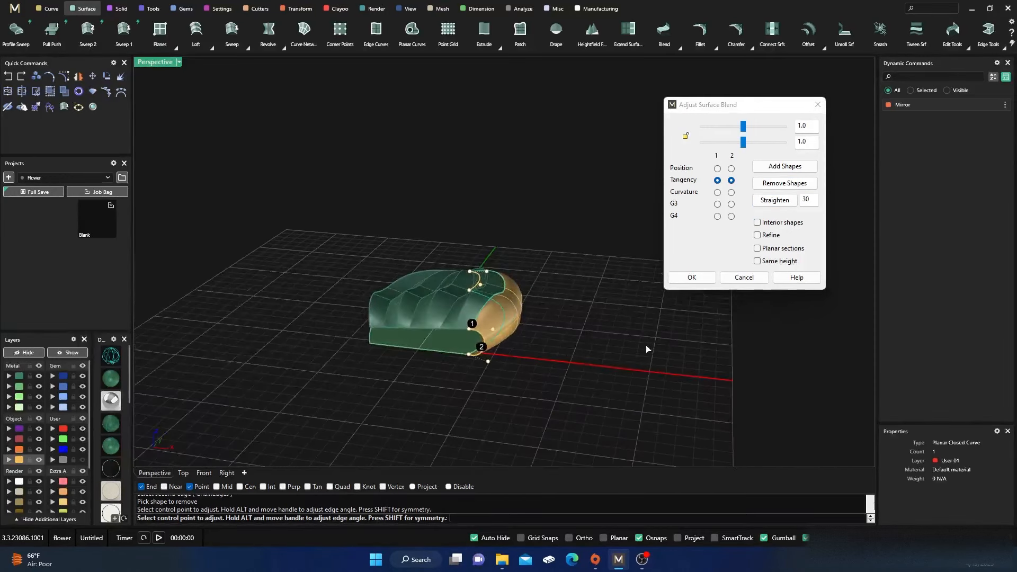
pyautogui.moveTo(530, 315); pyautogui.dragTo(560, 347, button='right')
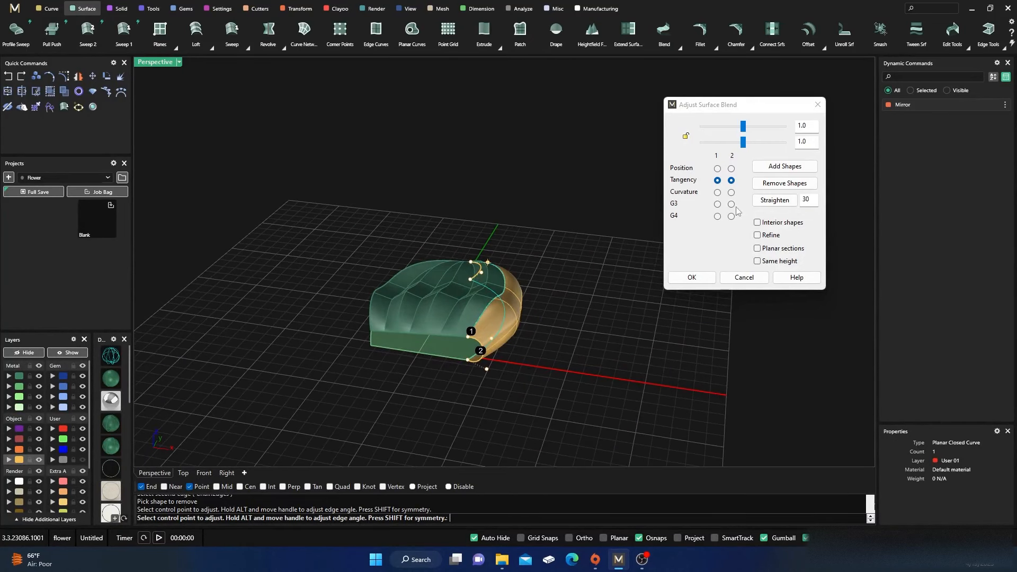
# - Lock the blend's two bulge values together, reduce them to flatten the wall, keep Tangency on both edges, and create the blend
pyautogui.click(686, 137)
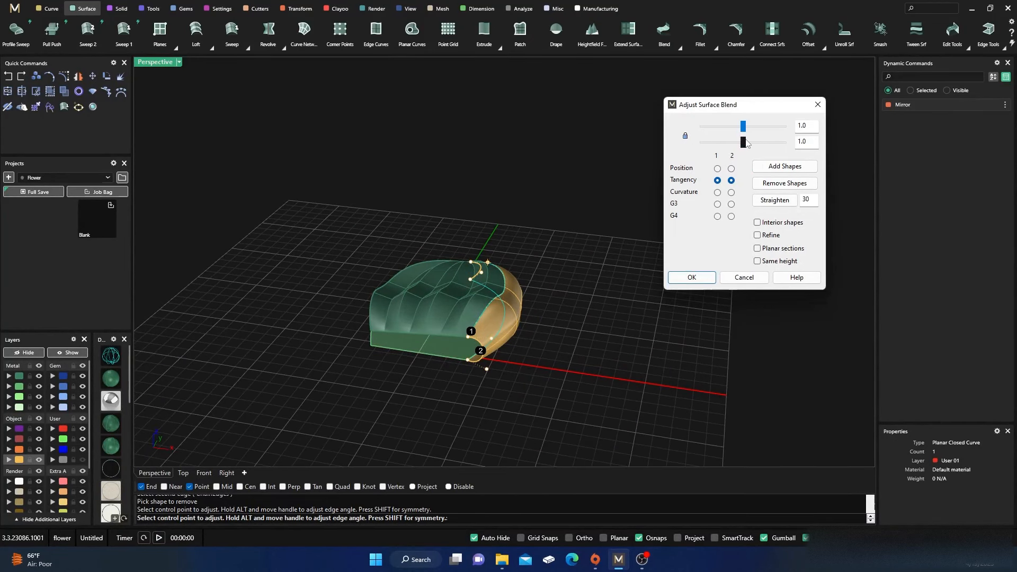
pyautogui.moveTo(744, 142); pyautogui.dragTo(708, 148)
pyautogui.click(718, 193)
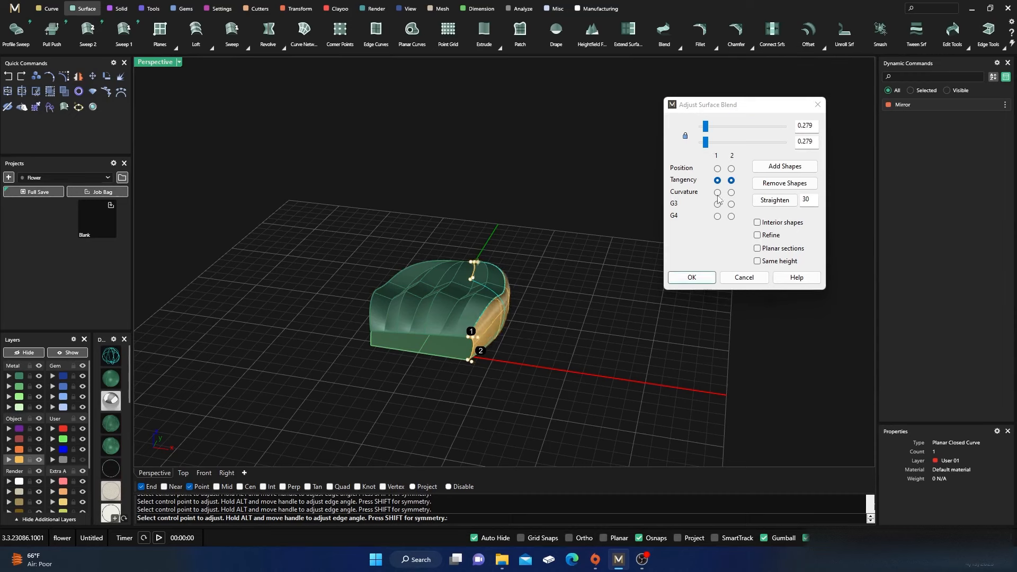
pyautogui.click(731, 192)
pyautogui.click(718, 181)
pyautogui.click(732, 180)
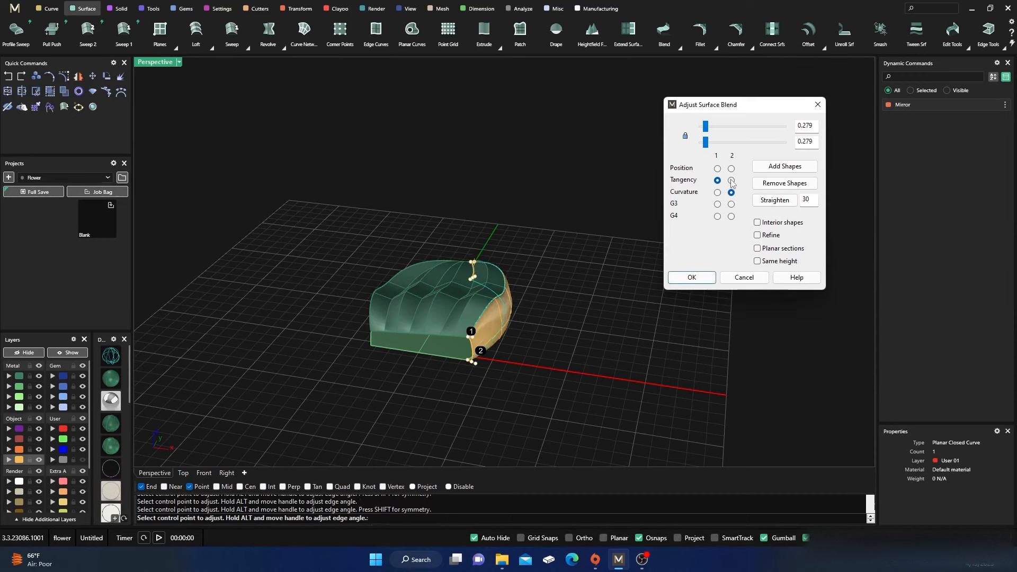
pyautogui.moveTo(710, 145); pyautogui.dragTo(716, 148)
pyautogui.moveTo(583, 317); pyautogui.dragTo(416, 355, button='right')
pyautogui.press('Return')
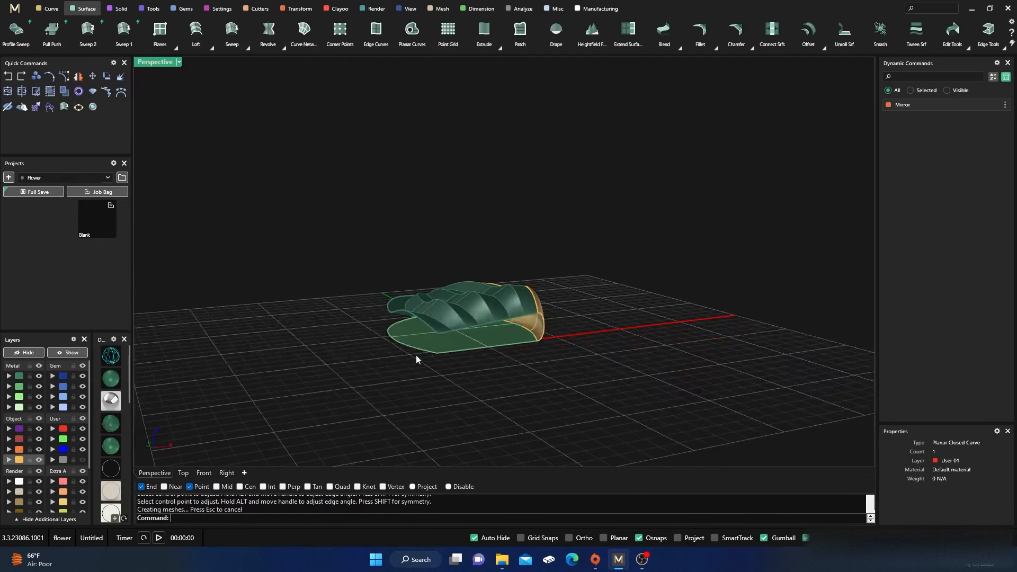
# - Blend the petals' side edges on the opposite side with both bulge values locked at 0.486 and Tangency on both edges
pyautogui.press('Return')
pyautogui.click(401, 341)
pyautogui.click(406, 318)
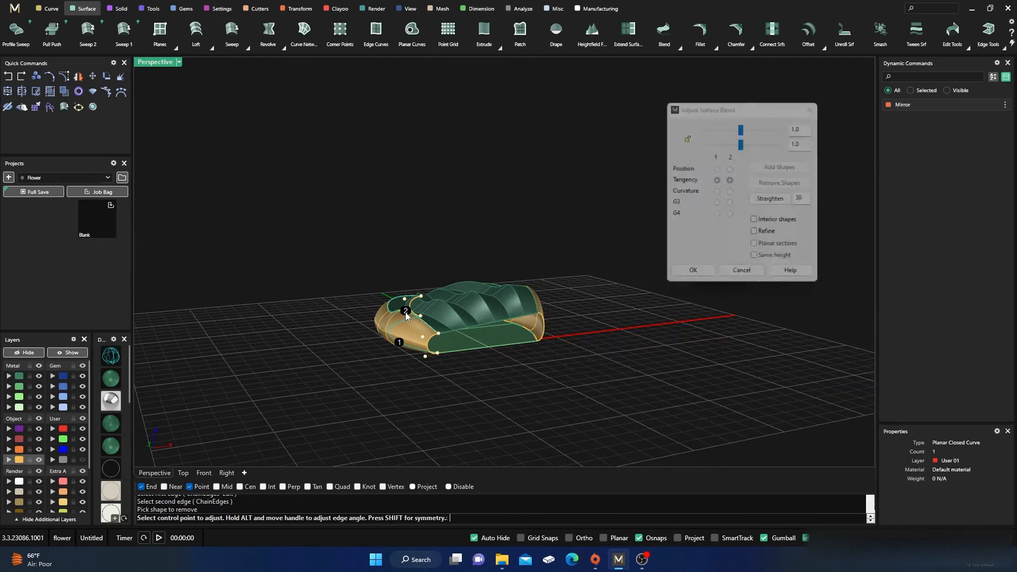
pyautogui.moveTo(478, 359); pyautogui.dragTo(524, 366, button='right')
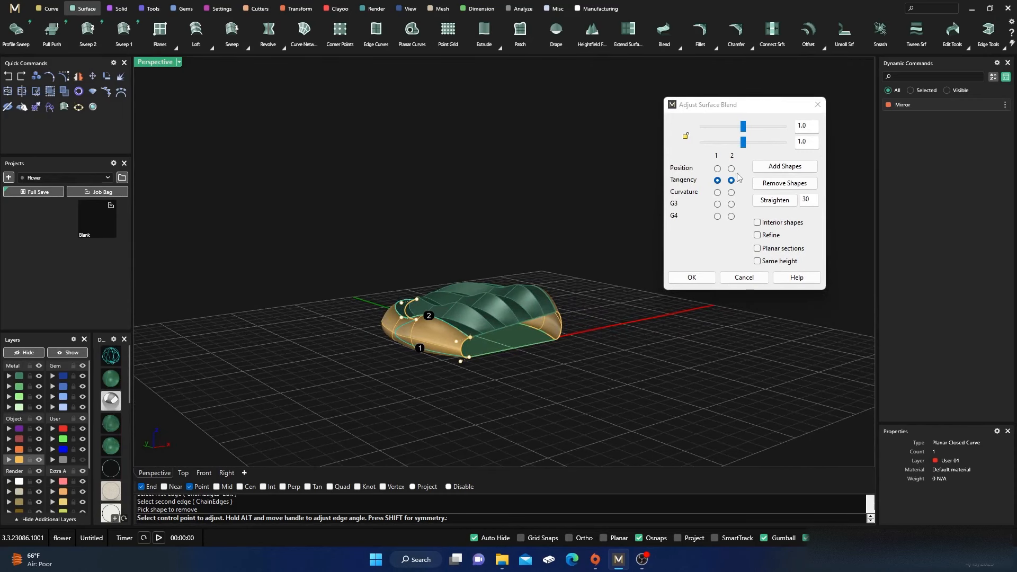
pyautogui.click(687, 137)
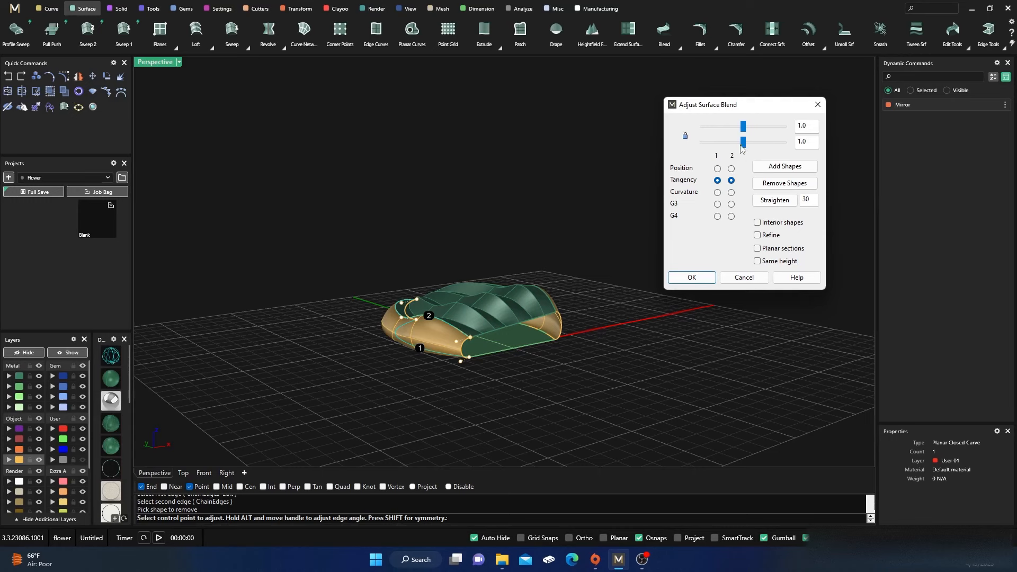
pyautogui.moveTo(744, 142); pyautogui.dragTo(726, 147)
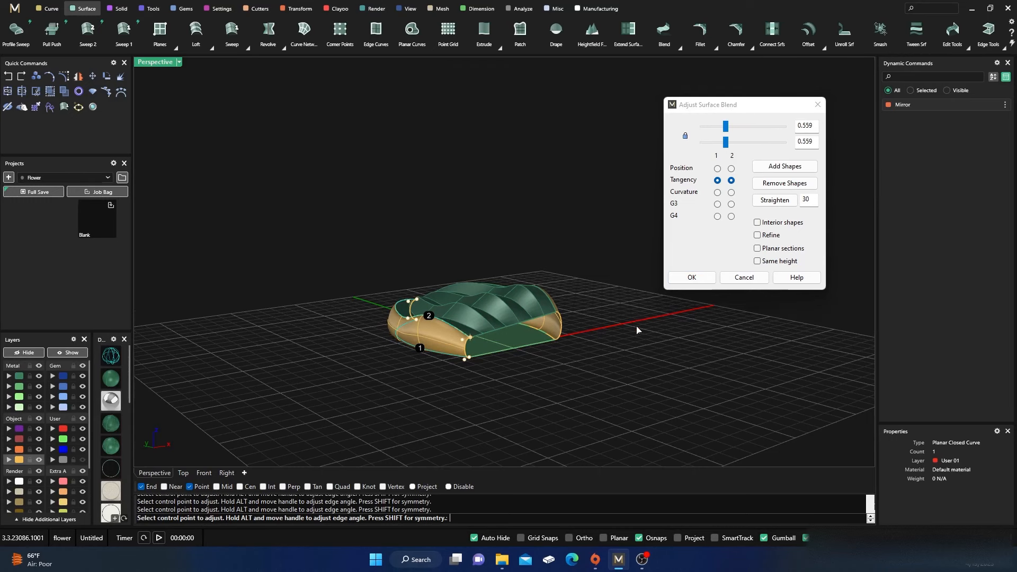
pyautogui.moveTo(636, 329); pyautogui.dragTo(566, 324, button='right')
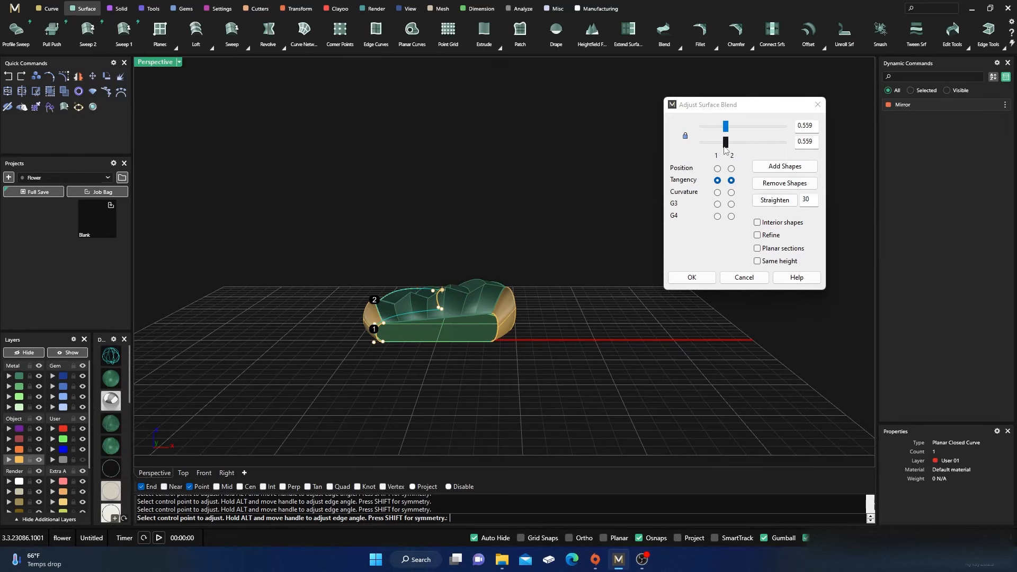
pyautogui.moveTo(724, 146); pyautogui.dragTo(721, 145)
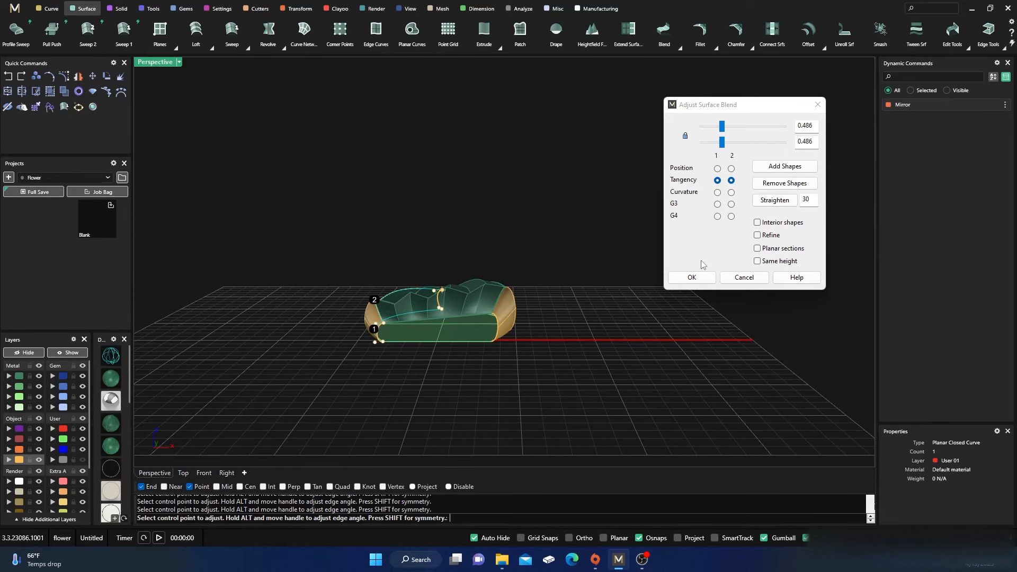
pyautogui.rightClick(627, 287)
# - Examine the two blended side walls and the open gap at the petal's narrow tip
pyautogui.moveTo(627, 285); pyautogui.dragTo(501, 330, button='right')
pyautogui.scroll(5, 487, 318)
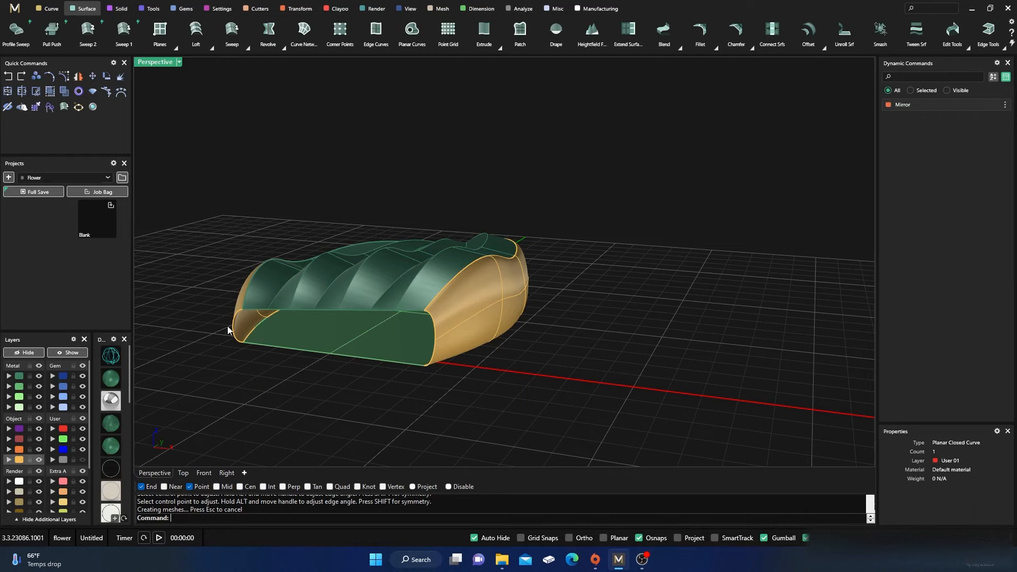
pyautogui.moveTo(398, 374); pyautogui.dragTo(511, 351, button='right')
pyautogui.scroll(-4, 494, 286)
pyautogui.scroll(6, 486, 302)
pyautogui.scroll(4, 519, 339)
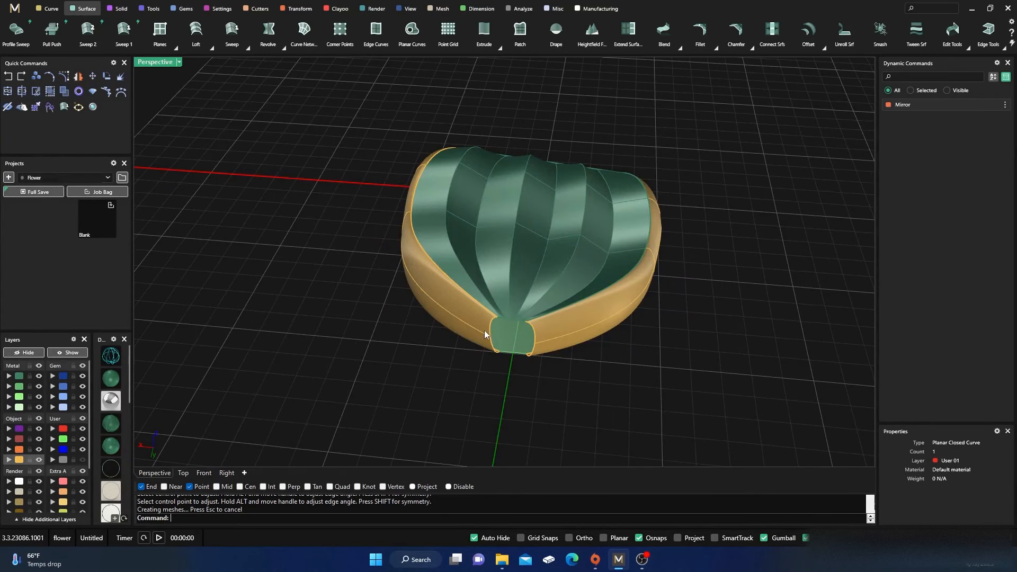
pyautogui.moveTo(423, 367); pyautogui.dragTo(414, 352, button='right')
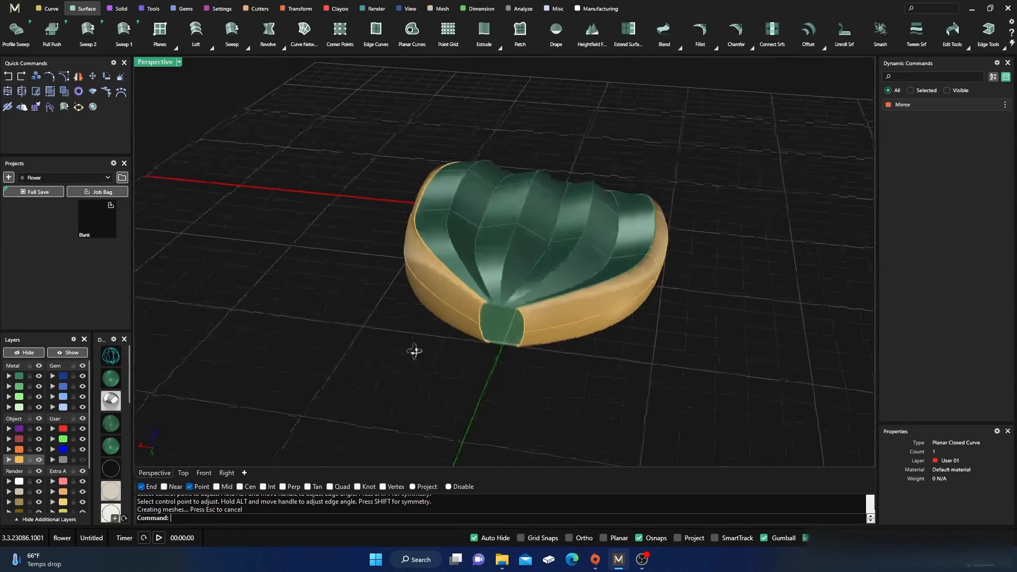
# - Try to close the gap at the petal's narrow tip with a surface blend between the two side walls' end edges
pyautogui.click(679, 47)
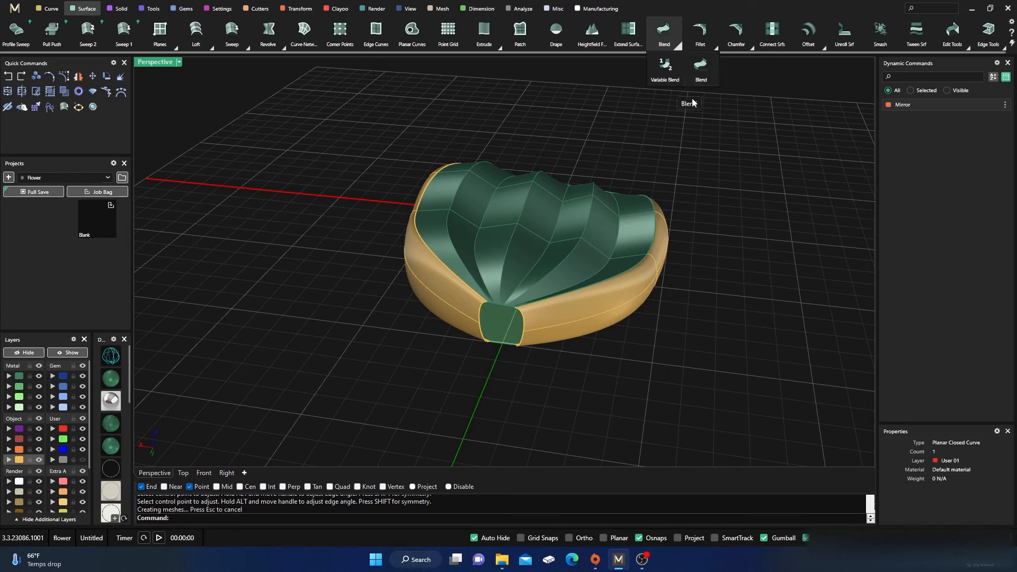
pyautogui.click(701, 66)
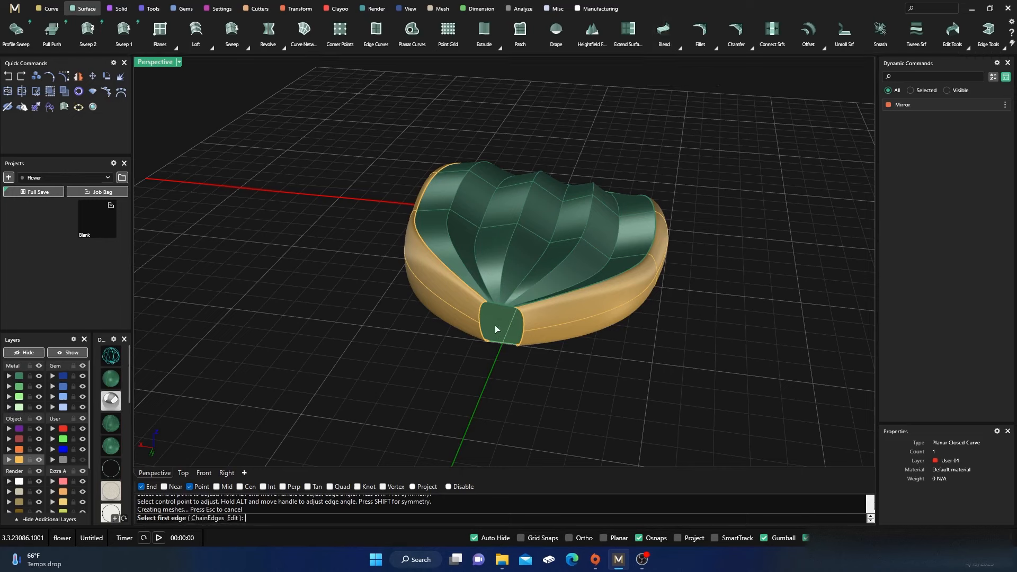
pyautogui.click(481, 321)
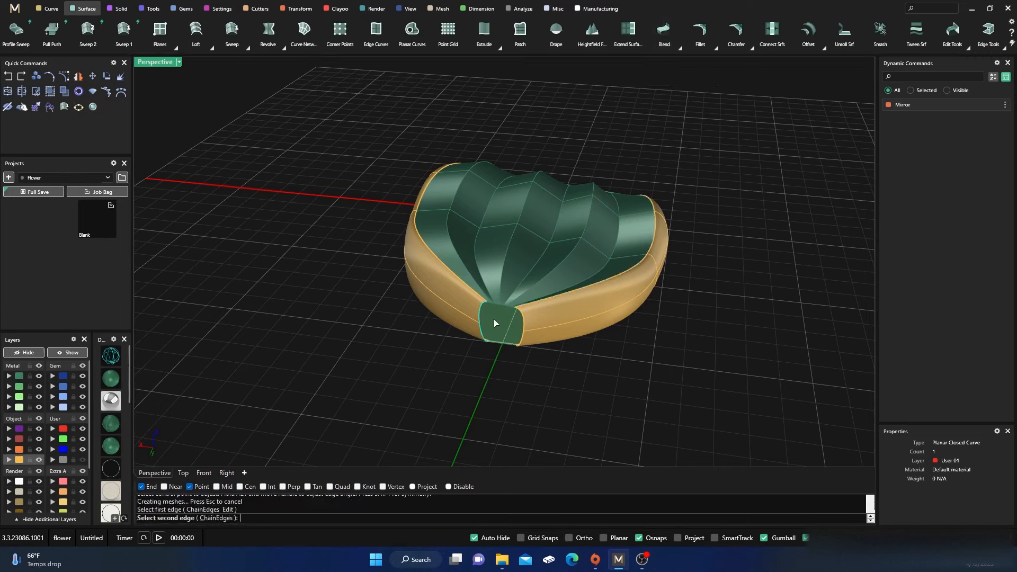
pyautogui.click(523, 332)
pyautogui.moveTo(559, 368); pyautogui.dragTo(511, 400, button='right')
pyautogui.scroll(5, 419, 337)
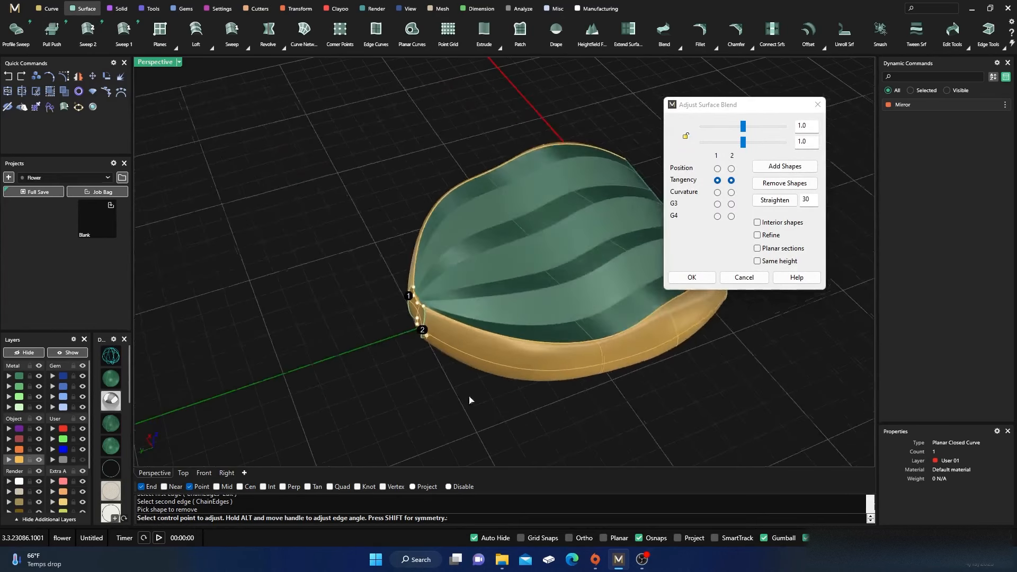
pyautogui.moveTo(419, 337); pyautogui.dragTo(452, 326, button='right')
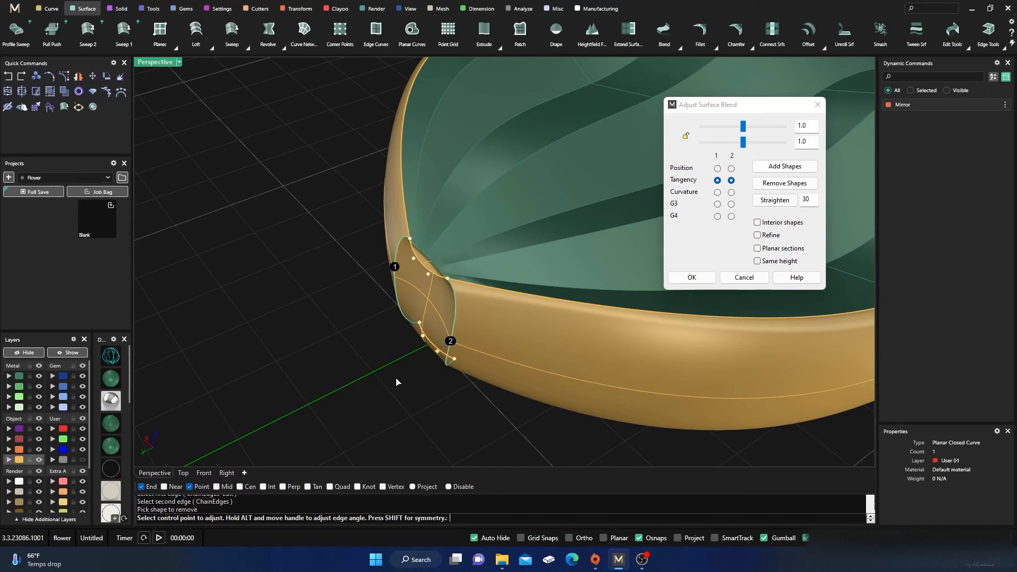
pyautogui.click(744, 278)
# - Try to blend the short upper and lower petal edges at the narrow tip, including with the edge order reversed
pyautogui.moveTo(359, 411); pyautogui.dragTo(399, 387, button='right')
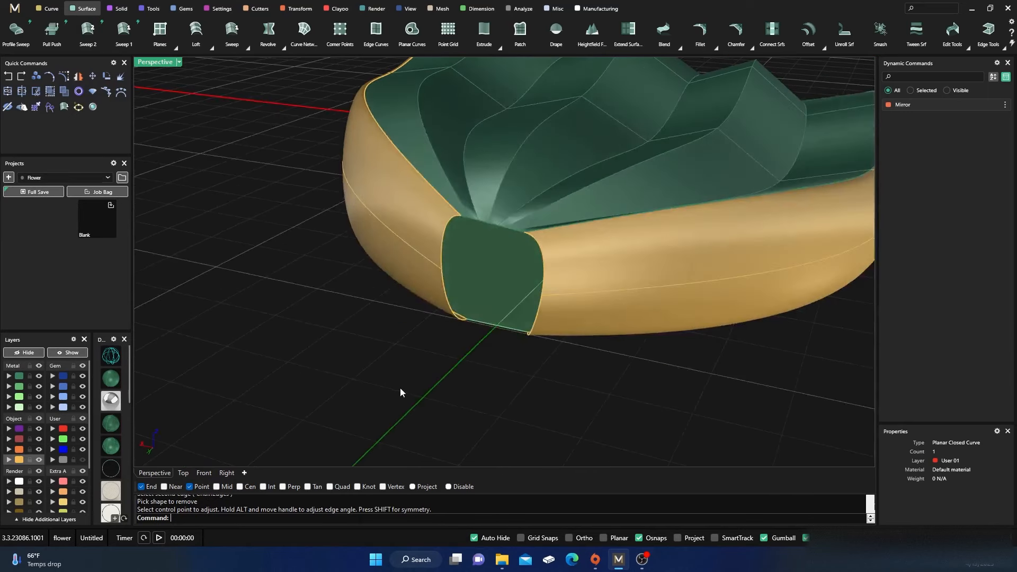
pyautogui.rightClick(457, 344)
pyautogui.click(503, 227)
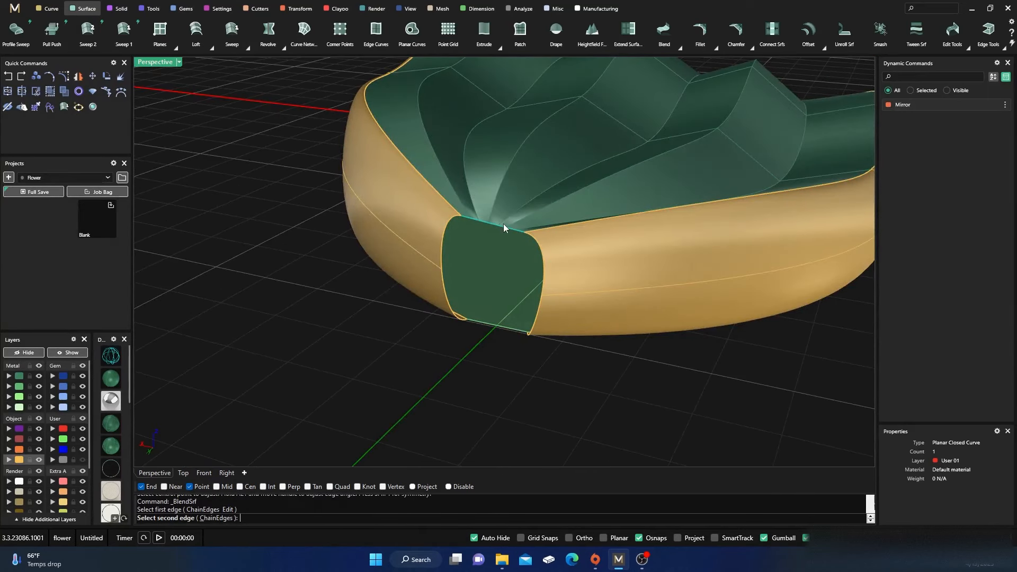
pyautogui.click(500, 328)
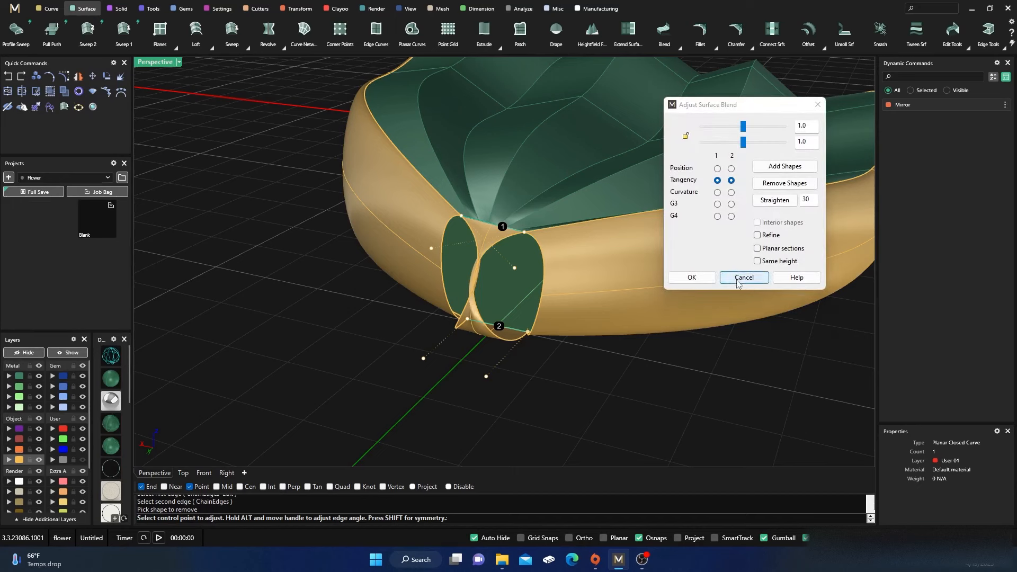
pyautogui.click(744, 277)
pyautogui.rightClick(527, 363)
pyautogui.click(525, 332)
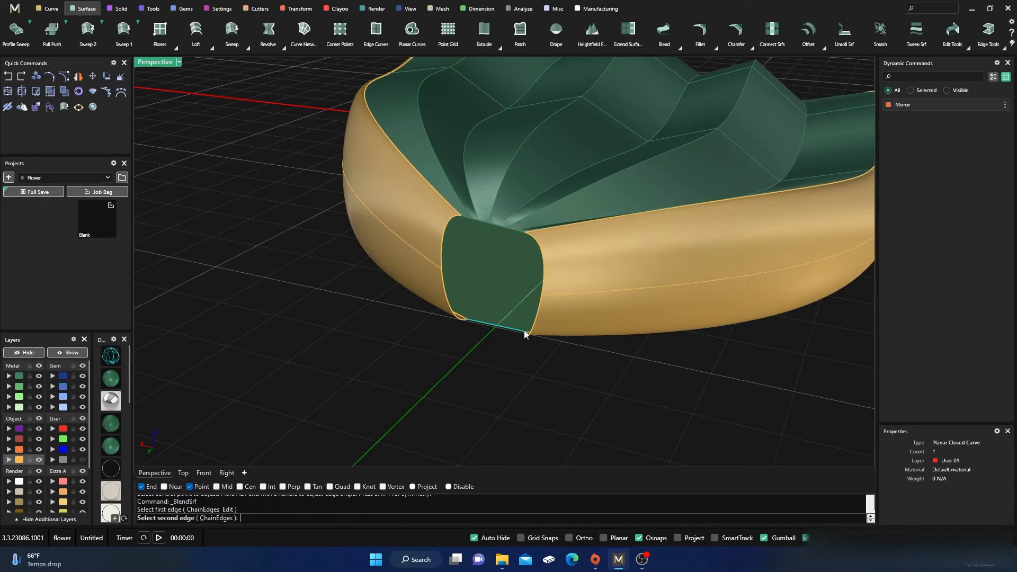
pyautogui.click(523, 234)
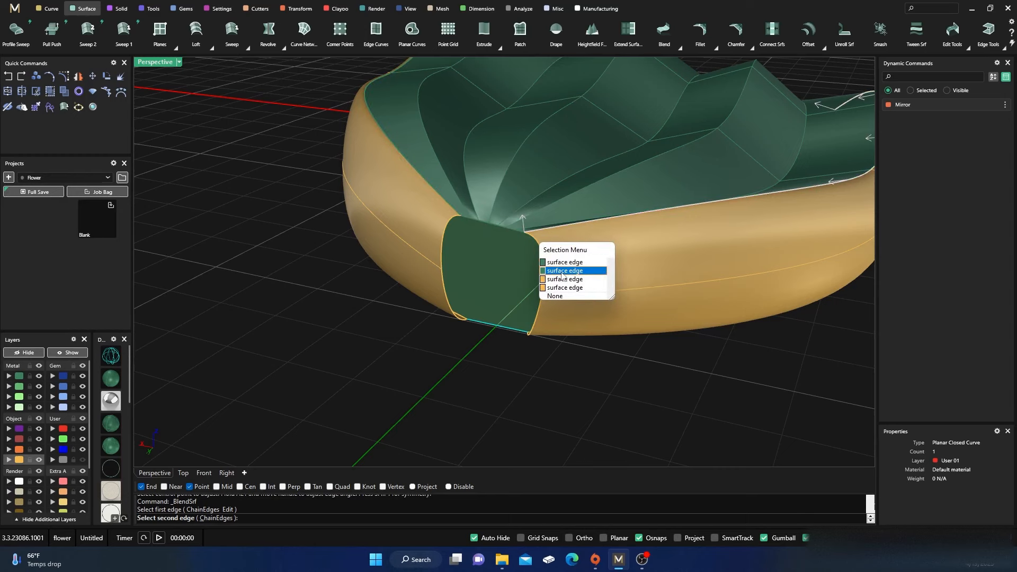
pyautogui.click(561, 284)
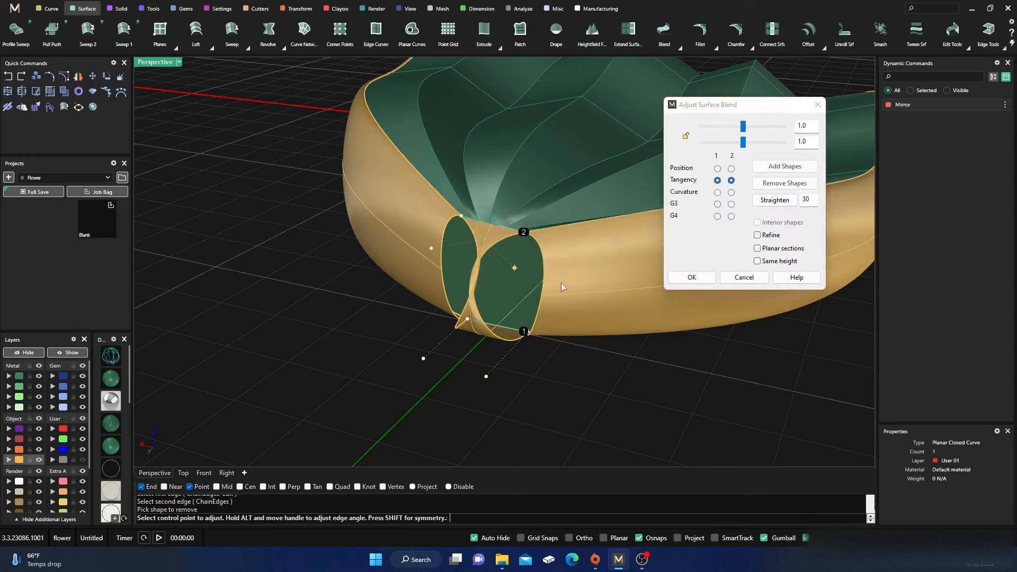
pyautogui.click(744, 278)
# - Try to blend one side wall's end edge with an edge picked at the lower corner of the opposite wall
pyautogui.rightClick(504, 372)
pyautogui.click(460, 324)
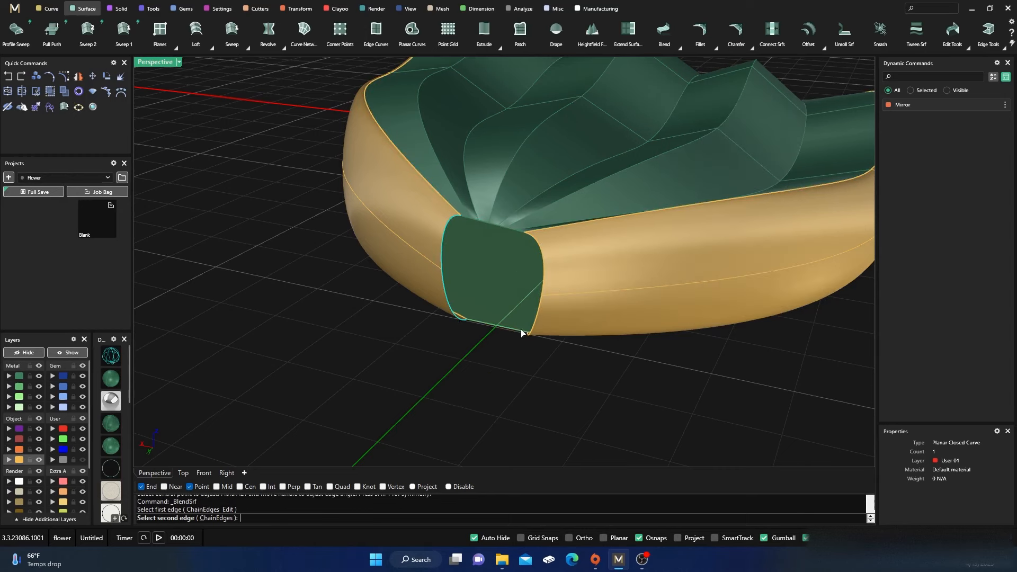
pyautogui.click(529, 336)
pyautogui.click(559, 360)
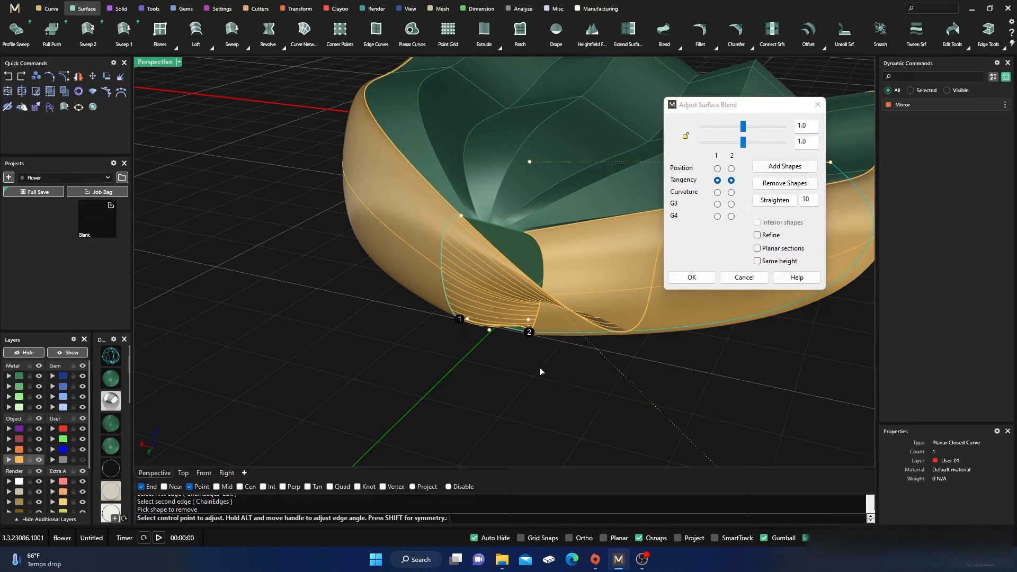
pyautogui.moveTo(540, 368)
pyautogui.mouseDown(button='right')
pyautogui.moveTo(514, 366)
pyautogui.moveTo(541, 373)
pyautogui.mouseUp(button='right')
pyautogui.click(745, 278)
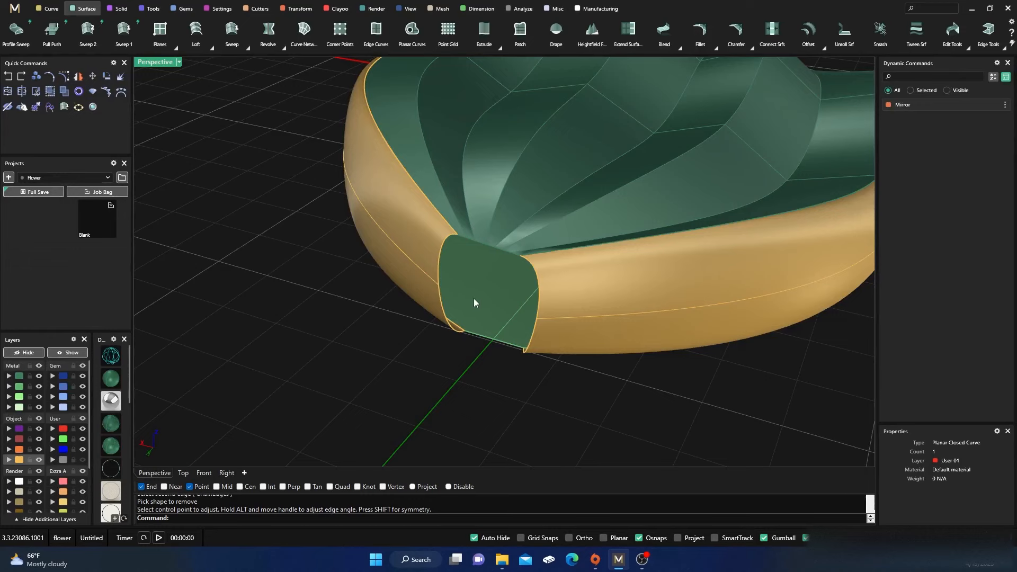
# - Start a surface blend across the petal's narrow tip, picking the lower ends of the two side walls' end edges
pyautogui.moveTo(474, 297); pyautogui.dragTo(478, 284, button='right')
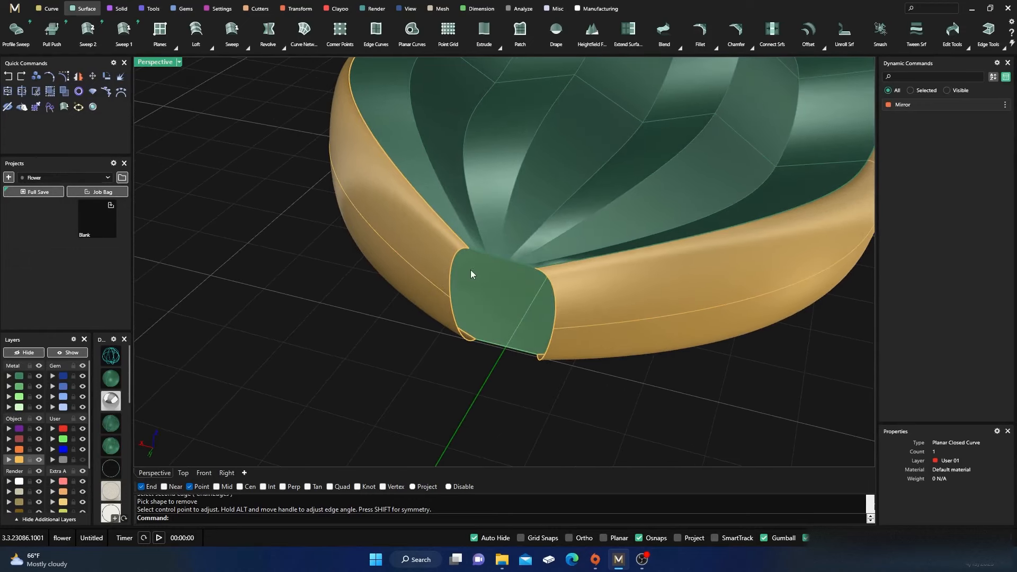
pyautogui.scroll(2, 470, 351)
pyautogui.rightClick(472, 351)
pyautogui.click(469, 345)
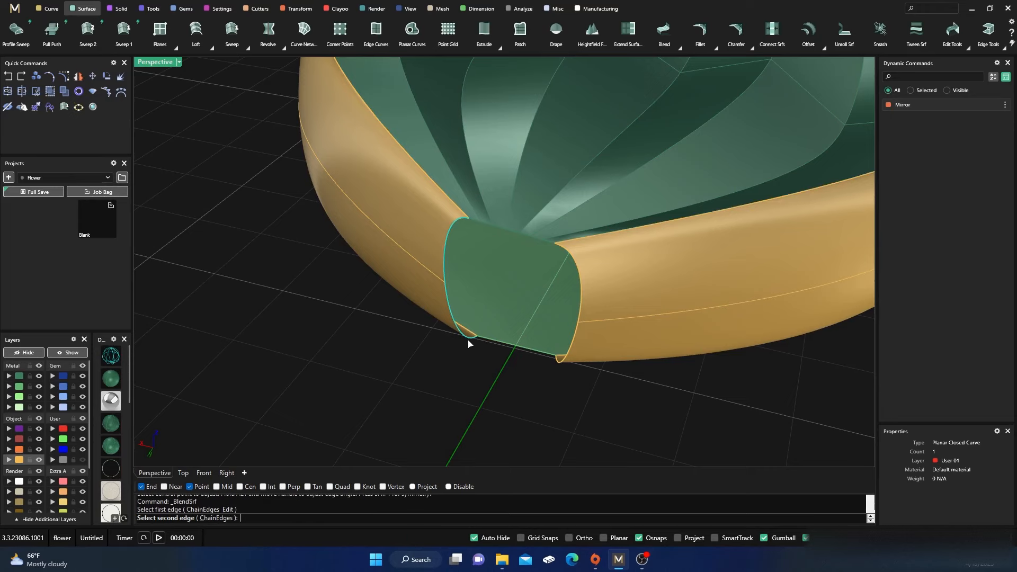
pyautogui.click(560, 365)
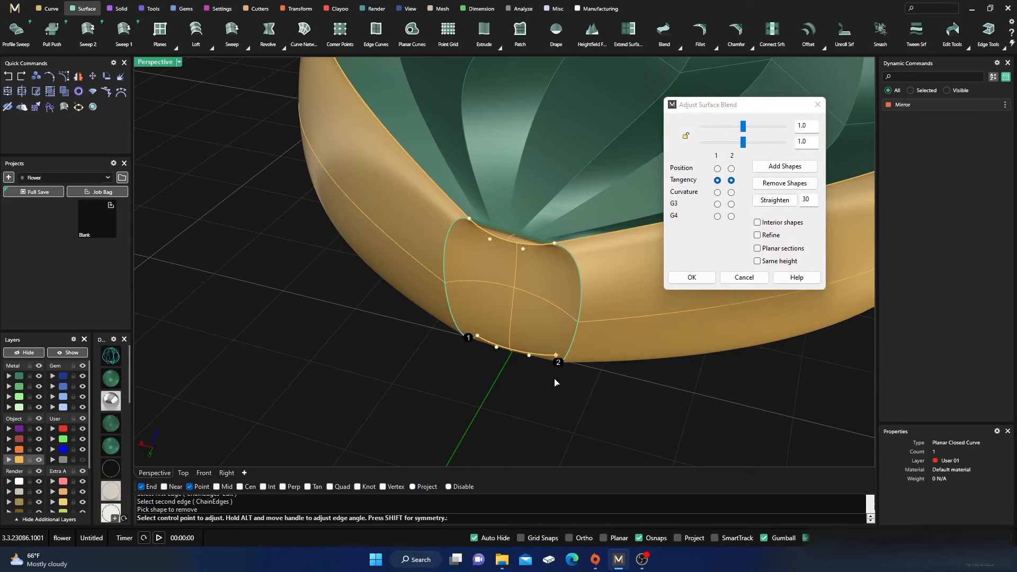
pyautogui.moveTo(559, 364); pyautogui.dragTo(680, 253, button='right')
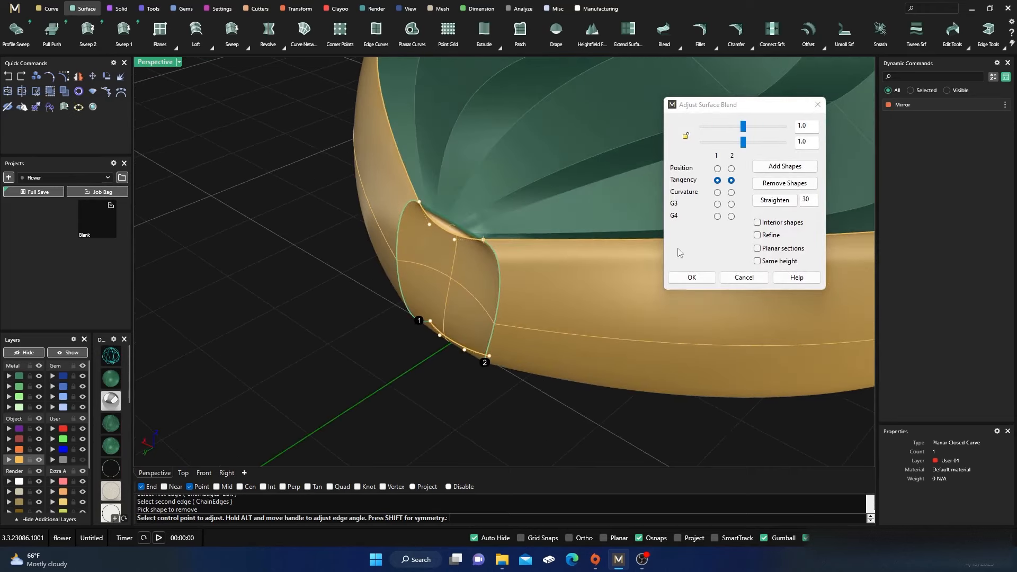
# - Try curvature continuity on both edges of the narrow-tip blend, with both bulge values linked at 0.25
pyautogui.click(718, 193)
pyautogui.click(731, 193)
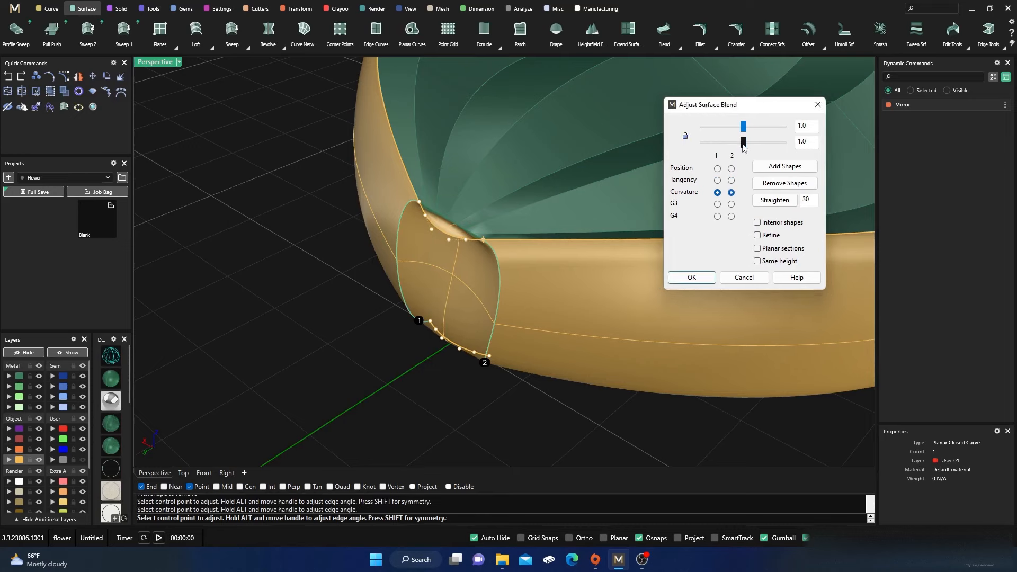
pyautogui.moveTo(744, 143); pyautogui.dragTo(693, 148)
pyautogui.moveTo(655, 170); pyautogui.dragTo(446, 367, button='right')
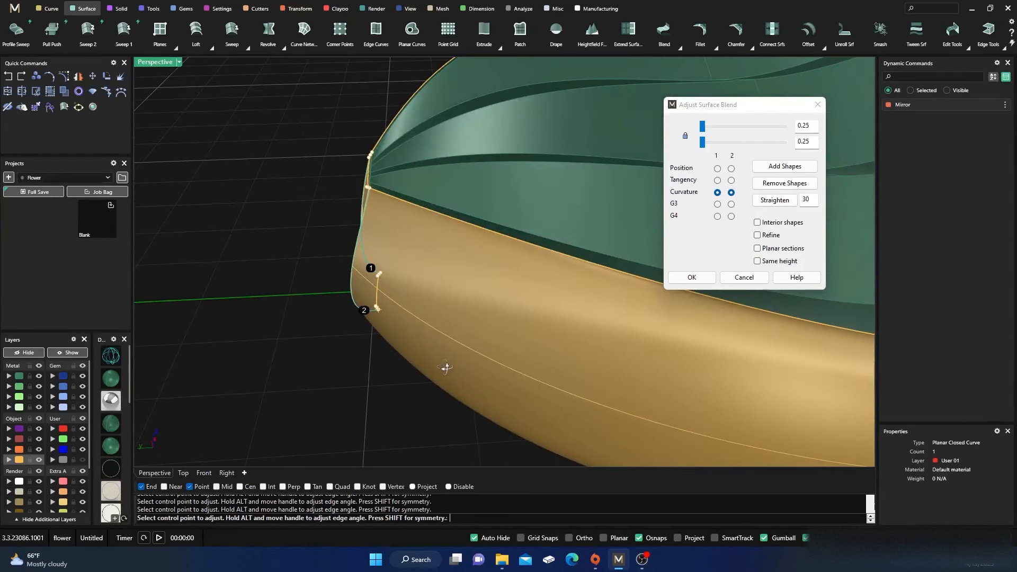
# - Set both edges of the narrow-tip blend to position continuity and create the surface
pyautogui.click(718, 169)
pyautogui.moveTo(651, 318); pyautogui.dragTo(377, 238, button='right')
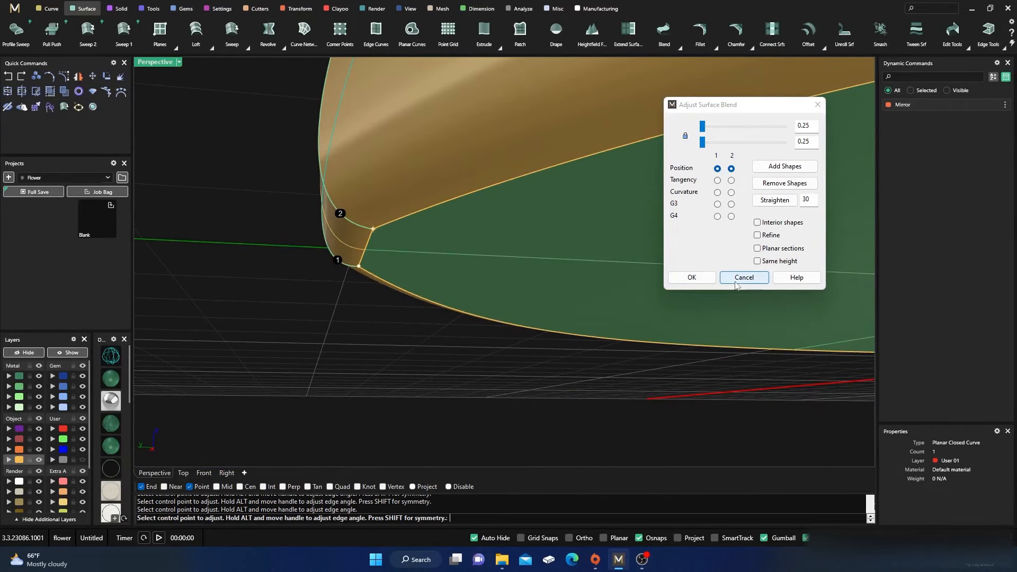
pyautogui.click(692, 279)
pyautogui.moveTo(693, 283); pyautogui.dragTo(466, 371, button='right')
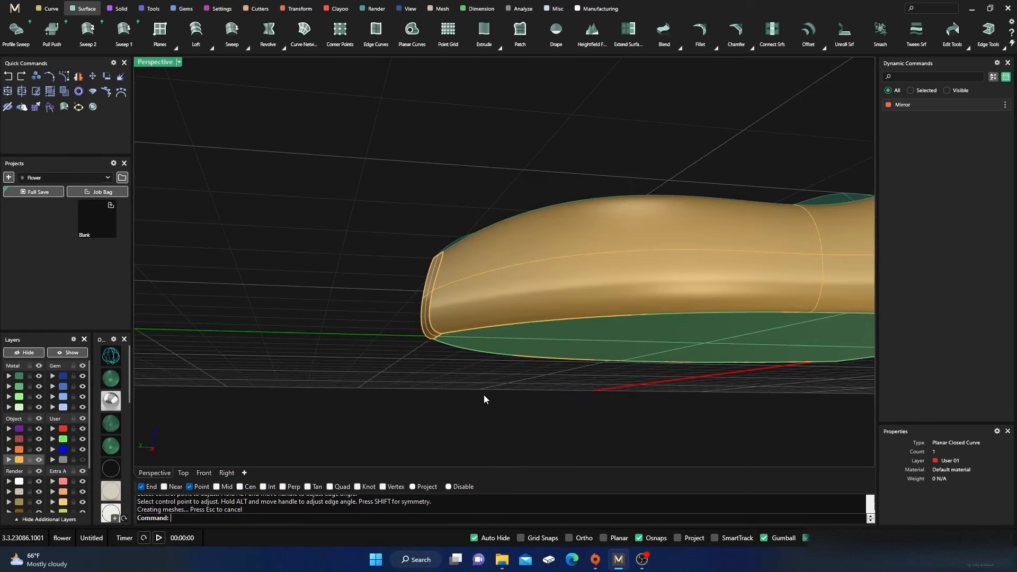
# - Select all five petal surfaces and join them, accepting the history warning
pyautogui.moveTo(484, 395); pyautogui.dragTo(381, 168)
pyautogui.click(363, 189)
pyautogui.moveTo(362, 189); pyautogui.dragTo(437, 303, button='right')
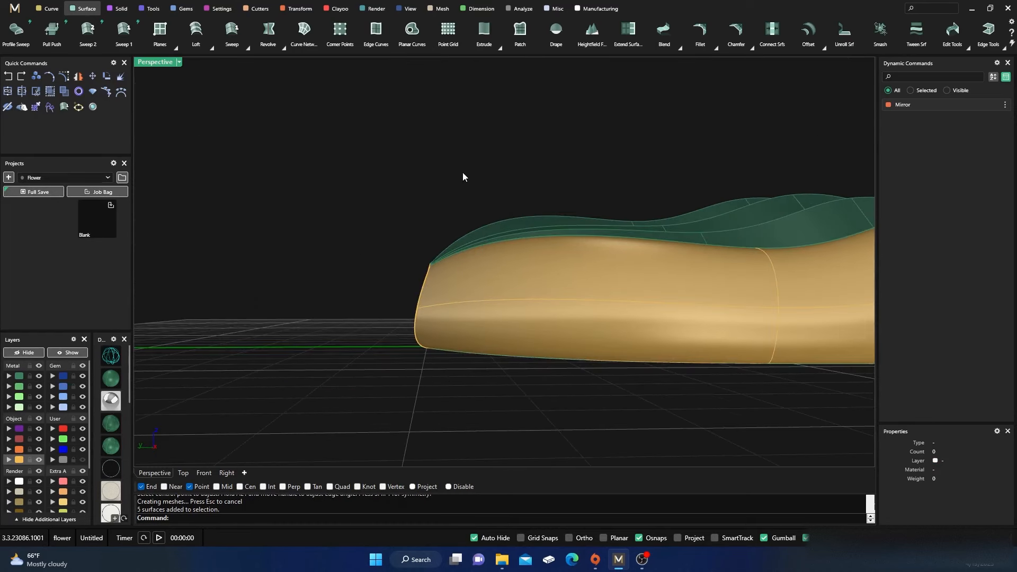
pyautogui.moveTo(463, 177); pyautogui.dragTo(374, 366)
pyautogui.click(21, 106)
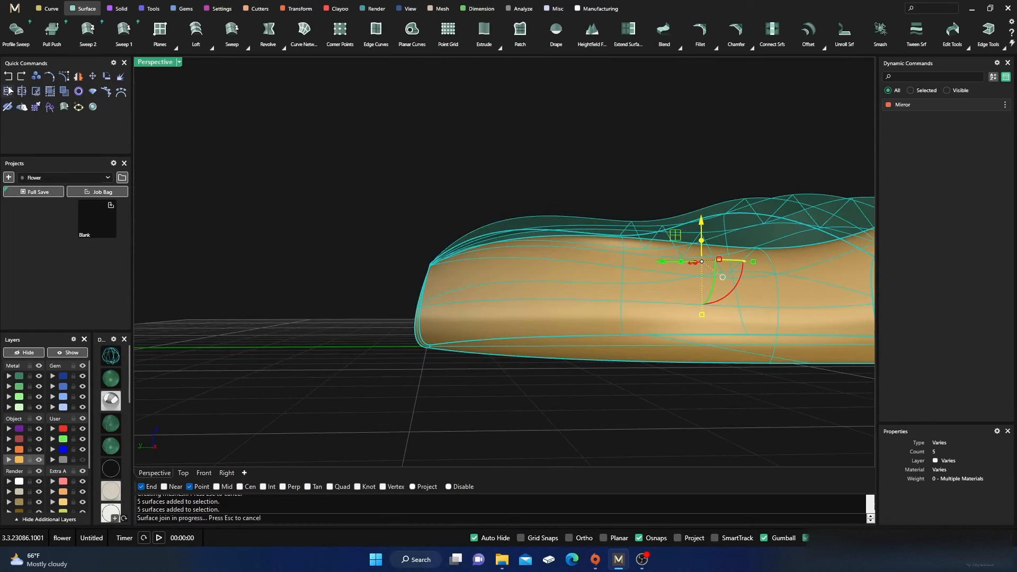
pyautogui.click(525, 320)
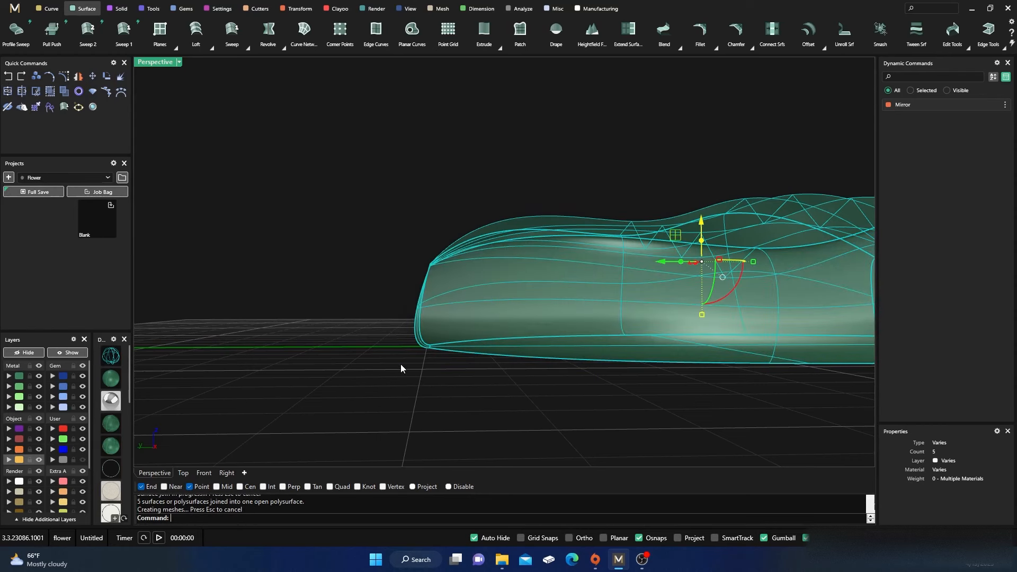
# - Select the joined petal and inspect its closed narrow tip and the opening at its wide end
pyautogui.click(401, 368)
pyautogui.moveTo(403, 369); pyautogui.dragTo(523, 388, button='right')
pyautogui.click(526, 341)
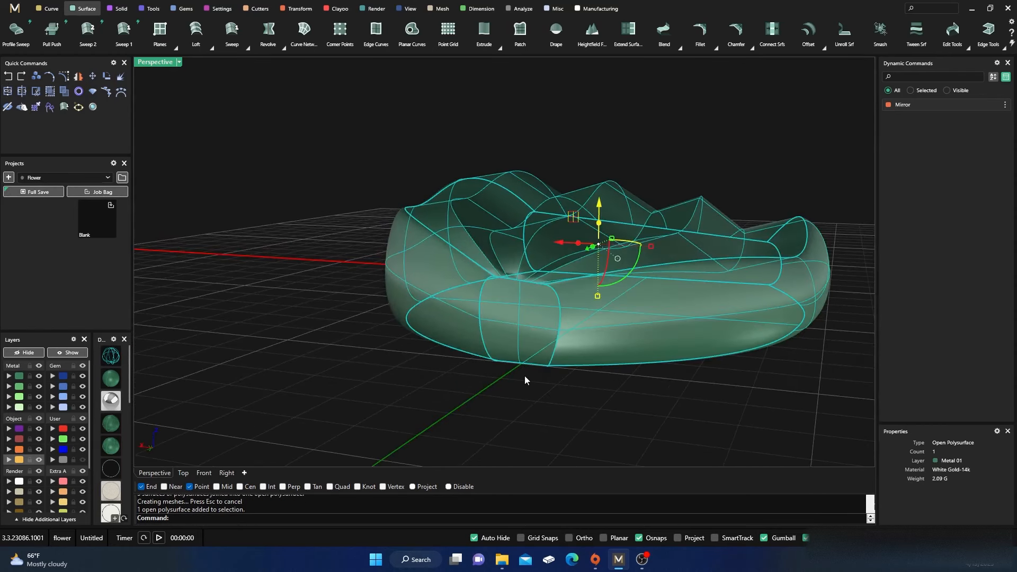
pyautogui.scroll(8, 521, 293)
pyautogui.moveTo(516, 286); pyautogui.dragTo(491, 293, button='right')
pyautogui.scroll(-8, 488, 295)
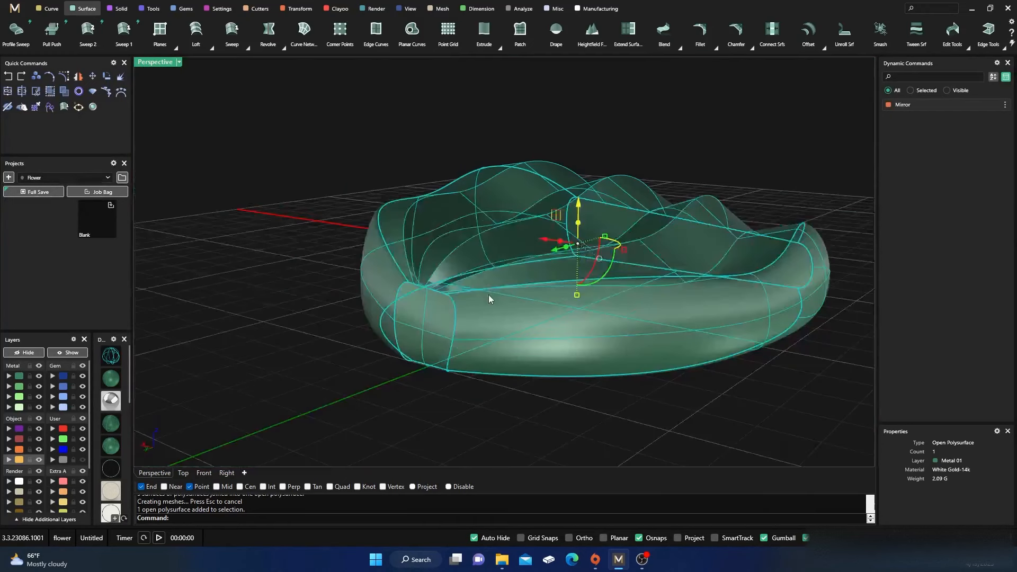
pyautogui.scroll(-6, 489, 300)
pyautogui.moveTo(598, 379); pyautogui.dragTo(386, 370, button='right')
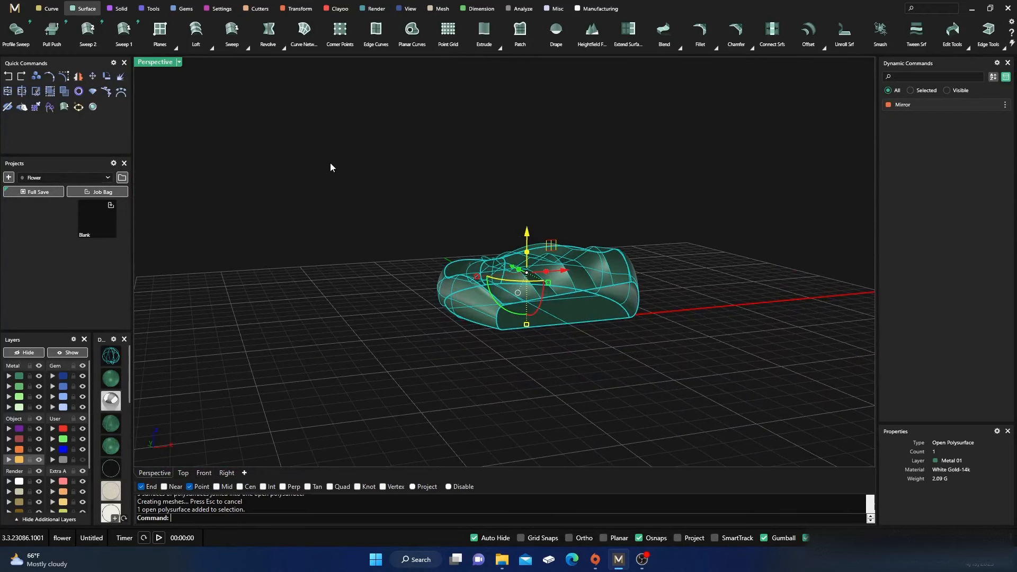
# - Try to close the joined petal's open wide end with the Cap command, running it twice
pyautogui.write('Cap')
pyautogui.press('Return')
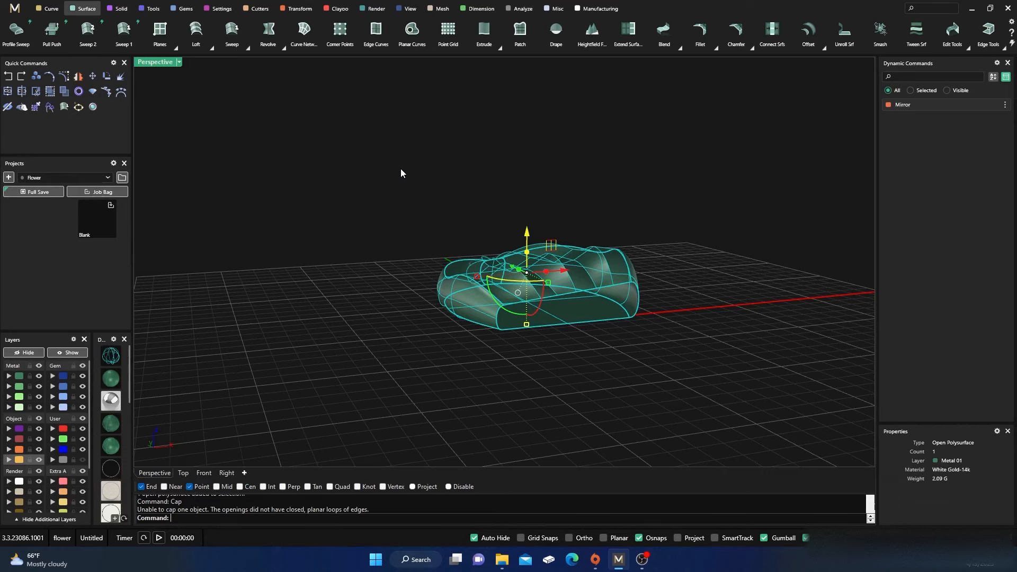
pyautogui.click(498, 364)
pyautogui.click(528, 313)
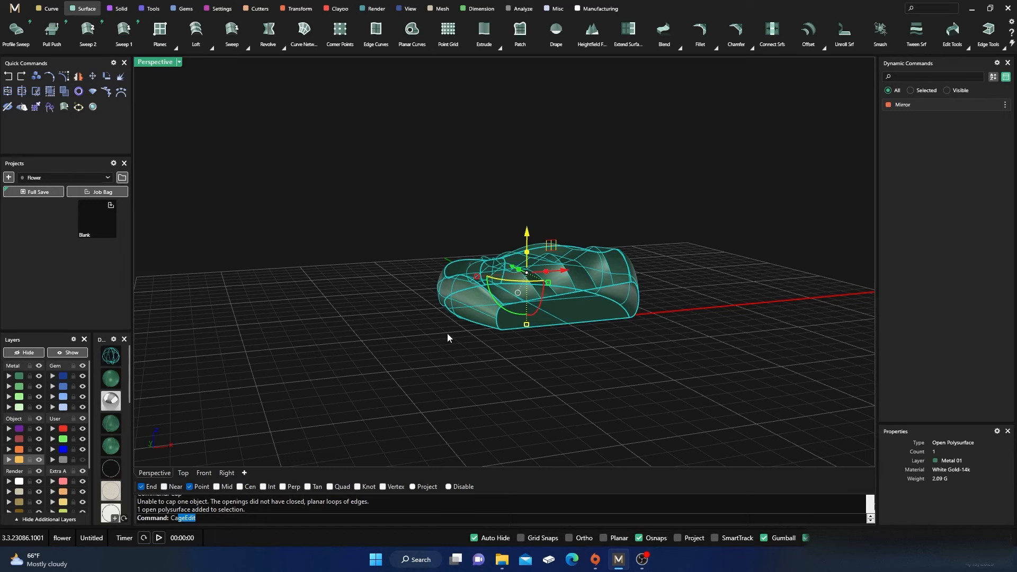
pyautogui.press('Return')
# - Deselect the petal and undo the join of its five surfaces
pyautogui.click(507, 335)
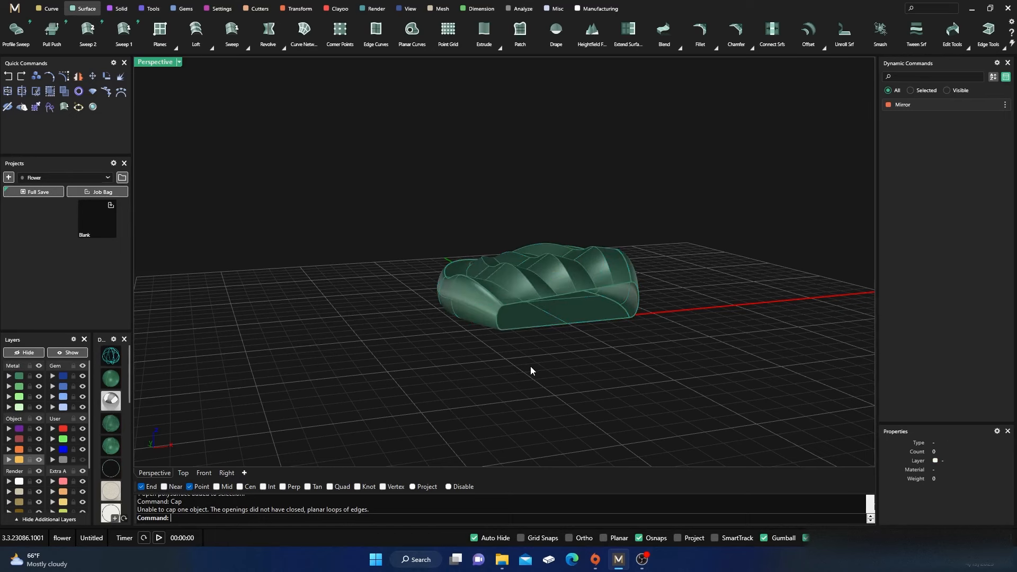
pyautogui.scroll(5, 520, 365)
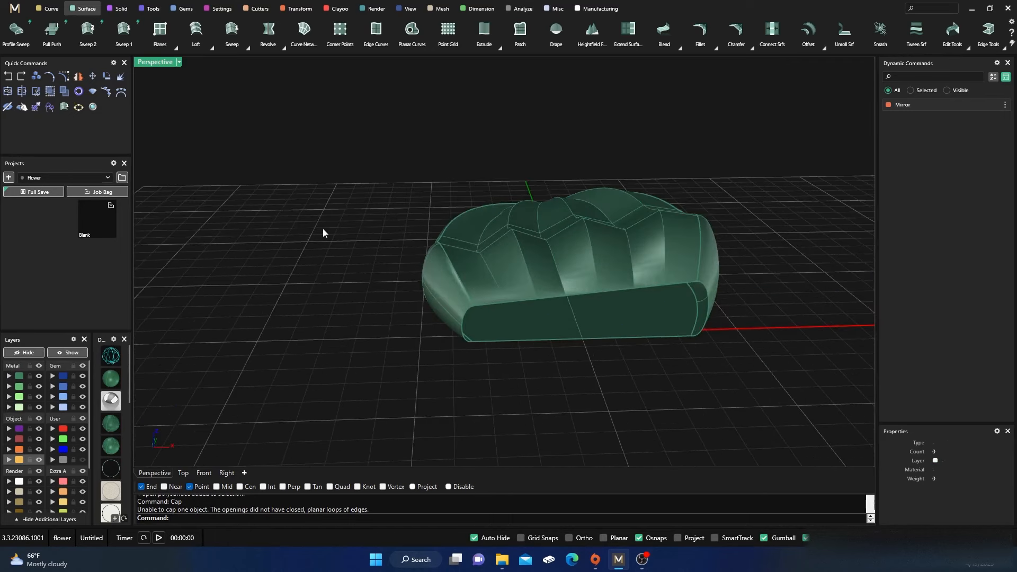
pyautogui.click(36, 108)
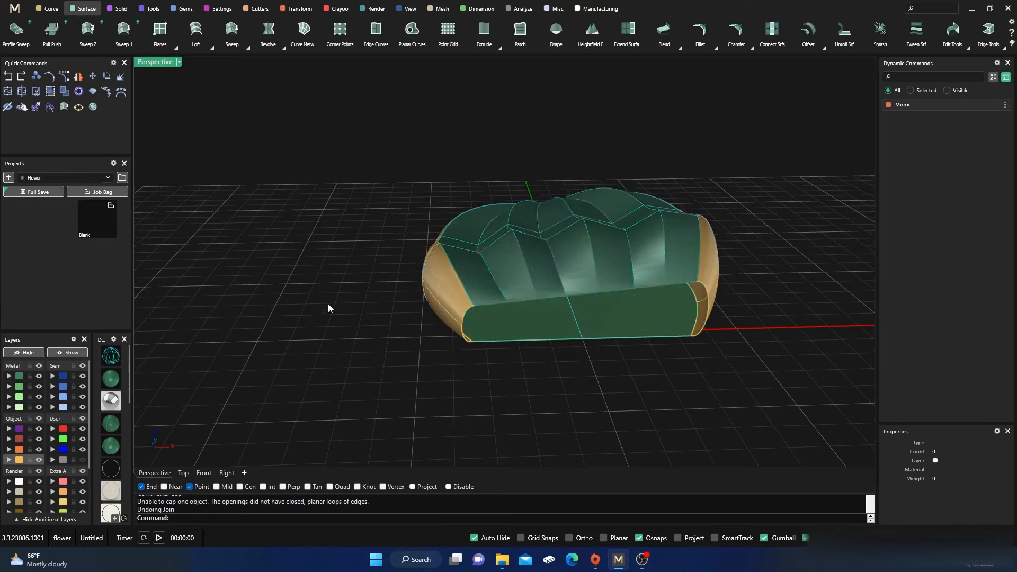
# - Start a surface blend between the upper and lower edges of the petal's open wide end, with tangency on both edges
pyautogui.click(680, 47)
pyautogui.click(697, 73)
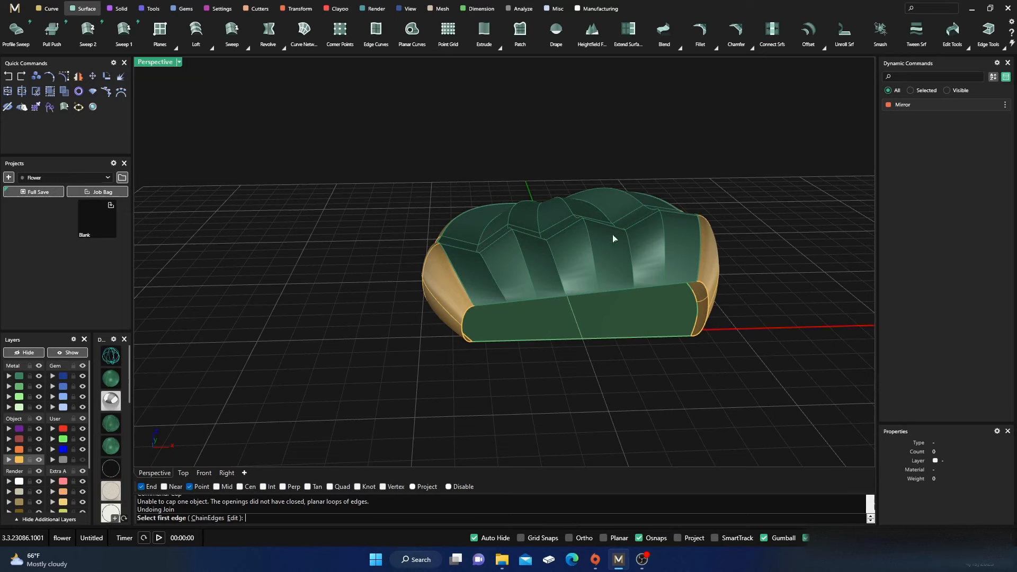
pyautogui.click(689, 288)
pyautogui.click(683, 338)
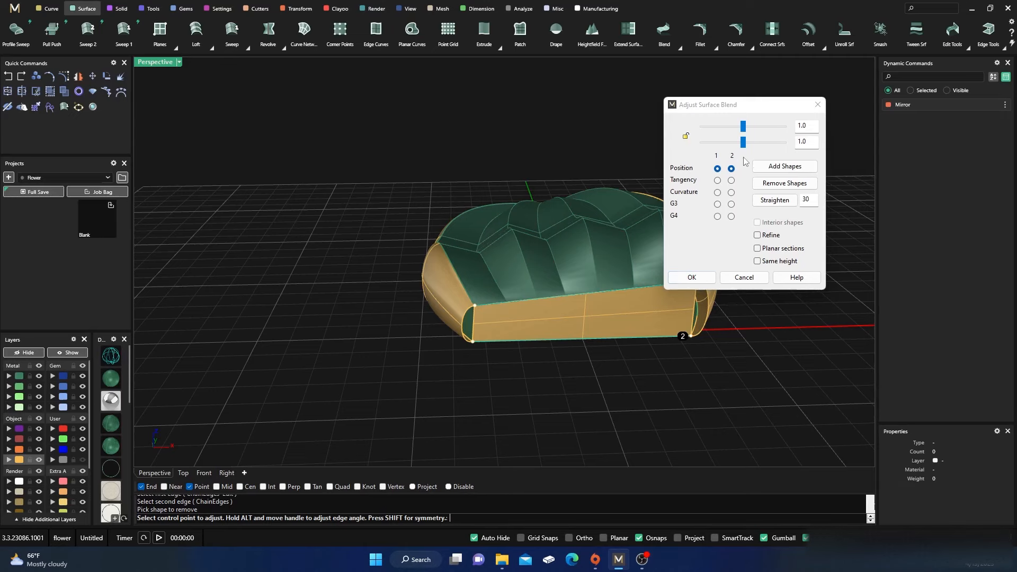
pyautogui.click(717, 181)
pyautogui.click(731, 180)
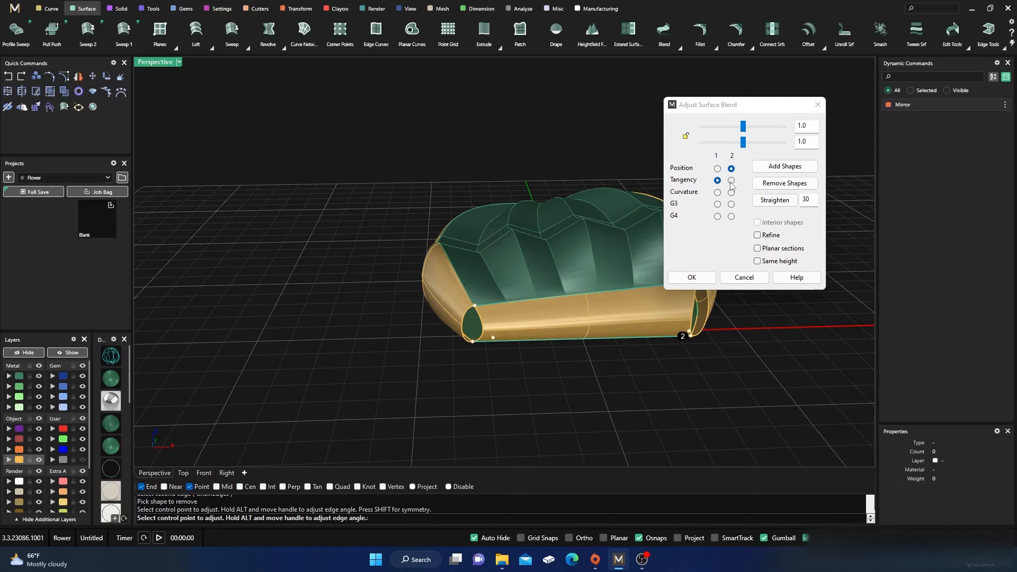
# - Reduce the wide-end blend's bulge to about 0.435 on the upper edge and 0.25 on the lower edge, and create it
pyautogui.moveTo(583, 318); pyautogui.dragTo(530, 321, button='right')
pyautogui.moveTo(747, 143); pyautogui.dragTo(720, 131)
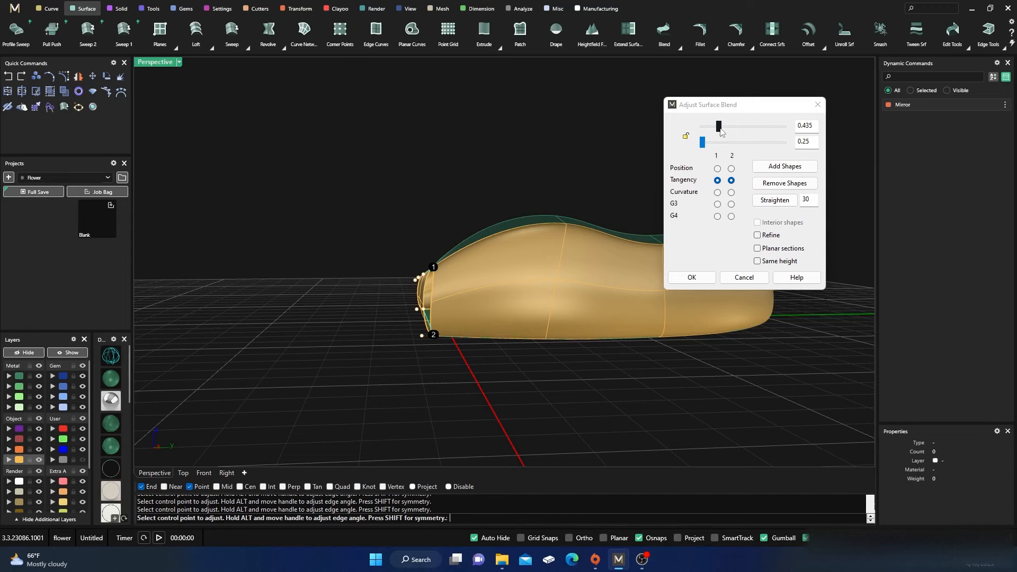
pyautogui.click(692, 277)
pyautogui.moveTo(488, 367); pyautogui.dragTo(555, 377, button='right')
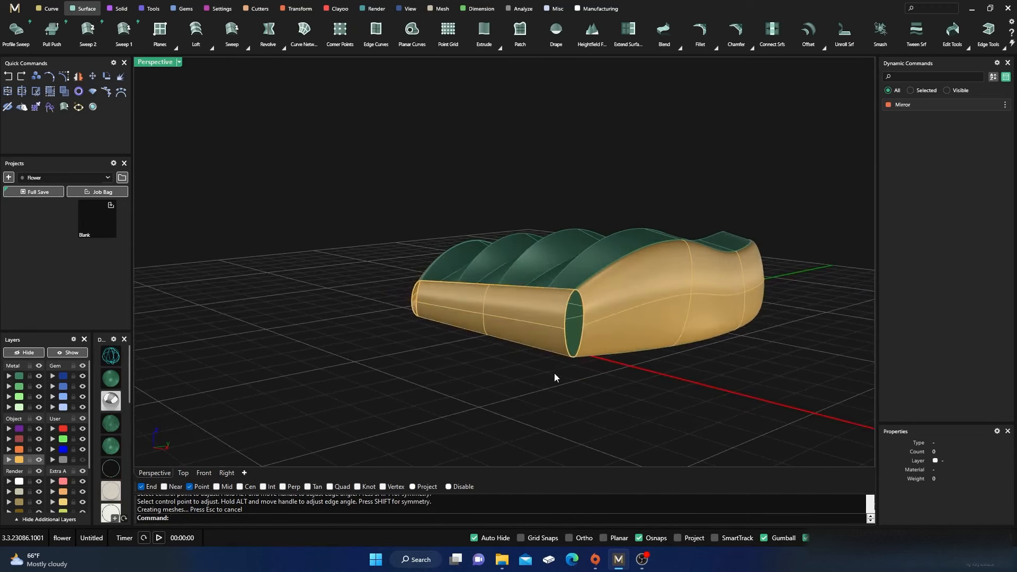
pyautogui.rightClick(555, 374)
pyautogui.click(567, 325)
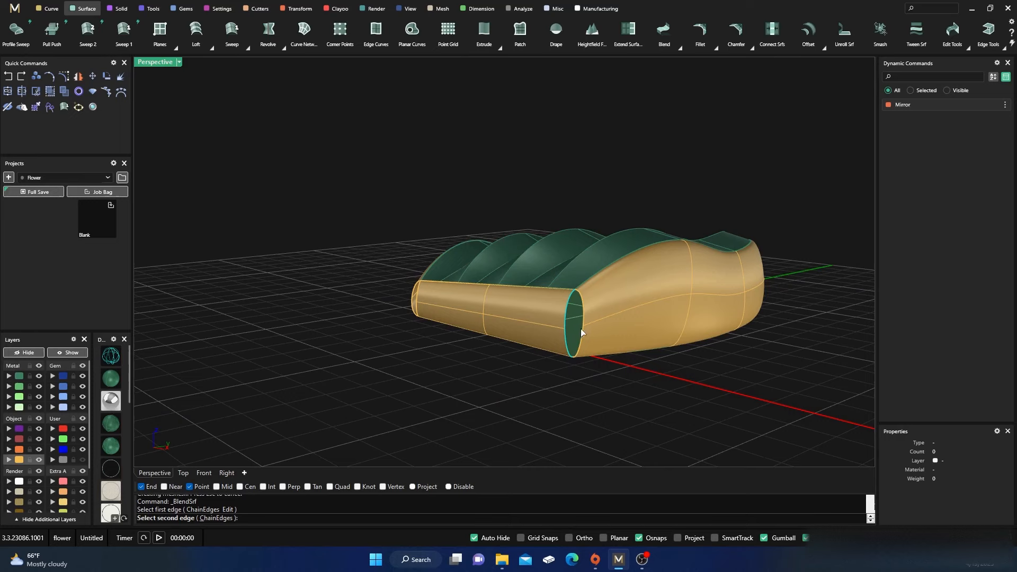
pyautogui.click(581, 331)
pyautogui.click(745, 277)
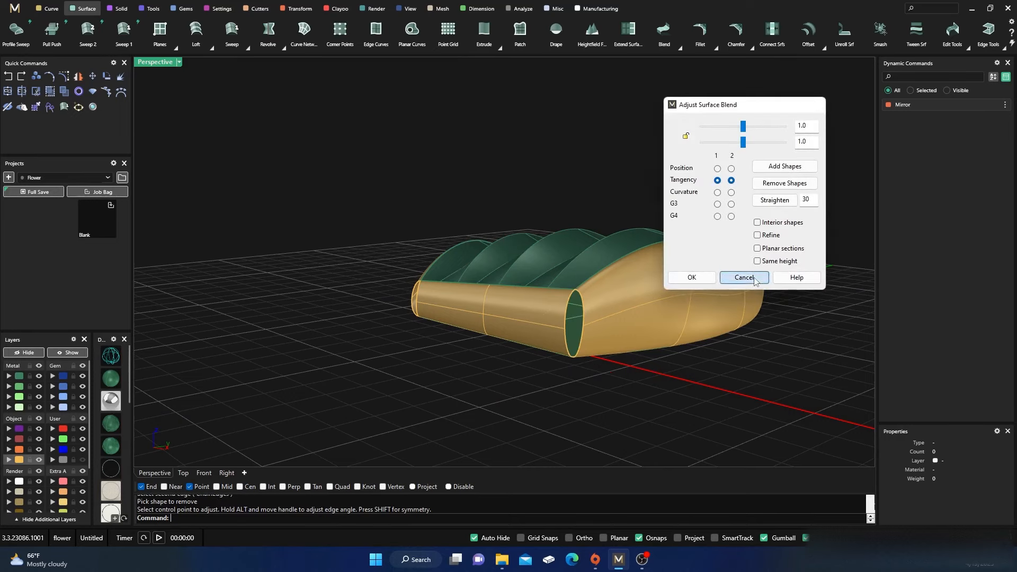
# - Close one oval side opening of the wide end with a tangency blend between its two edges, picked at their lower ends
pyautogui.rightClick(596, 401)
pyautogui.click(571, 355)
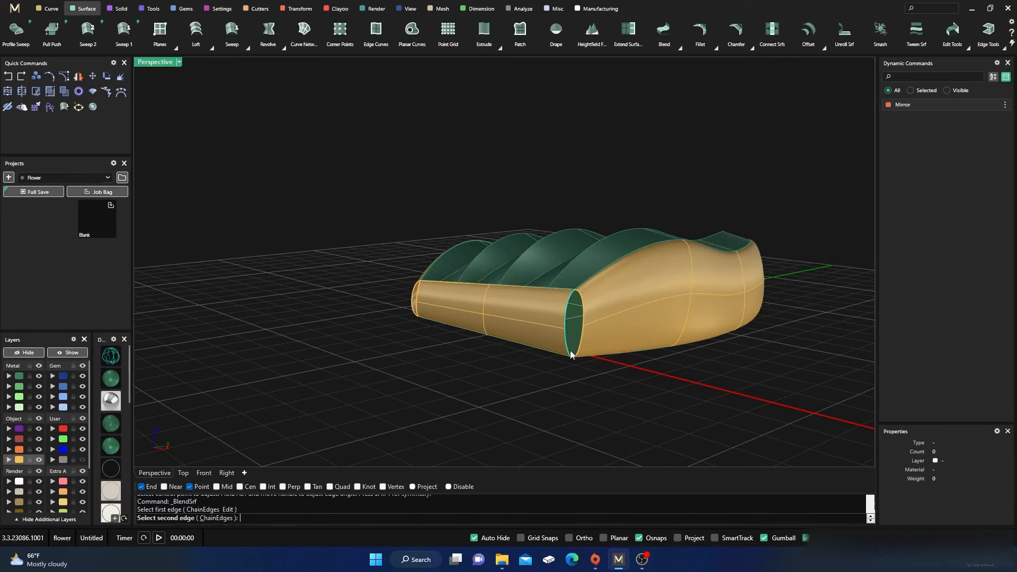
pyautogui.click(574, 355)
pyautogui.click(697, 278)
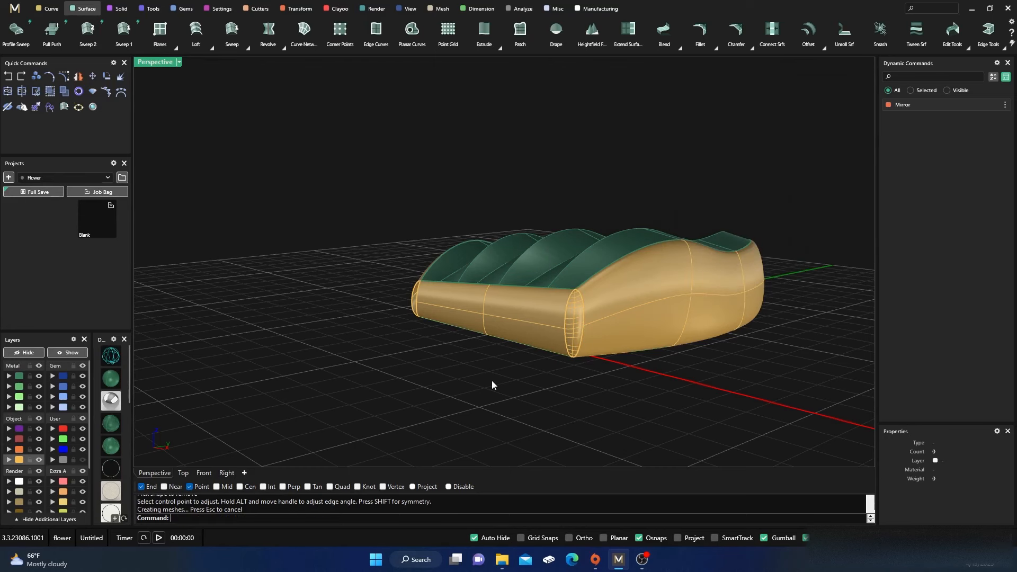
# - Close the opposite oval side opening of the wide end with a tangency blend between its two edges
pyautogui.moveTo(492, 384); pyautogui.dragTo(607, 386, button='right')
pyautogui.rightClick(546, 355)
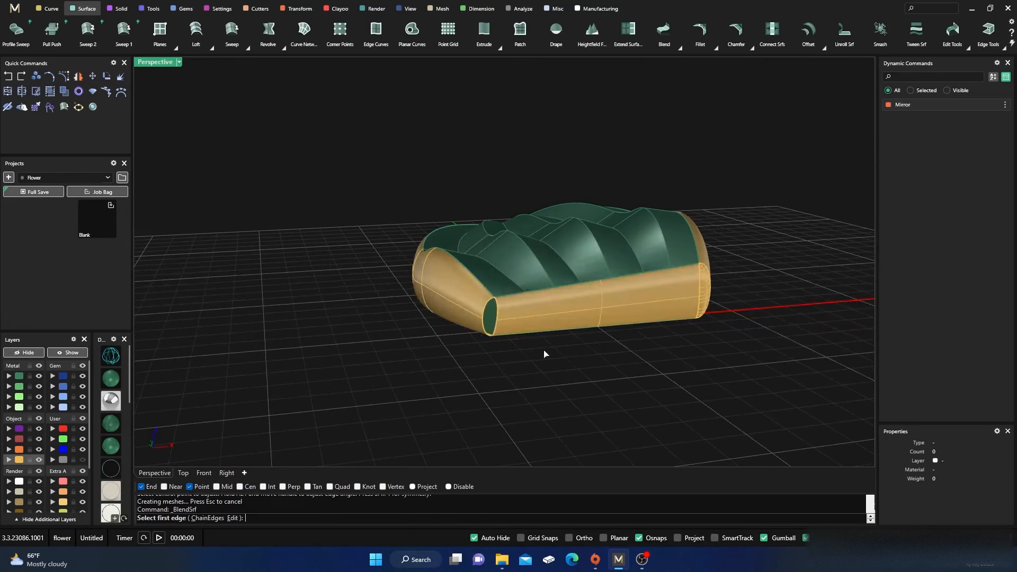
pyautogui.click(496, 333)
pyautogui.click(489, 338)
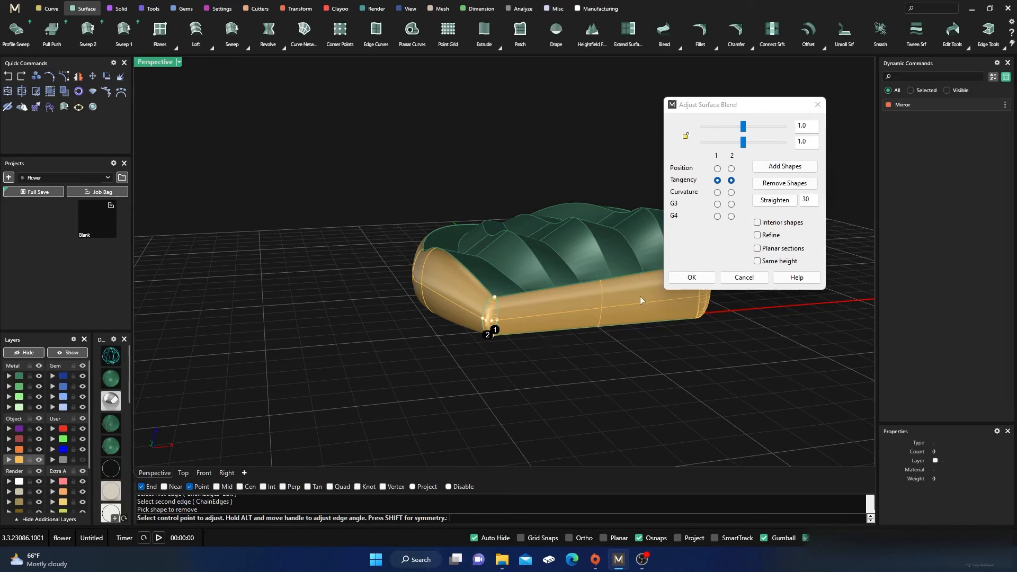
pyautogui.click(682, 275)
pyautogui.moveTo(481, 389); pyautogui.dragTo(434, 314, button='right')
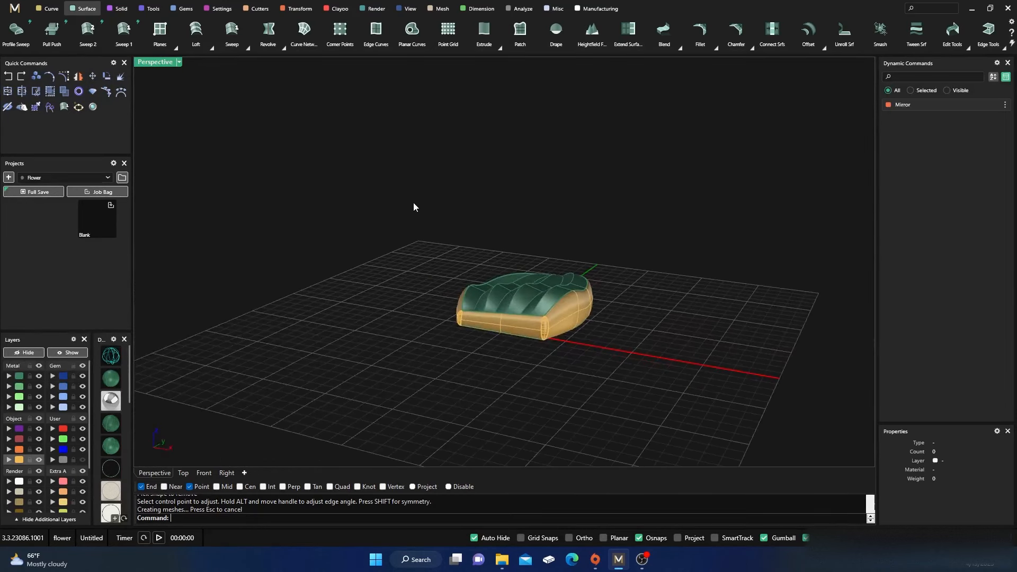
# - Select all eight petal surfaces and join them into one object, accepting the history warning
pyautogui.moveTo(414, 207); pyautogui.dragTo(632, 401)
pyautogui.moveTo(403, 290); pyautogui.dragTo(221, 213, button='right')
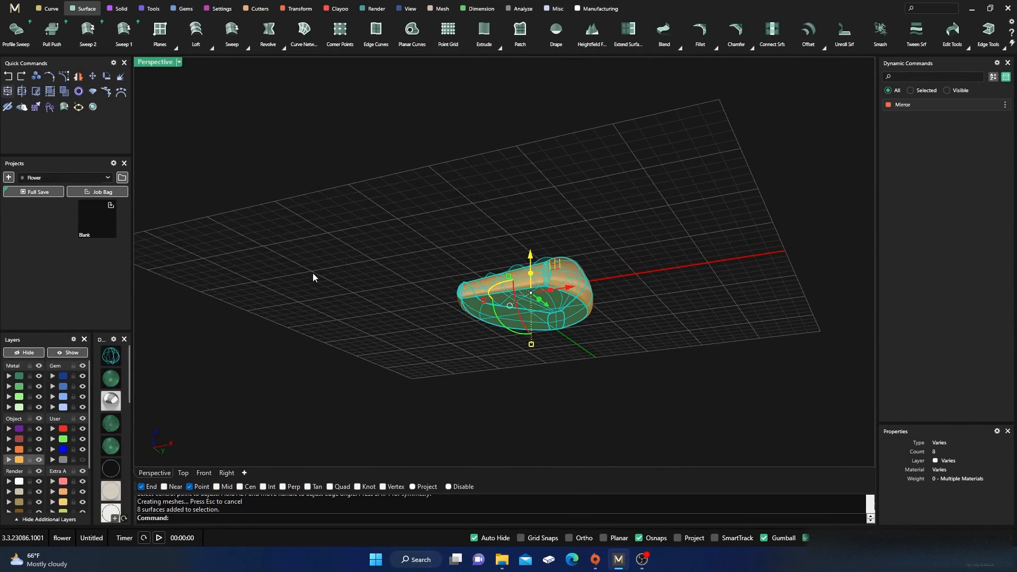
pyautogui.hotkey('ctrl', 'j')
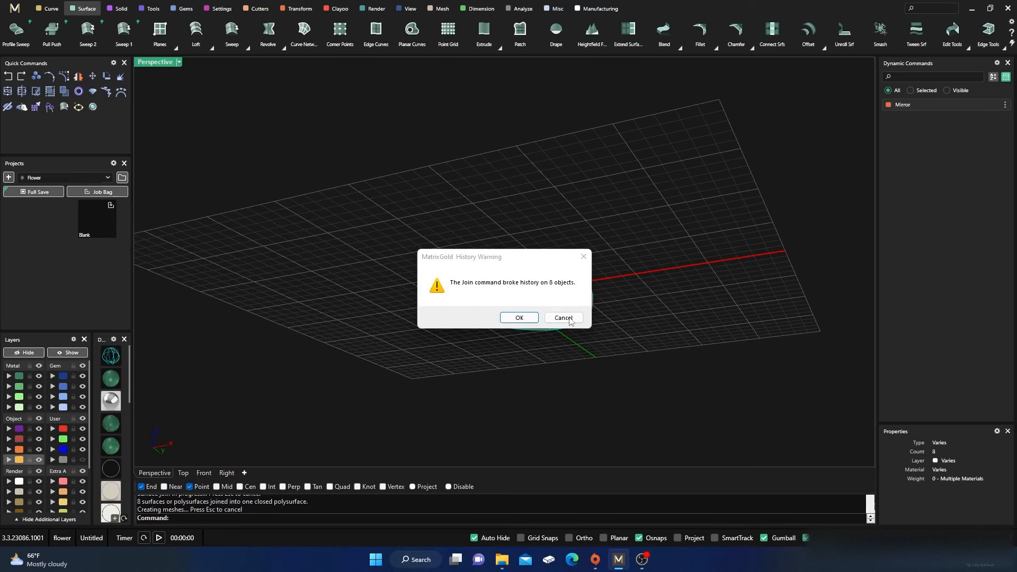
pyautogui.click(520, 319)
# - Select the joined petal and move it to the Metal 02 layer
pyautogui.click(439, 351)
pyautogui.click(504, 320)
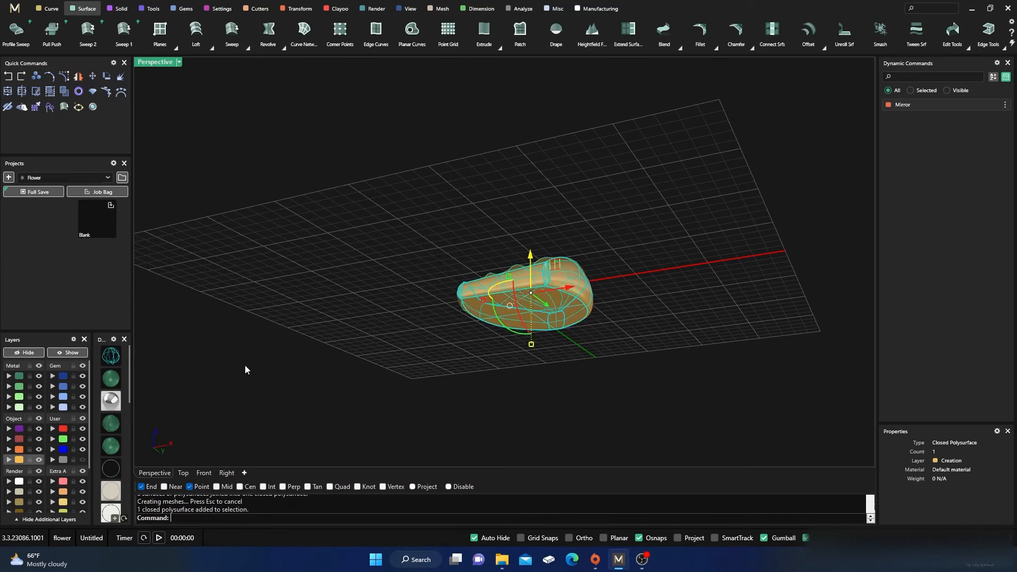
pyautogui.click(6, 389)
pyautogui.click(377, 340)
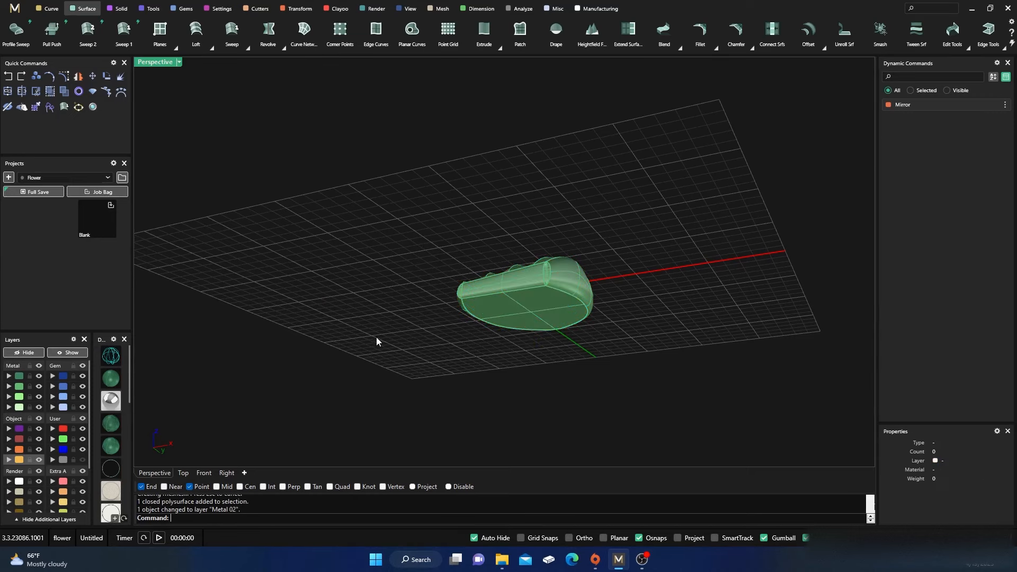
# - Examine the closed petal's flat base, straight end and ridged top for clean blends
pyautogui.moveTo(377, 341); pyautogui.dragTo(504, 352, button='right')
pyautogui.click(556, 294)
pyautogui.moveTo(533, 319); pyautogui.dragTo(456, 401, button='right')
pyautogui.click(507, 395)
pyautogui.scroll(-5, 458, 330)
pyautogui.moveTo(458, 330); pyautogui.dragTo(477, 375, button='right')
pyautogui.scroll(12, 502, 278)
pyautogui.moveTo(504, 341); pyautogui.dragTo(480, 276, button='right')
pyautogui.scroll(-9, 469, 269)
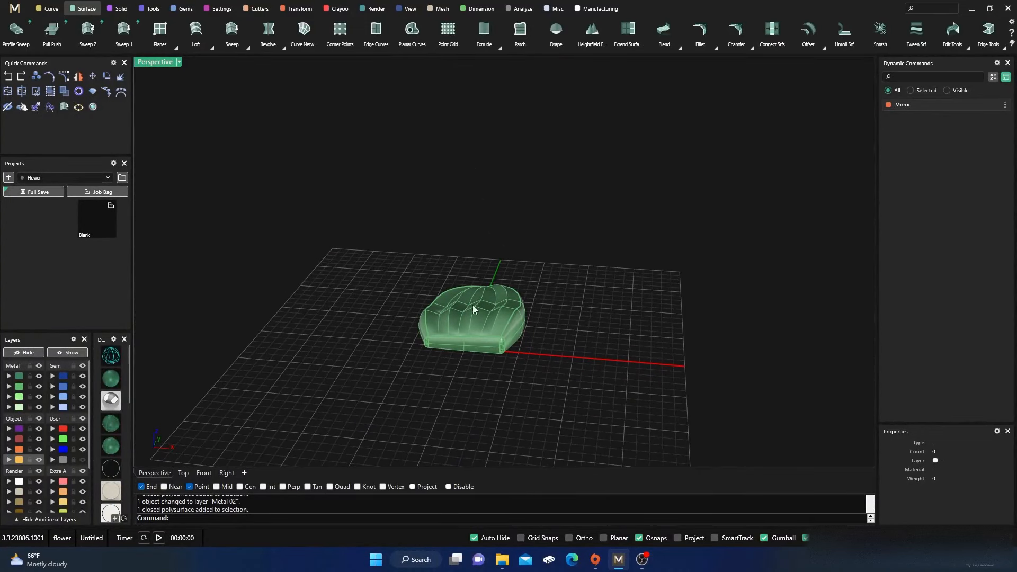
pyautogui.scroll(10, 473, 312)
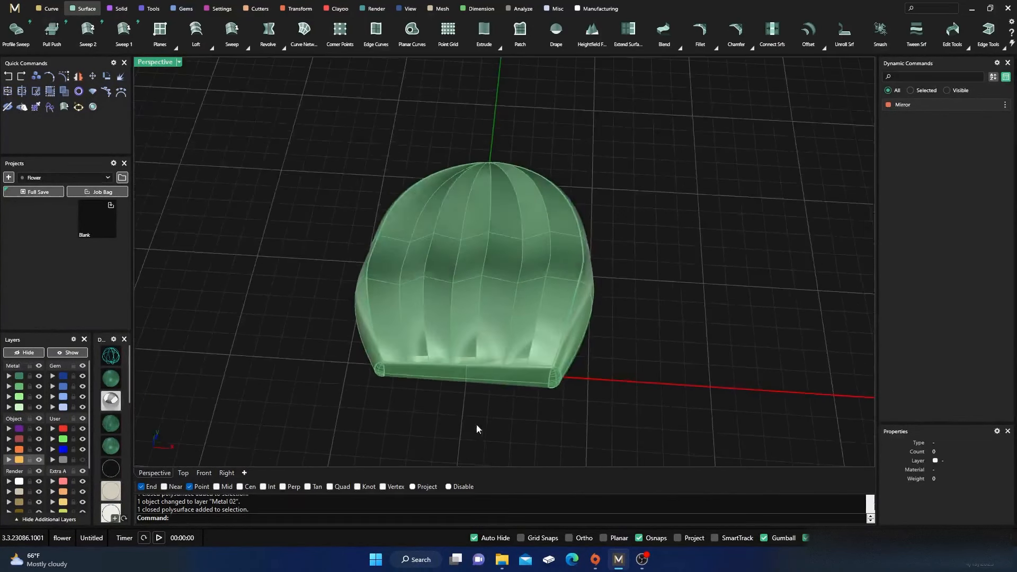
pyautogui.scroll(-3, 477, 429)
pyautogui.moveTo(477, 430); pyautogui.dragTo(468, 391, button='right')
pyautogui.scroll(5, 465, 341)
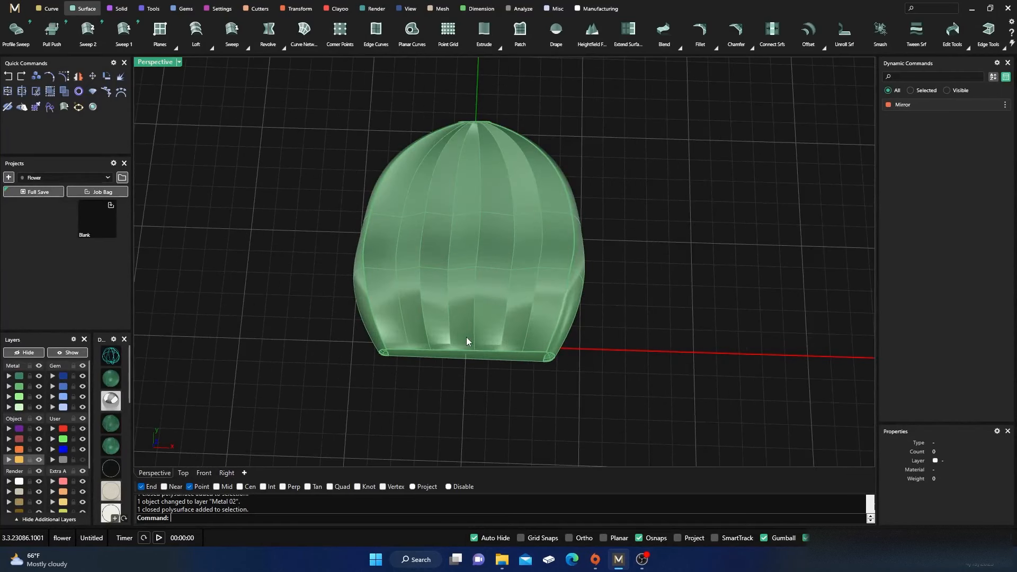
pyautogui.scroll(-4, 466, 337)
pyautogui.scroll(-3, 445, 298)
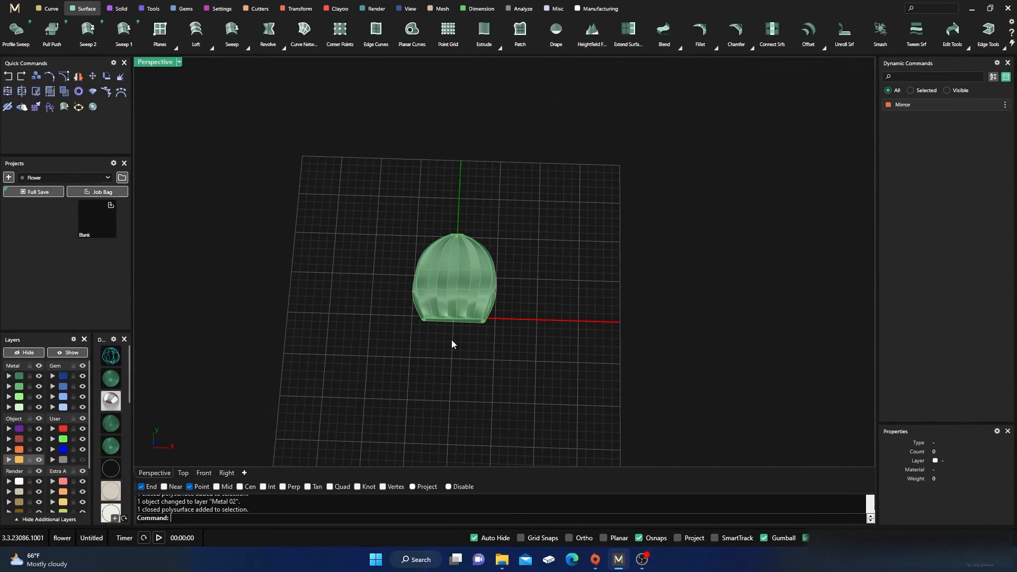
# - Select the petal, show all four viewports, and start a Taper from the side at its straight end near the origin
pyautogui.click(460, 306)
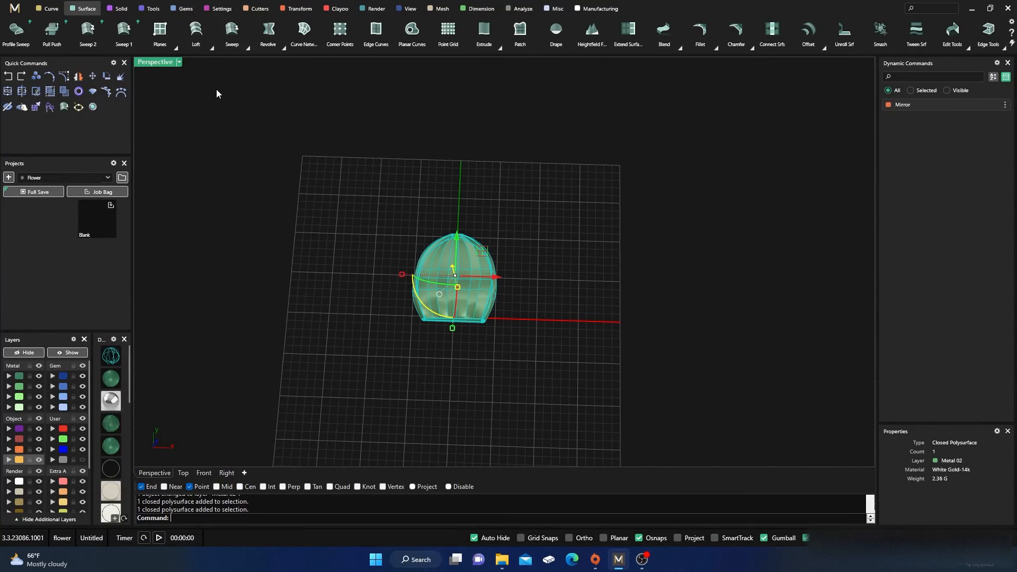
pyautogui.doubleClick(175, 63)
pyautogui.scroll(2, 698, 190)
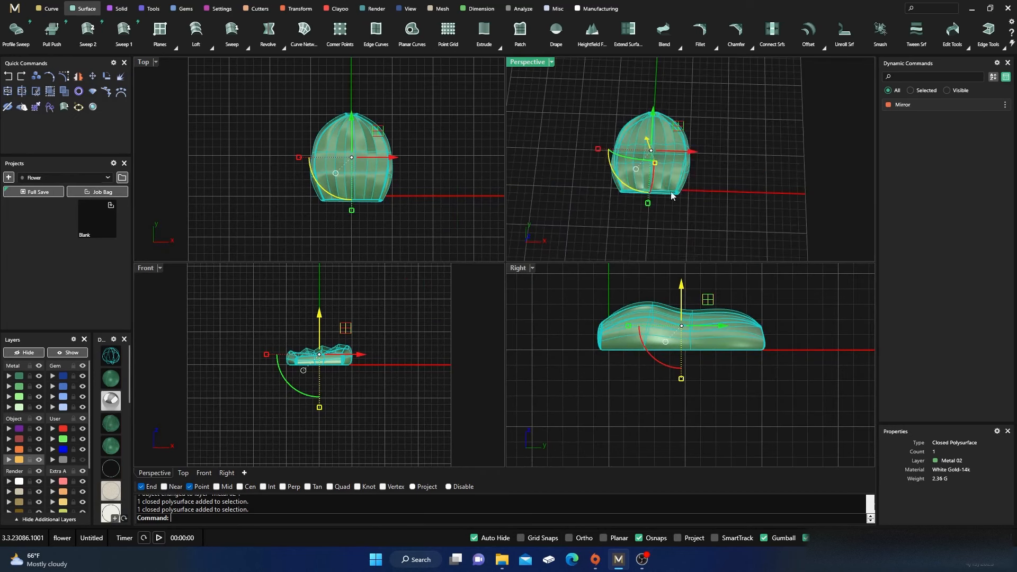
pyautogui.click(298, 9)
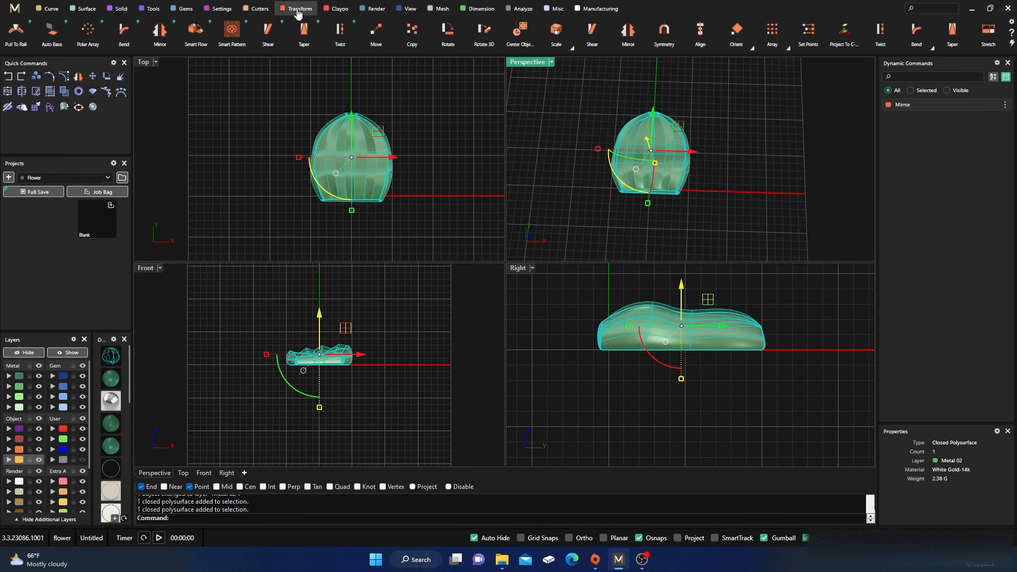
pyautogui.click(304, 35)
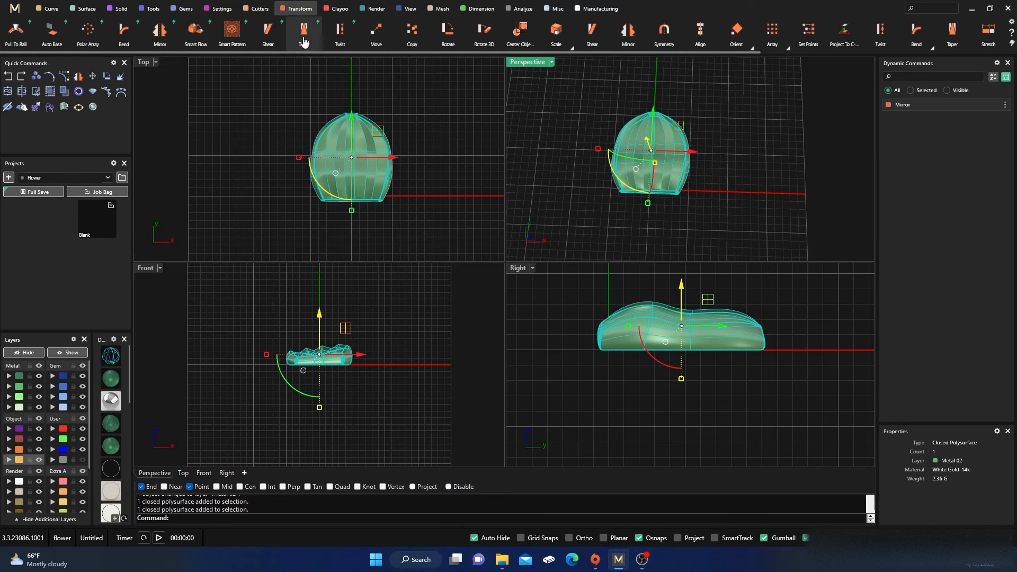
pyautogui.moveTo(569, 219); pyautogui.dragTo(568, 153, button='right')
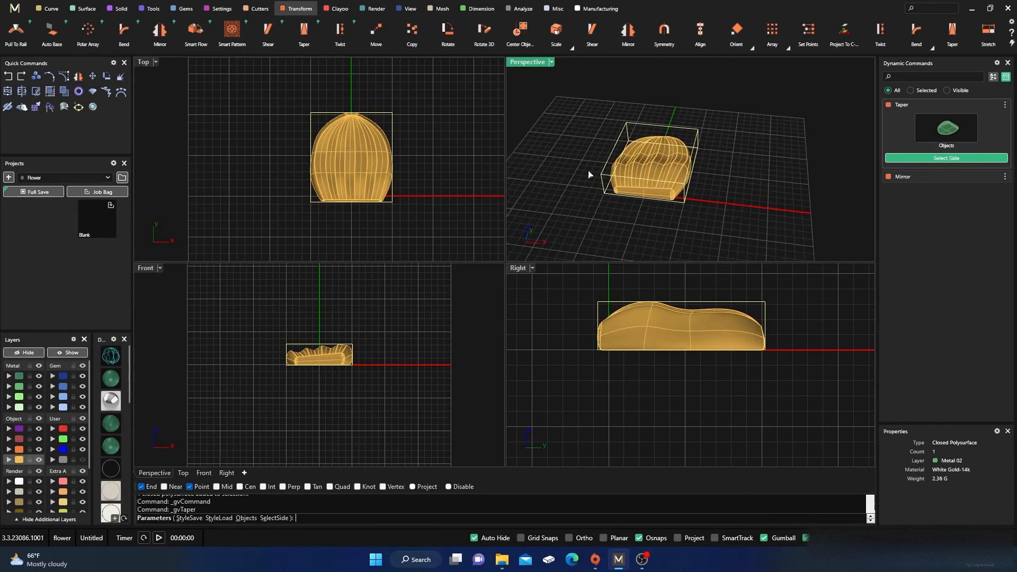
pyautogui.click(635, 189)
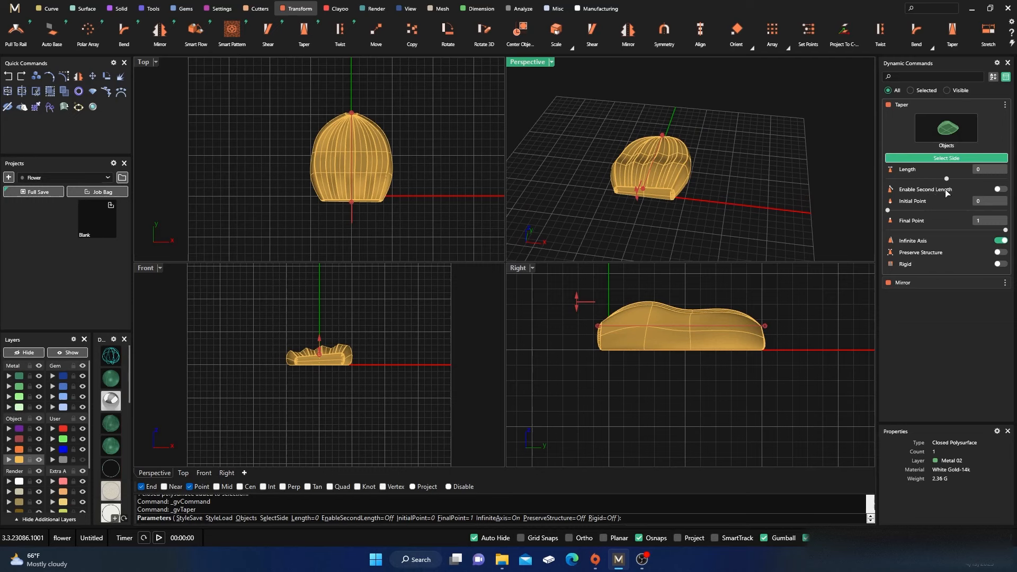
# - Enable the taper's second length at -3.5 to narrow the petal's straight end, apply it, and delete the original petal
pyautogui.click(1000, 189)
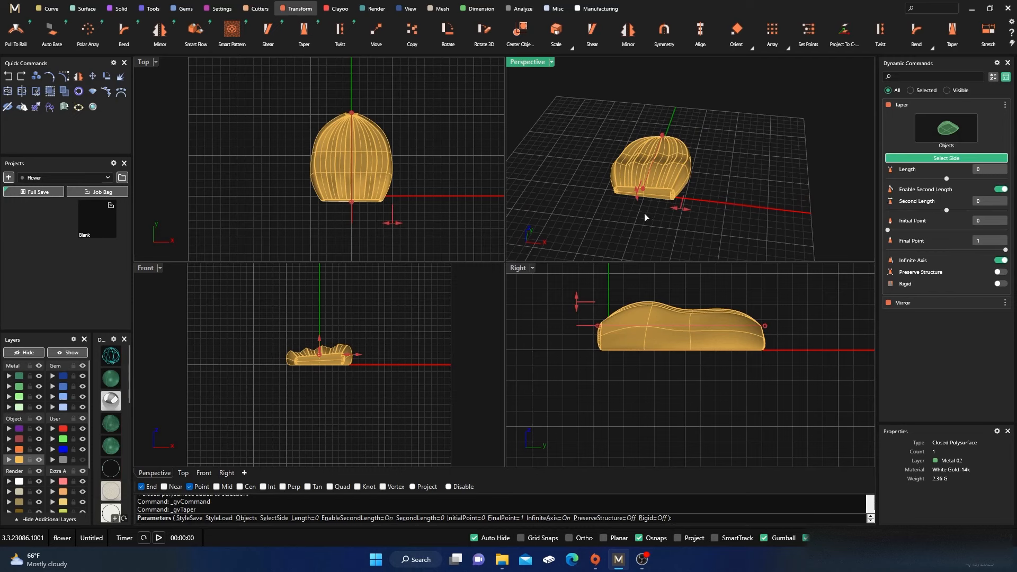
pyautogui.moveTo(680, 209); pyautogui.dragTo(653, 207)
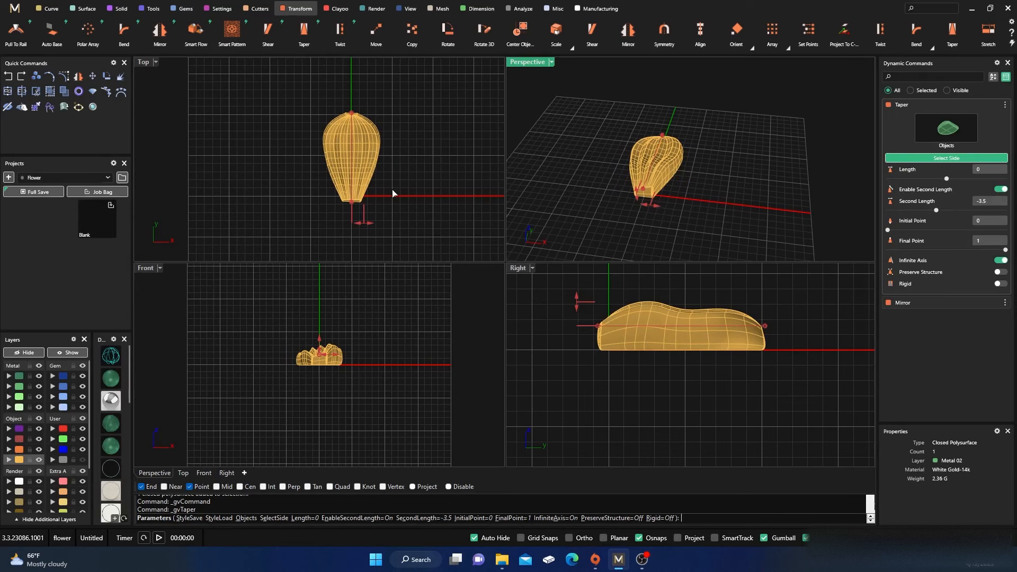
pyautogui.rightClick(406, 200)
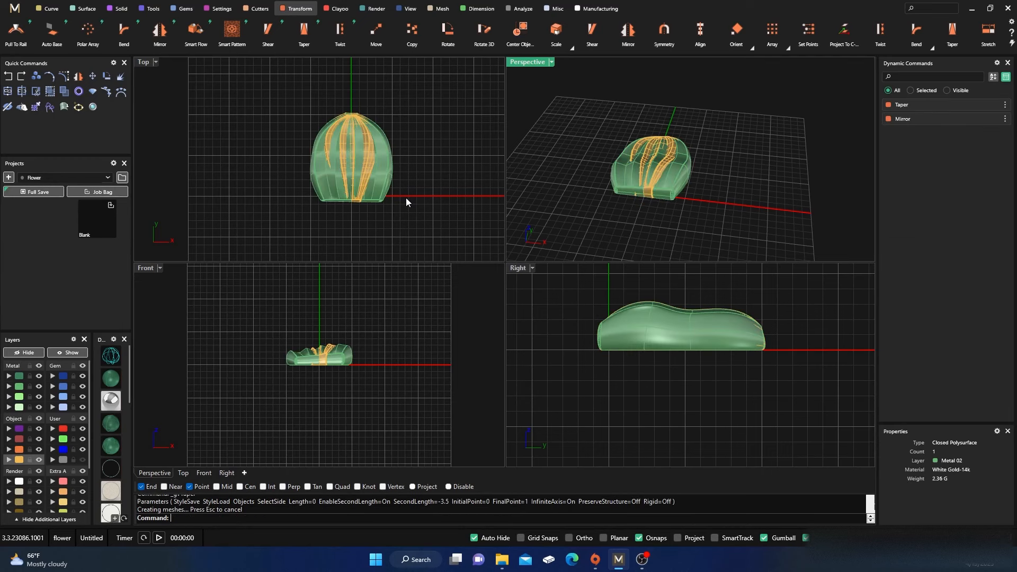
pyautogui.press('Delete')
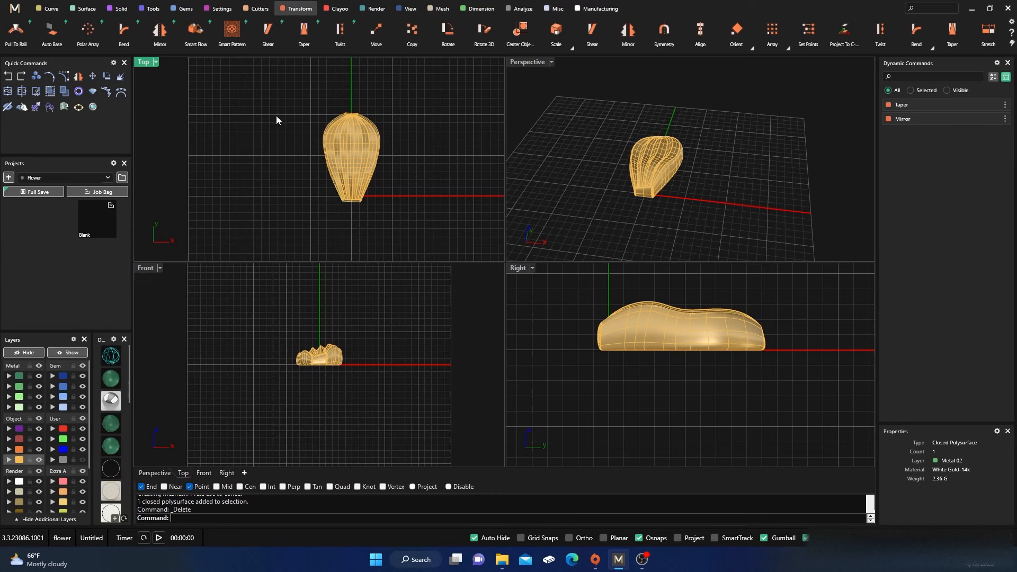
# - Select the tapered petal, move it to the Metal 01 layer, and deselect it
pyautogui.scroll(5, 382, 172)
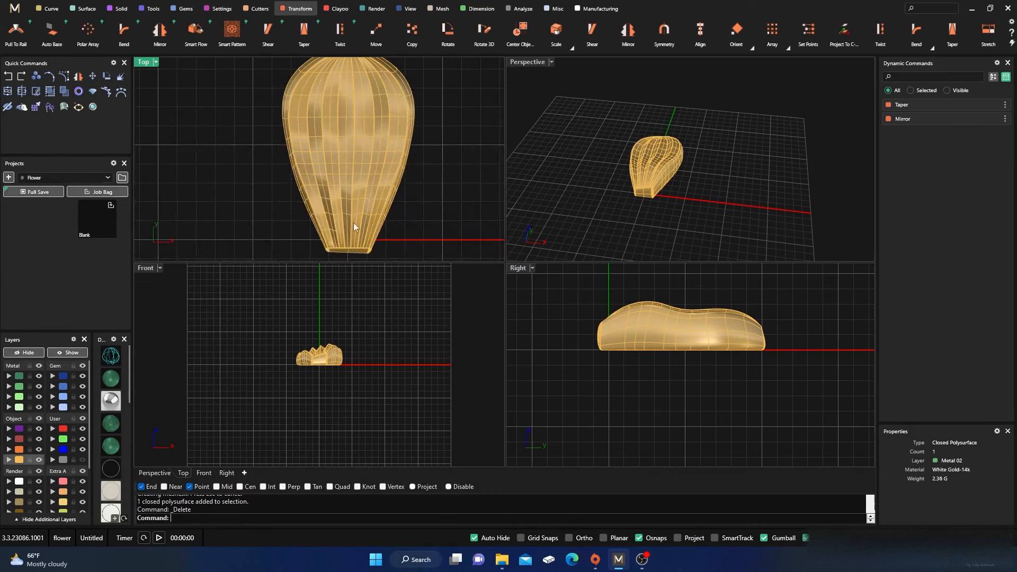
pyautogui.scroll(5, 330, 354)
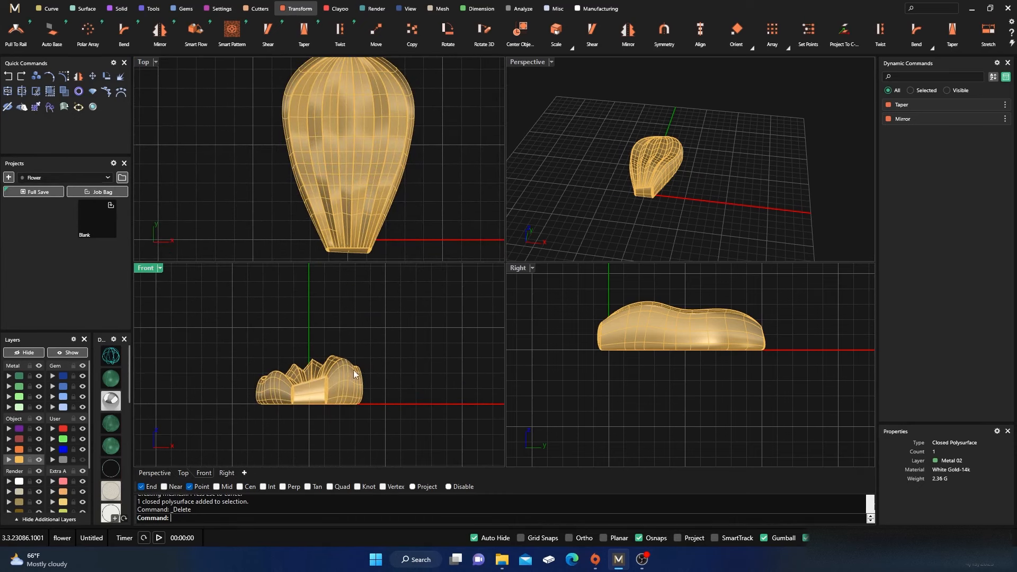
pyautogui.scroll(-8, 367, 132)
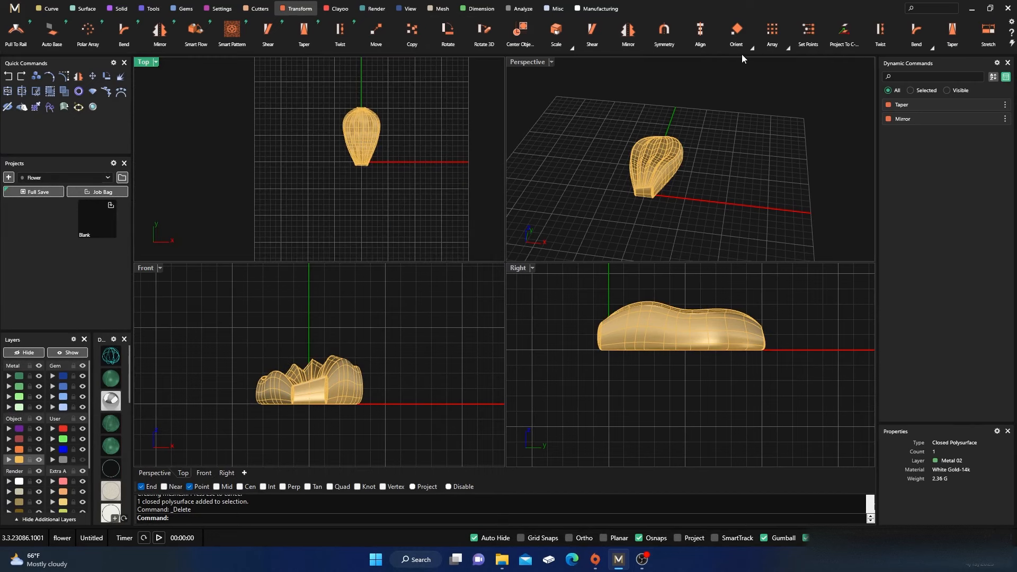
pyautogui.click(365, 128)
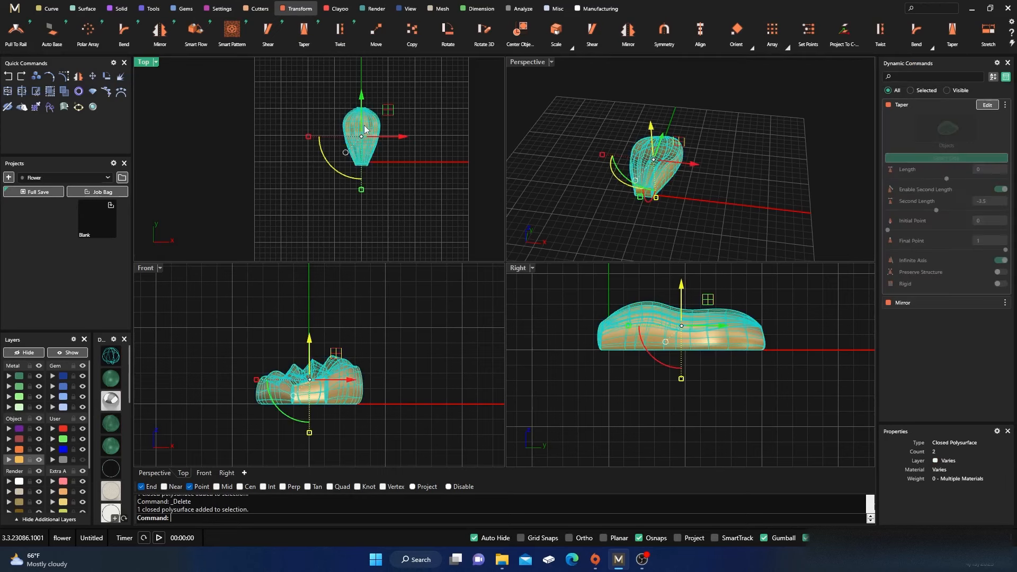
pyautogui.click(9, 377)
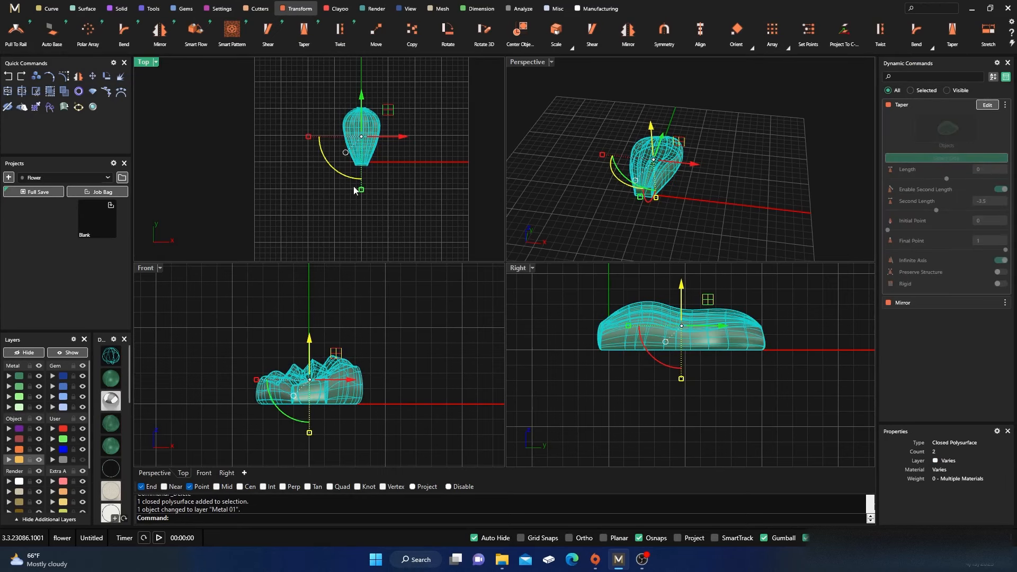
pyautogui.click(438, 153)
# - Change the Top viewport's display mode to smooth shading without surface isocurves
pyautogui.scroll(-5, 107, 471)
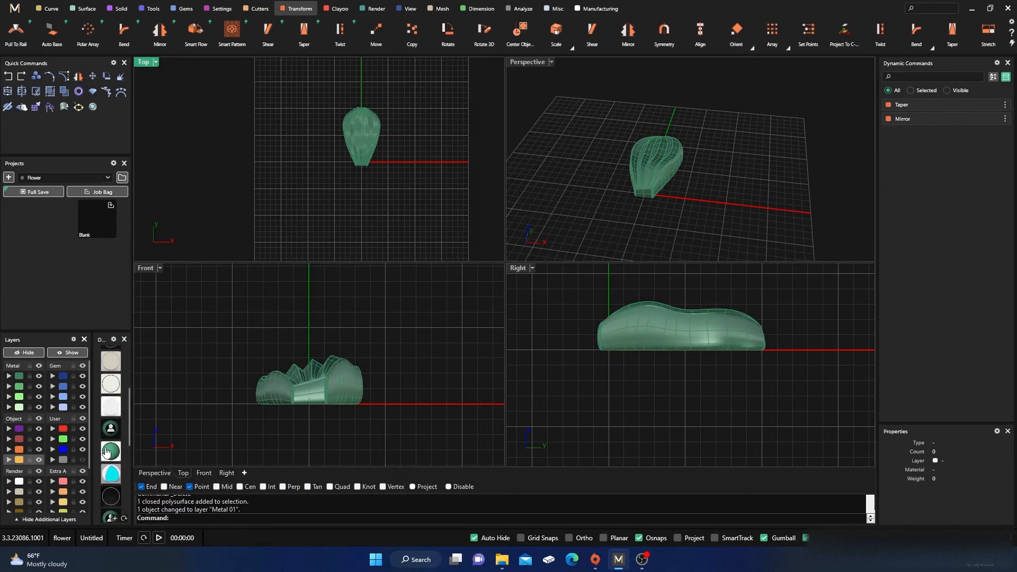
pyautogui.click(106, 459)
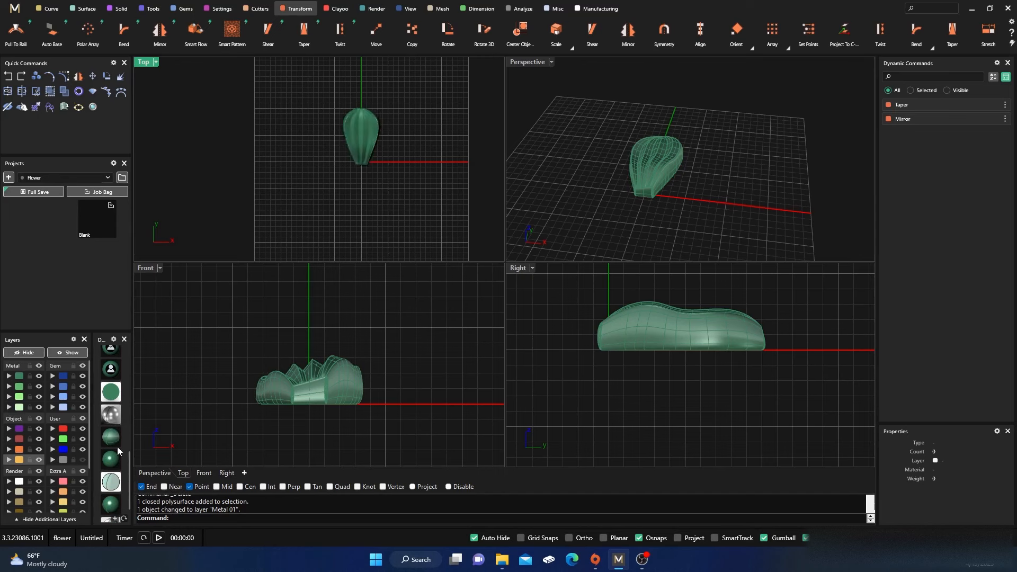
pyautogui.scroll(4, 376, 151)
# - Select the tapered petal and move it outward along the Y axis, leaving an open gap at the origin
pyautogui.click(360, 139)
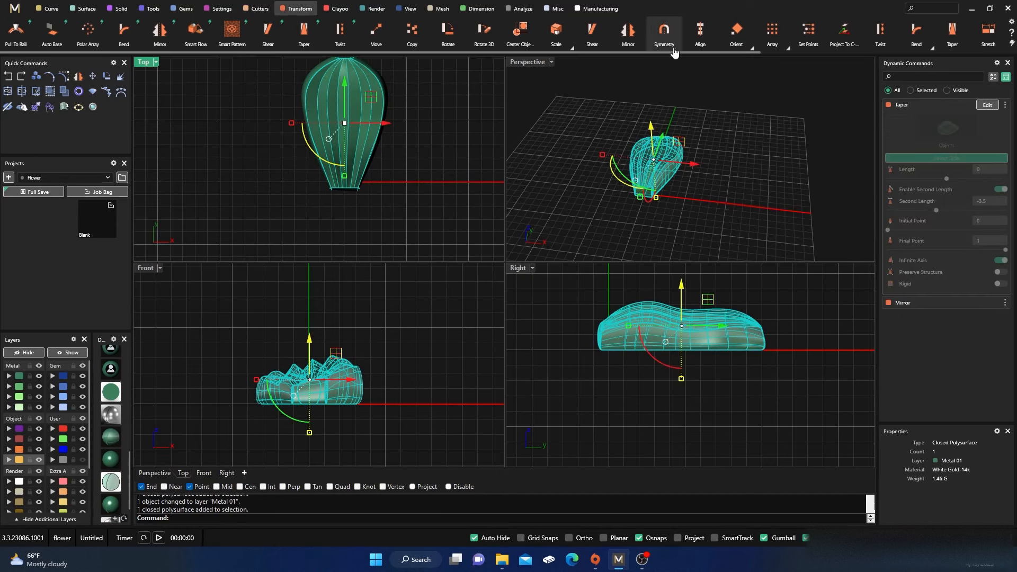
pyautogui.scroll(-2, 411, 206)
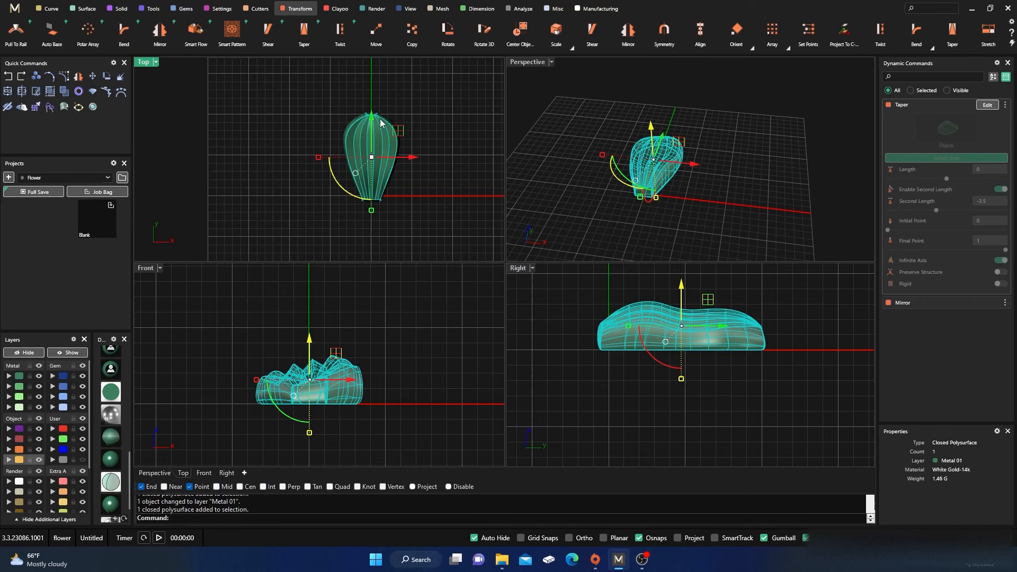
pyautogui.moveTo(380, 123); pyautogui.dragTo(385, 105)
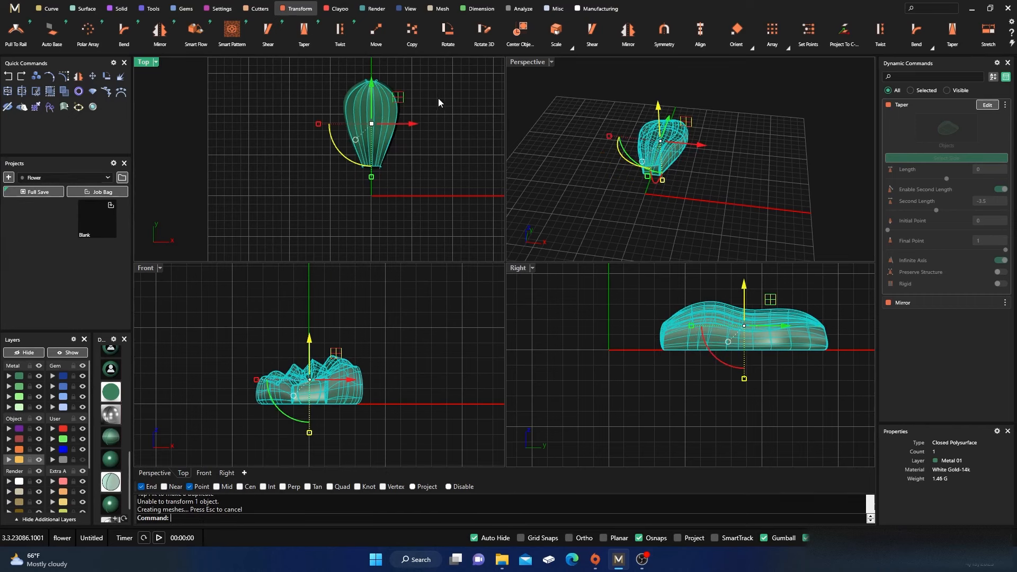
# - Try a polar array of 10 petals around the origin over 360 degrees, and undo it
pyautogui.click(787, 48)
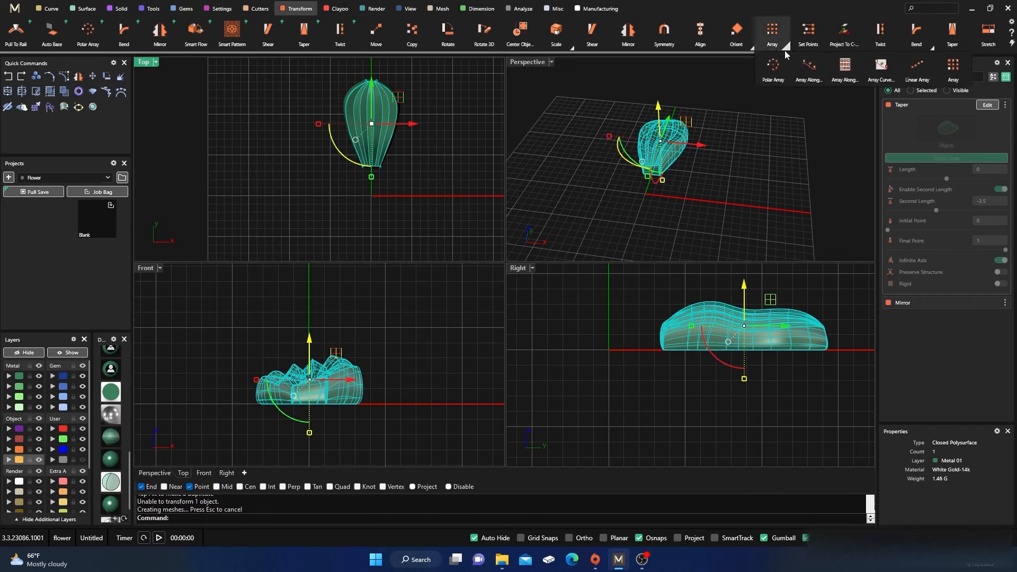
pyautogui.click(775, 63)
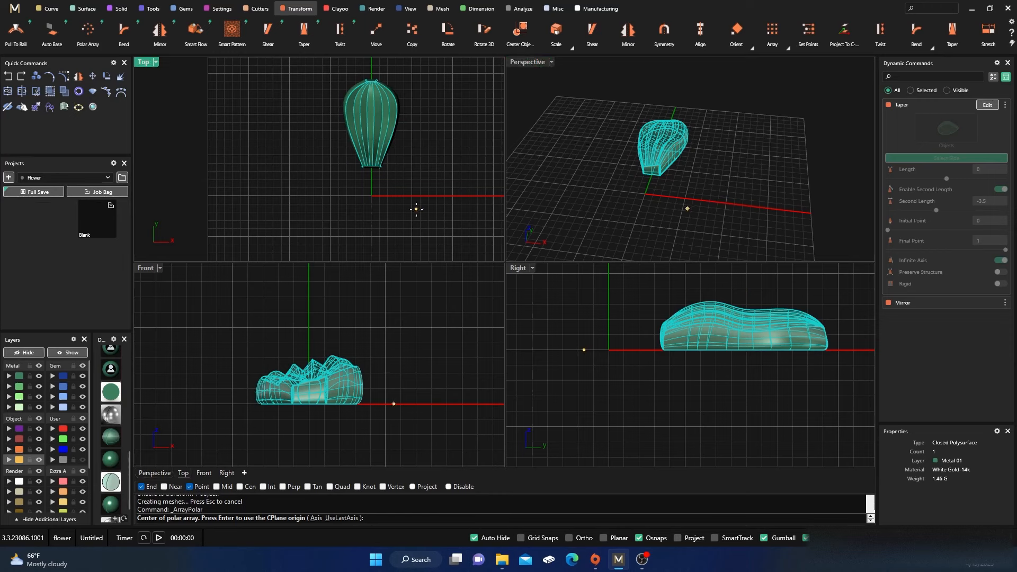
pyautogui.press('Return')
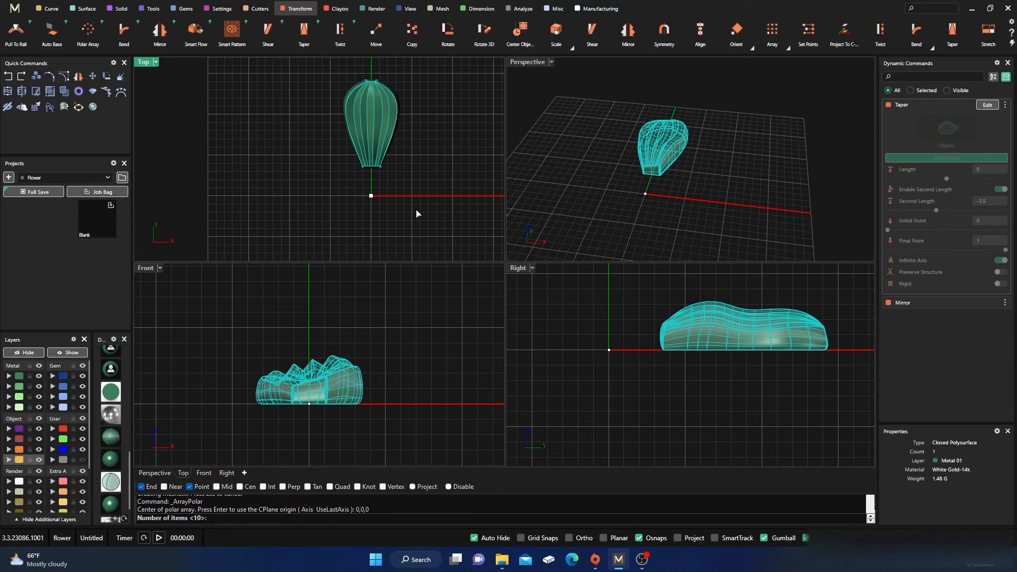
pyautogui.press('Return')
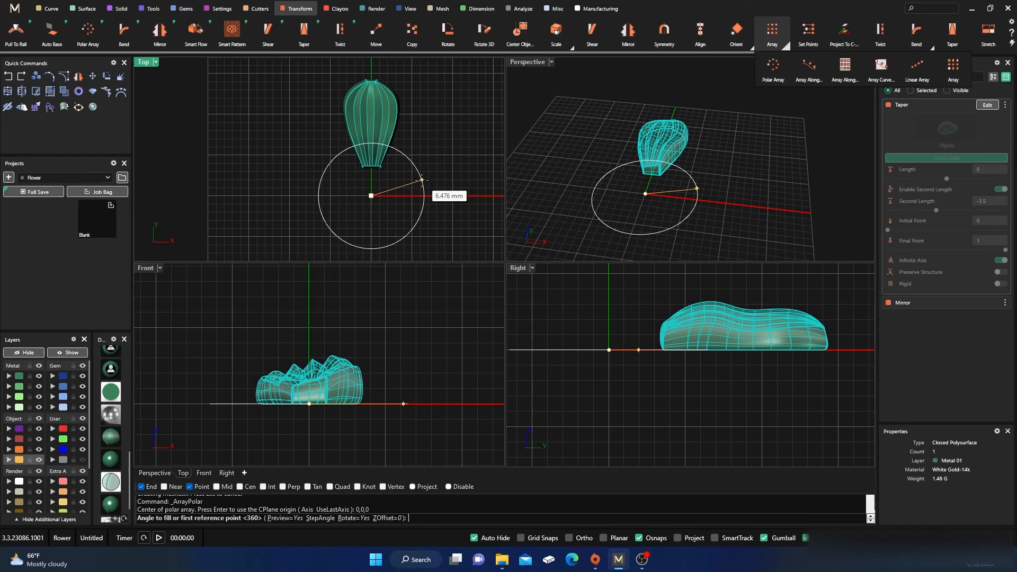
pyautogui.press('Return')
pyautogui.press('Return')
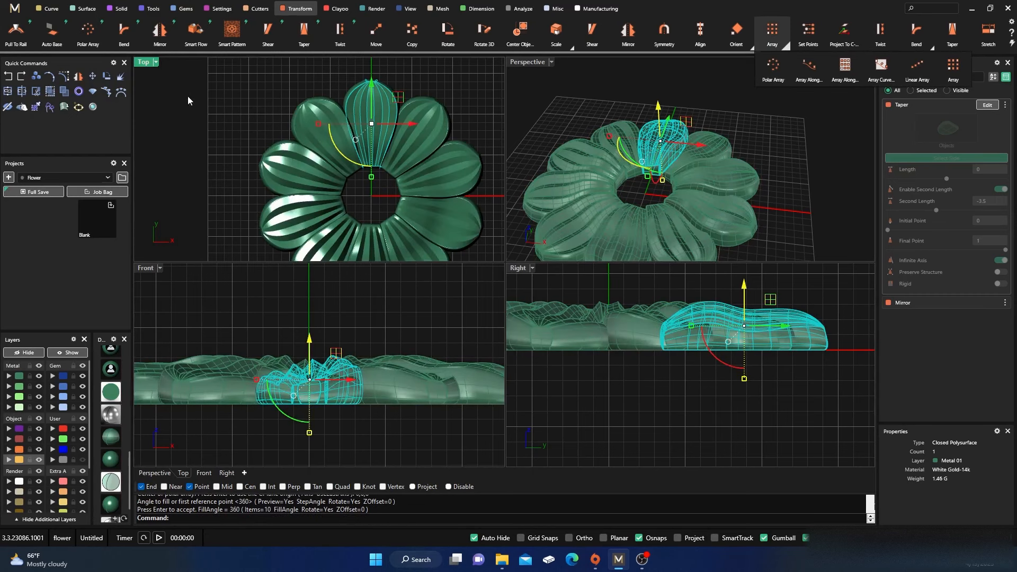
pyautogui.click(6, 74)
# - Create a polar array of 11 petals around the origin over 360 degrees and check the gaps between neighbouring petals
pyautogui.rightClick(263, 187)
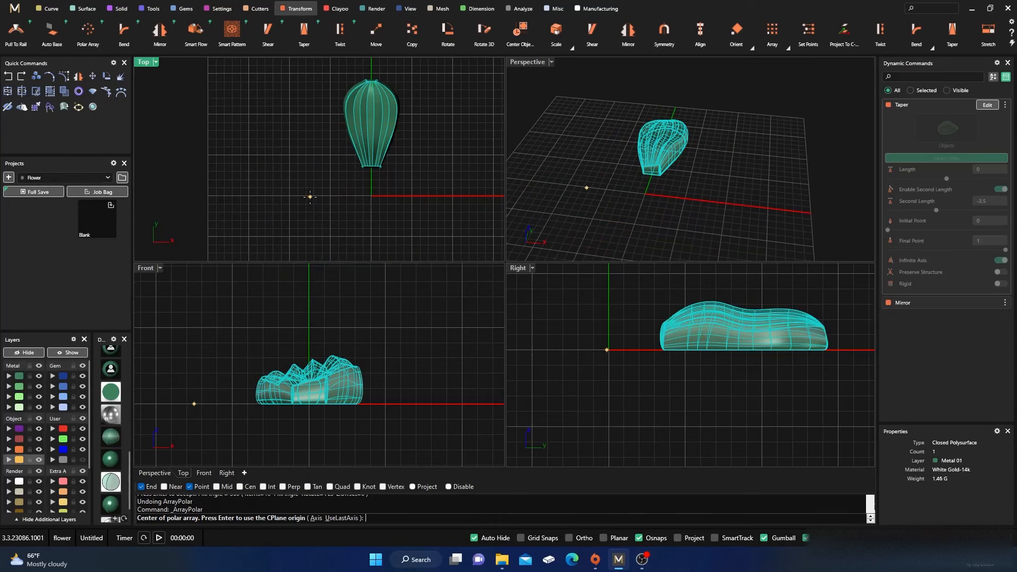
pyautogui.press('Return')
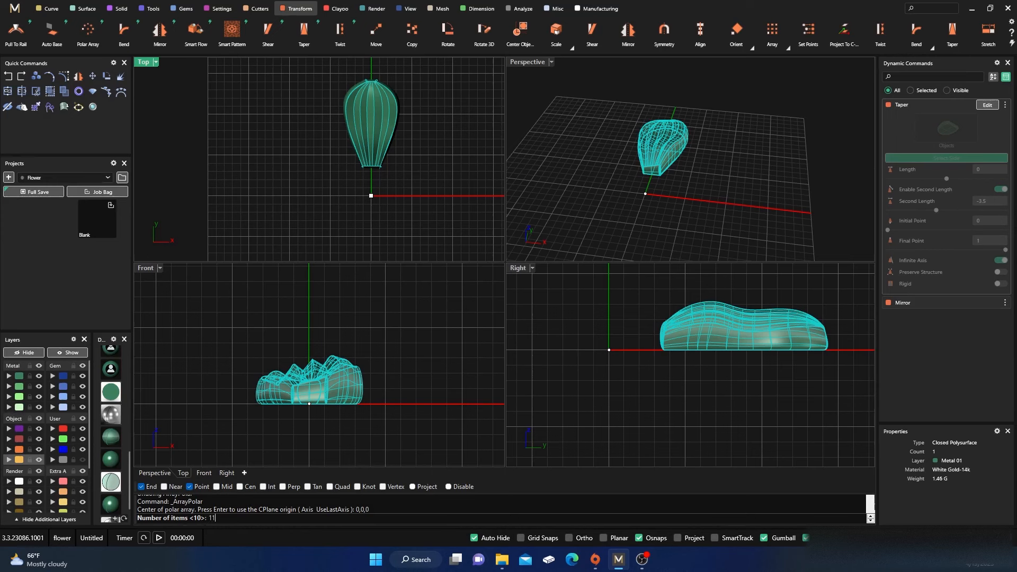
pyautogui.press('Return')
pyautogui.press('Return')
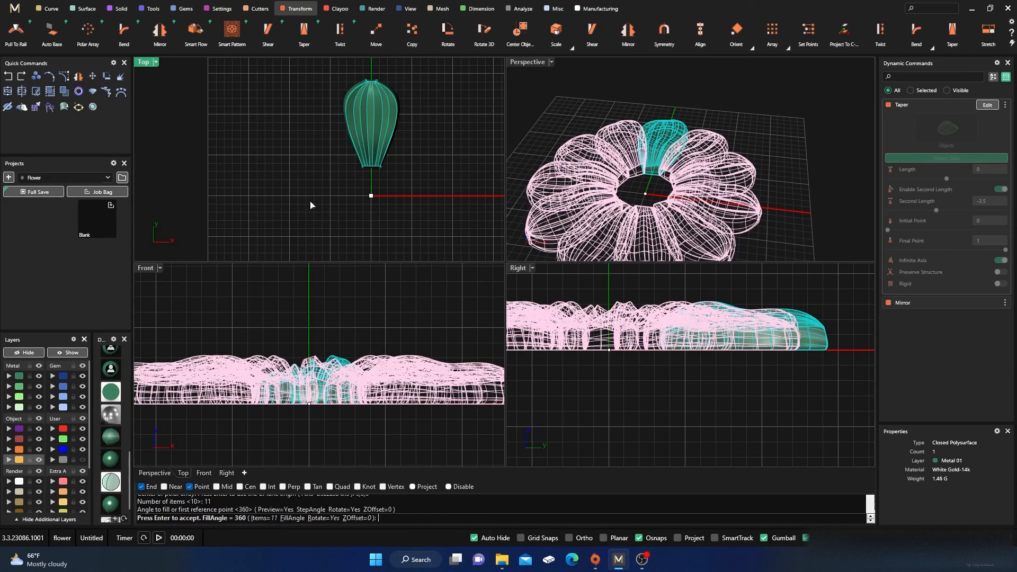
pyautogui.moveTo(599, 143); pyautogui.dragTo(628, 148, button='right')
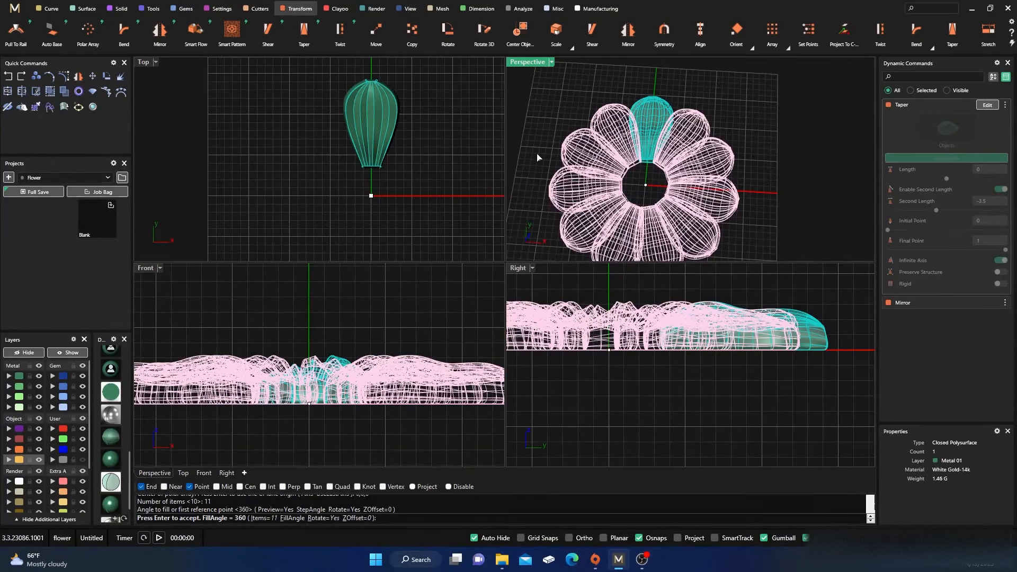
pyautogui.rightClick(476, 158)
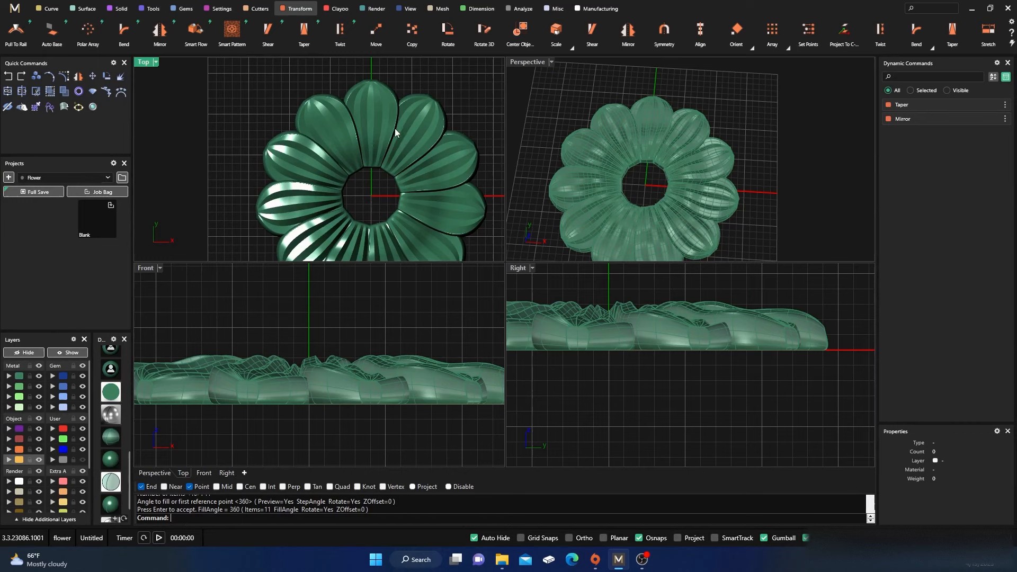
pyautogui.scroll(5, 395, 128)
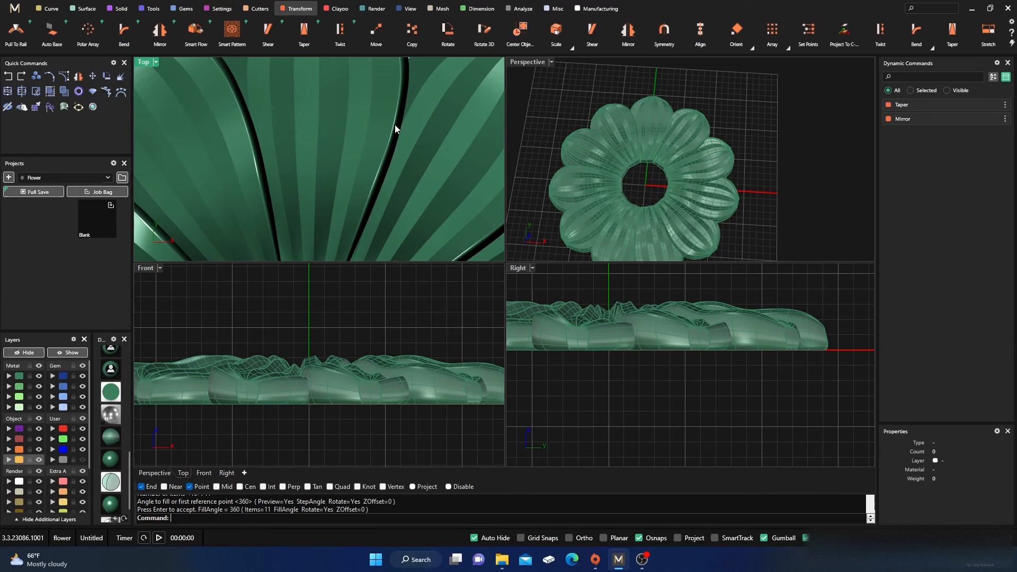
# - Change the Perspective, Front and Right viewports to smooth shading without surface isocurves and examine the petal ring up close from a low angle
pyautogui.scroll(-5, 396, 125)
pyautogui.moveTo(622, 179); pyautogui.dragTo(617, 153, button='right')
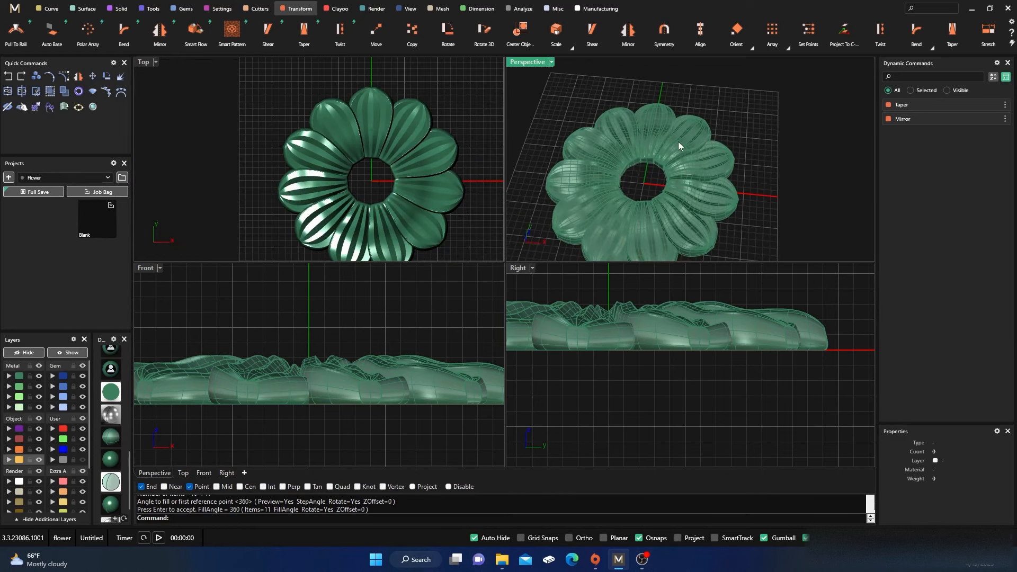
pyautogui.scroll(-4, 680, 145)
pyautogui.click(107, 459)
pyautogui.scroll(7, 665, 173)
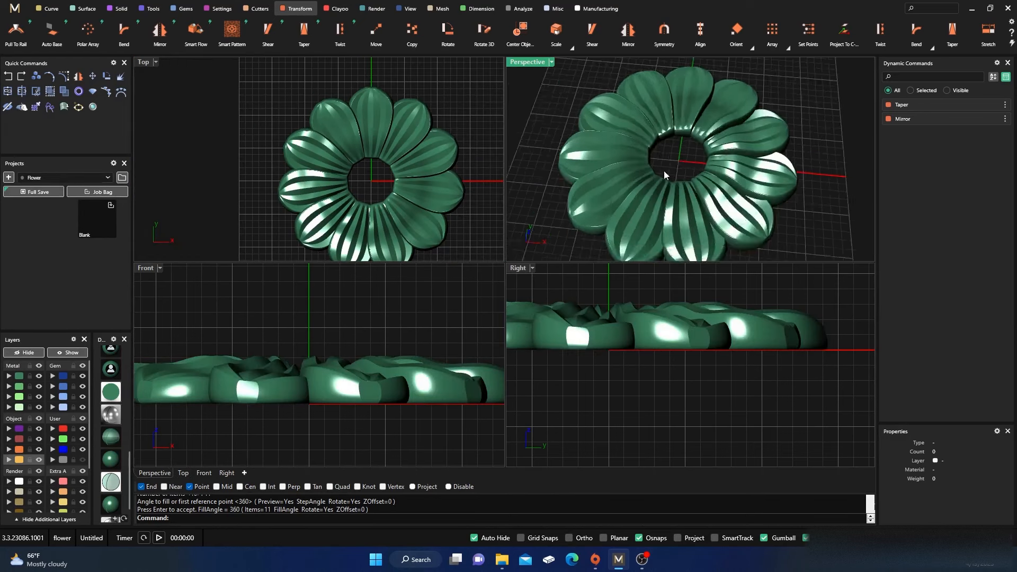
pyautogui.moveTo(673, 203); pyautogui.dragTo(677, 163, button='right')
pyautogui.scroll(6, 718, 137)
pyautogui.scroll(4, 722, 178)
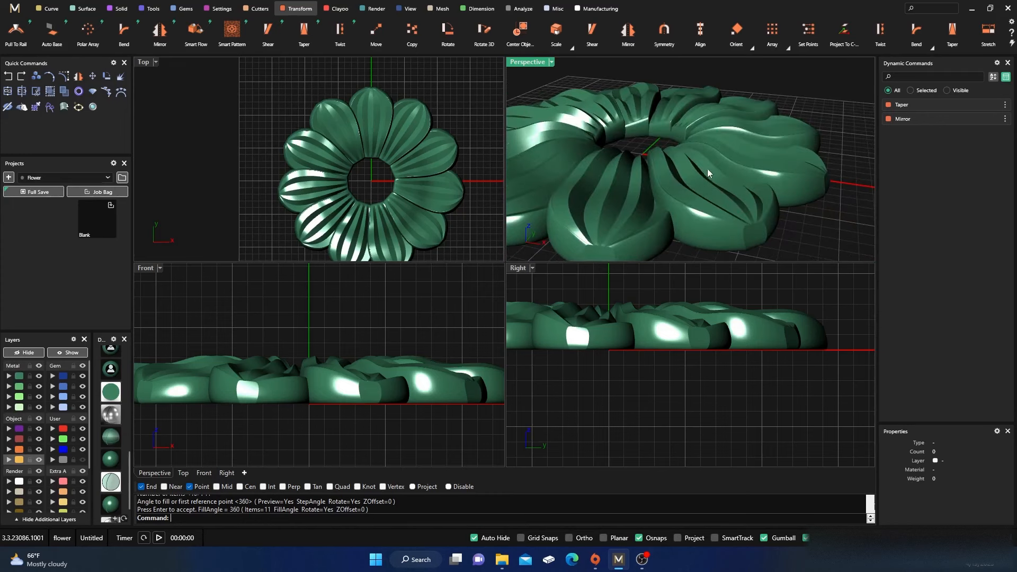
# - Undo the polar array of 11 petals around the origin
pyautogui.scroll(-10, 708, 169)
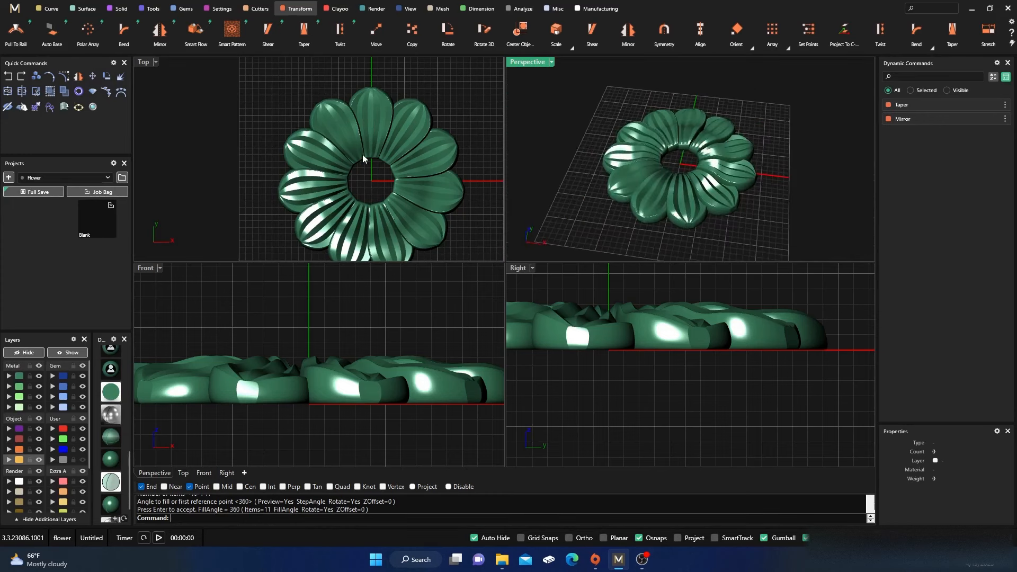
pyautogui.scroll(-6, 268, 132)
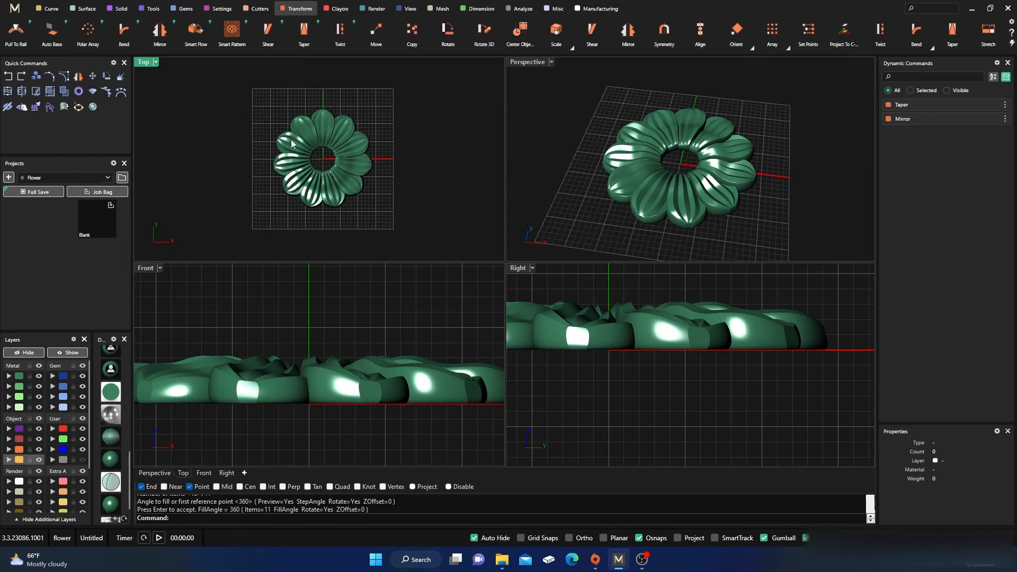
pyautogui.click(8, 76)
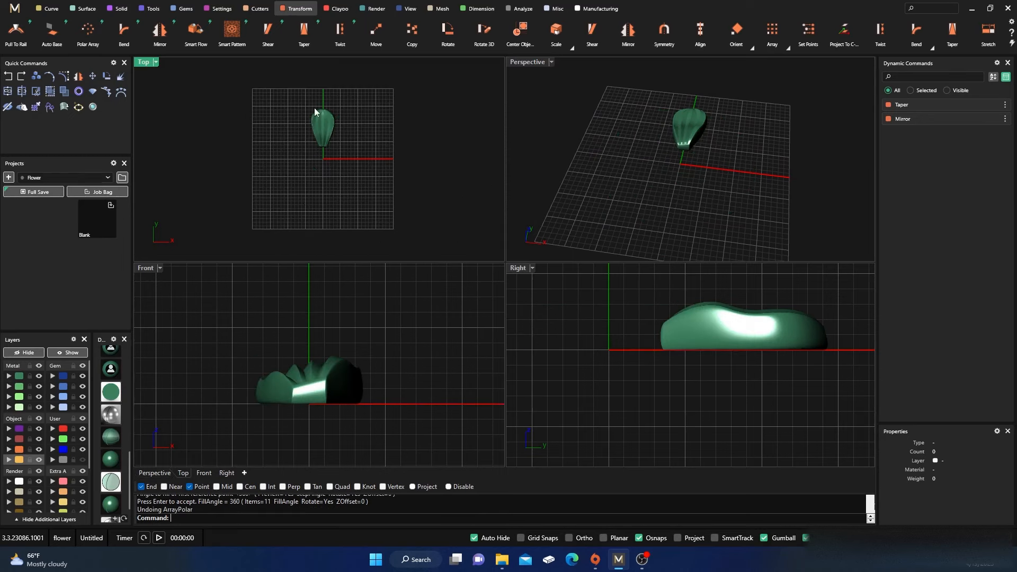
# - Maximize the Perspective viewport and examine the petal's ridged top surface and narrow end up close
pyautogui.scroll(6, 286, 133)
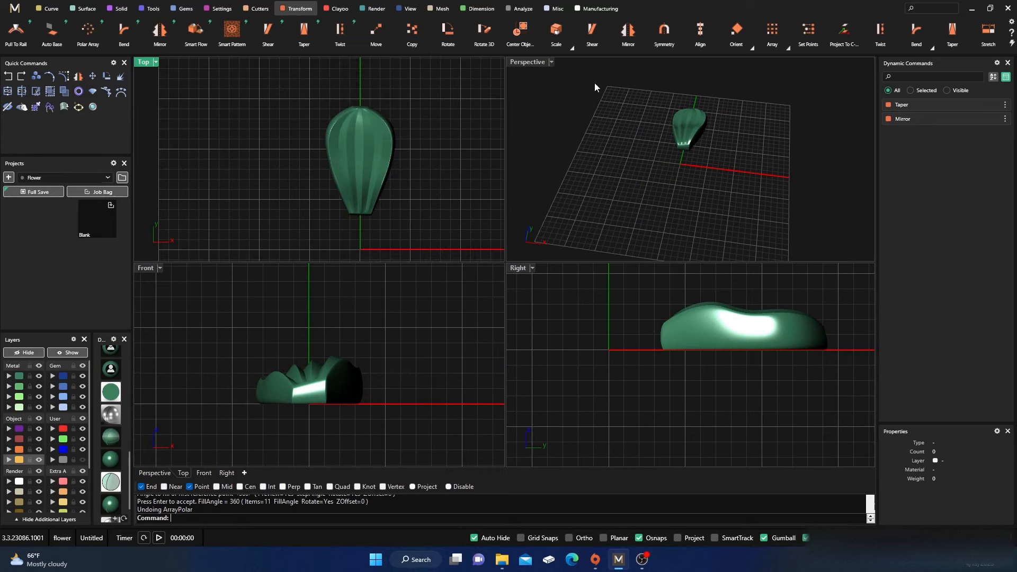
pyautogui.doubleClick(528, 62)
pyautogui.scroll(-3, 494, 311)
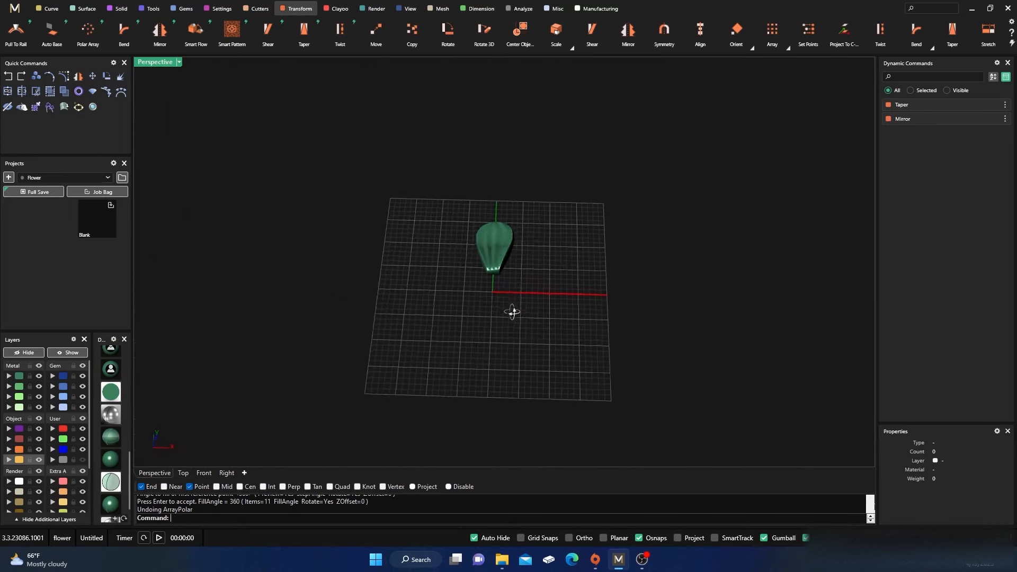
pyautogui.scroll(10, 511, 311)
pyautogui.moveTo(496, 290)
pyautogui.mouseDown(button='right')
pyautogui.moveTo(513, 256)
pyautogui.moveTo(485, 279)
pyautogui.mouseUp(button='right')
pyautogui.scroll(5, 485, 280)
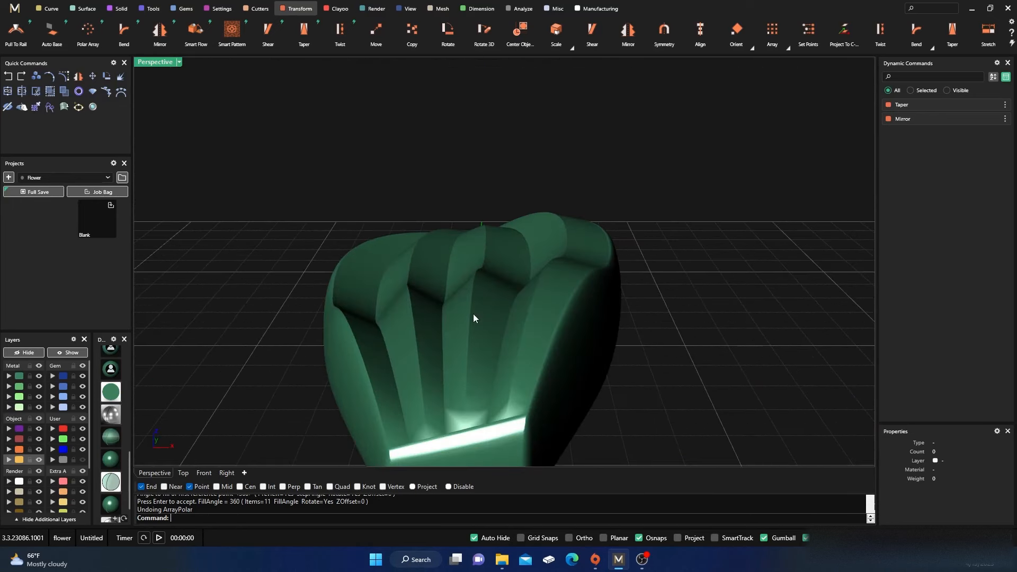
pyautogui.moveTo(473, 317); pyautogui.dragTo(471, 273, button='right')
pyautogui.scroll(-4, 459, 298)
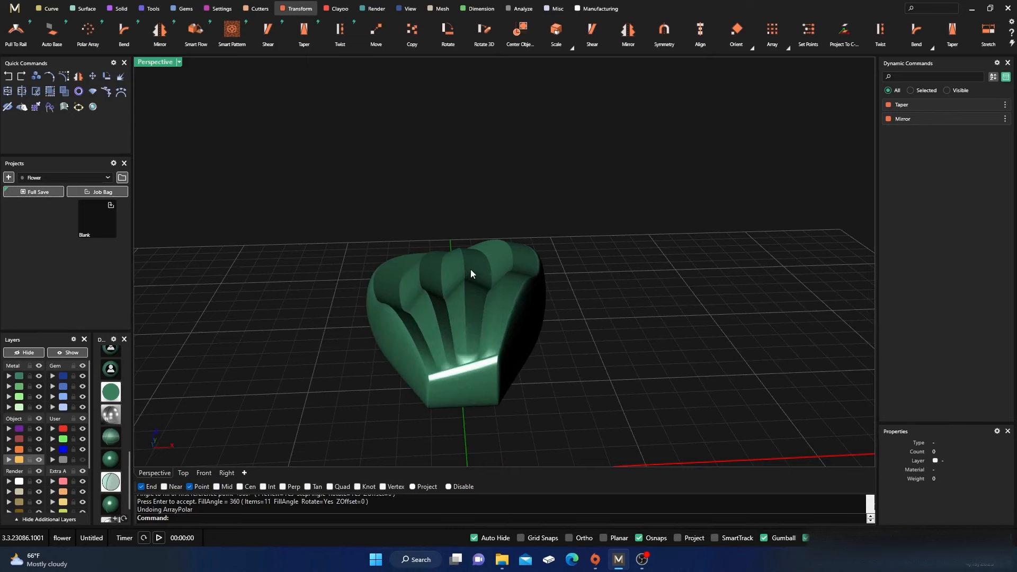
# - Explode the closed petal polysurface into separate surfaces and clear the selection
pyautogui.click(450, 304)
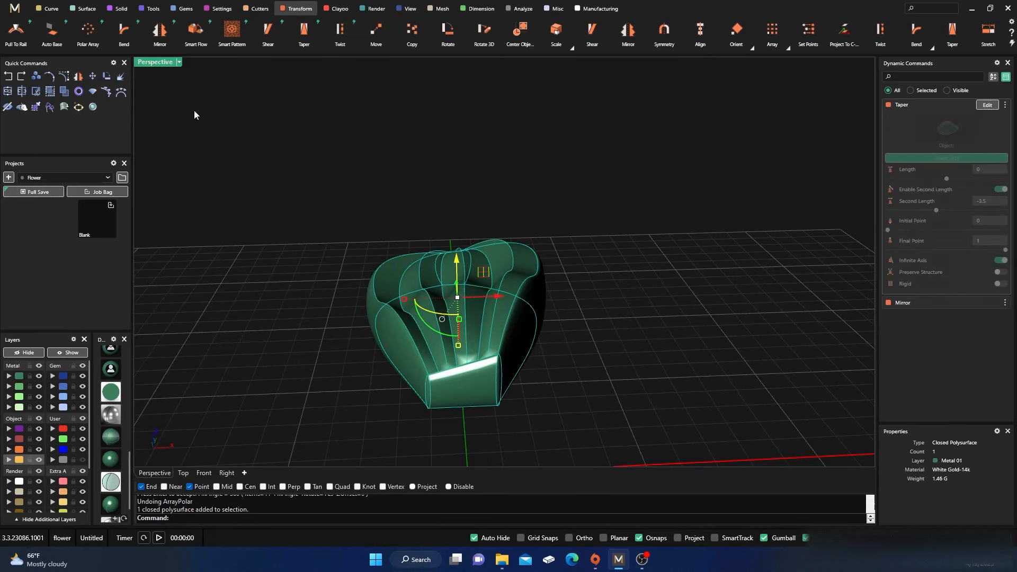
pyautogui.click(122, 78)
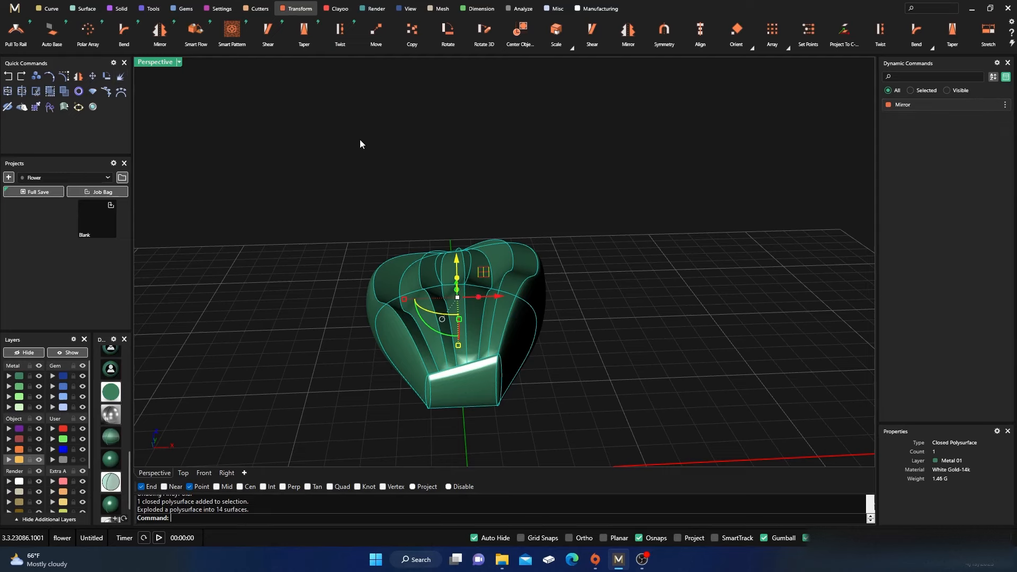
pyautogui.click(391, 162)
# - Pick individual ridge surfaces to check that they are separate, and switch to a shaded display mode that shows isocurves
pyautogui.click(421, 301)
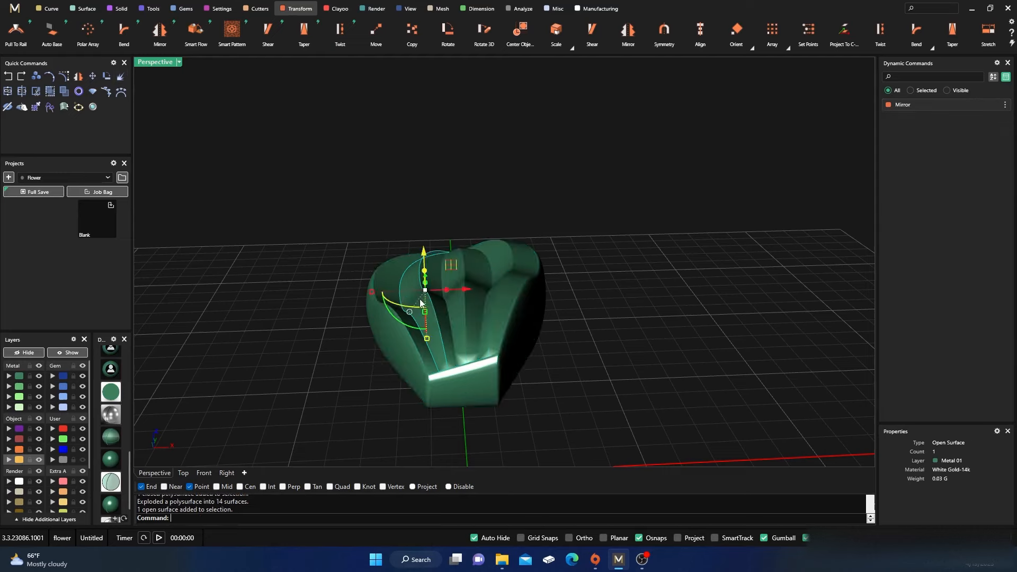
pyautogui.click(392, 243)
pyautogui.click(401, 272)
pyautogui.click(151, 395)
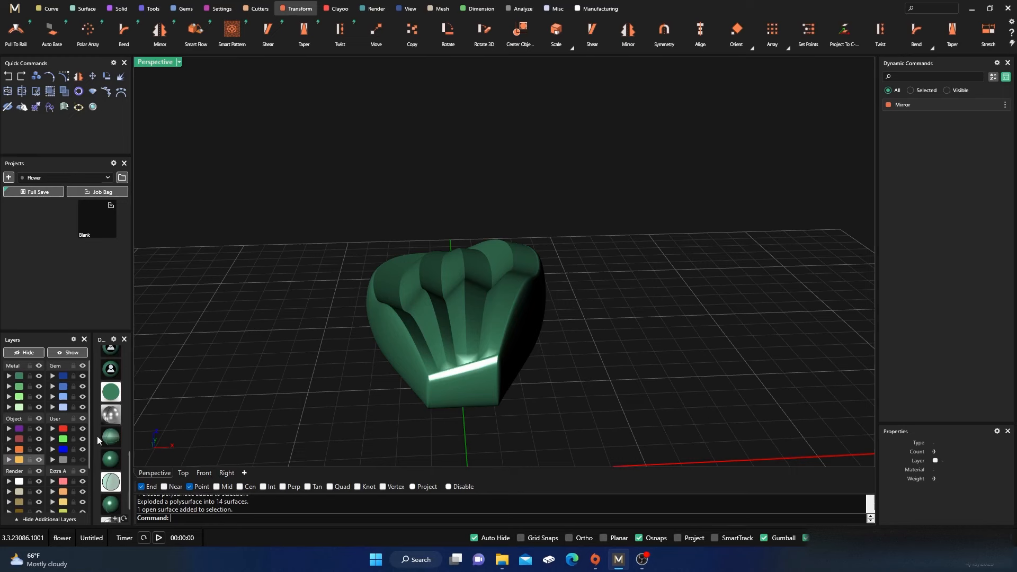
pyautogui.click(111, 438)
# - Show the control points of the petal's outer ridge surface, examine their layout and turn them off again
pyautogui.click(386, 292)
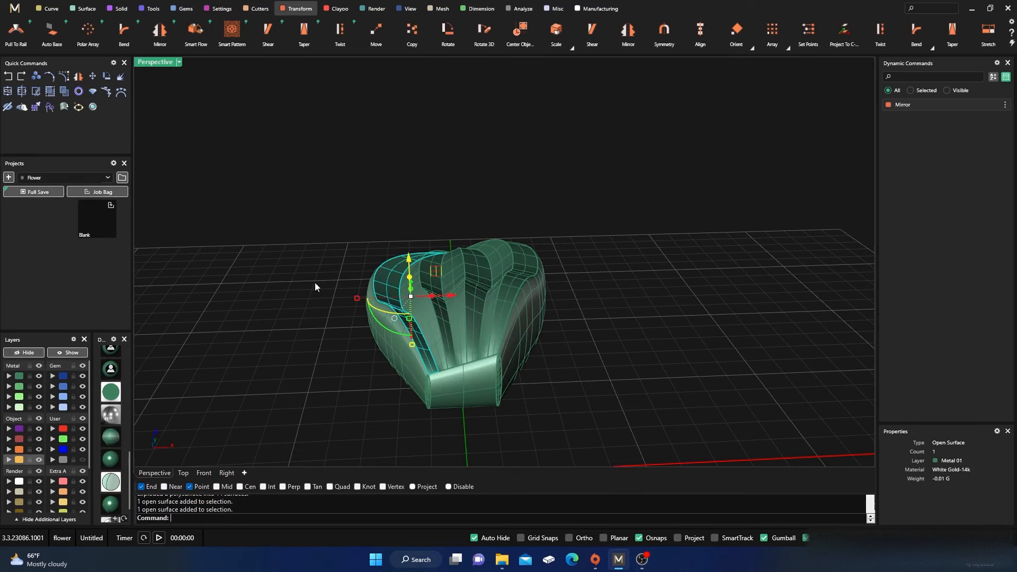
pyautogui.click(64, 76)
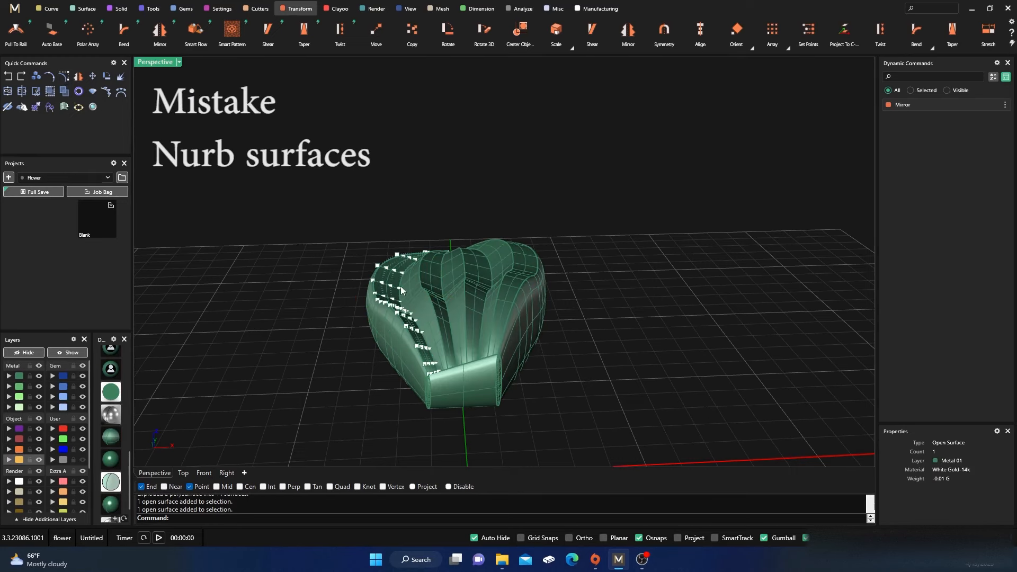
pyautogui.scroll(3, 401, 286)
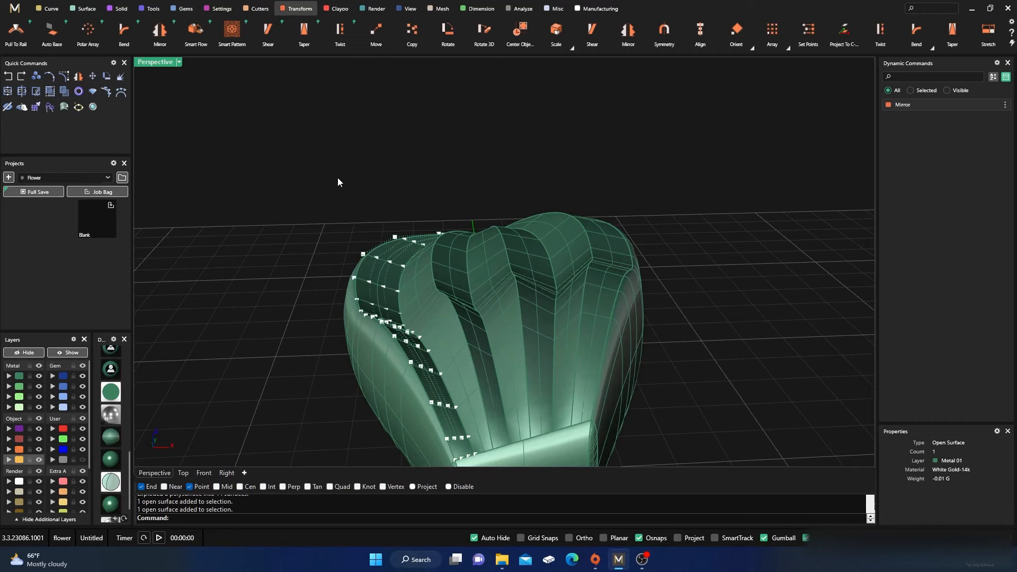
pyautogui.scroll(-3, 339, 180)
pyautogui.moveTo(341, 237); pyautogui.dragTo(322, 290, button='right')
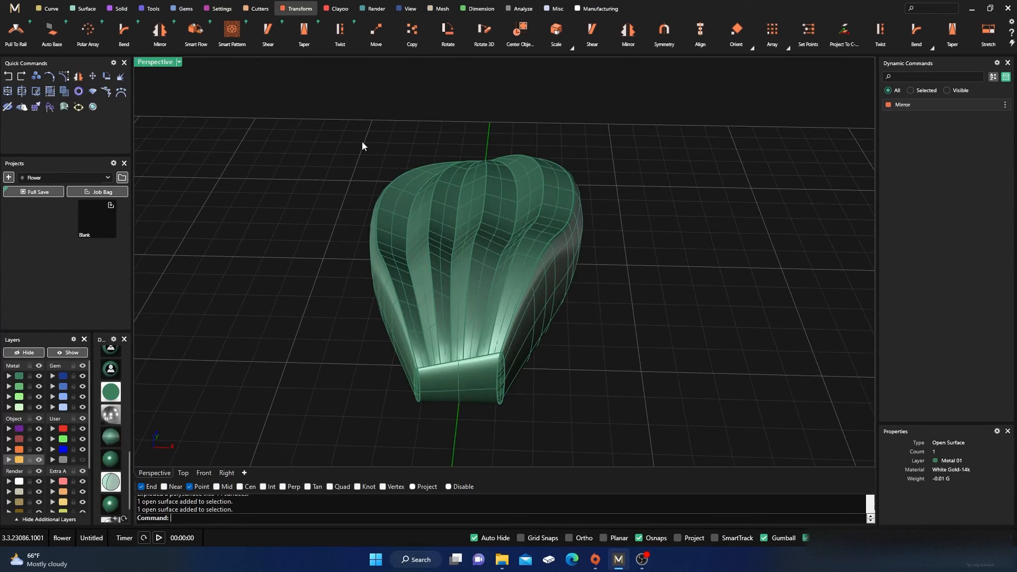
pyautogui.moveTo(379, 252); pyautogui.dragTo(374, 275, button='right')
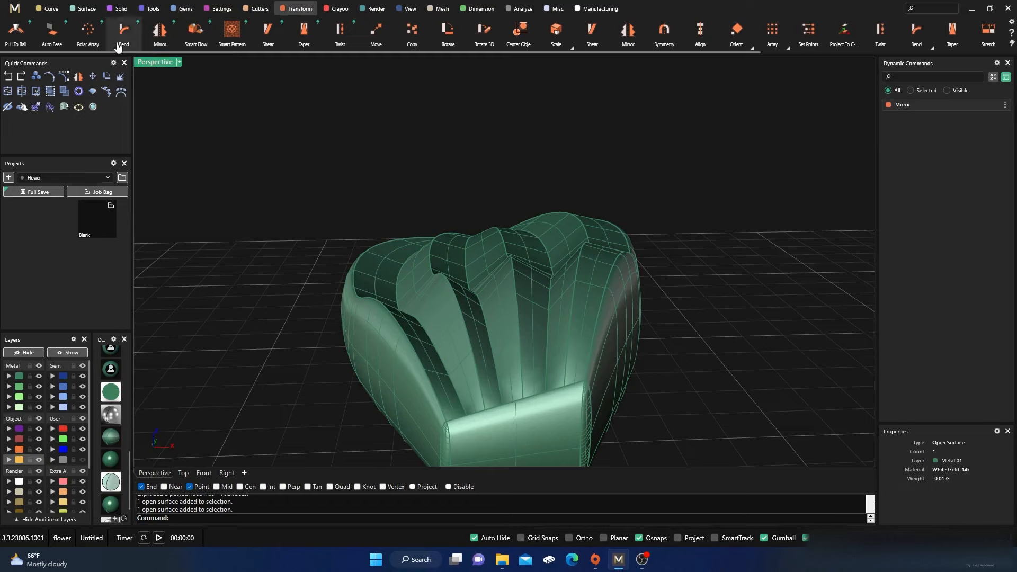
# - Merge the petal's outer side surface with the adjacent ridge surface, using Smooth=Yes, tolerance 0.001 and roundness 1
pyautogui.click(84, 8)
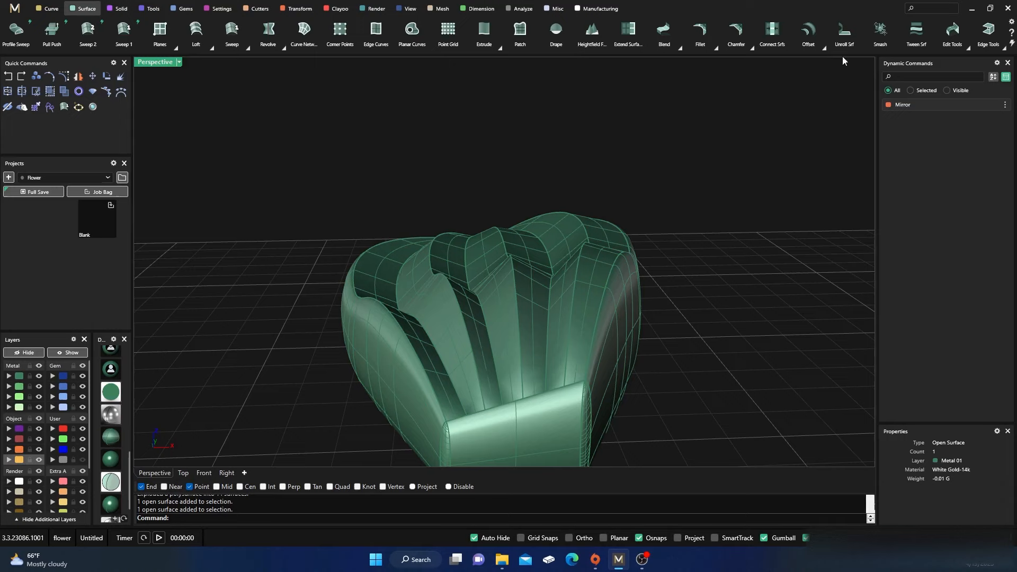
pyautogui.click(968, 48)
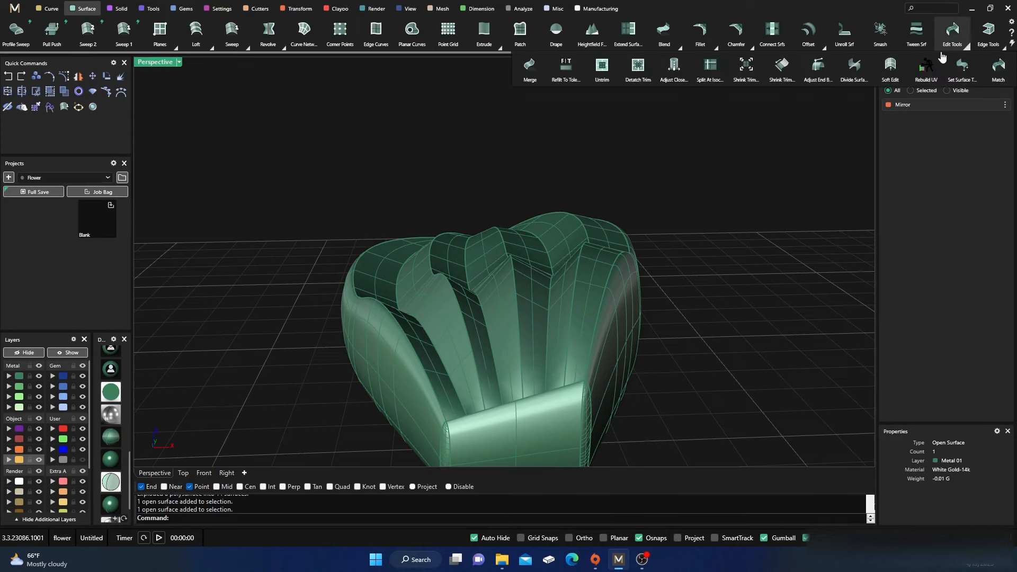
pyautogui.click(530, 74)
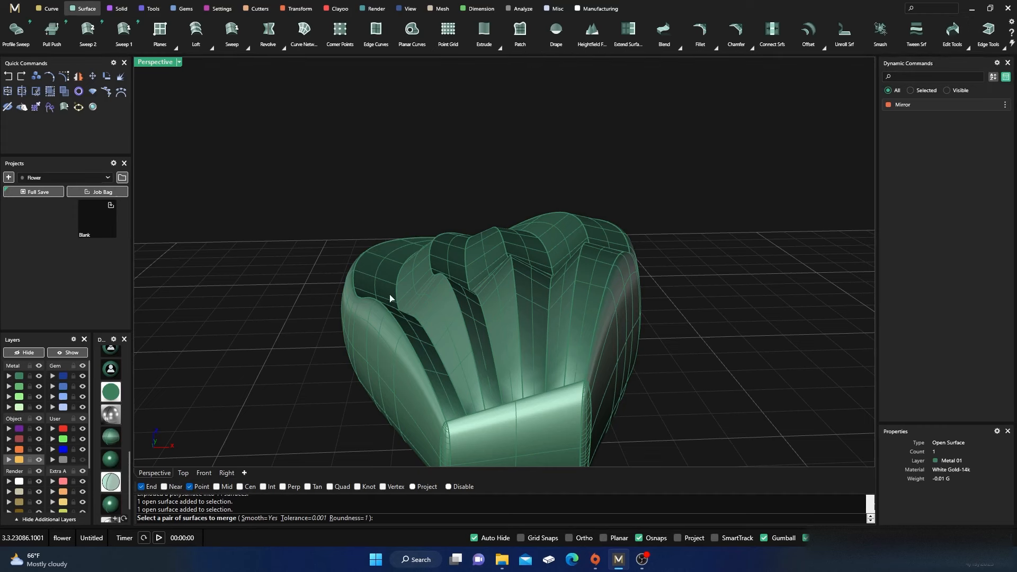
pyautogui.scroll(3, 390, 298)
pyautogui.click(352, 324)
pyautogui.click(357, 267)
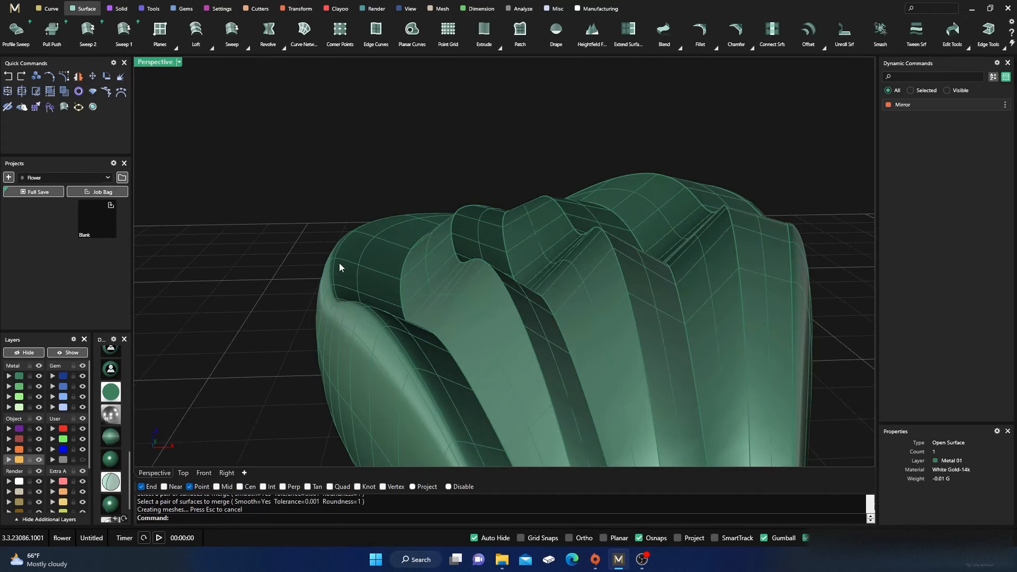
# - Merge the next two neighbouring ridge surfaces, one after the other, into the already merged outer surface
pyautogui.press('Return')
pyautogui.click(383, 247)
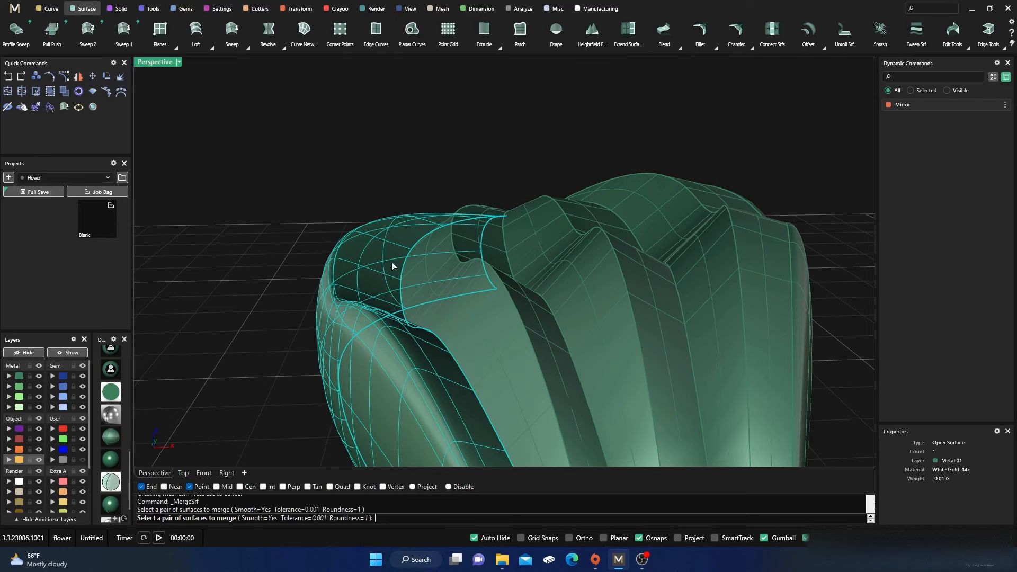
pyautogui.click(420, 275)
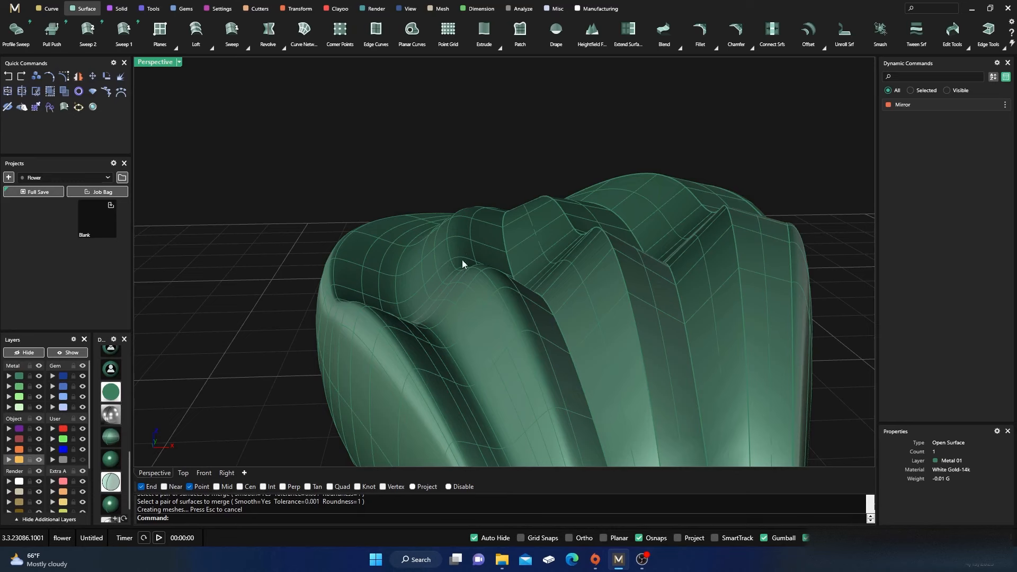
pyautogui.press('Return')
pyautogui.click(472, 243)
pyautogui.click(533, 237)
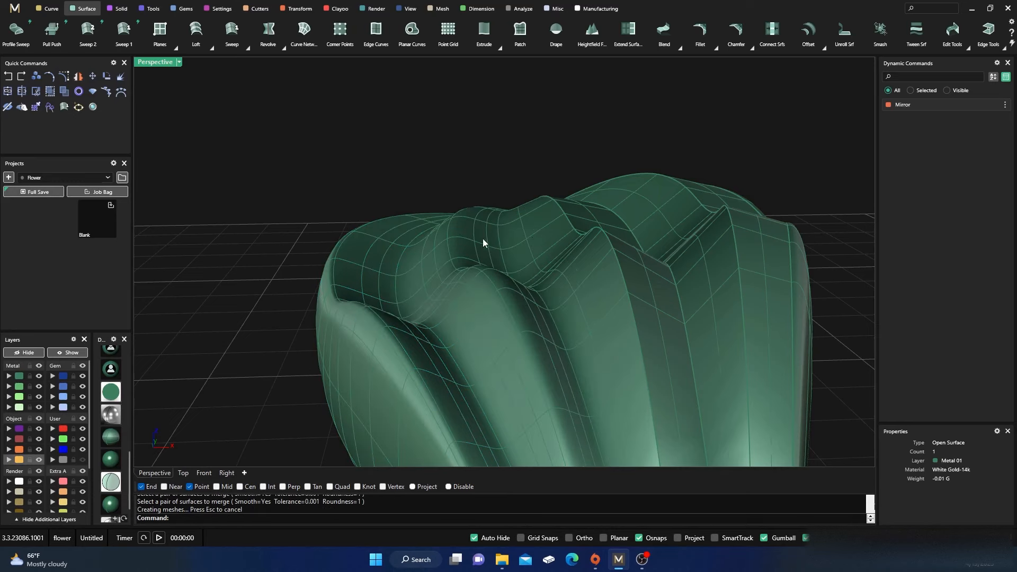
# - Merge the ridge surface near the petal's middle into the growing smooth top surface
pyautogui.scroll(-4, 478, 252)
pyautogui.moveTo(494, 278); pyautogui.dragTo(526, 250, button='right')
pyautogui.rightClick(517, 216)
pyautogui.click(514, 215)
pyautogui.click(535, 206)
pyautogui.scroll(3, 574, 192)
# - Merge the remaining ridge surfaces up to the petal's opposite side into the smooth top surface
pyautogui.rightClick(564, 200)
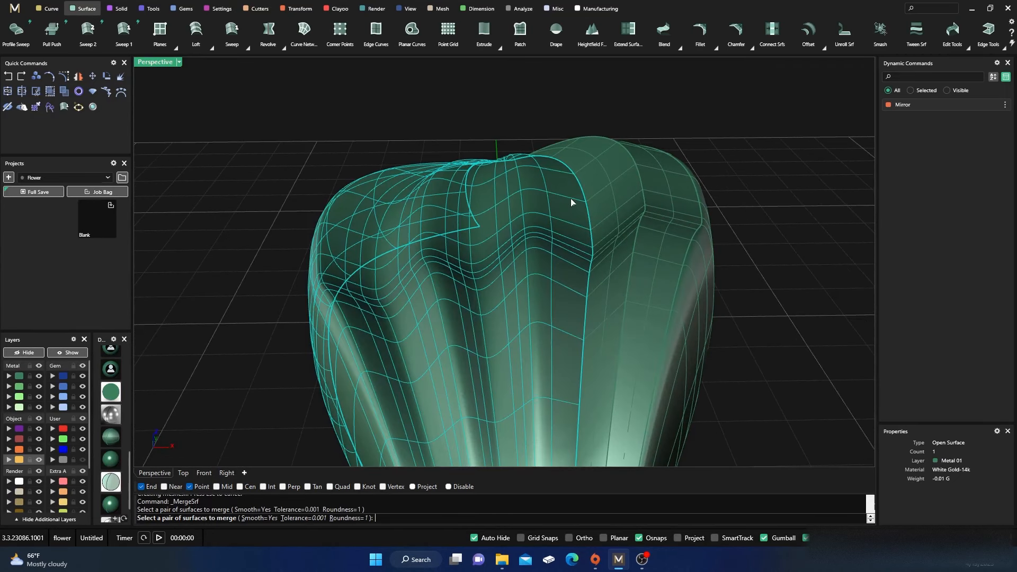
pyautogui.scroll(-3, 543, 236)
pyautogui.rightClick(583, 210)
pyautogui.click(590, 198)
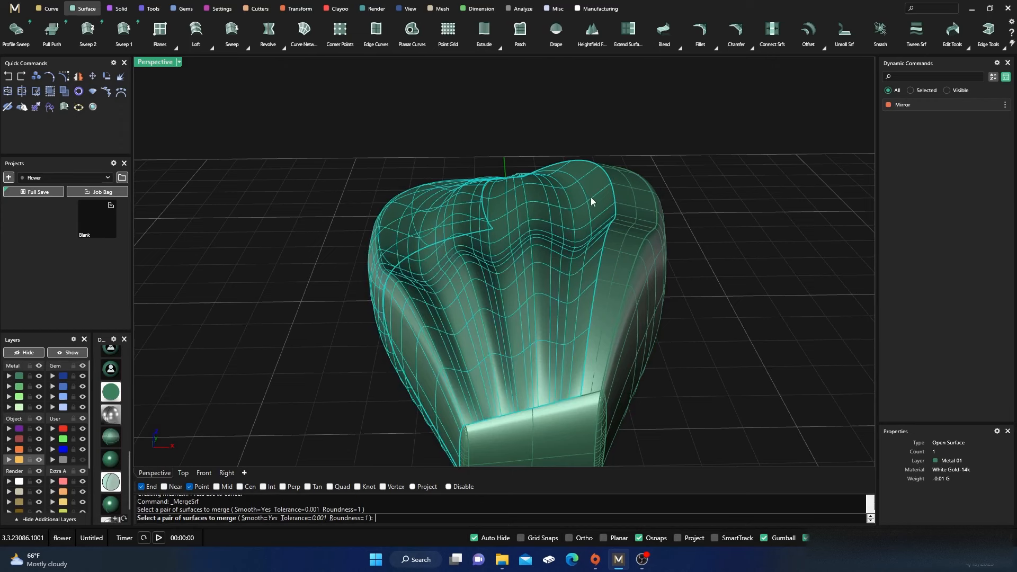
pyautogui.click(625, 198)
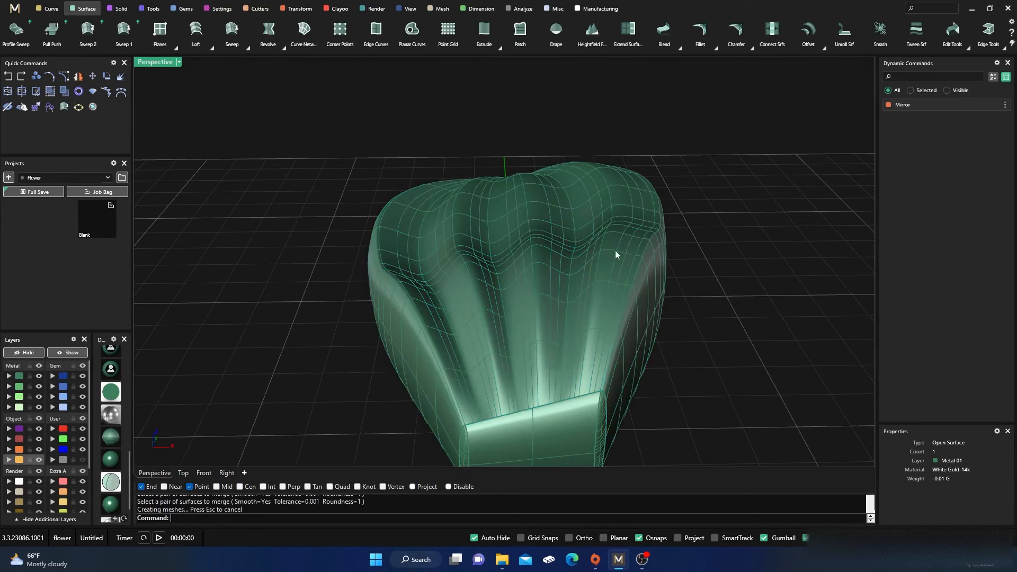
# - Select all the petal's surfaces, join them into one polysurface and clear the selection
pyautogui.scroll(-4, 417, 238)
pyautogui.moveTo(461, 336); pyautogui.dragTo(415, 302, button='right')
pyautogui.moveTo(383, 170); pyautogui.dragTo(623, 434)
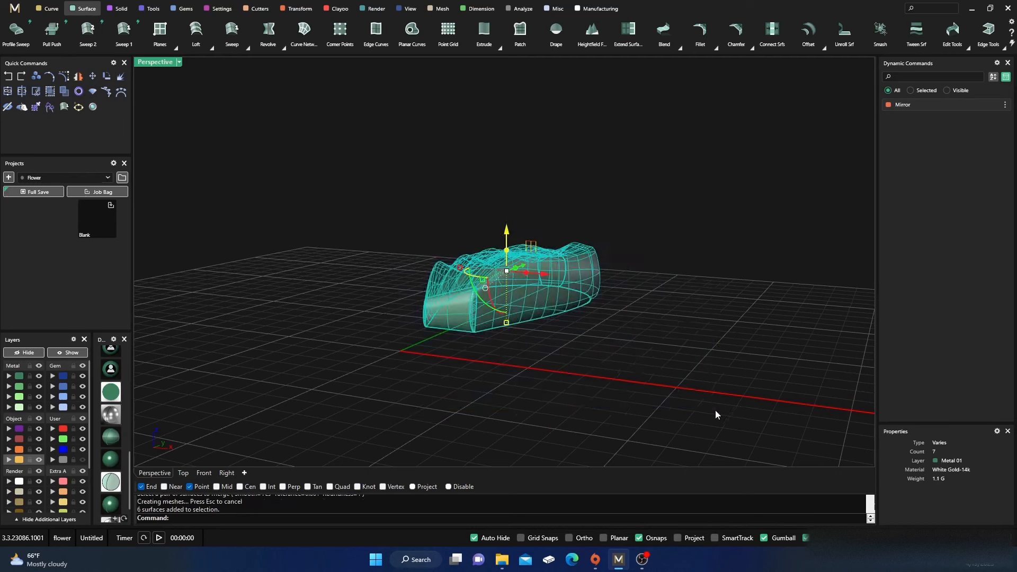
pyautogui.click(8, 92)
pyautogui.click(339, 261)
# - Run Show Edges on the joined petal polysurface to highlight its naked edges
pyautogui.moveTo(341, 262); pyautogui.dragTo(391, 338, button='right')
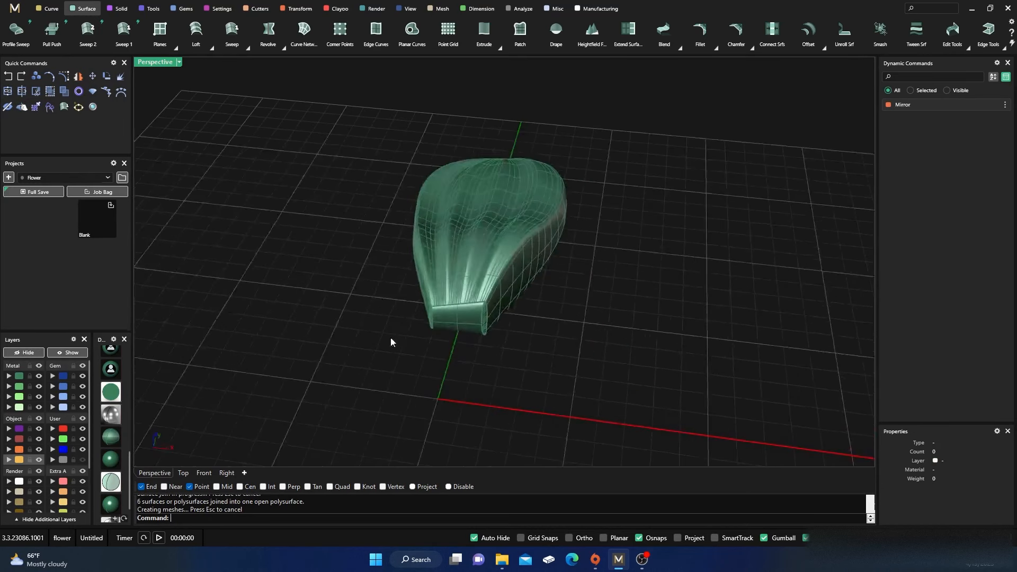
pyautogui.scroll(-3, 493, 376)
pyautogui.moveTo(520, 368); pyautogui.dragTo(507, 313, button='right')
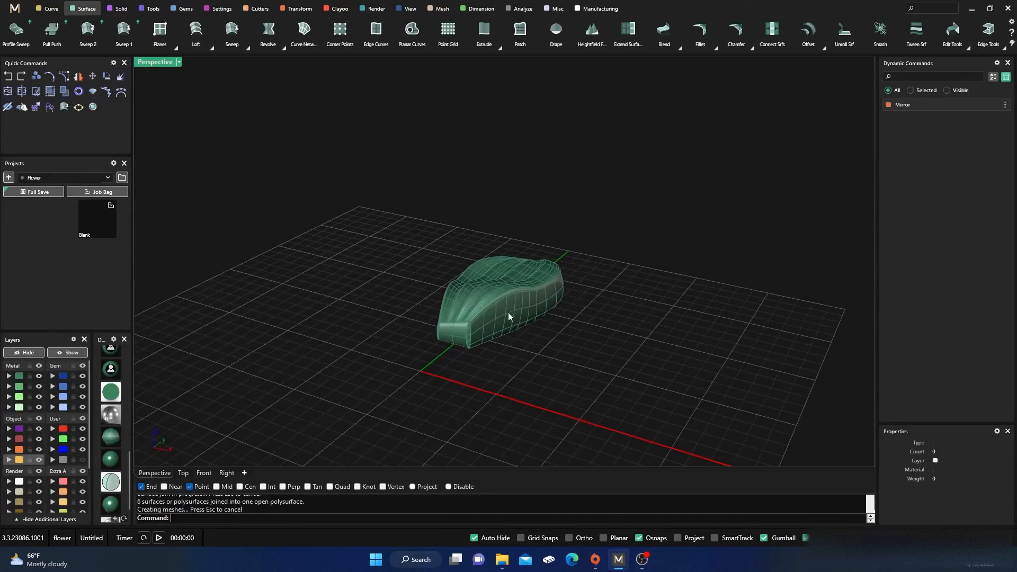
pyautogui.click(513, 307)
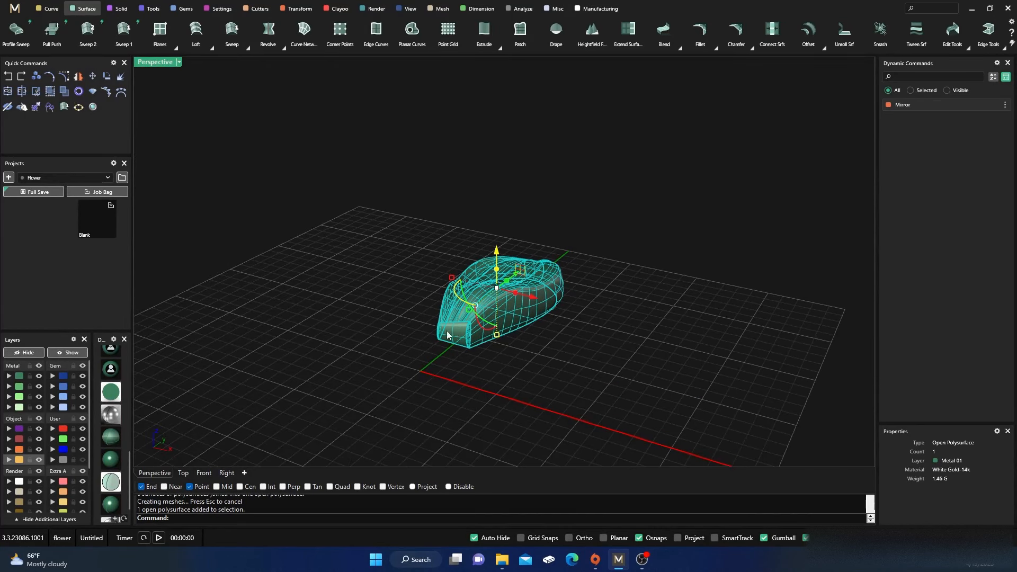
pyautogui.moveTo(438, 347); pyautogui.dragTo(432, 377, button='right')
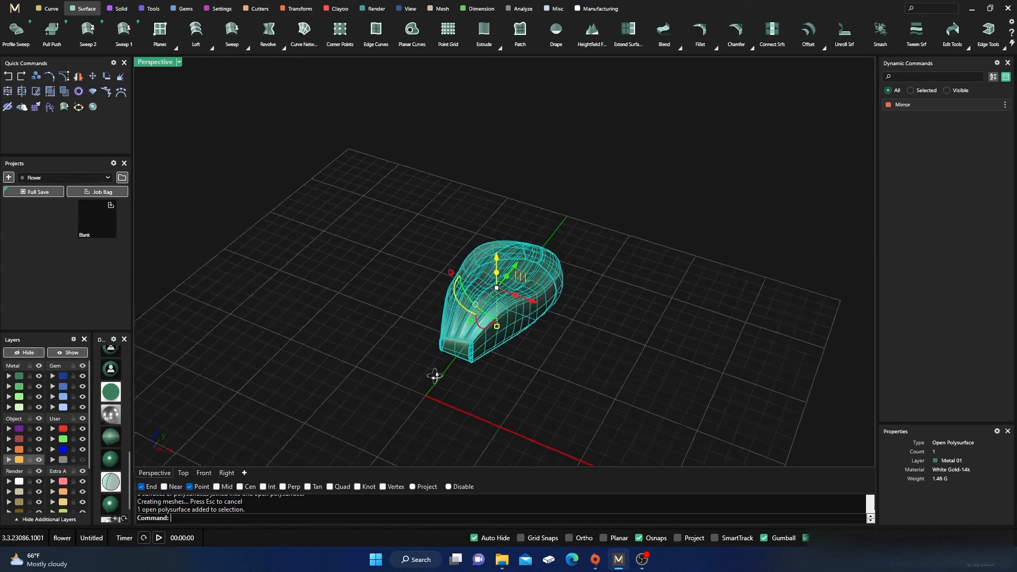
pyautogui.scroll(2, 475, 368)
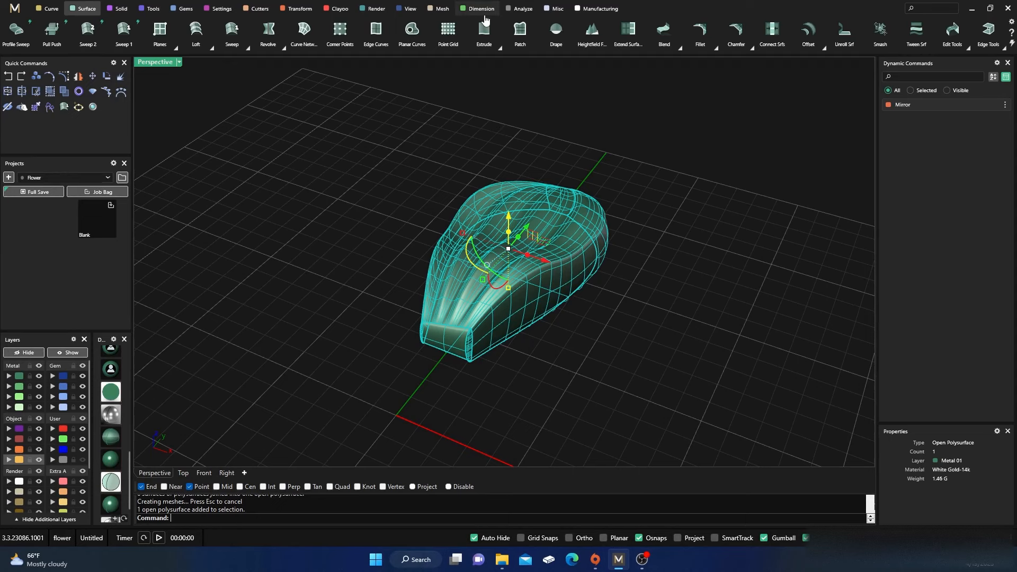
pyautogui.click(523, 10)
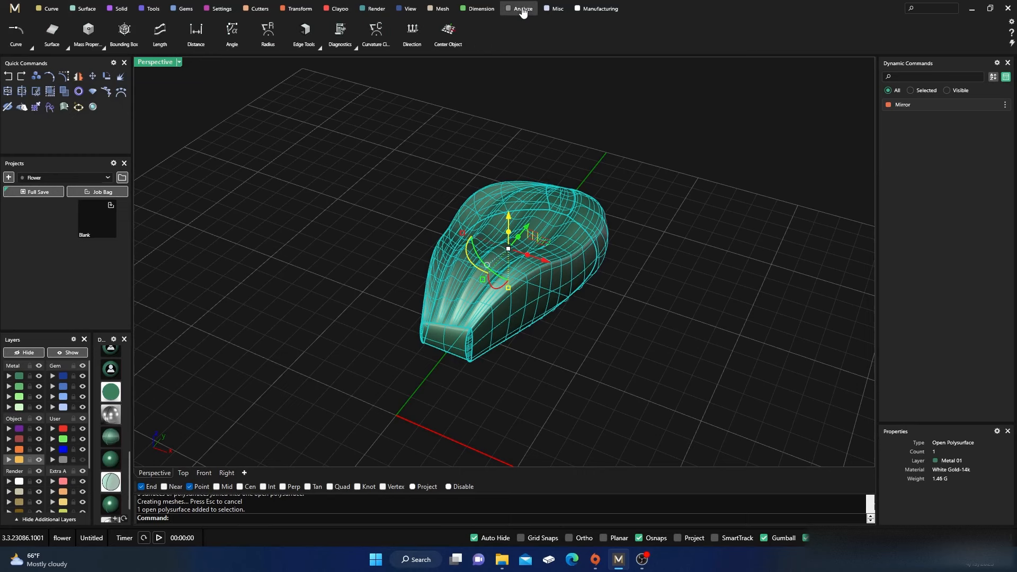
pyautogui.click(312, 42)
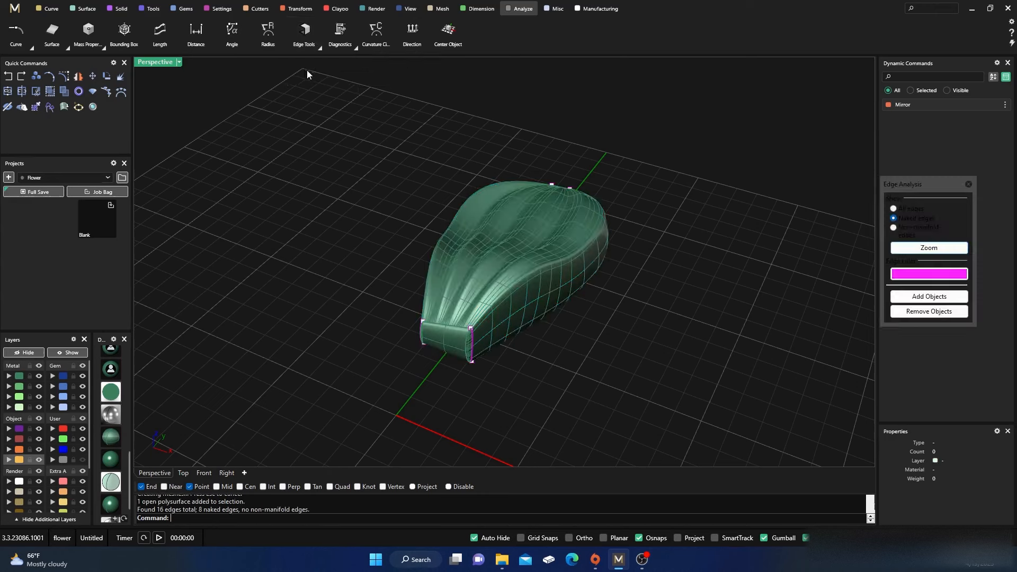
# - Join the two naked edges on one side of the end cap at the petal's narrow base, accepting the required tolerance
pyautogui.moveTo(389, 287); pyautogui.dragTo(441, 332, button='right')
pyautogui.click(319, 48)
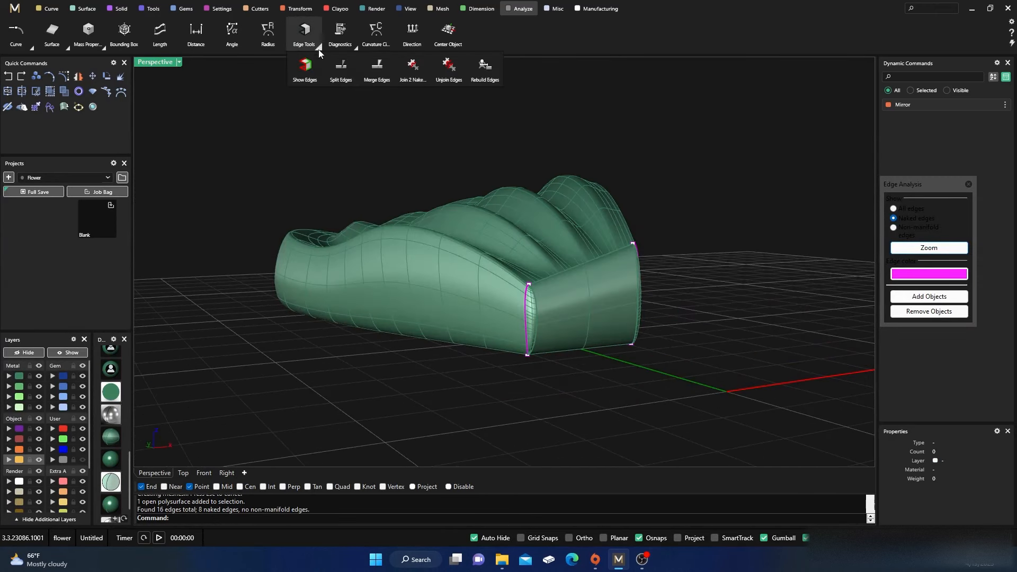
pyautogui.click(413, 72)
pyautogui.scroll(4, 533, 314)
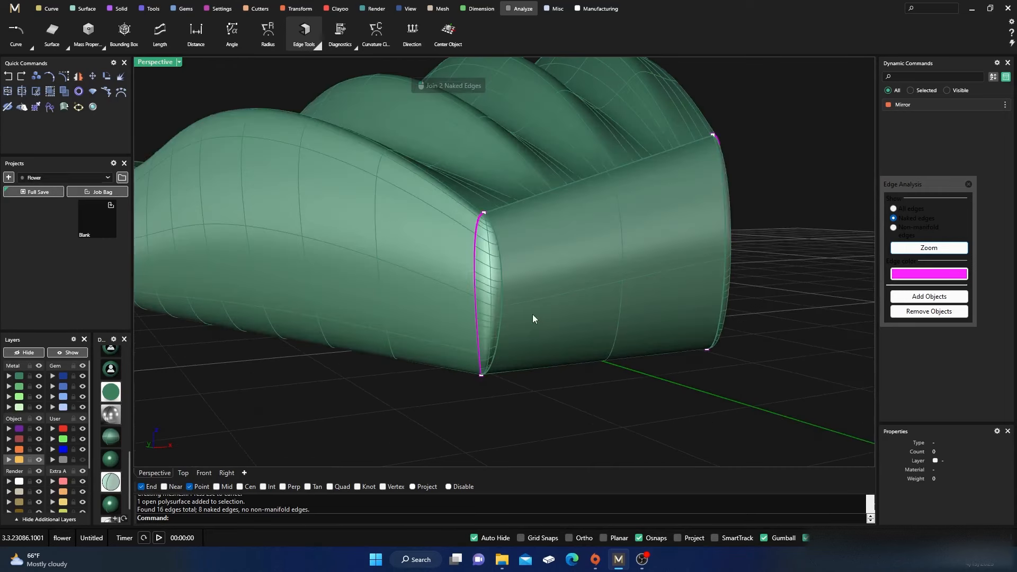
pyautogui.click(484, 211)
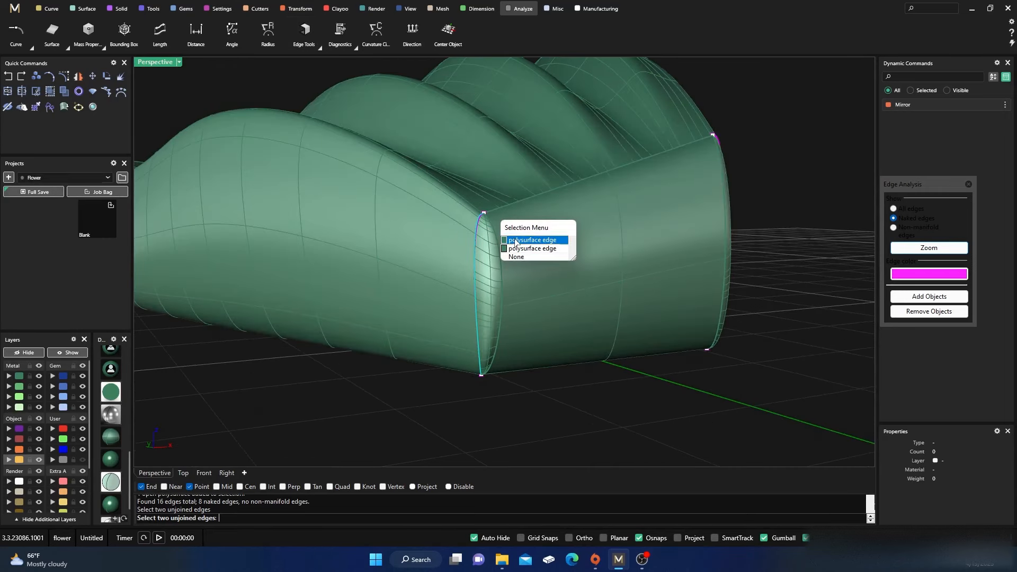
pyautogui.click(533, 238)
pyautogui.click(483, 375)
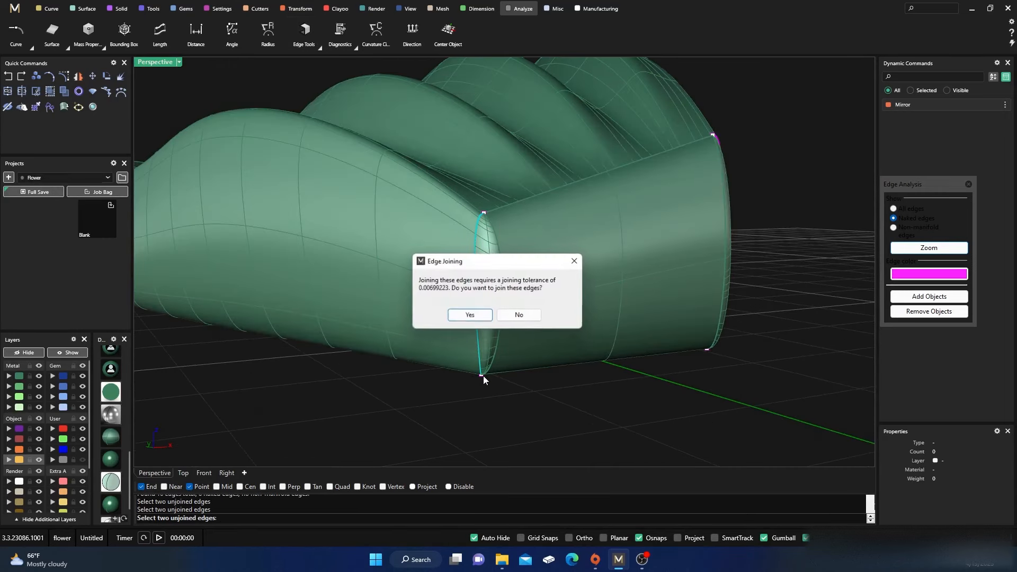
pyautogui.click(470, 316)
# - Join the naked edge pair on the other side of the narrow base's end cap, accepting the required tolerance
pyautogui.scroll(-4, 596, 390)
pyautogui.moveTo(597, 390); pyautogui.dragTo(527, 389, button='right')
pyautogui.scroll(5, 524, 371)
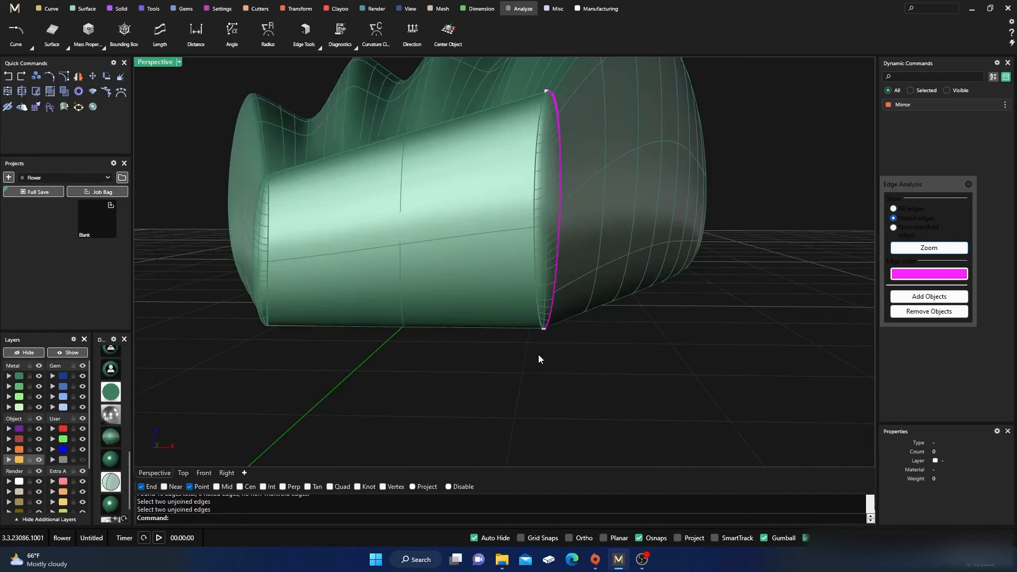
pyautogui.rightClick(541, 351)
pyautogui.click(545, 329)
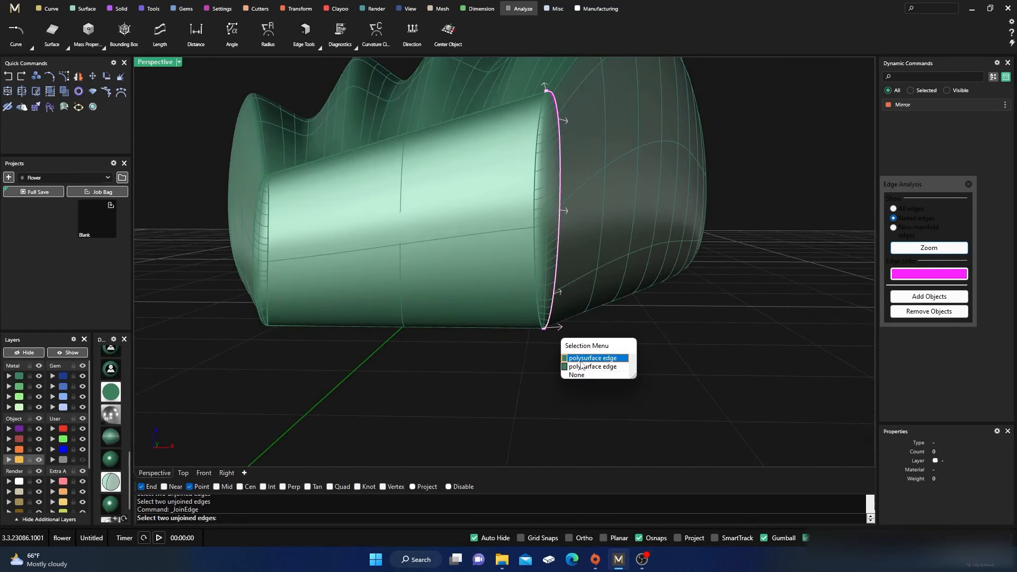
pyautogui.click(582, 363)
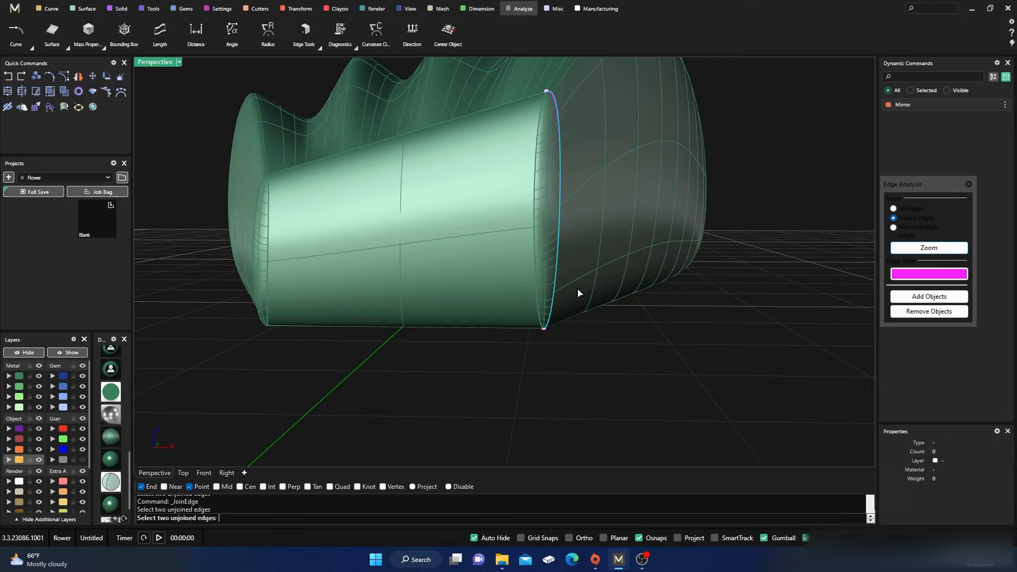
pyautogui.click(548, 95)
pyautogui.click(470, 316)
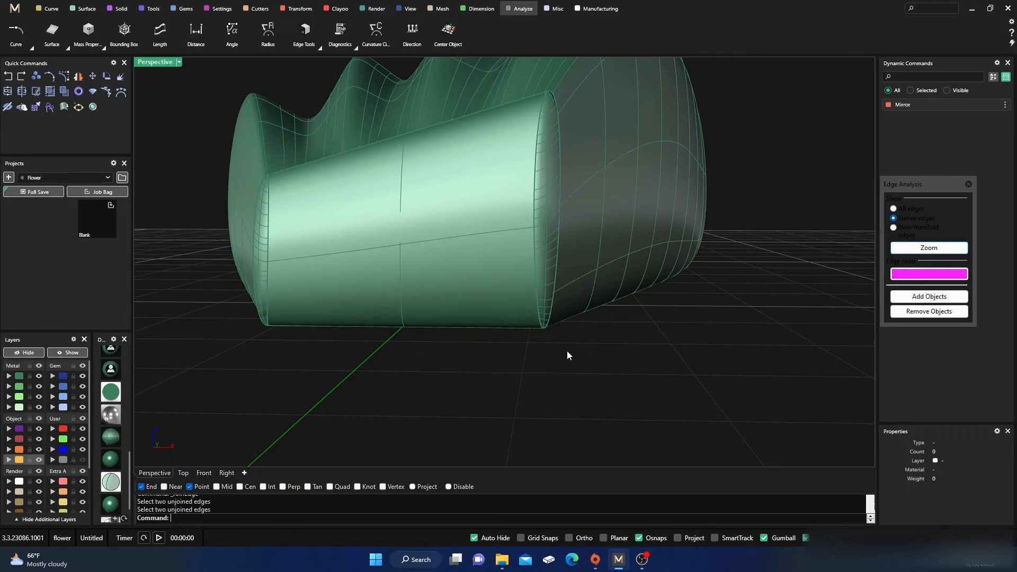
# - Join the two naked edges on one side of the small cap at the petal's rounded tip, accepting the required tolerance
pyautogui.moveTo(567, 350); pyautogui.dragTo(497, 355, button='right')
pyautogui.scroll(-10, 497, 355)
pyautogui.moveTo(613, 338); pyautogui.dragTo(397, 319, button='right')
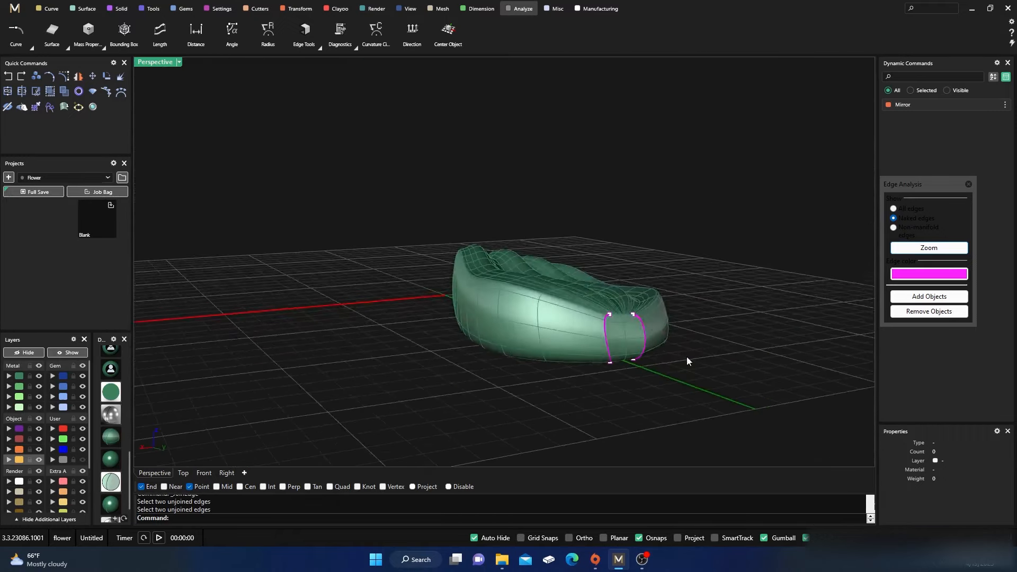
pyautogui.scroll(10, 686, 355)
pyautogui.rightClick(597, 324)
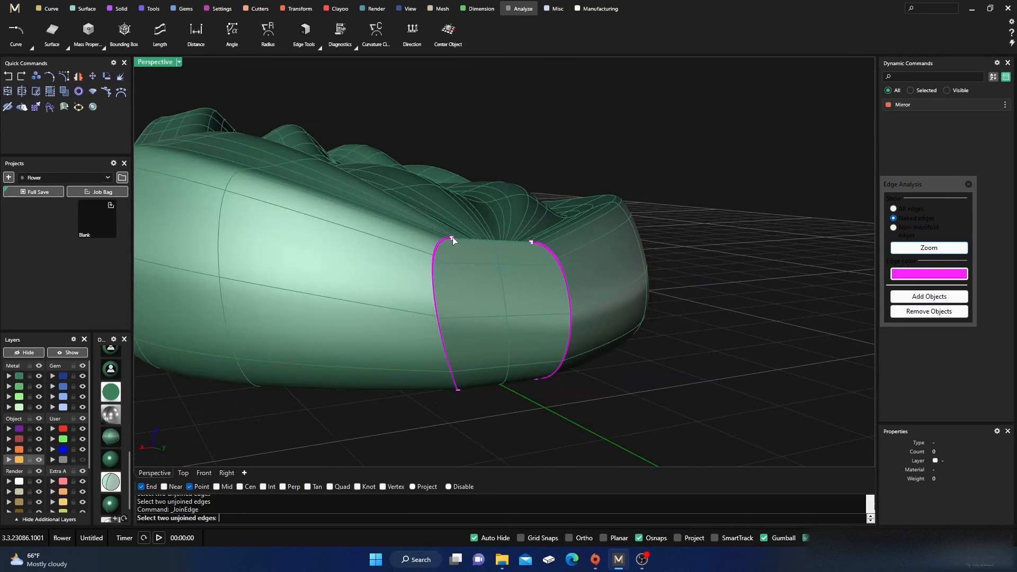
pyautogui.click(453, 241)
pyautogui.click(481, 266)
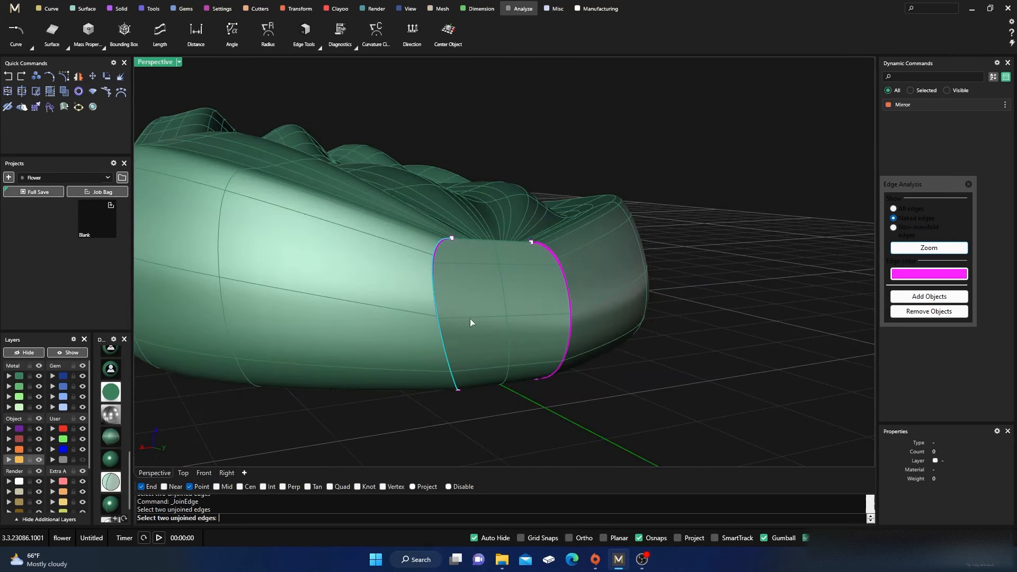
pyautogui.click(457, 397)
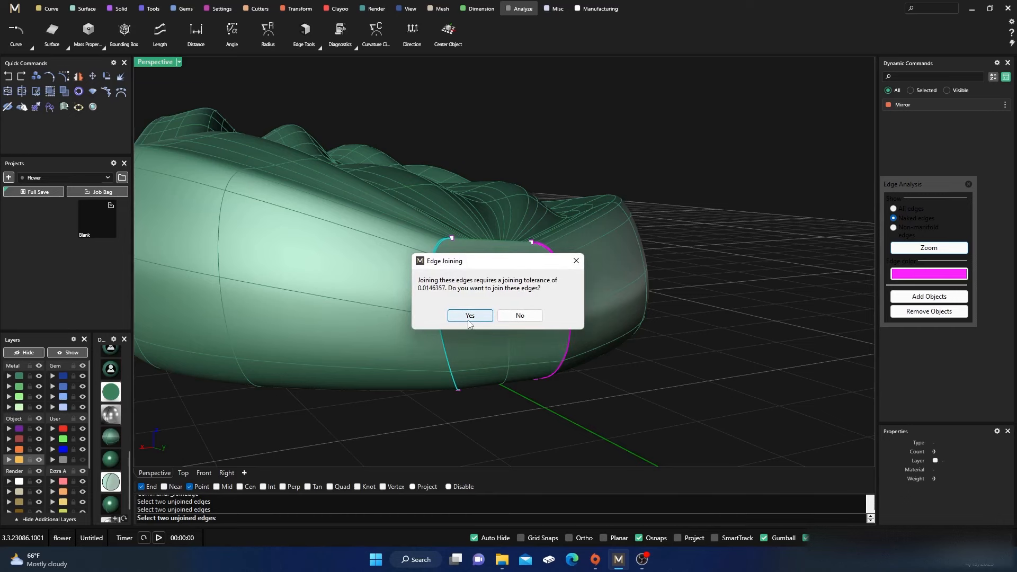
pyautogui.click(467, 317)
# - Join the remaining naked edge pair on the other side of the rounded tip's cap, accepting the required tolerance
pyautogui.moveTo(548, 413); pyautogui.dragTo(492, 390, button='right')
pyautogui.scroll(10, 436, 320)
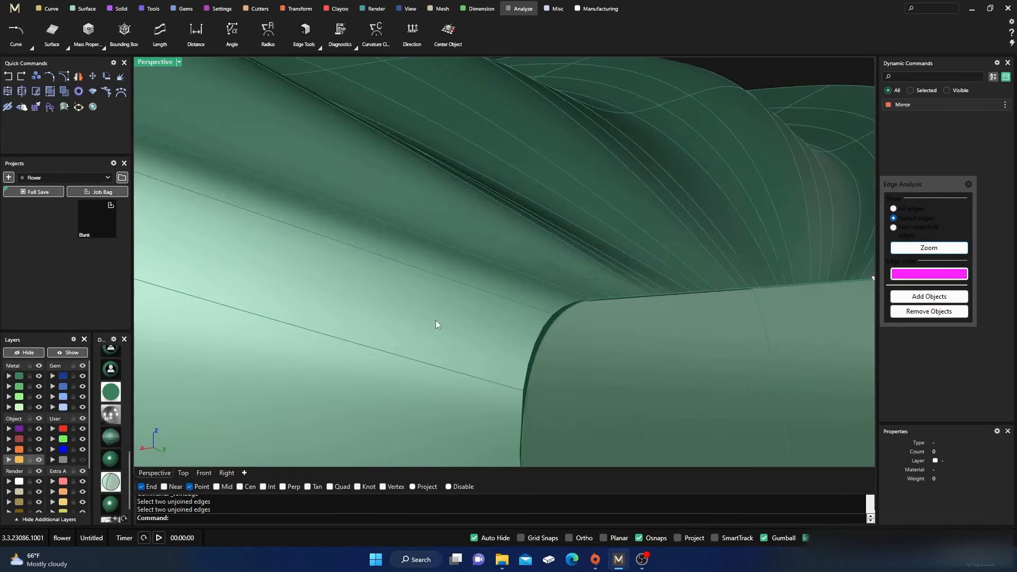
pyautogui.scroll(-10, 445, 325)
pyautogui.scroll(-5, 454, 327)
pyautogui.moveTo(609, 410); pyautogui.dragTo(490, 379, button='right')
pyautogui.scroll(9, 400, 342)
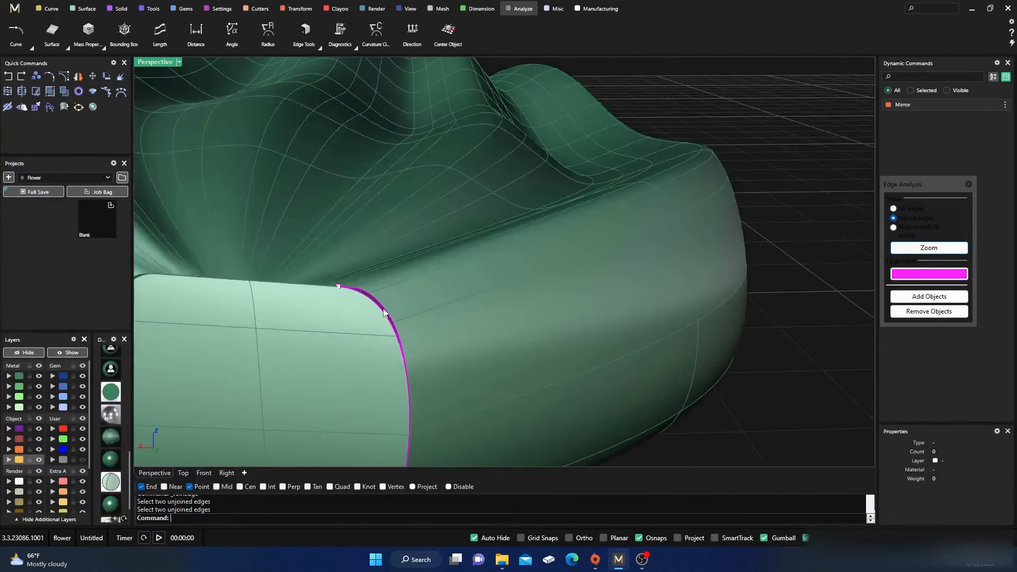
pyautogui.rightClick(381, 306)
pyautogui.click(339, 290)
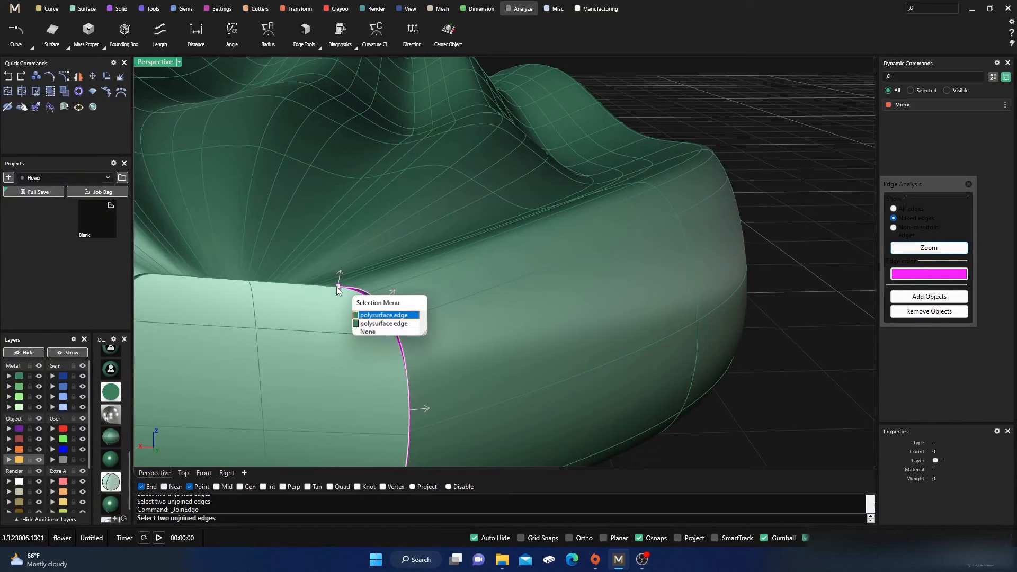
pyautogui.click(379, 314)
pyautogui.scroll(-10, 424, 317)
pyautogui.scroll(8, 412, 309)
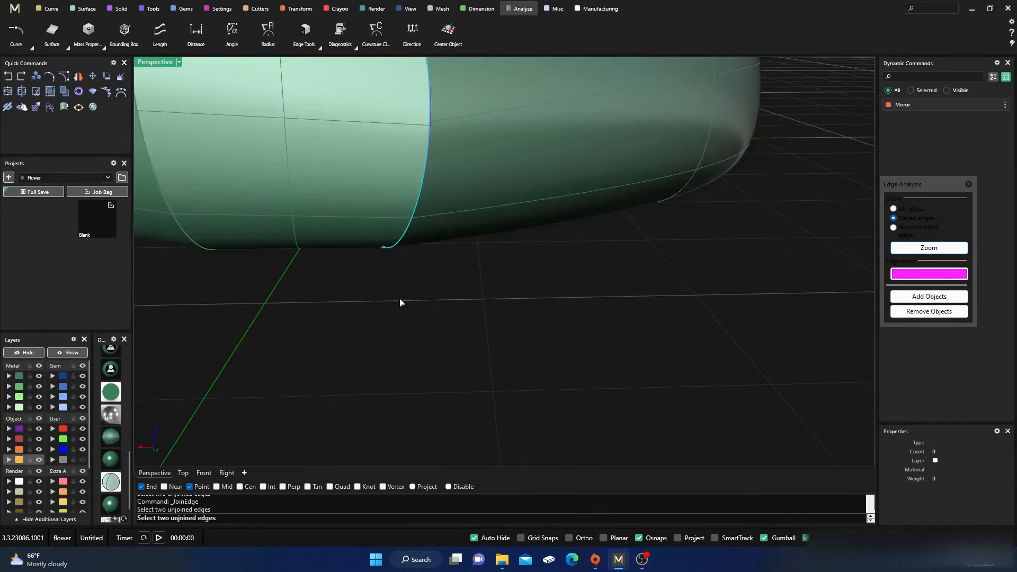
pyautogui.click(380, 250)
pyautogui.click(466, 316)
pyautogui.scroll(-8, 427, 256)
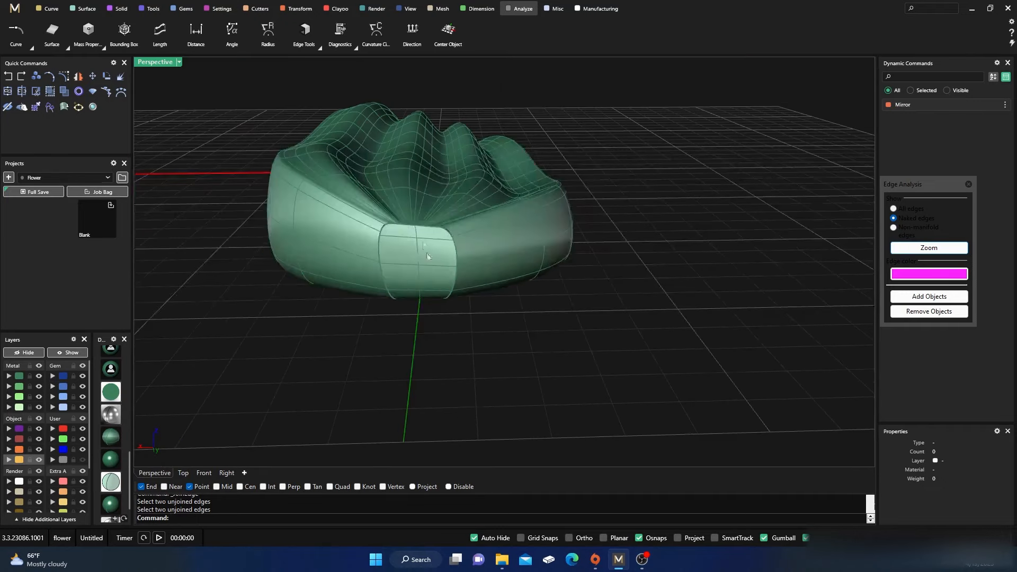
# - Check the joined petal's object type and the fit of its tip cap, and close the edge analysis
pyautogui.click(427, 256)
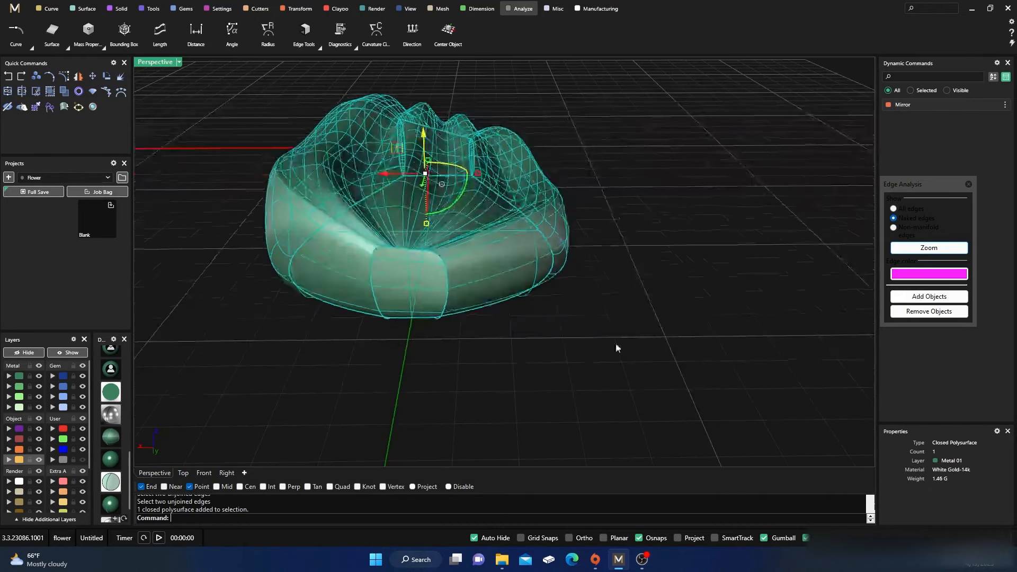
pyautogui.press('Escape')
pyautogui.scroll(10, 445, 245)
pyautogui.scroll(-15, 502, 229)
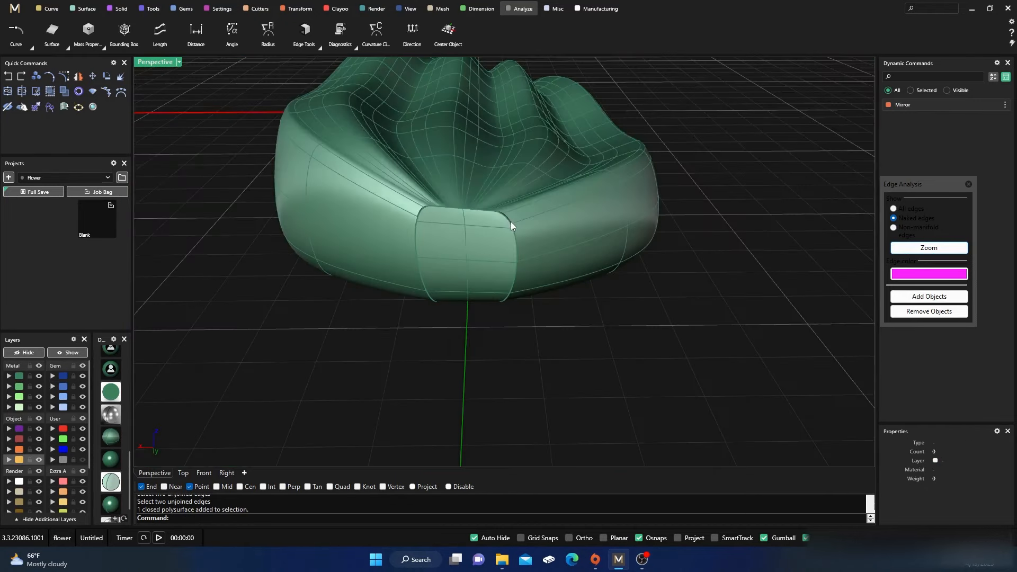
pyautogui.moveTo(511, 222); pyautogui.dragTo(447, 319, button='right')
pyautogui.scroll(7, 448, 319)
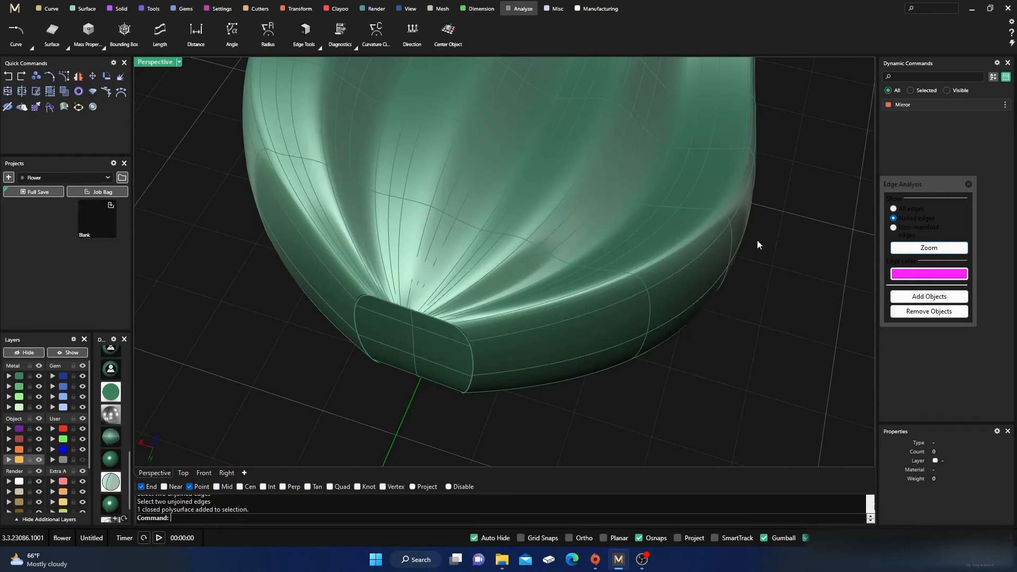
pyautogui.click(970, 184)
pyautogui.scroll(-6, 450, 276)
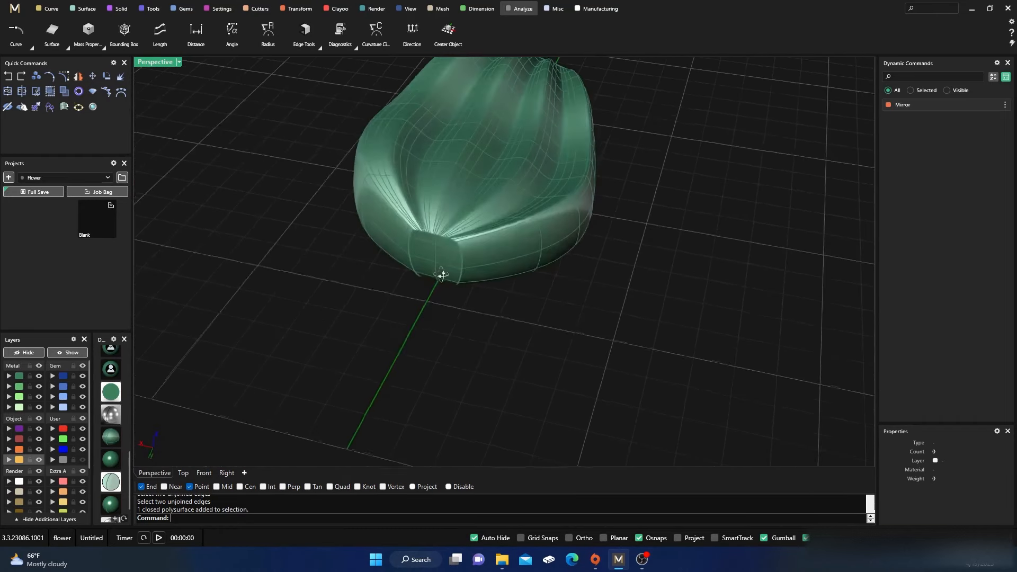
# - Explode the petal polysurface and delete the small cap surface at its rounded tip
pyautogui.click(438, 261)
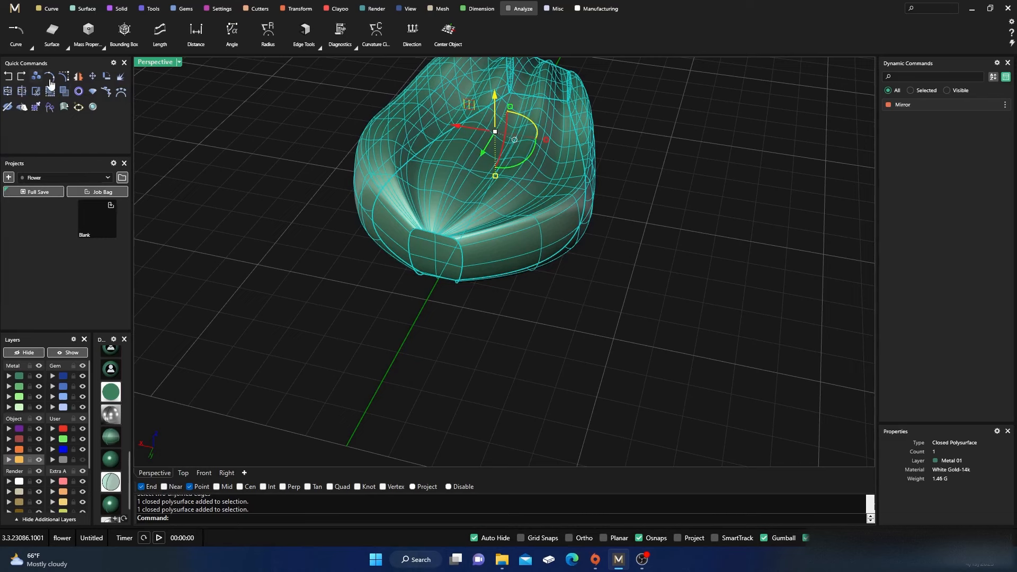
pyautogui.click(120, 78)
pyautogui.click(322, 297)
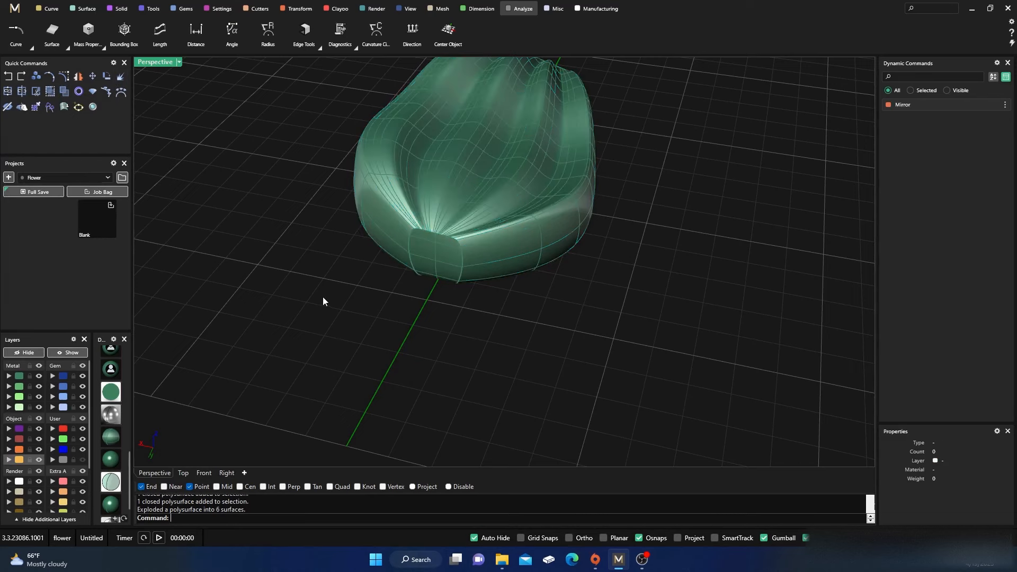
pyautogui.click(444, 268)
pyautogui.press('Delete')
# - Blend a new cap surface across the tip gap between the two facing side-wall edges, with tangency at both edges
pyautogui.scroll(3, 446, 277)
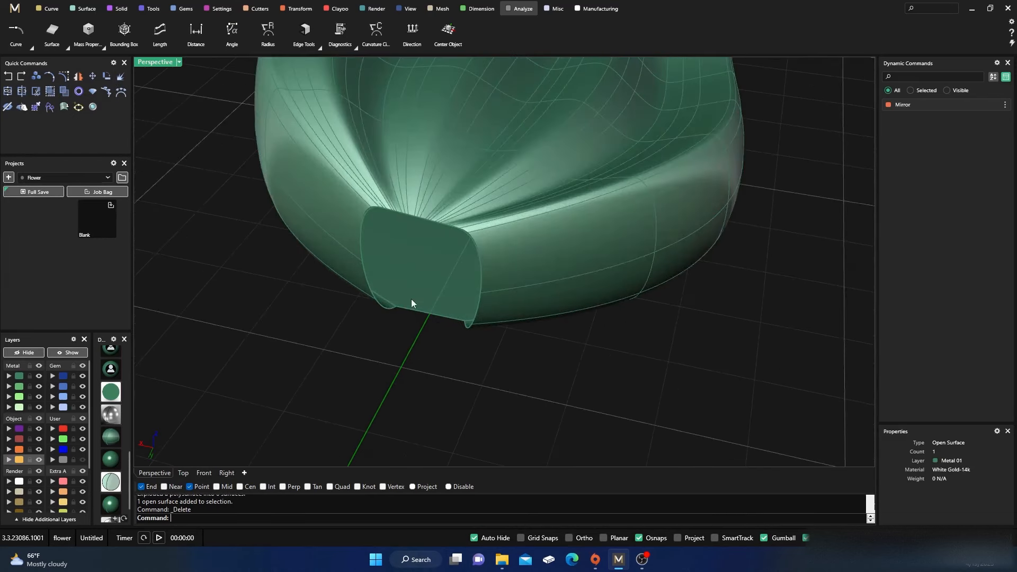
pyautogui.moveTo(411, 303)
pyautogui.mouseDown(button='right')
pyautogui.moveTo(410, 314)
pyautogui.moveTo(400, 288)
pyautogui.mouseUp(button='right')
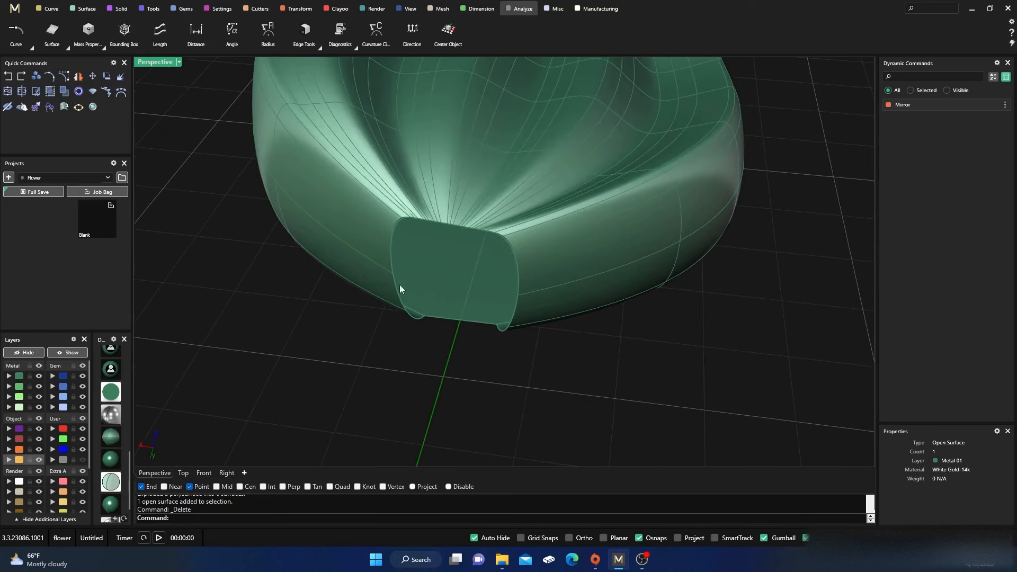
pyautogui.click(83, 9)
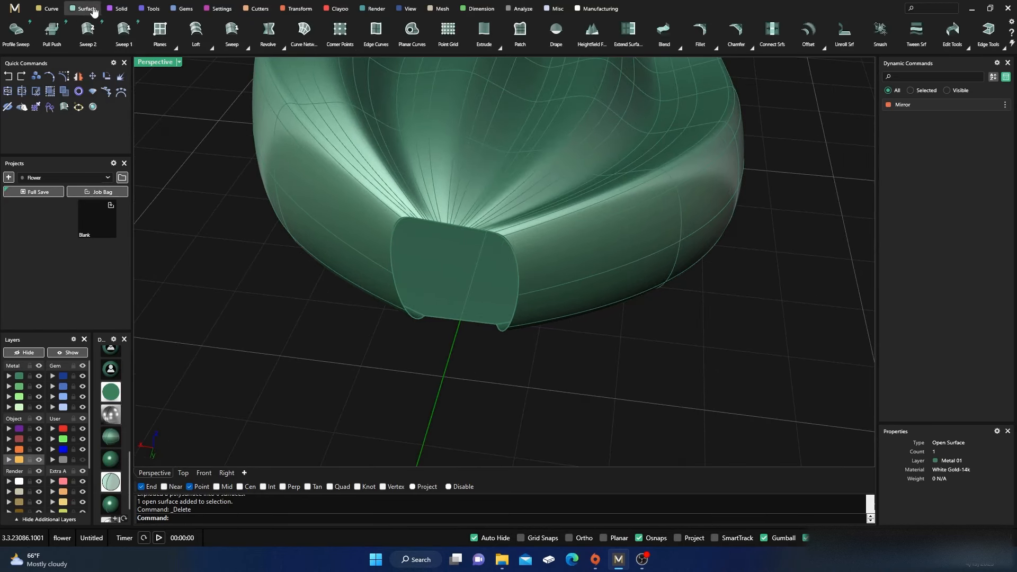
pyautogui.click(822, 46)
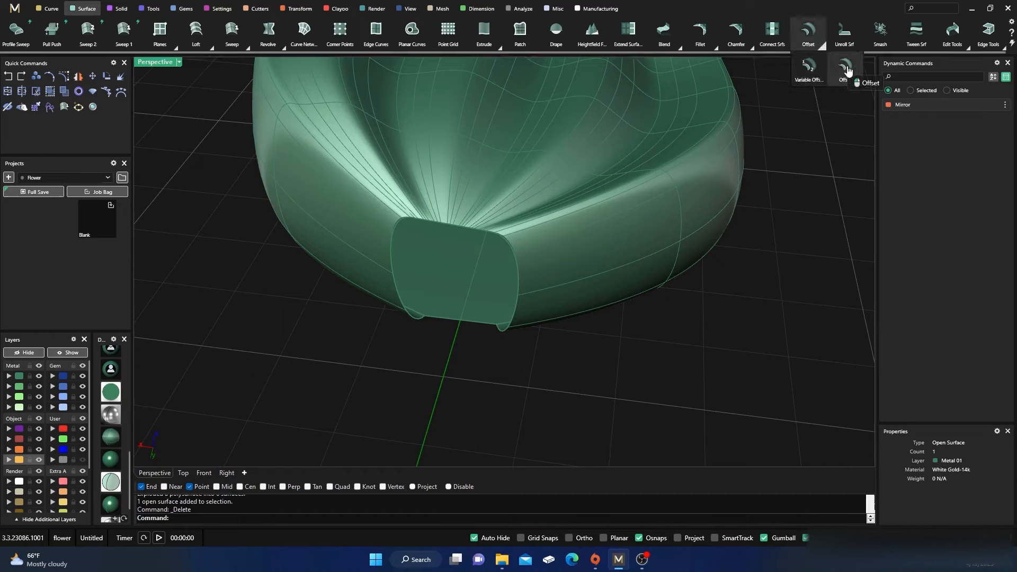
pyautogui.click(679, 47)
pyautogui.click(697, 65)
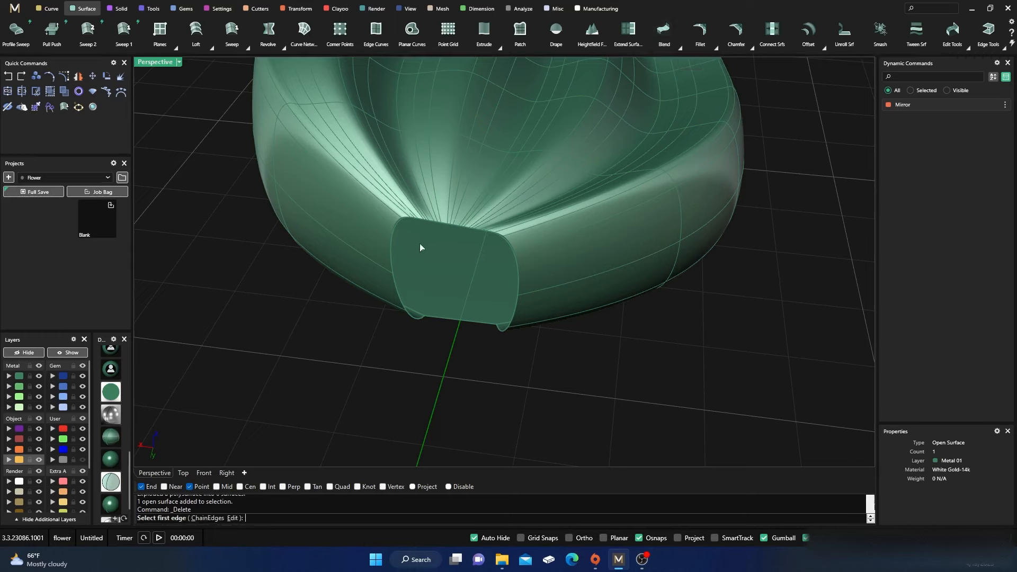
pyautogui.click(418, 319)
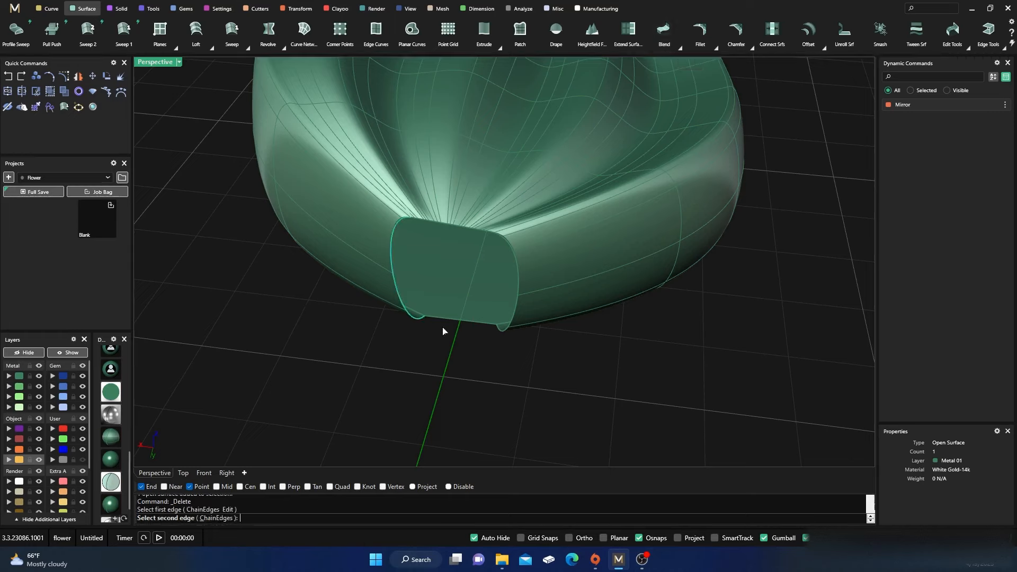
pyautogui.click(504, 332)
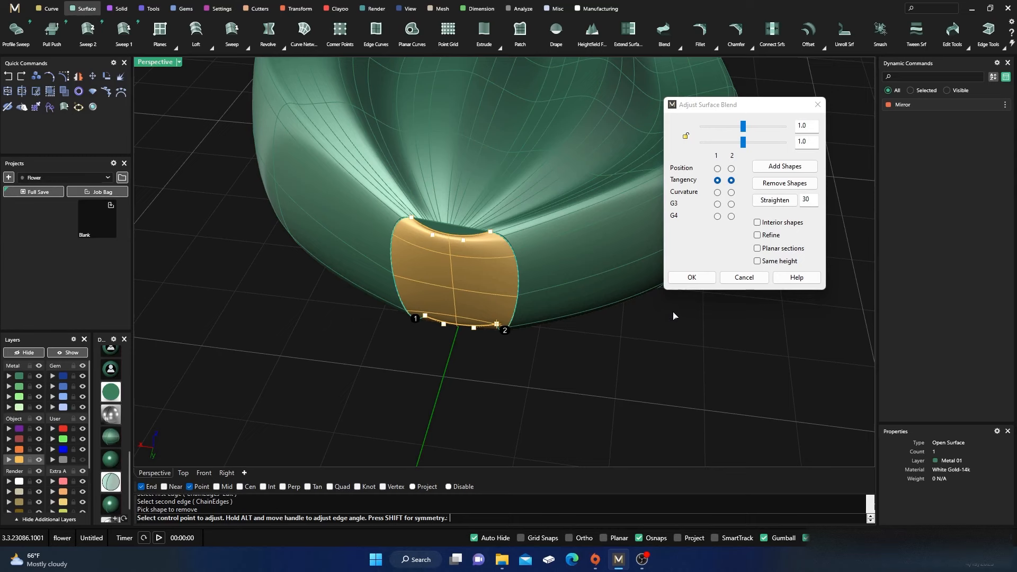
pyautogui.click(692, 277)
# - Blend a surface between the ridged top surface's edge and the new tip cap's upper edge
pyautogui.moveTo(647, 351); pyautogui.dragTo(502, 347, button='right')
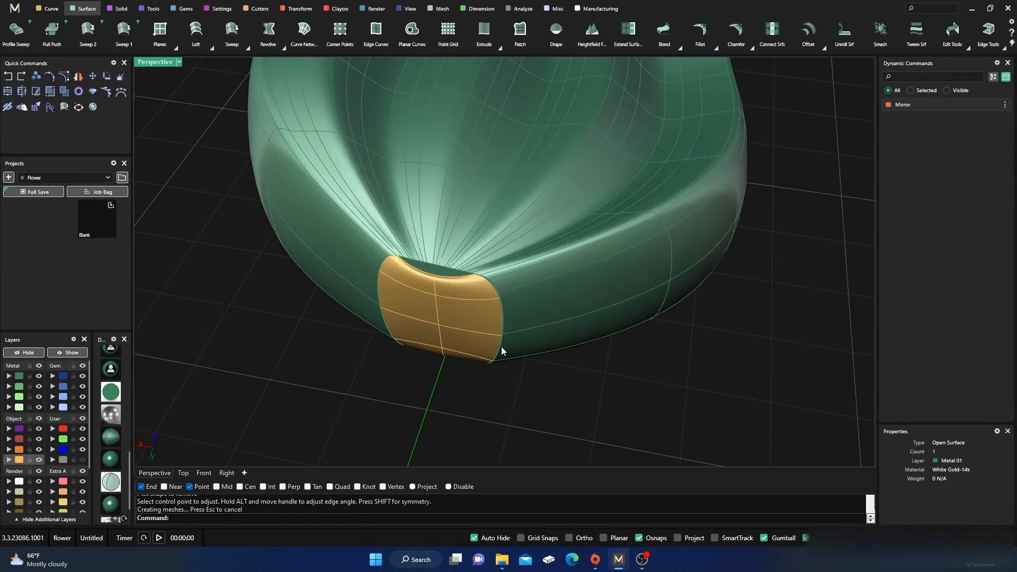
pyautogui.press('Return')
pyautogui.click(440, 267)
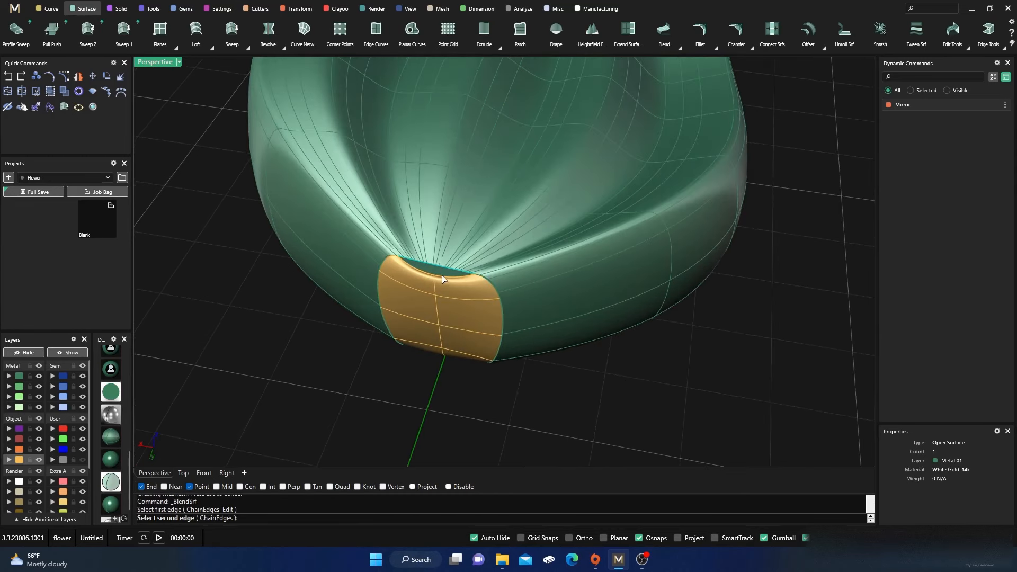
pyautogui.click(442, 277)
pyautogui.click(692, 277)
# - Blend a surface between the new tip cap's lower edge and the petal's bottom surface, with tangency at both edges
pyautogui.moveTo(588, 366); pyautogui.dragTo(597, 180, button='right')
pyautogui.scroll(5, 565, 167)
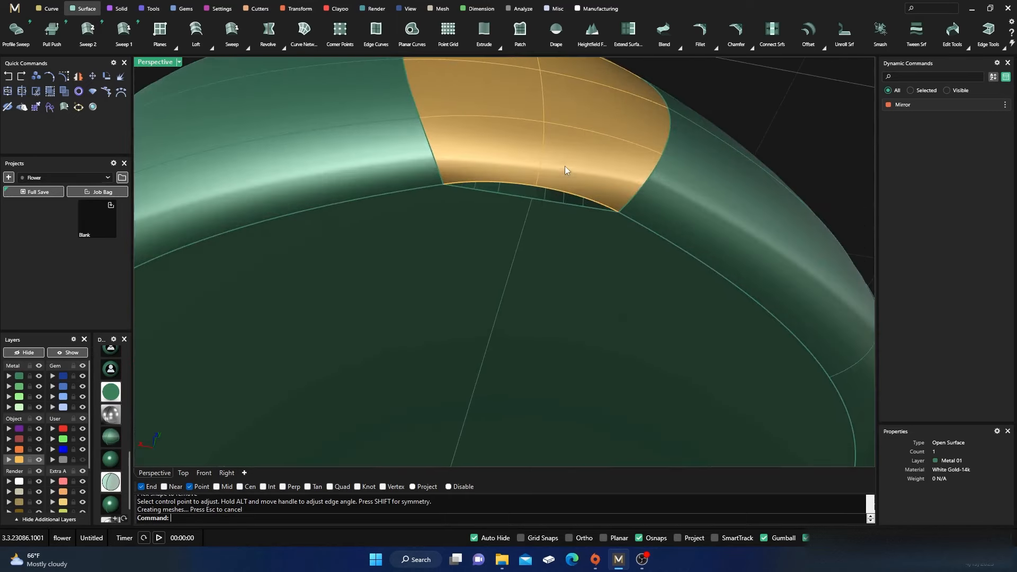
pyautogui.press('Return')
pyautogui.click(549, 193)
pyautogui.click(548, 202)
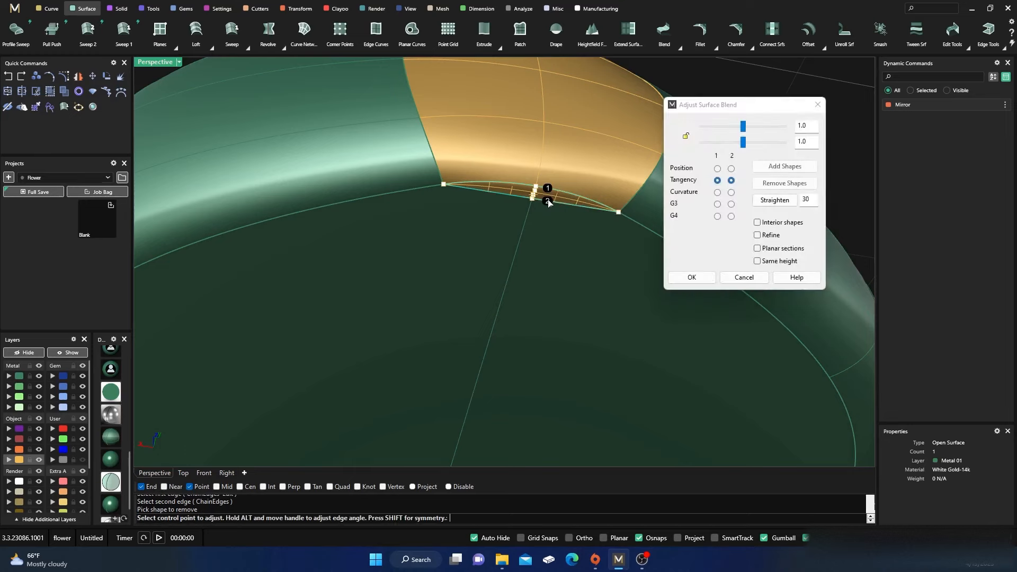
pyautogui.click(698, 276)
pyautogui.scroll(-8, 548, 262)
pyautogui.moveTo(567, 239); pyautogui.dragTo(496, 377, button='right')
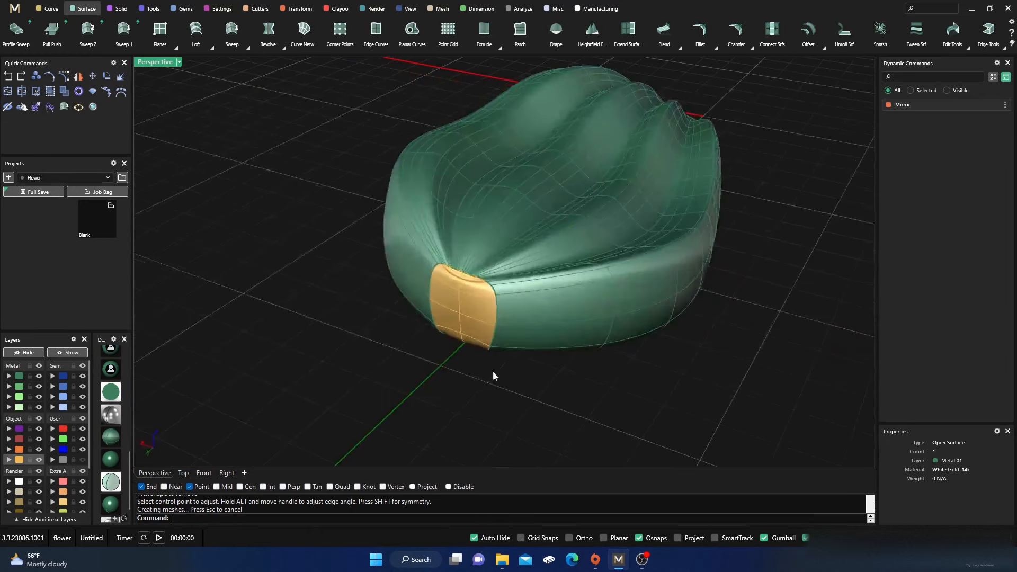
# - Try joining the window-selected petal surfaces, select the remaining pieces, and undo the join
pyautogui.moveTo(604, 418); pyautogui.dragTo(337, 153)
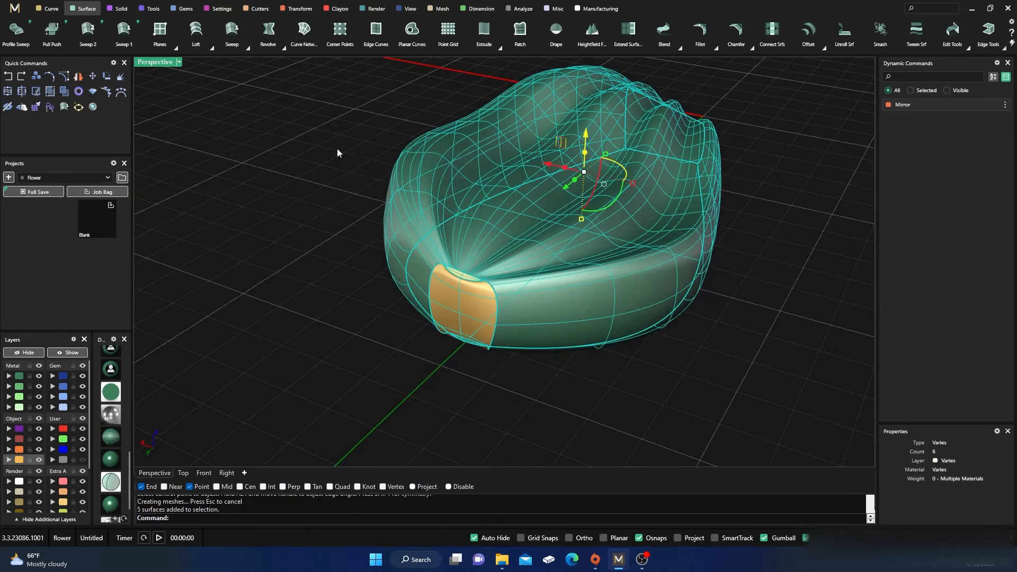
pyautogui.click(9, 92)
pyautogui.click(520, 317)
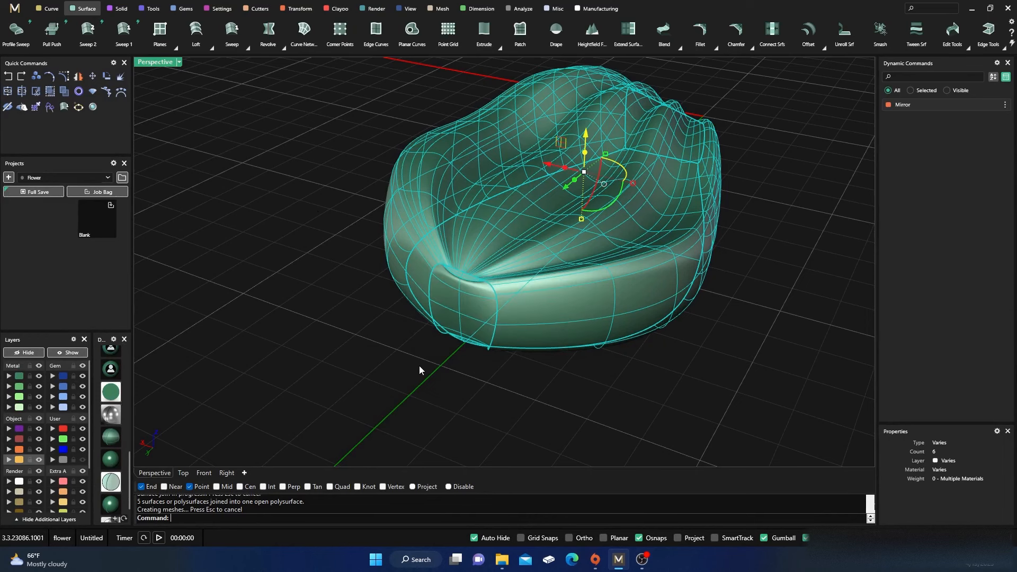
pyautogui.scroll(-5, 424, 370)
pyautogui.click(609, 419)
pyautogui.moveTo(609, 422); pyautogui.dragTo(355, 126)
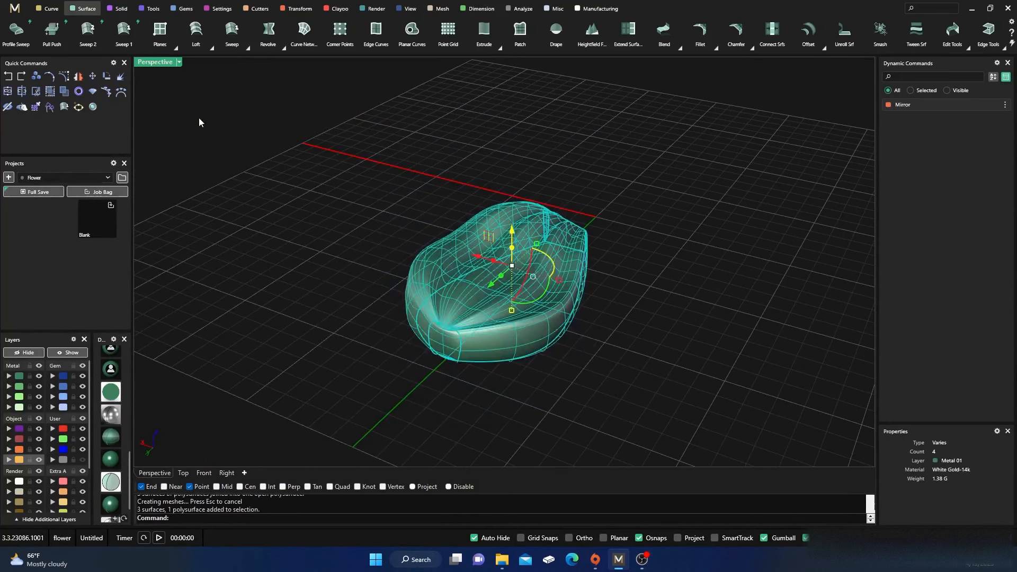
pyautogui.click(7, 77)
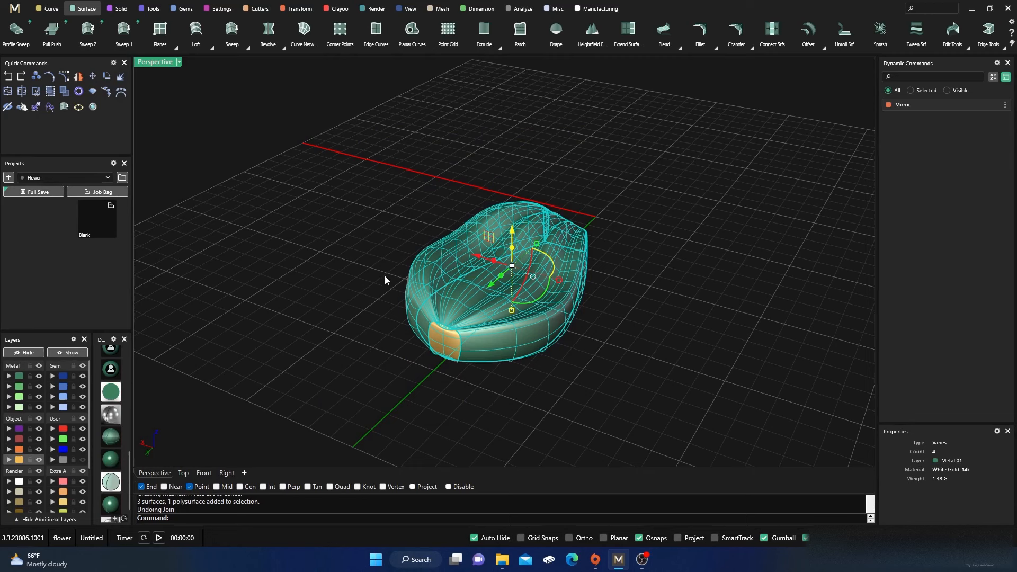
# - Join all the petal surfaces, including the tip cap, into one closed polysurface, accepting the broken history, and select the result
pyautogui.click(310, 165)
pyautogui.moveTo(300, 105); pyautogui.dragTo(716, 445)
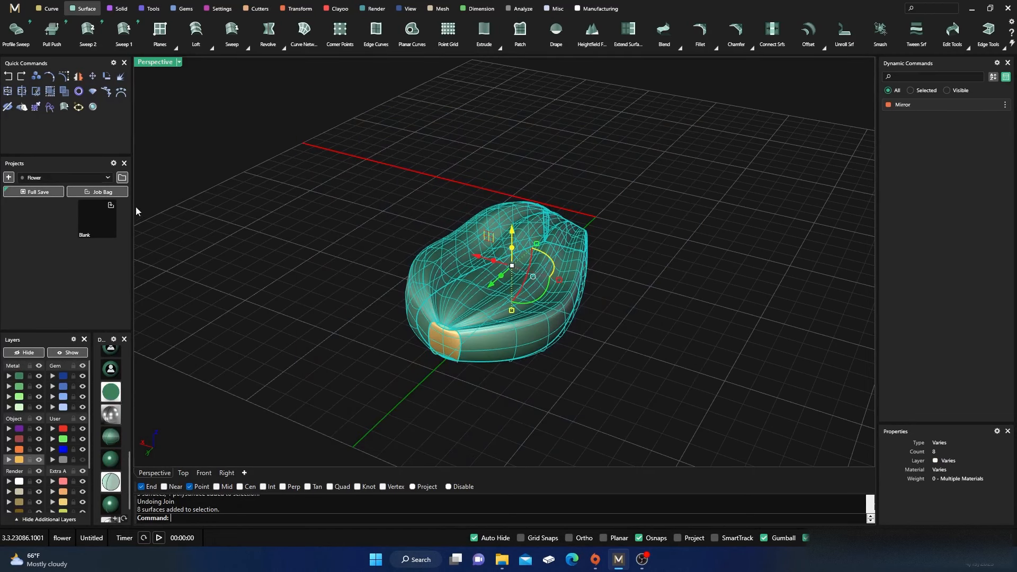
pyautogui.click(8, 91)
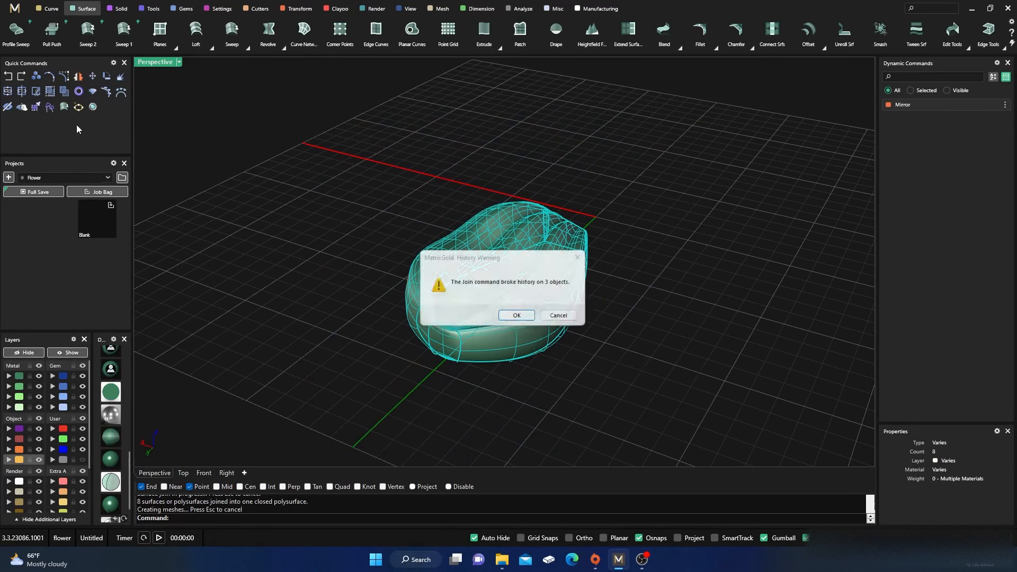
pyautogui.click(522, 319)
pyautogui.press('Escape')
pyautogui.click(457, 251)
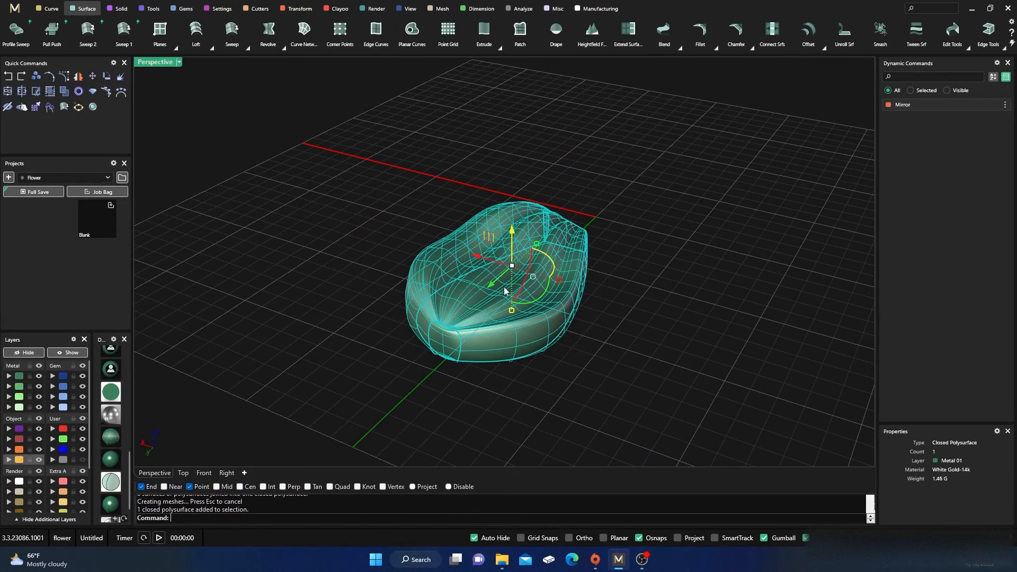
# - Create a polar array of the petal about the construction plane origin with 11 items over 360 degrees
pyautogui.click(648, 364)
pyautogui.moveTo(648, 364); pyautogui.dragTo(424, 350, button='right')
pyautogui.scroll(-6, 424, 349)
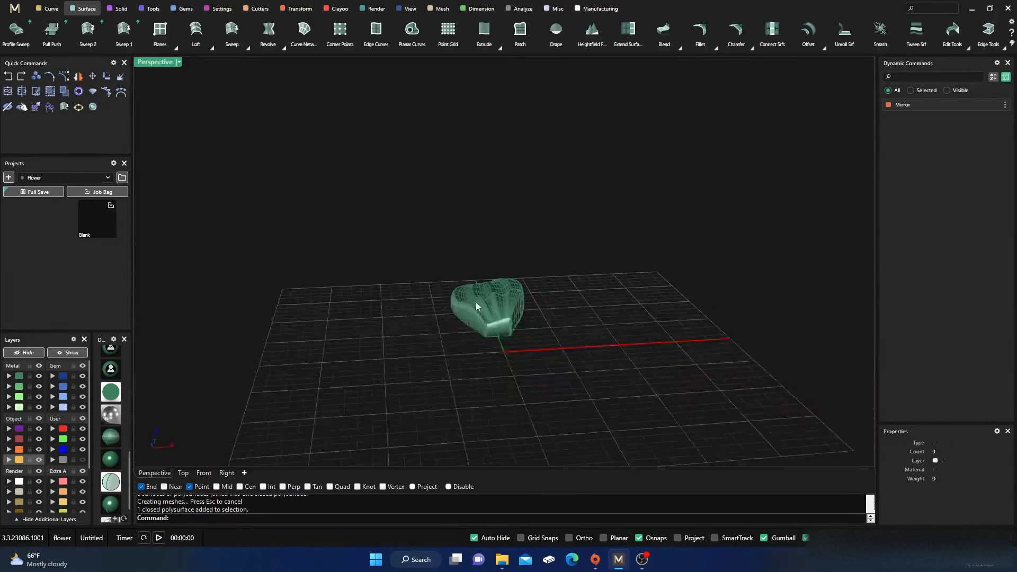
pyautogui.moveTo(477, 303); pyautogui.dragTo(459, 384, button='right')
pyautogui.scroll(-5, 484, 352)
pyautogui.moveTo(485, 352); pyautogui.dragTo(487, 359, button='right')
pyautogui.scroll(5, 489, 322)
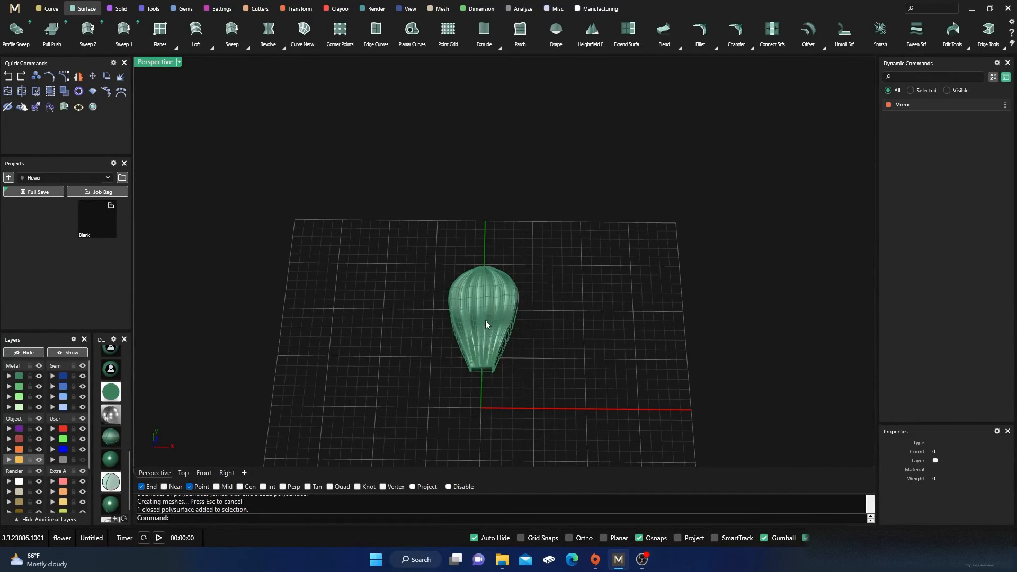
pyautogui.click(484, 319)
pyautogui.click(297, 8)
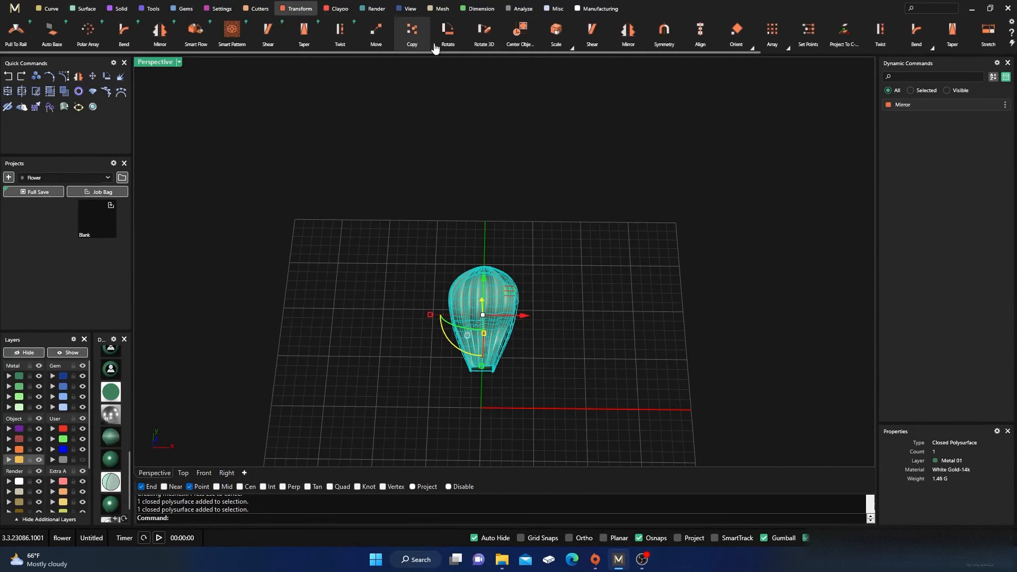
pyautogui.click(788, 47)
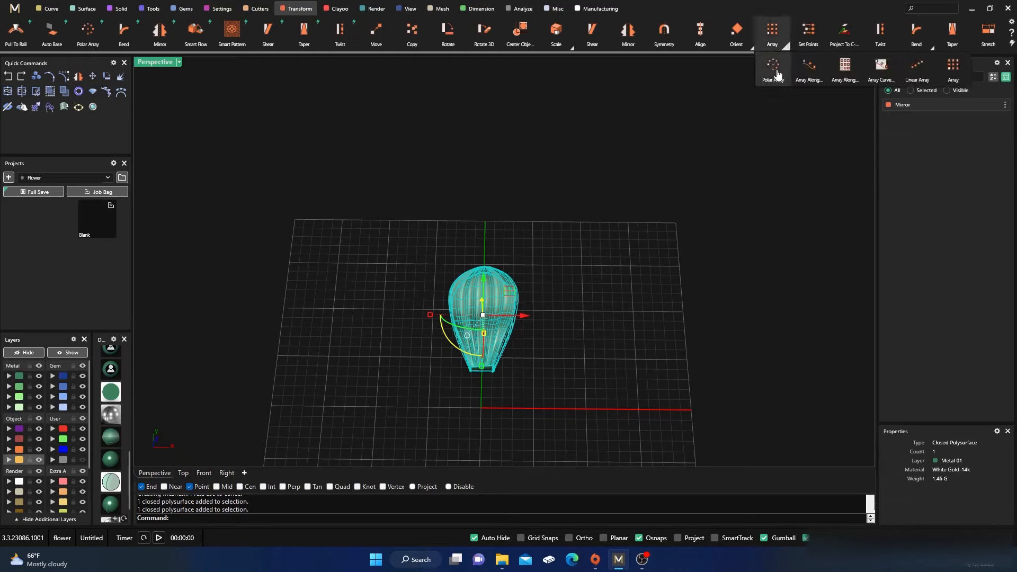
pyautogui.click(773, 73)
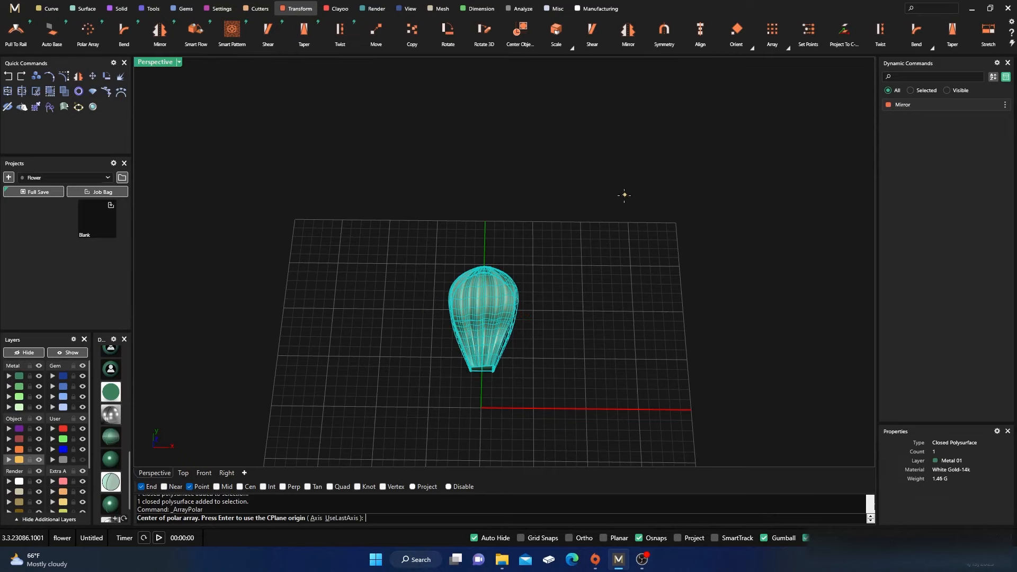
pyautogui.press('Return')
pyautogui.press('Return')
pyautogui.press('Return')
pyautogui.press('Return')
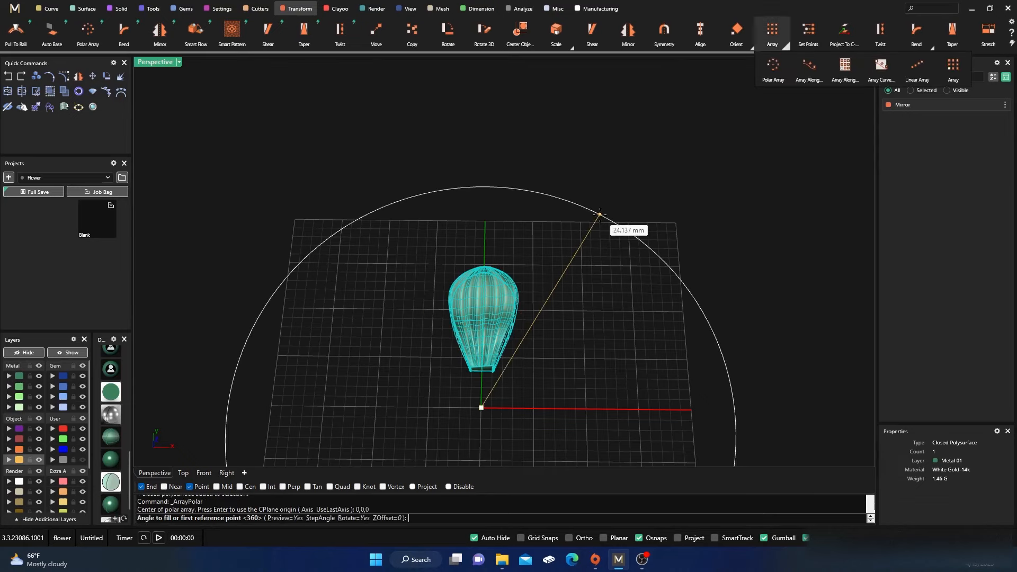
pyautogui.click(600, 214)
# - Inspect how neighbouring petals fit together around the flower and undo the polar array
pyautogui.scroll(-6, 599, 215)
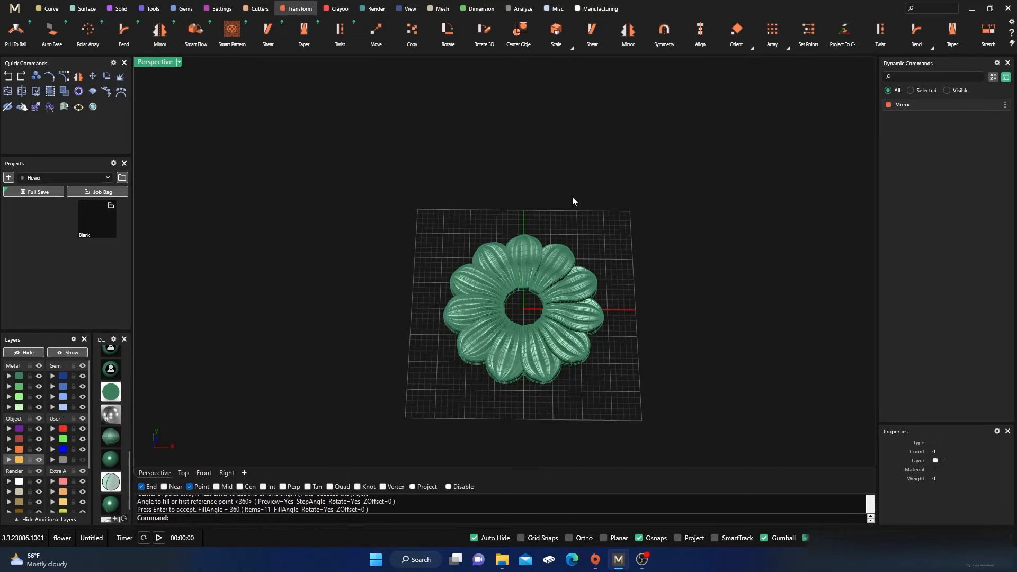
pyautogui.moveTo(572, 196); pyautogui.dragTo(490, 222, button='right')
pyautogui.scroll(7, 564, 314)
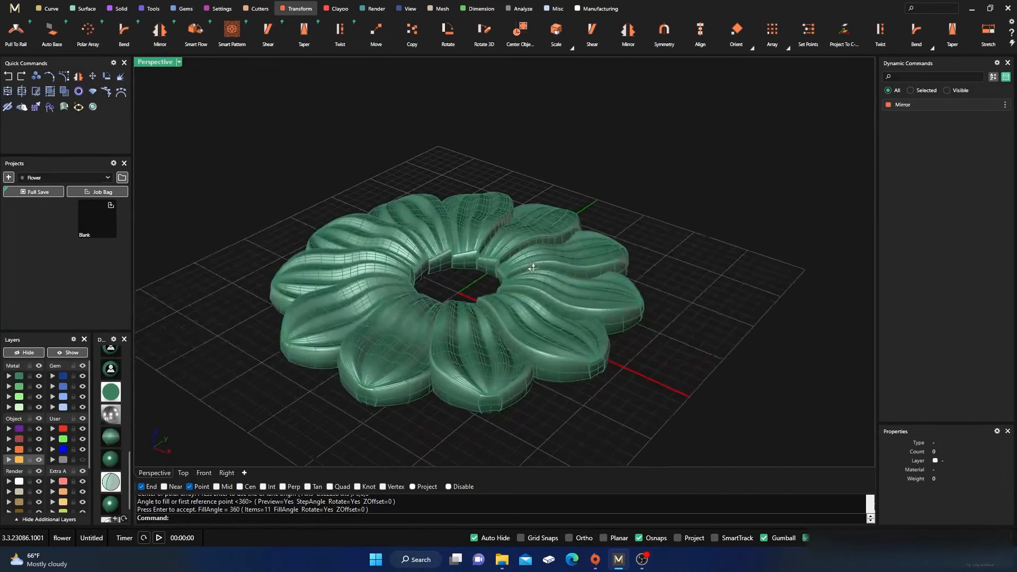
pyautogui.scroll(6, 545, 275)
pyautogui.moveTo(545, 275); pyautogui.dragTo(514, 337, button='right')
pyautogui.scroll(-8, 522, 287)
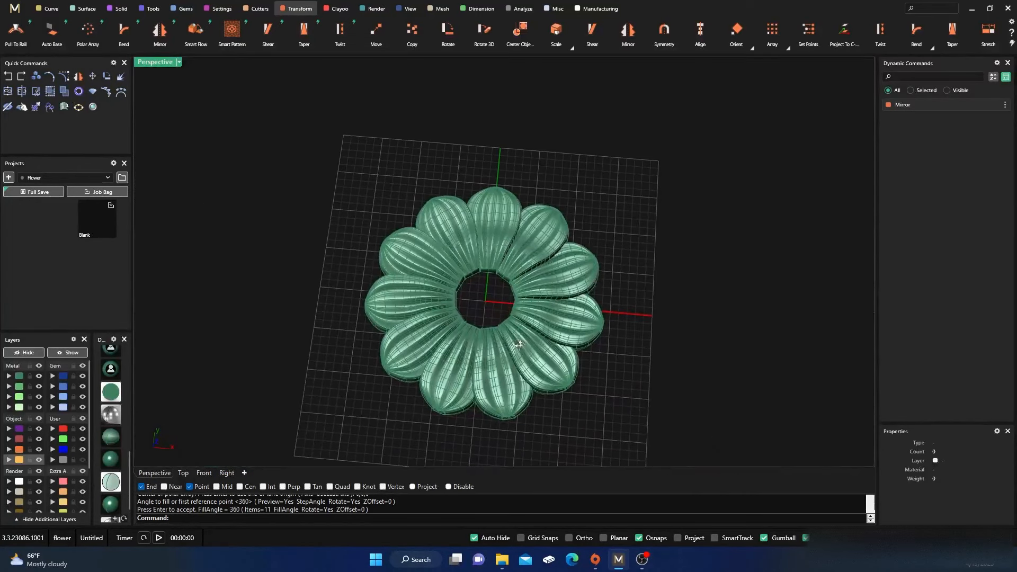
pyautogui.click(10, 80)
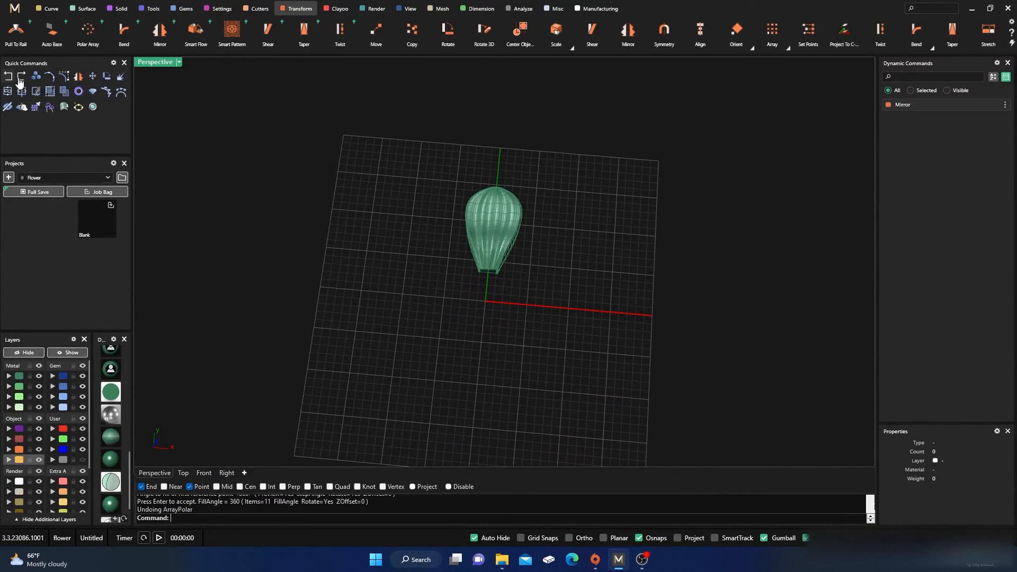
# - Switch to the four-viewport layout and frame the single petal in the Top view
pyautogui.moveTo(382, 322); pyautogui.dragTo(267, 206, button='right')
pyautogui.doubleClick(156, 62)
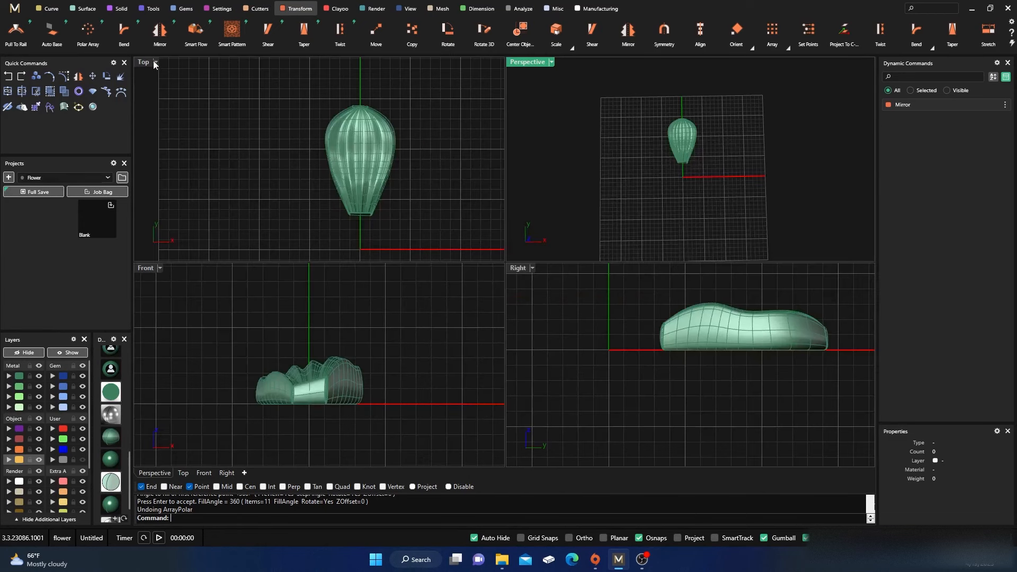
pyautogui.moveTo(401, 210); pyautogui.dragTo(370, 205, button='right')
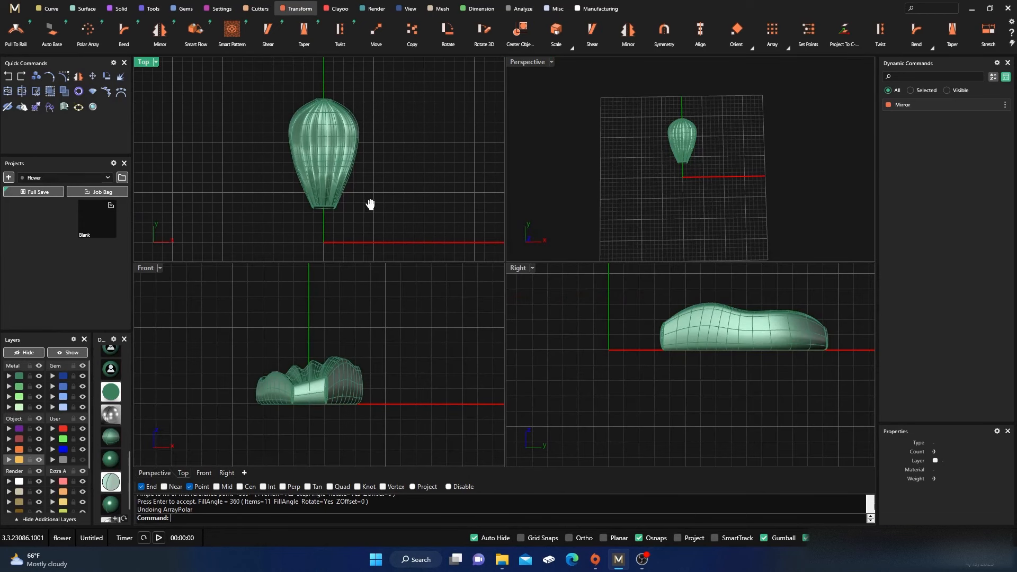
pyautogui.scroll(1, 326, 157)
pyautogui.click(323, 157)
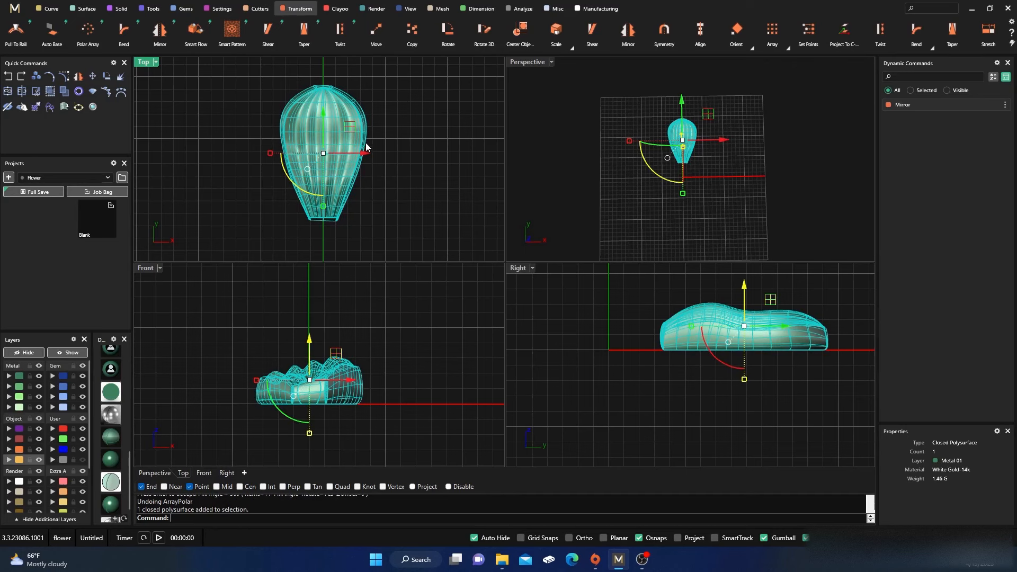
pyautogui.scroll(-2, 889, 49)
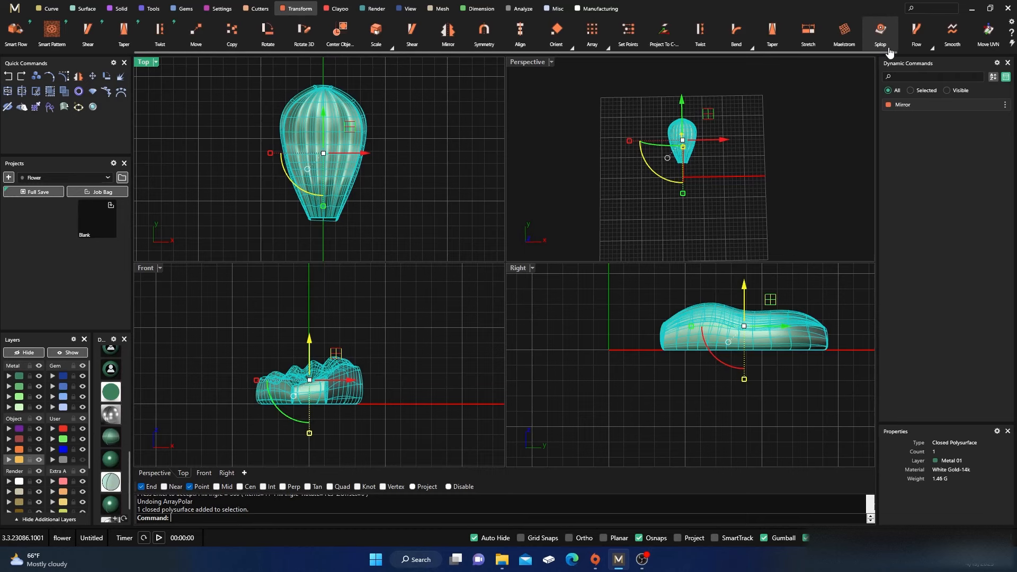
pyautogui.scroll(-2, 889, 49)
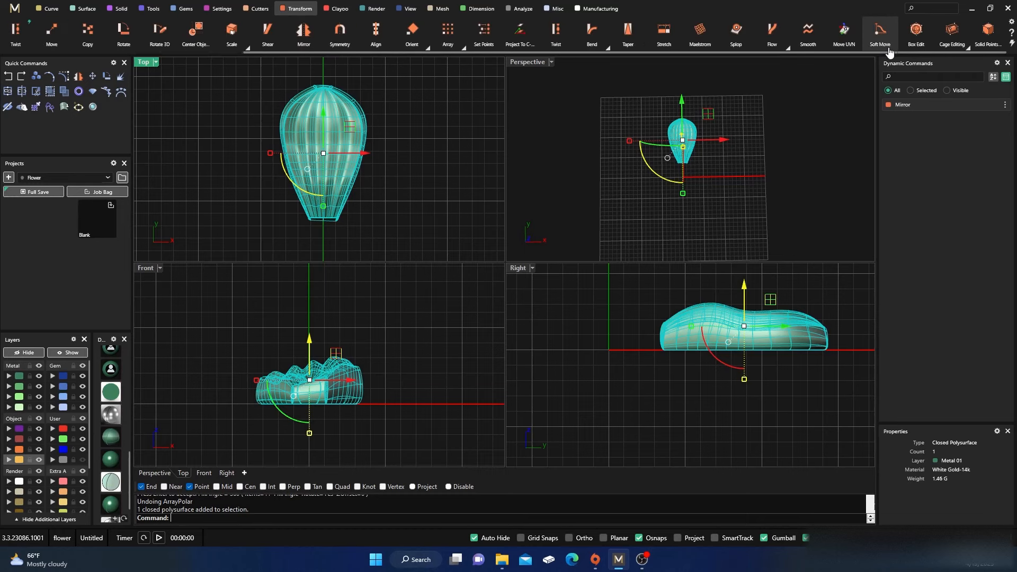
pyautogui.click(962, 40)
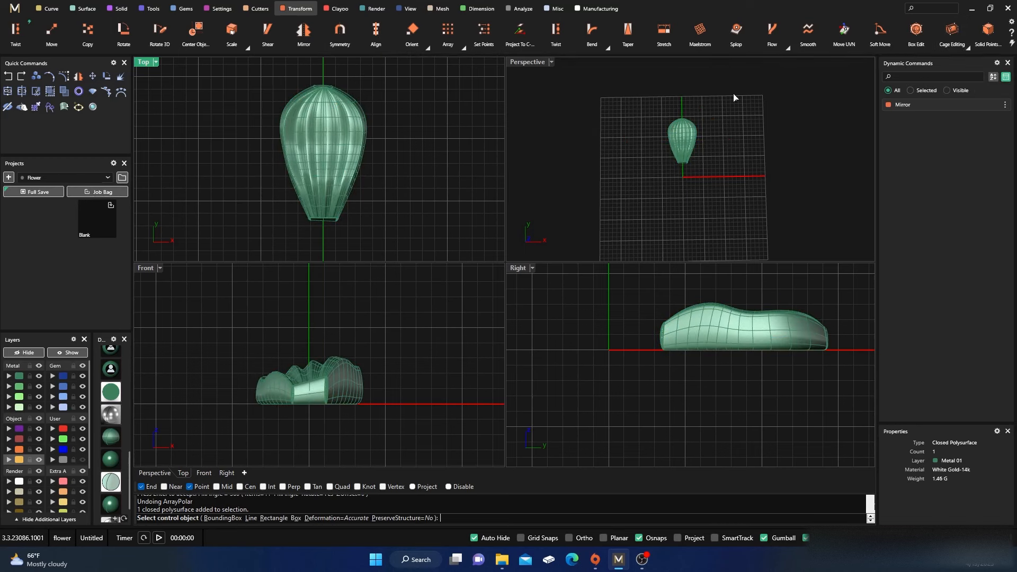
pyautogui.click(338, 151)
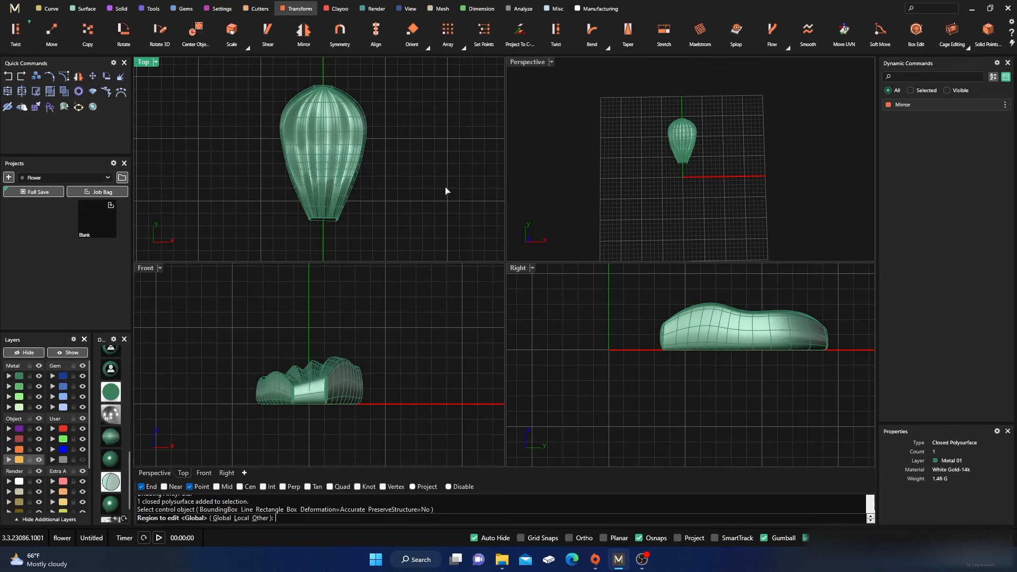
pyautogui.press('Return')
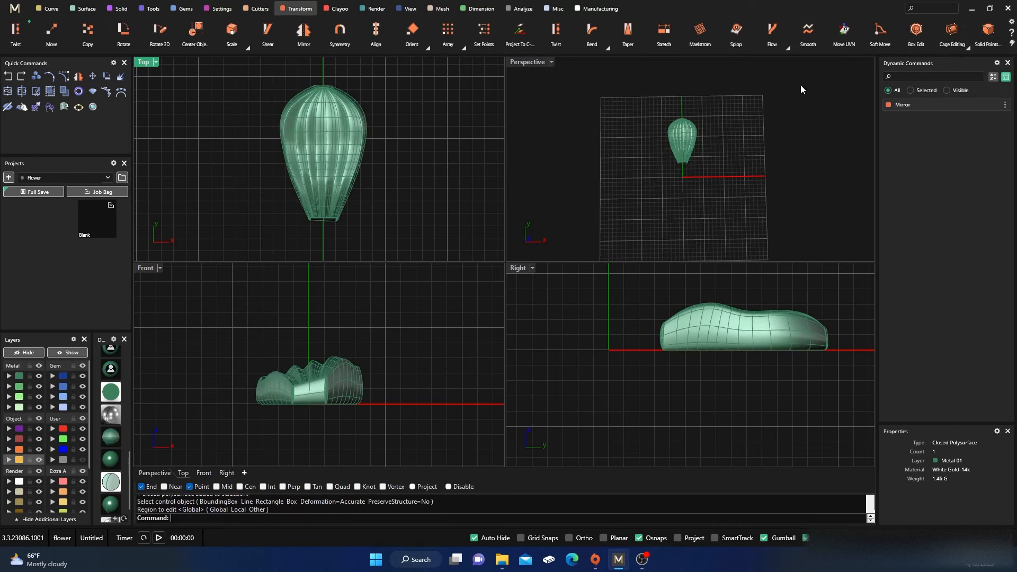
pyautogui.rightClick(668, 121)
pyautogui.click(342, 154)
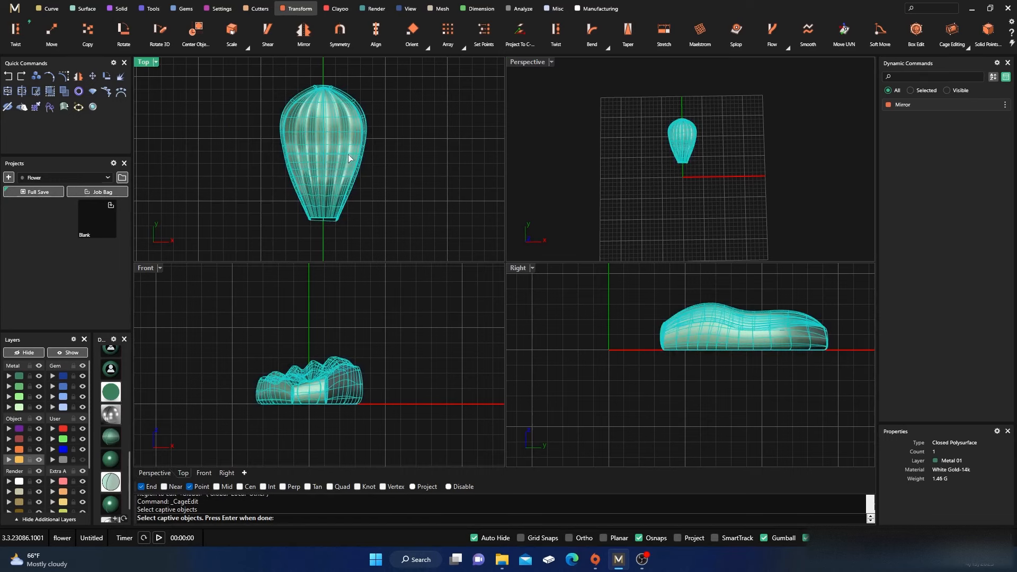
pyautogui.press('Escape')
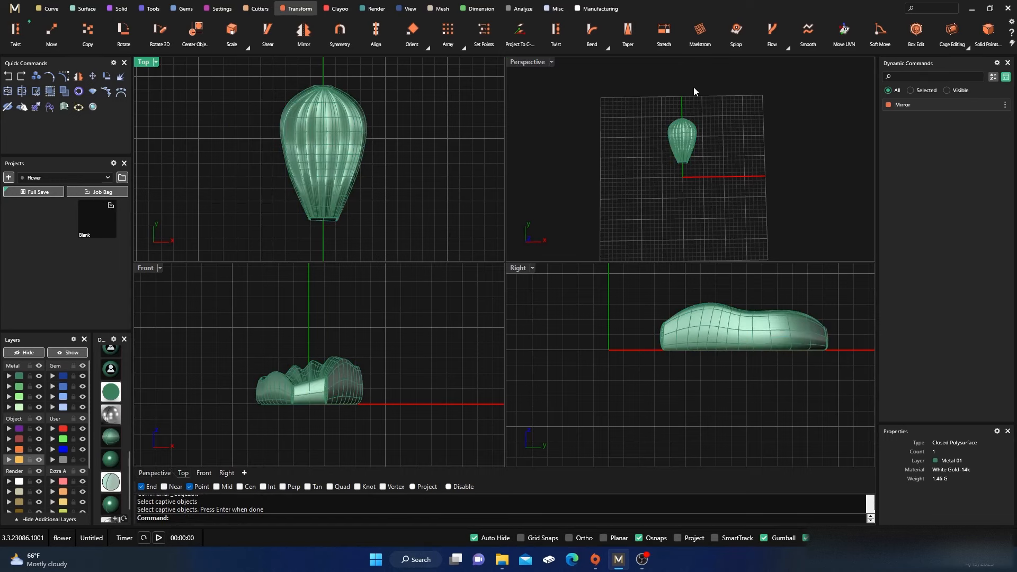
# - Add a bounding-box edit cage to the petal in world coordinates, with 4 points and degree 3 in X, Y and Z, editing globally
pyautogui.click(968, 46)
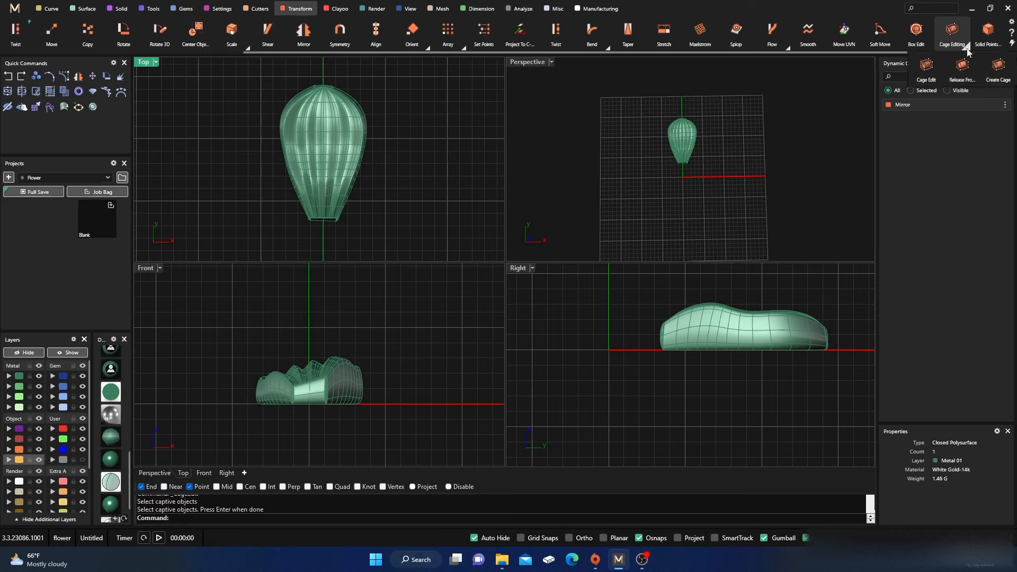
pyautogui.click(927, 68)
pyautogui.click(340, 153)
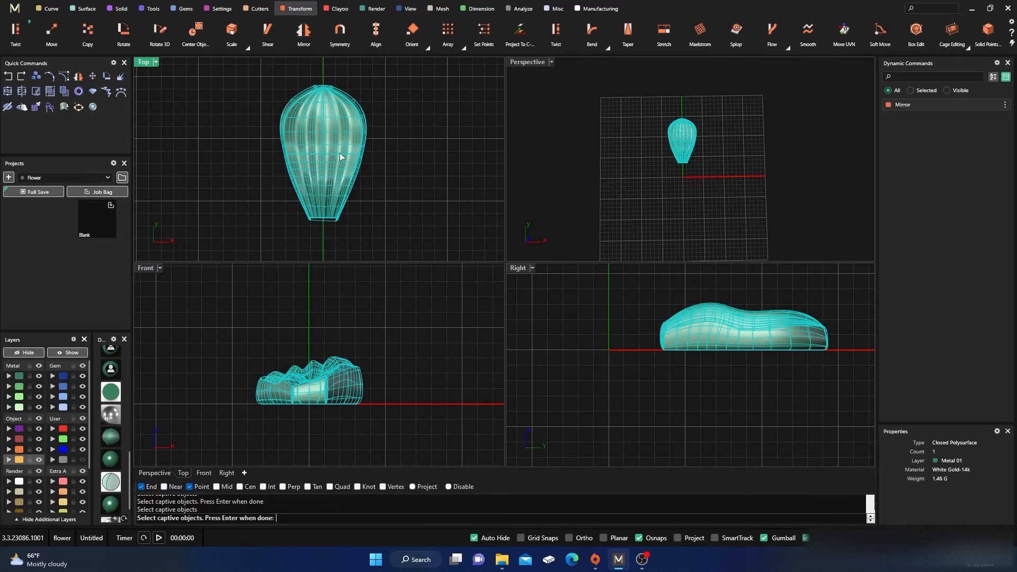
pyautogui.press('Return')
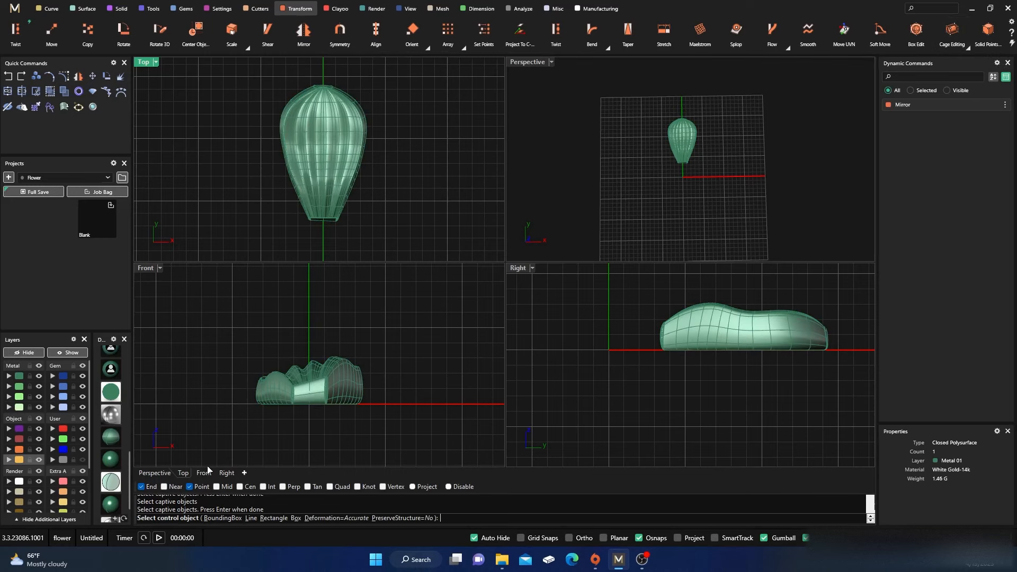
pyautogui.click(219, 519)
pyautogui.press('Return')
pyautogui.press('Return')
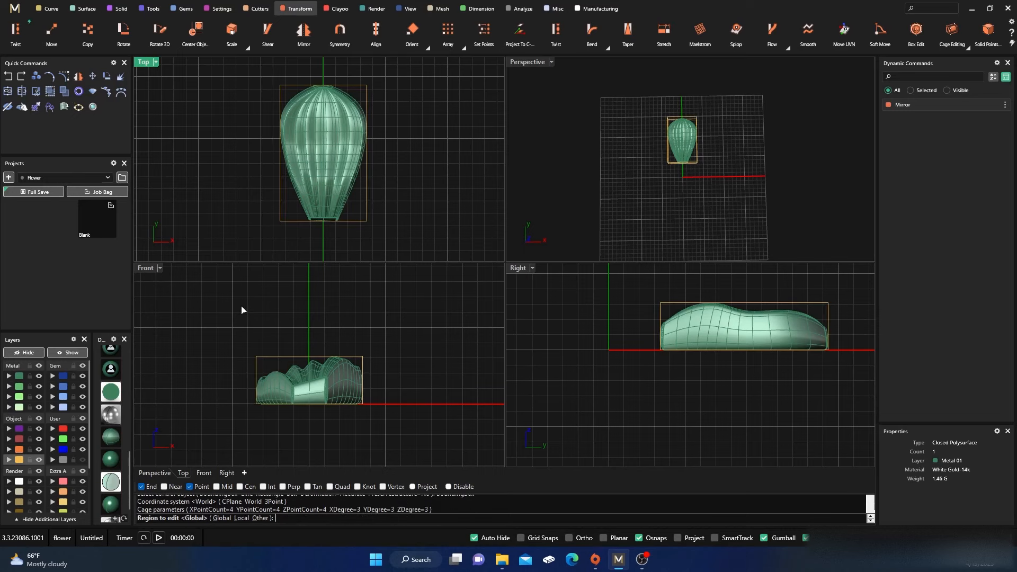
pyautogui.press('Return')
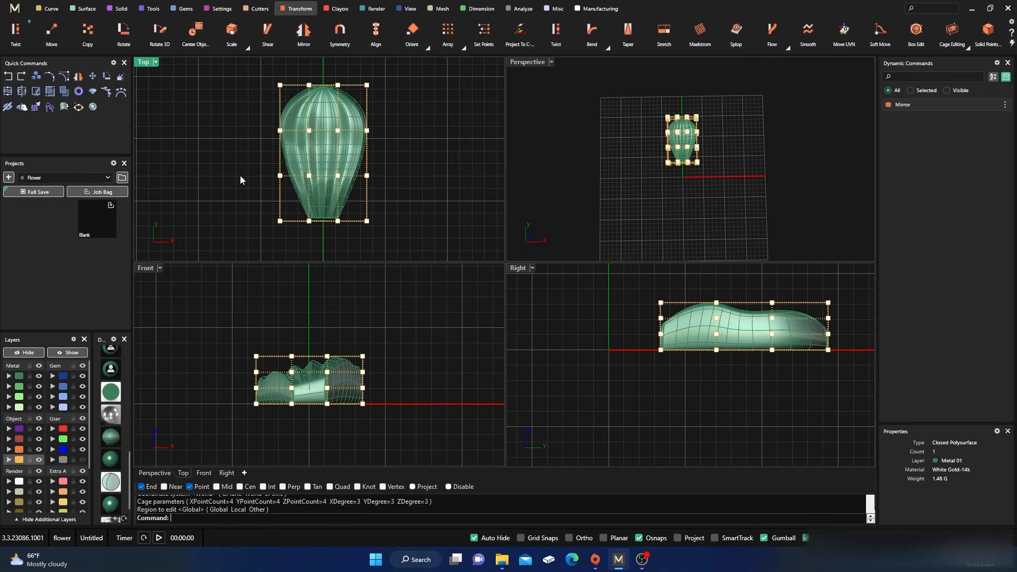
pyautogui.moveTo(437, 208); pyautogui.dragTo(450, 214, button='right')
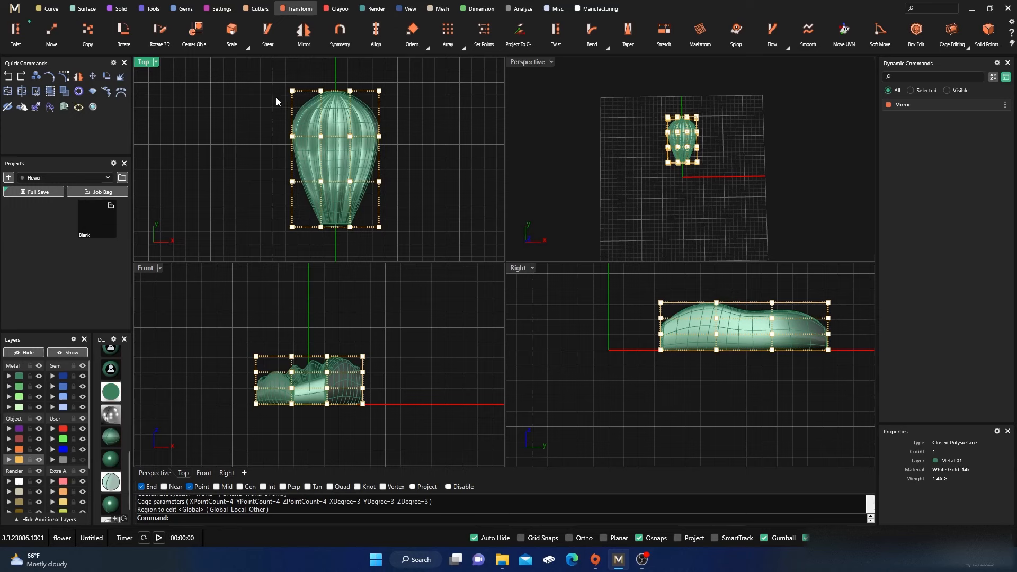
pyautogui.moveTo(294, 138); pyautogui.dragTo(301, 144)
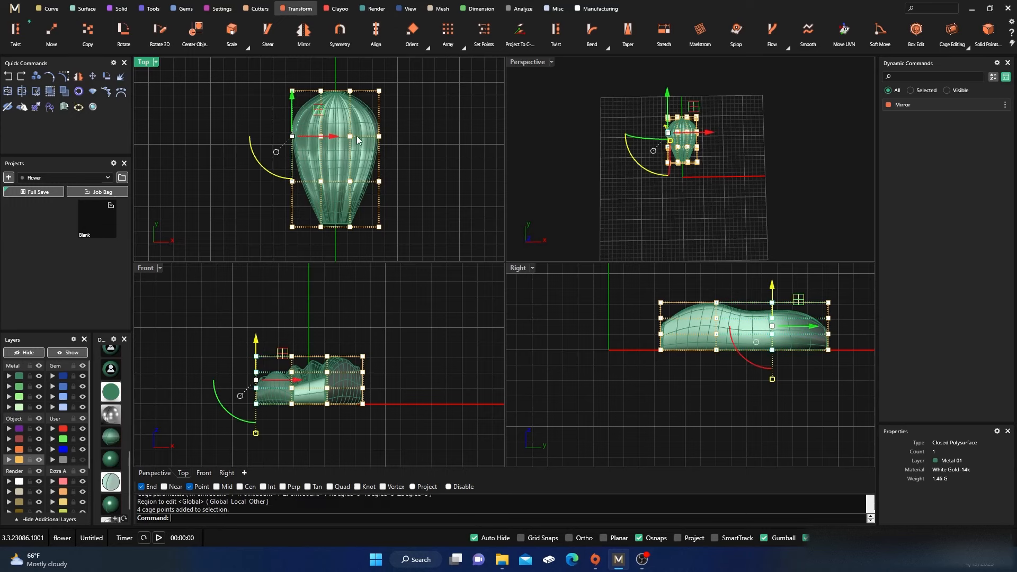
pyautogui.moveTo(368, 100); pyautogui.dragTo(367, 137)
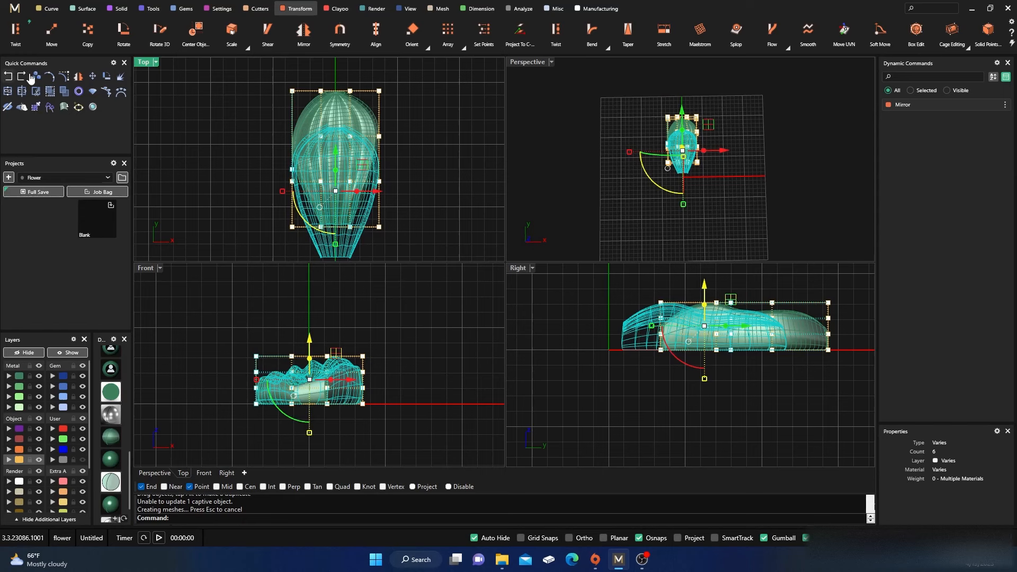
pyautogui.hotkey('ctrl', 'z')
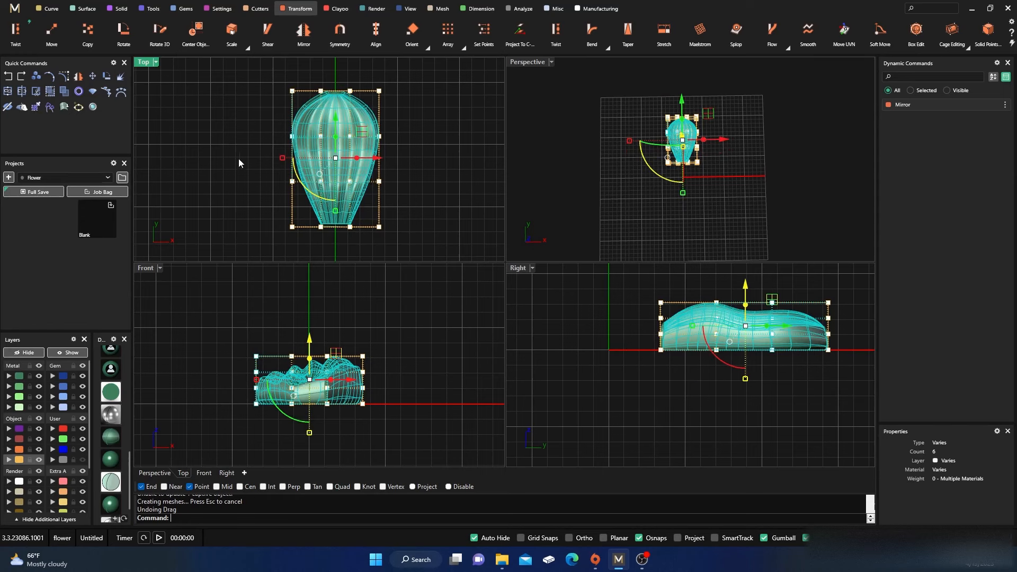
# - Scale the outermost cage points of the second row from the petal's tip outward in X, symmetrically on both sides
pyautogui.click(267, 115)
pyautogui.moveTo(274, 122); pyautogui.dragTo(308, 150)
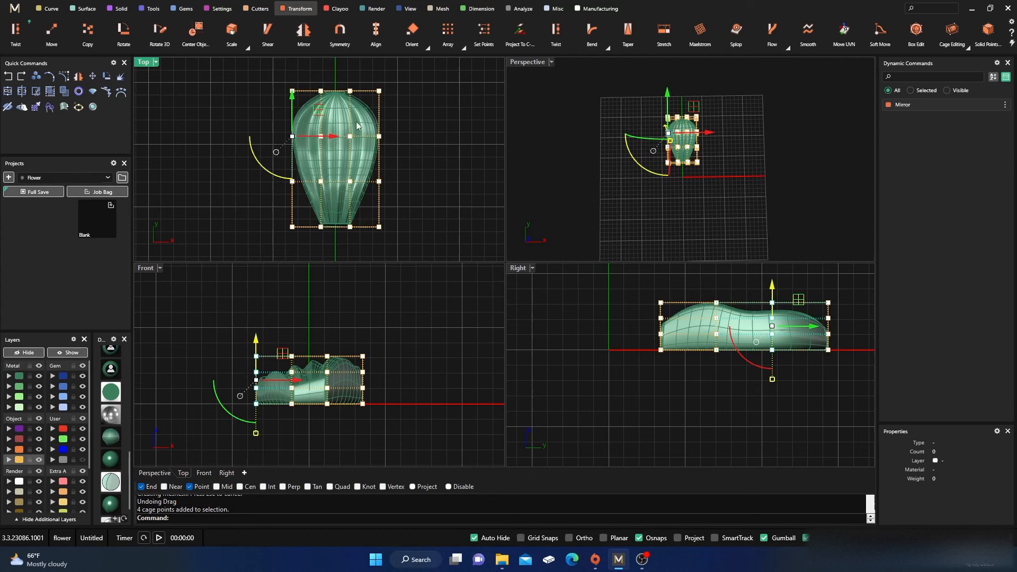
pyautogui.scroll(4, 383, 115)
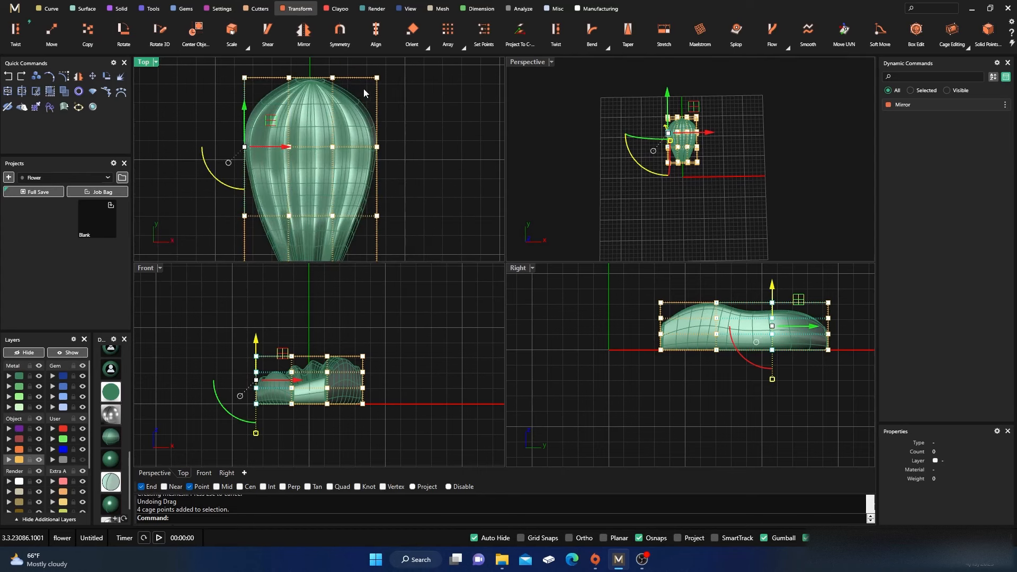
pyautogui.keyDown('shift'); pyautogui.moveTo(363, 88); pyautogui.dragTo(390, 160); pyautogui.keyUp('shift')
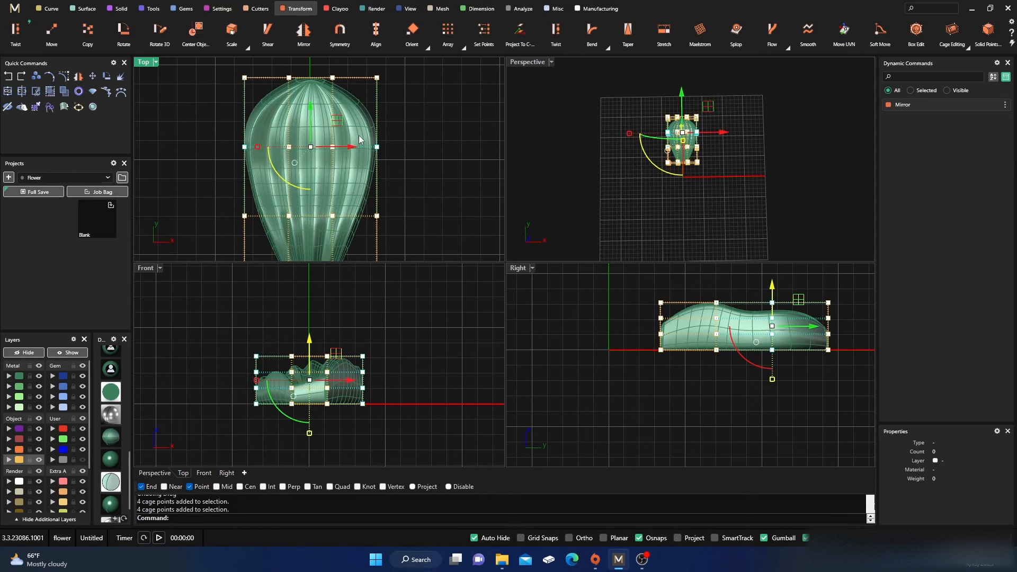
pyautogui.moveTo(257, 147); pyautogui.dragTo(199, 148)
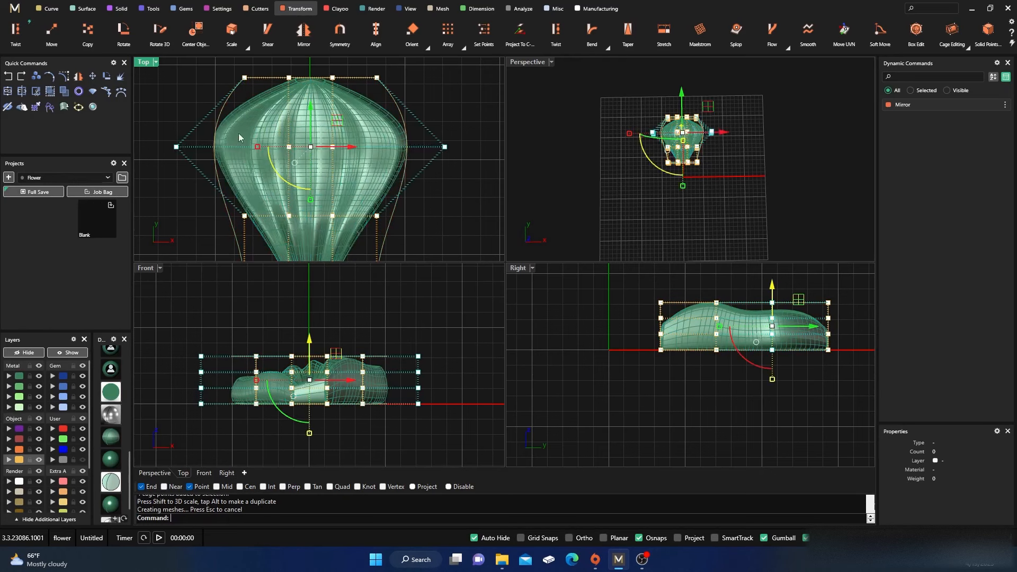
pyautogui.click(444, 101)
# - Widen the petal's lower half by scaling the outer cage points of the third row from the tip outward in X
pyautogui.scroll(-6, 440, 122)
pyautogui.moveTo(303, 181); pyautogui.dragTo(351, 165)
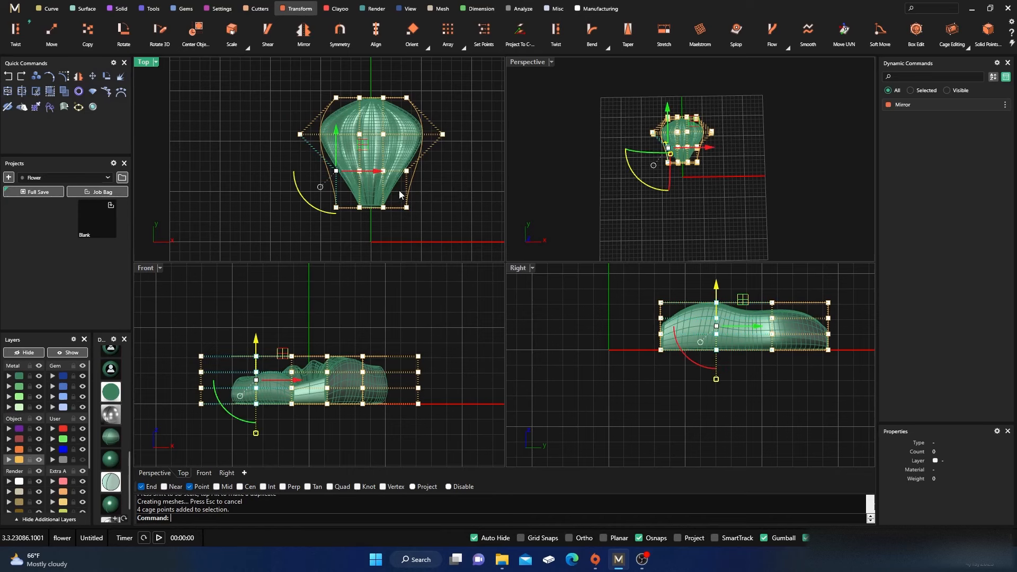
pyautogui.keyDown('shift'); pyautogui.moveTo(400, 189); pyautogui.dragTo(418, 161); pyautogui.keyUp('shift')
pyautogui.moveTo(319, 171); pyautogui.dragTo(298, 171)
pyautogui.click(315, 81)
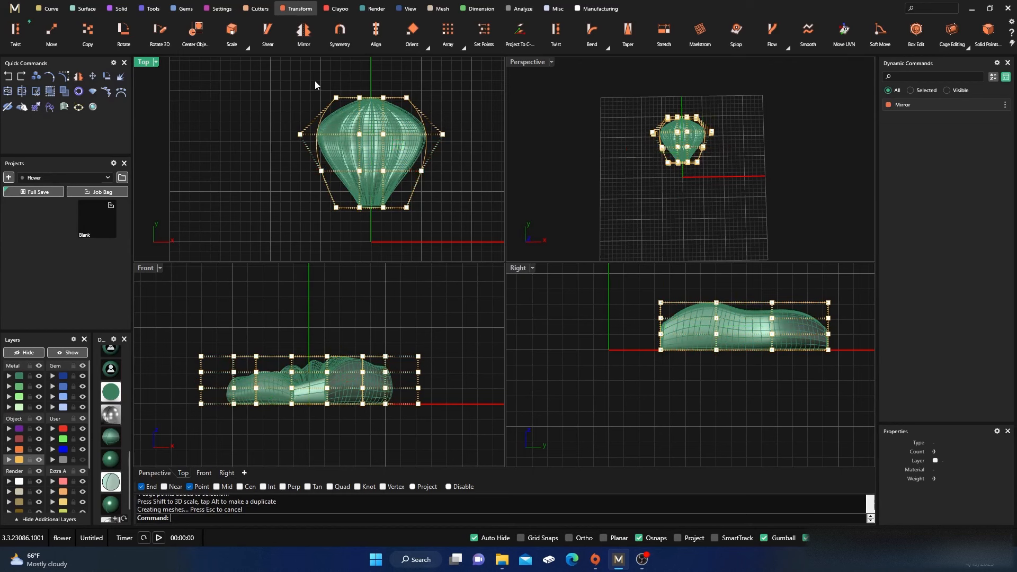
# - Narrow the petal's tip by scaling all 16 cage points of the row at the tip inward in X
pyautogui.moveTo(336, 98); pyautogui.dragTo(338, 101)
pyautogui.keyDown('shift'); pyautogui.moveTo(398, 85); pyautogui.dragTo(420, 116); pyautogui.keyUp('shift')
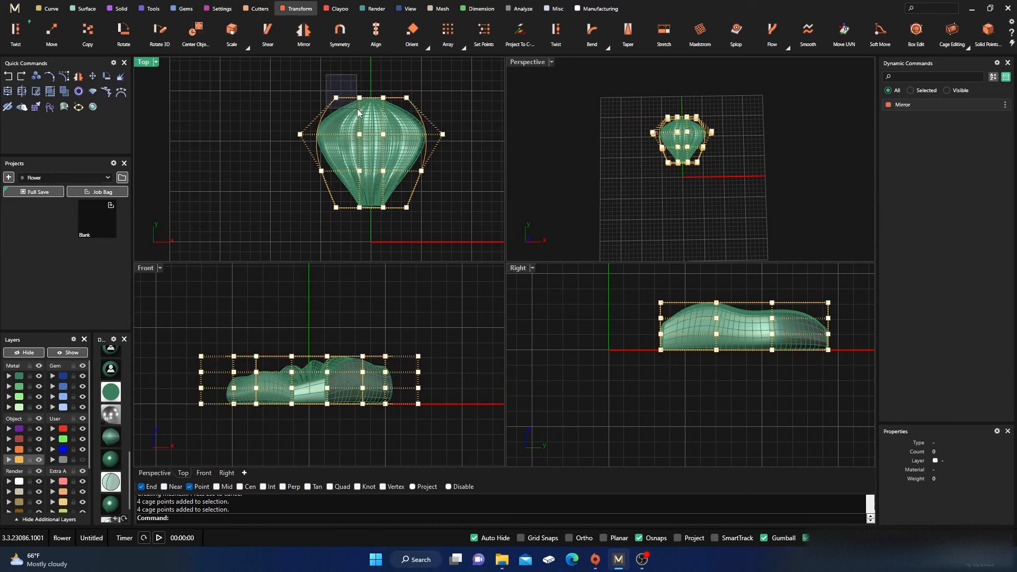
pyautogui.moveTo(357, 112); pyautogui.dragTo(427, 119)
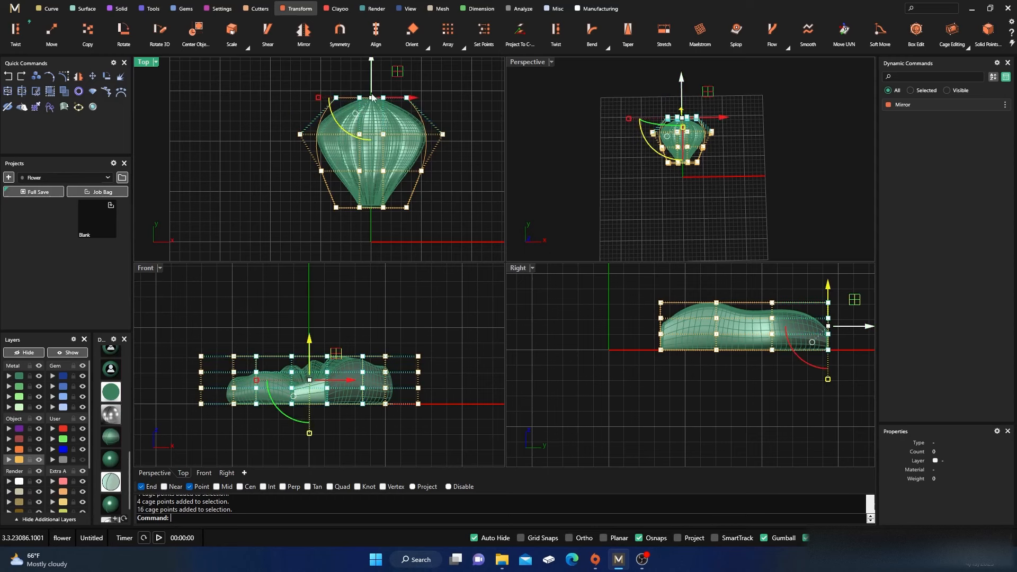
pyautogui.moveTo(373, 97); pyautogui.dragTo(353, 99)
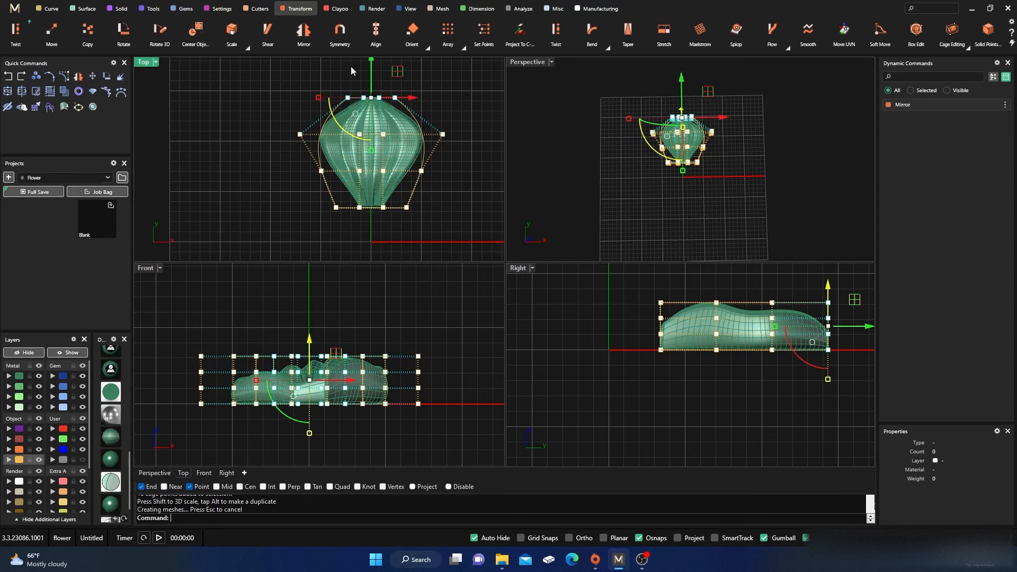
pyautogui.click(421, 78)
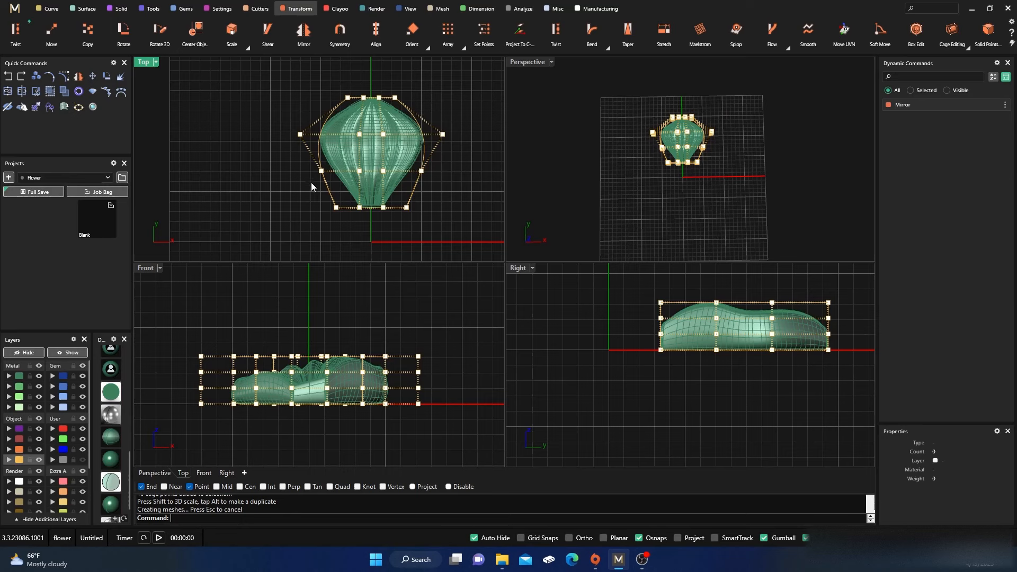
# - Spread the outer cage points of the third row slightly further and widen the outer points of the row at the petal's base
pyautogui.moveTo(317, 175)
pyautogui.mouseDown()
pyautogui.moveTo(430, 166)
pyautogui.moveTo(327, 181)
pyautogui.moveTo(314, 170)
pyautogui.mouseUp()
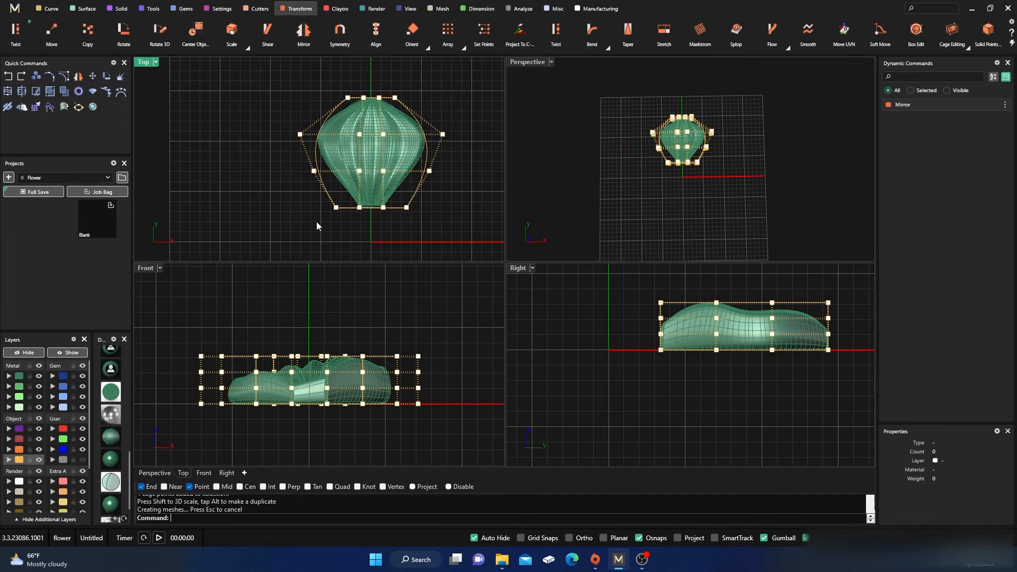
pyautogui.moveTo(355, 204); pyautogui.dragTo(421, 199)
pyautogui.moveTo(318, 208); pyautogui.dragTo(298, 201)
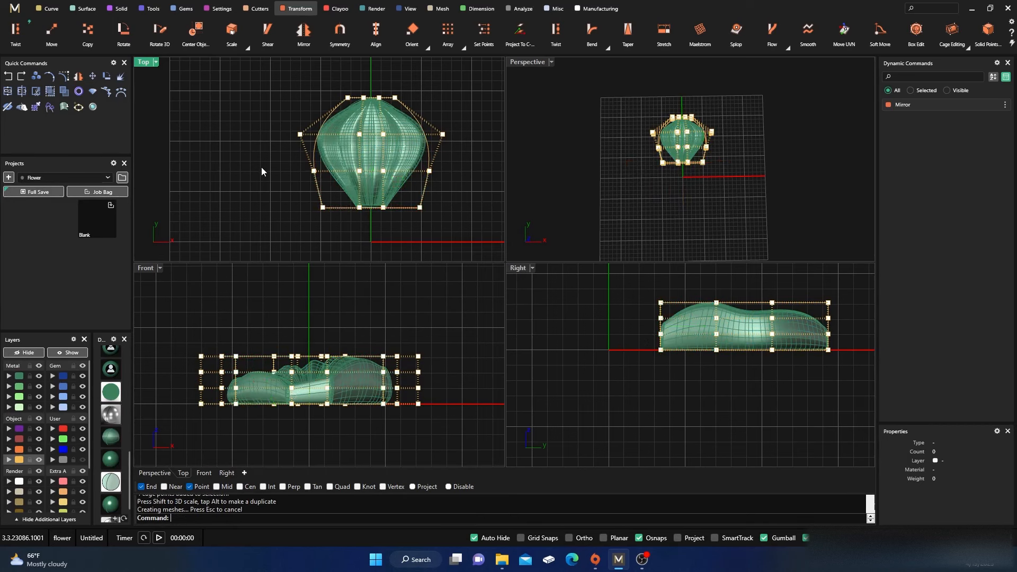
# - Turn off the cage points and delete the edit cage around the reshaped petal
pyautogui.press('Escape')
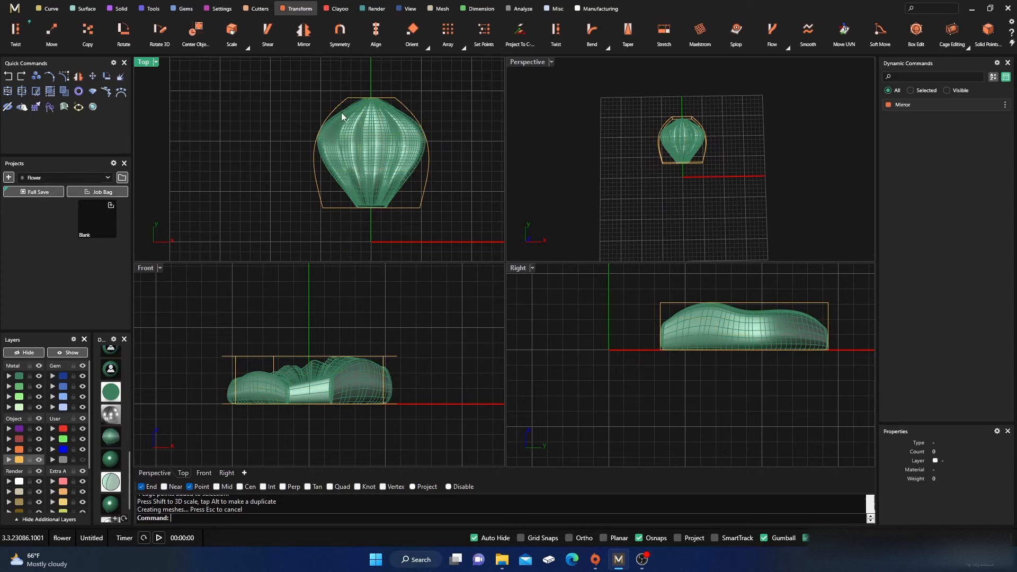
pyautogui.click(422, 206)
pyautogui.press('Delete')
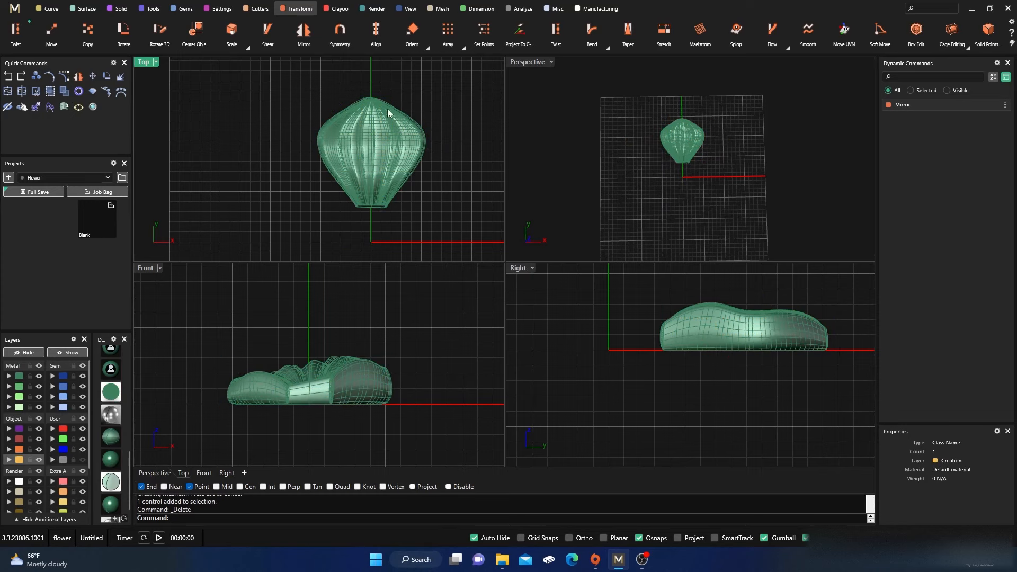
# - Create a polar array from the selected petal objects about the construction plane origin with 11 items over 360 degrees
pyautogui.scroll(2, 387, 110)
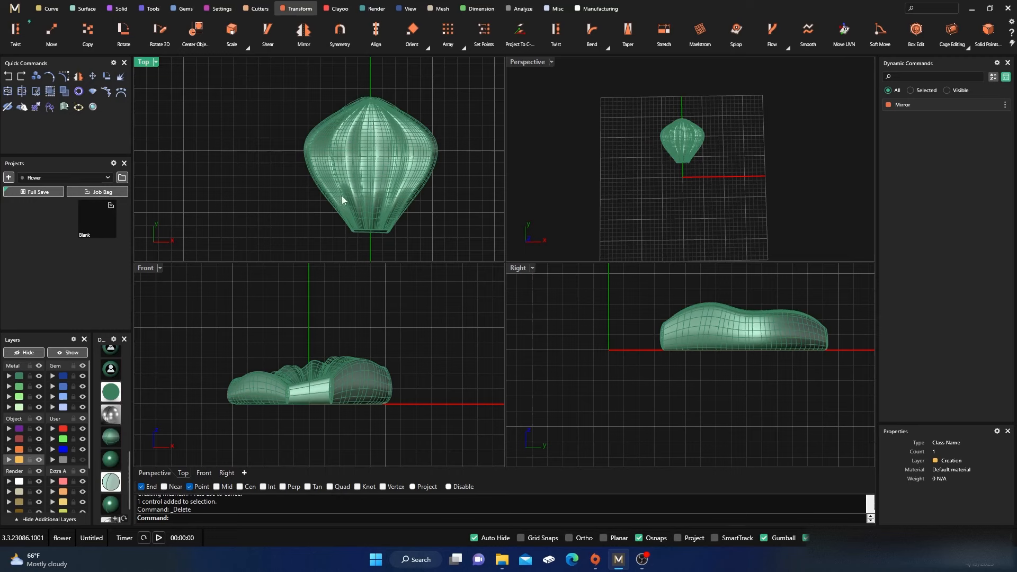
pyautogui.scroll(-8, 389, 134)
pyautogui.click(389, 134)
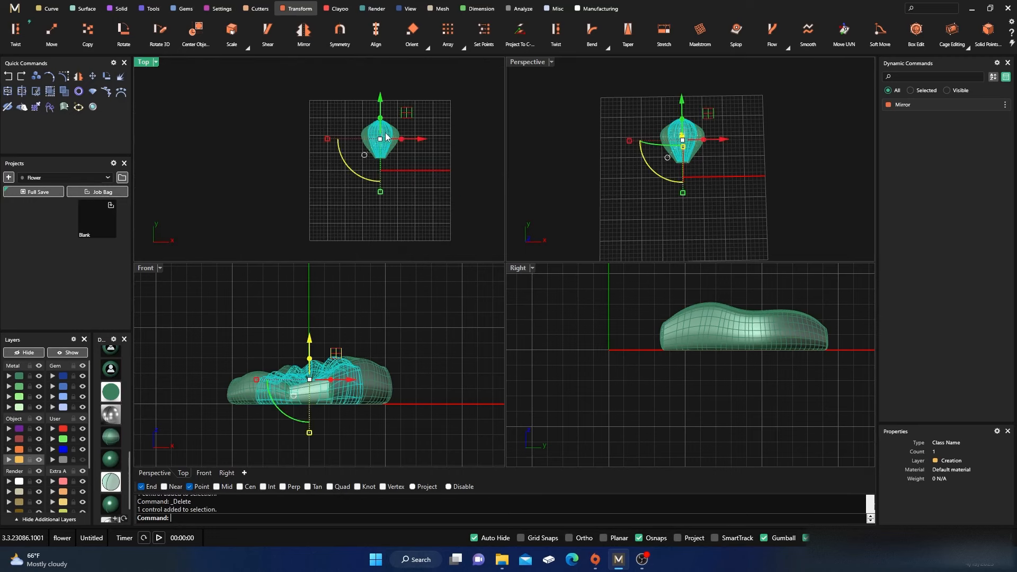
pyautogui.click(464, 47)
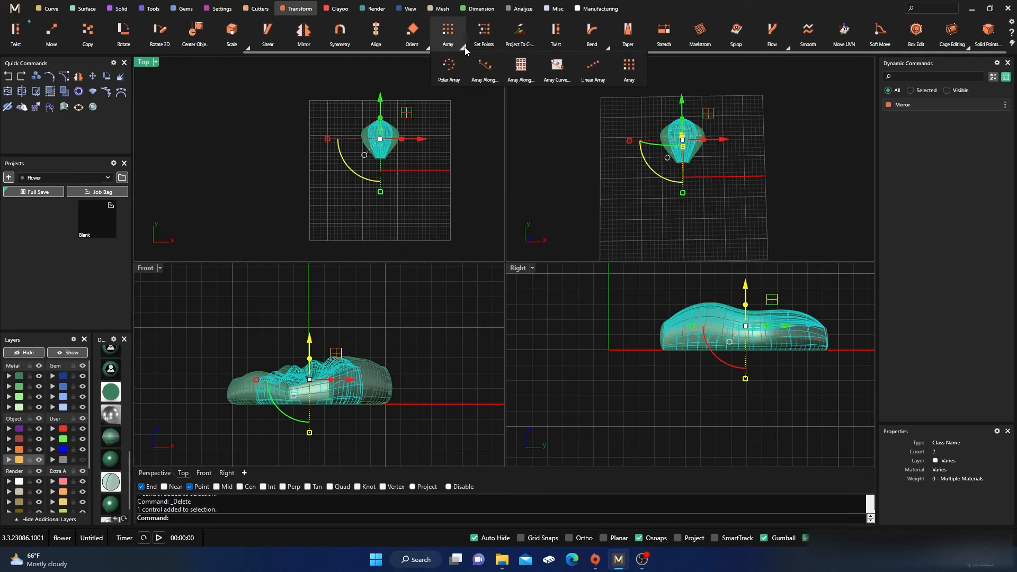
pyautogui.click(454, 66)
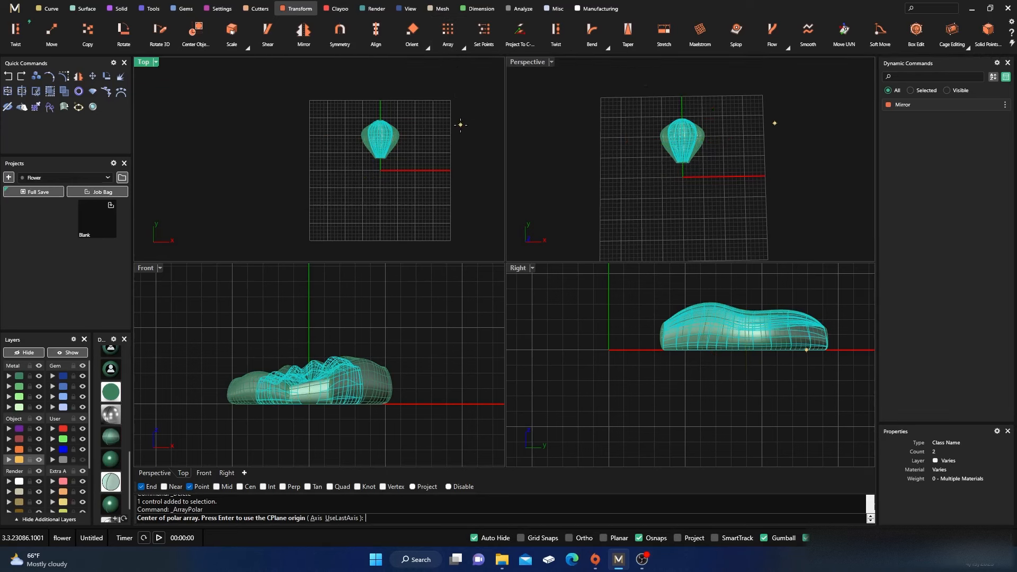
pyautogui.press('Return')
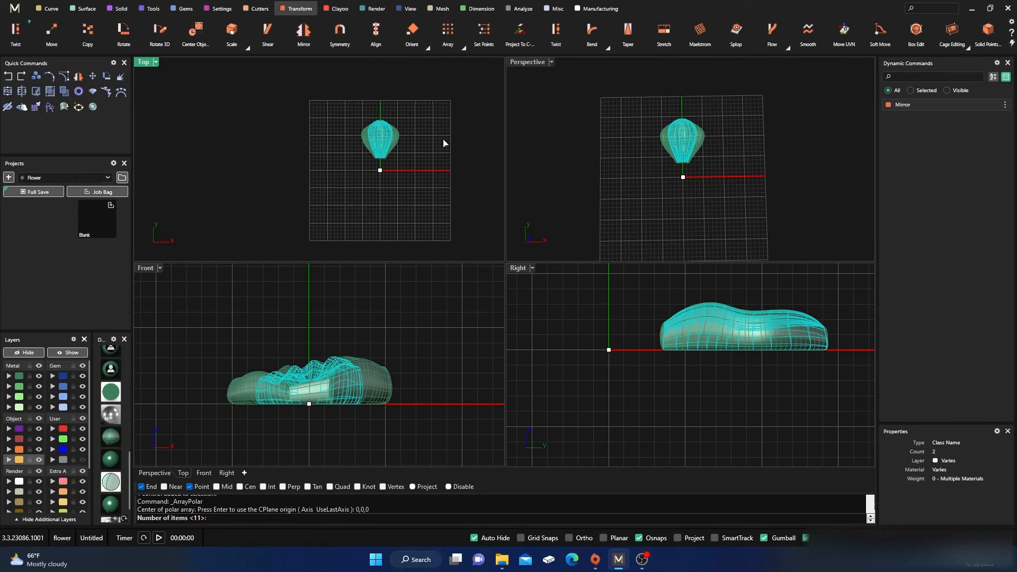
pyautogui.press('Return')
pyautogui.press('Return')
pyautogui.click(461, 47)
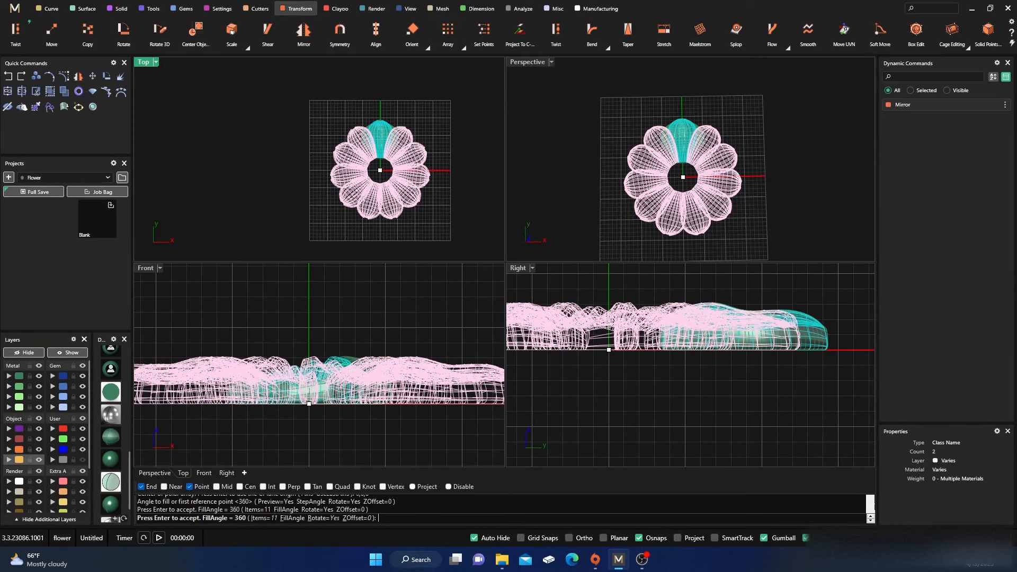
pyautogui.press('Return')
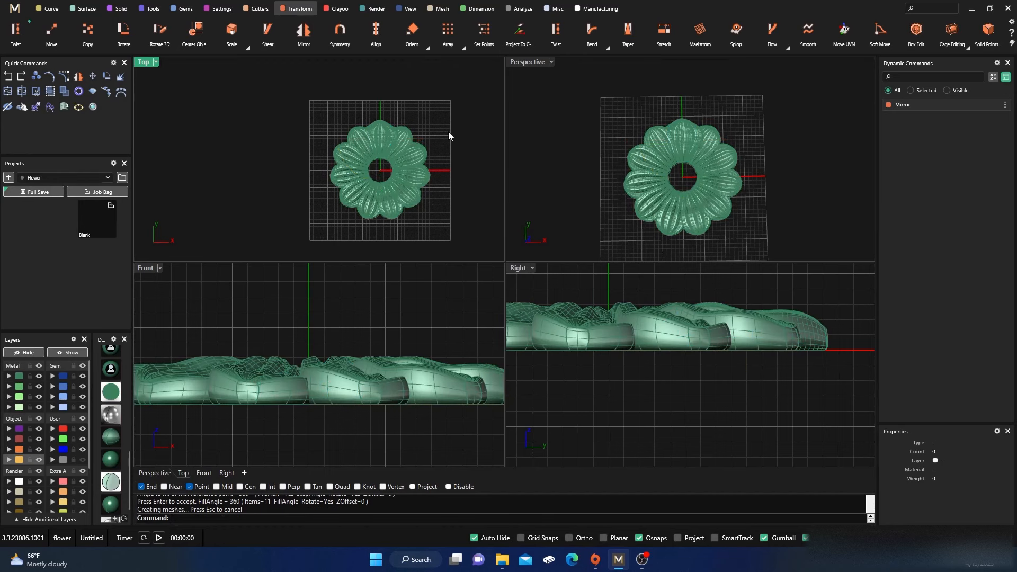
# - Inspect the arrayed petals in the maximized Perspective view and undo the polar array
pyautogui.doubleClick(532, 66)
pyautogui.moveTo(551, 278); pyautogui.dragTo(478, 303, button='right')
pyautogui.scroll(5, 521, 349)
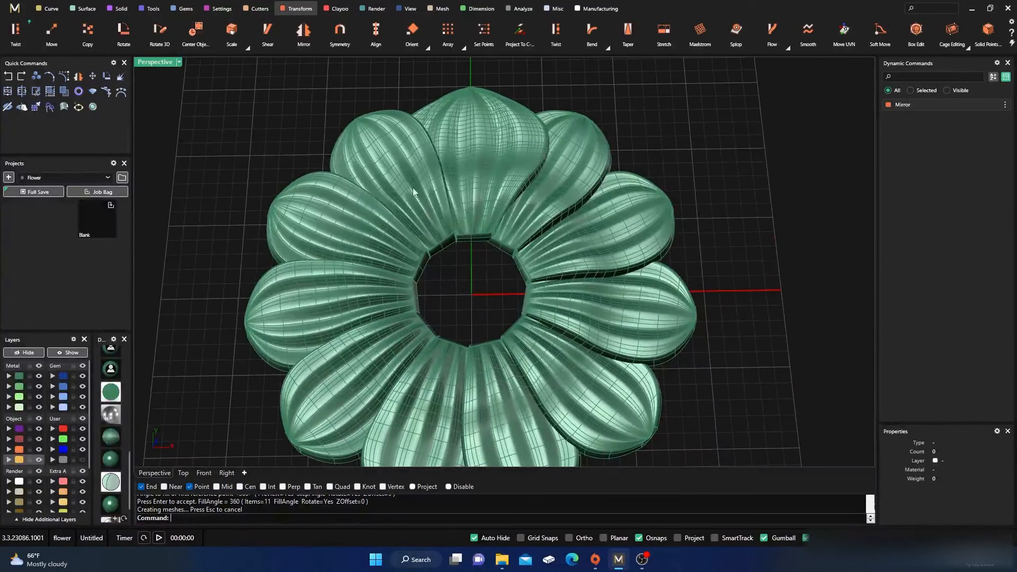
pyautogui.click(10, 77)
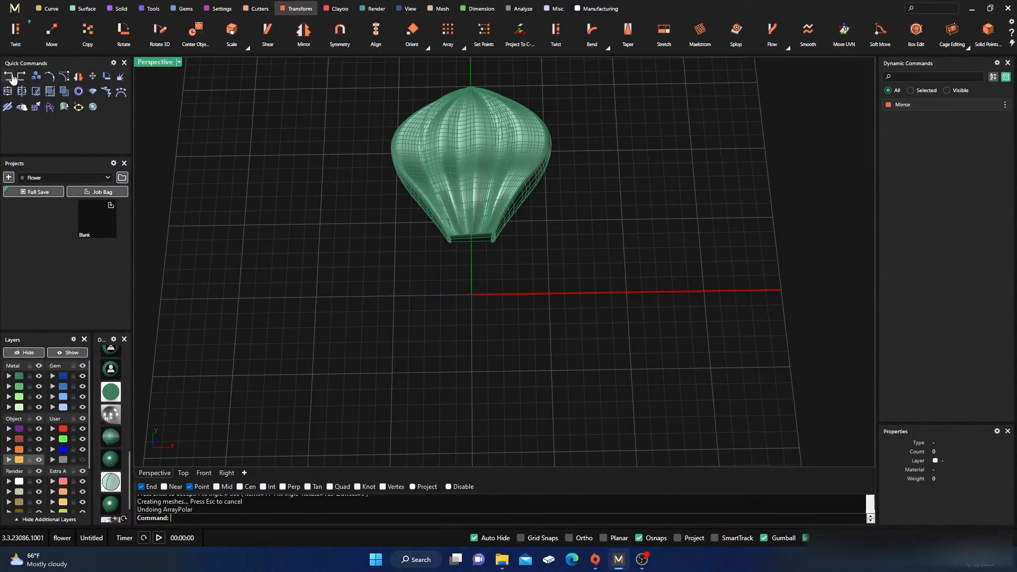
# - Polar-array only the reshaped closed petal about the construction plane origin with 11 items over a 360-degree fill angle
pyautogui.click(477, 188)
pyautogui.scroll(-5, 394, 224)
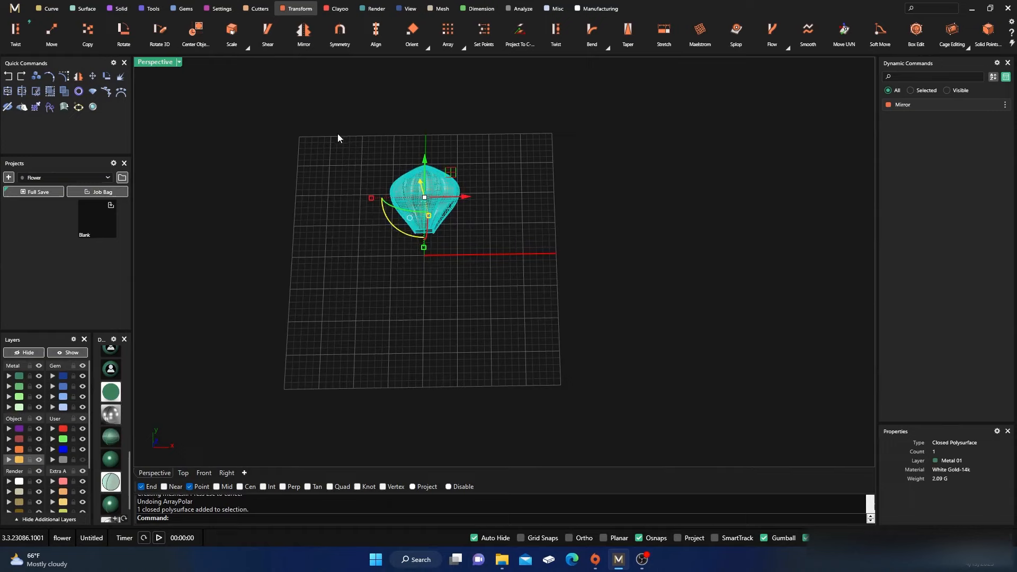
pyautogui.click(463, 47)
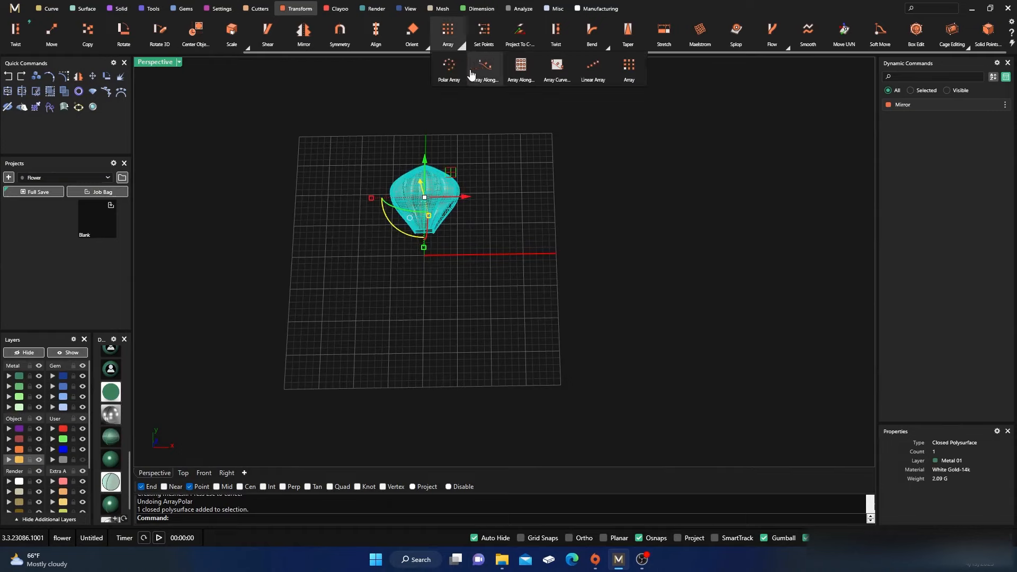
pyautogui.click(449, 69)
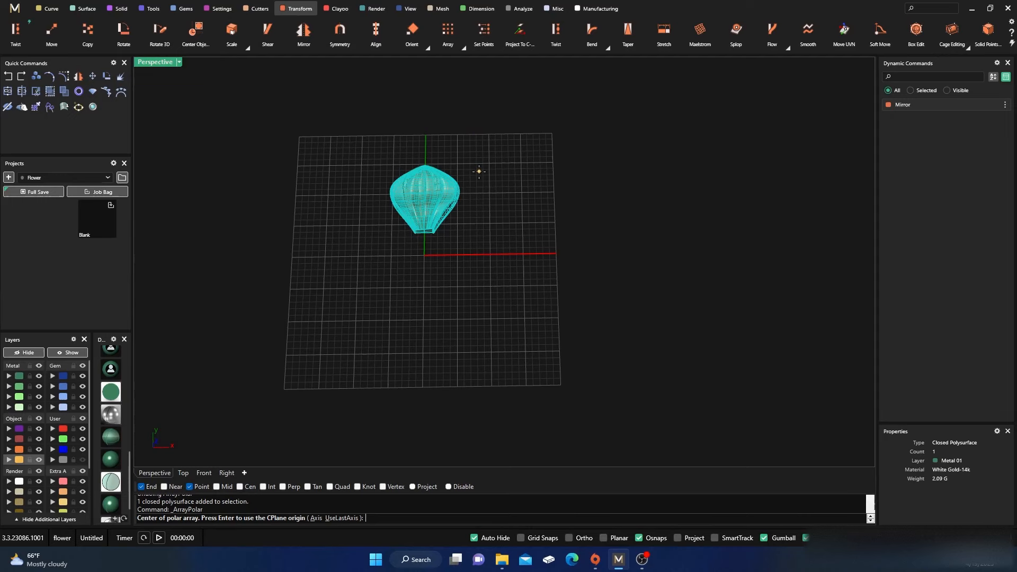
pyautogui.press('Return')
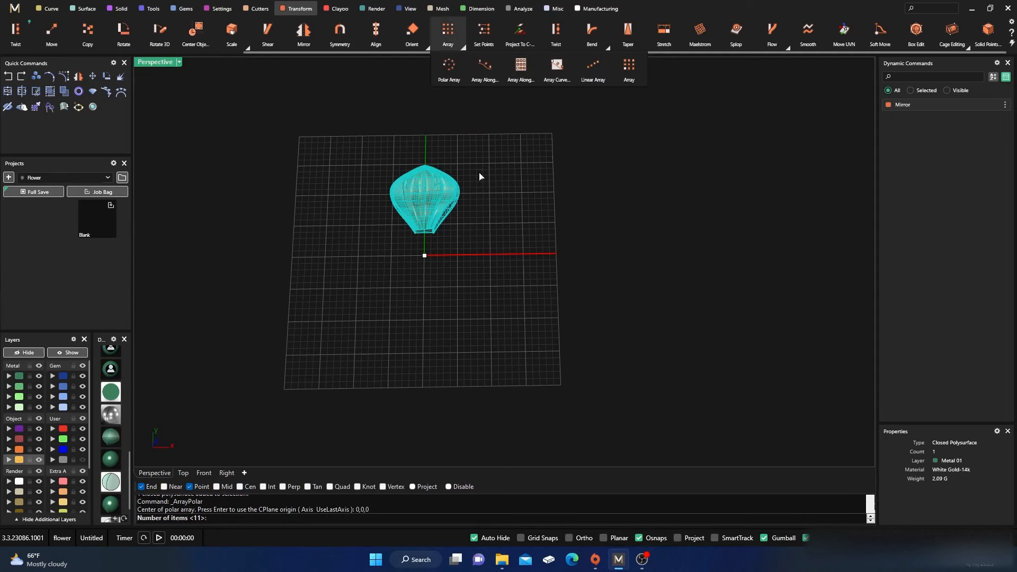
pyautogui.press('Return')
pyautogui.press('Return')
pyautogui.press('Return')
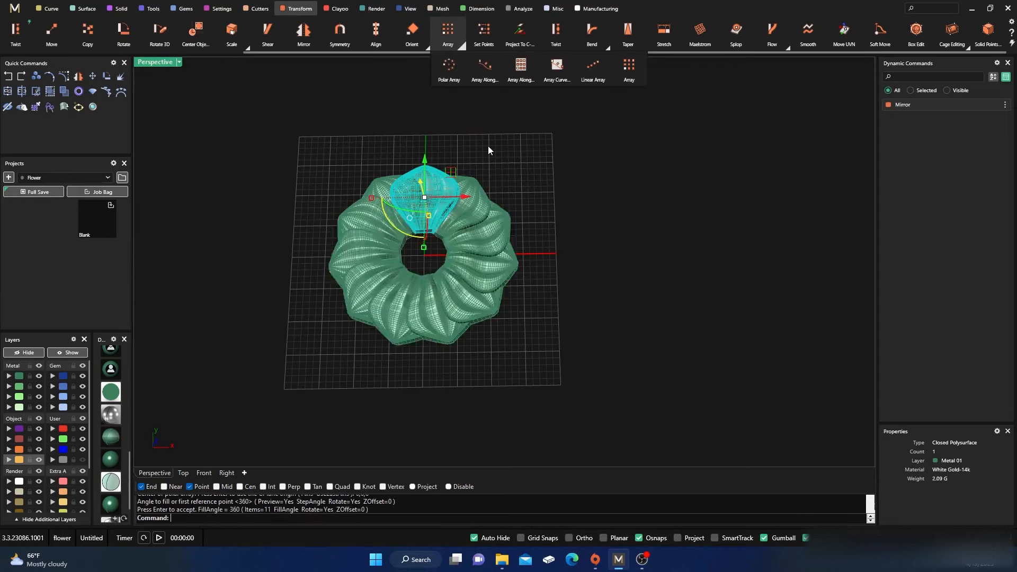
pyautogui.click(489, 146)
# - Switch the Perspective view to a glossy shaded display without surface curves and examine the flower from a lower angle
pyautogui.moveTo(416, 225); pyautogui.dragTo(423, 260, button='right')
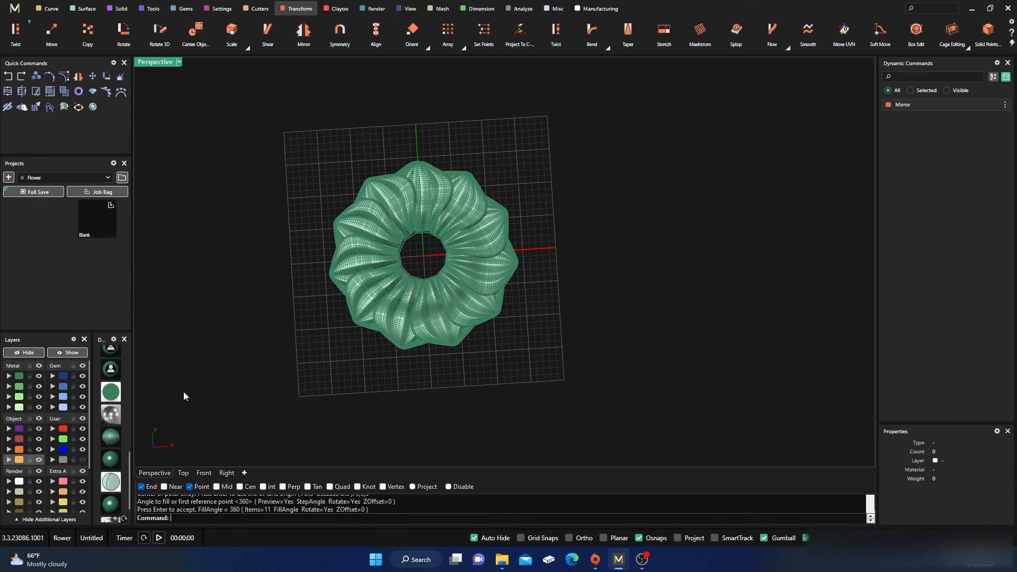
pyautogui.click(115, 465)
pyautogui.moveTo(355, 413); pyautogui.dragTo(344, 344, button='right')
pyautogui.scroll(6, 424, 277)
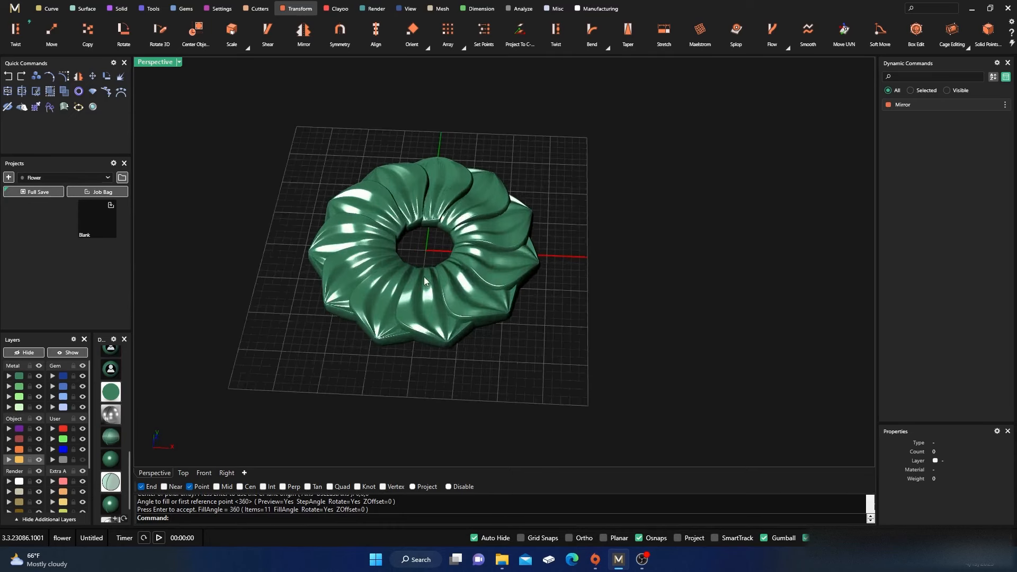
pyautogui.moveTo(468, 373); pyautogui.dragTo(462, 231, button='right')
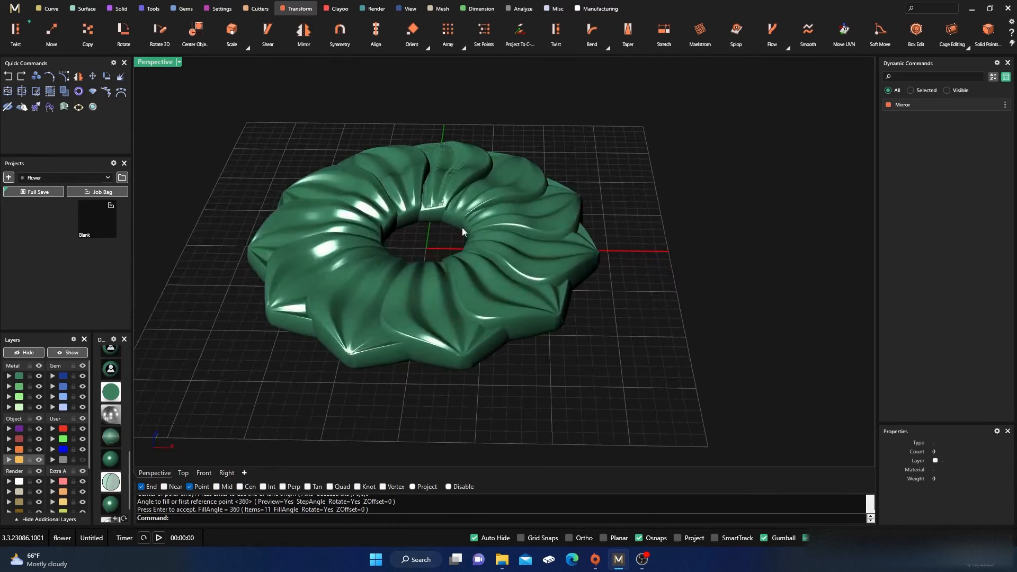
# - Undo the 11-item polar array and delete the edit cage from the petal
pyautogui.click(8, 76)
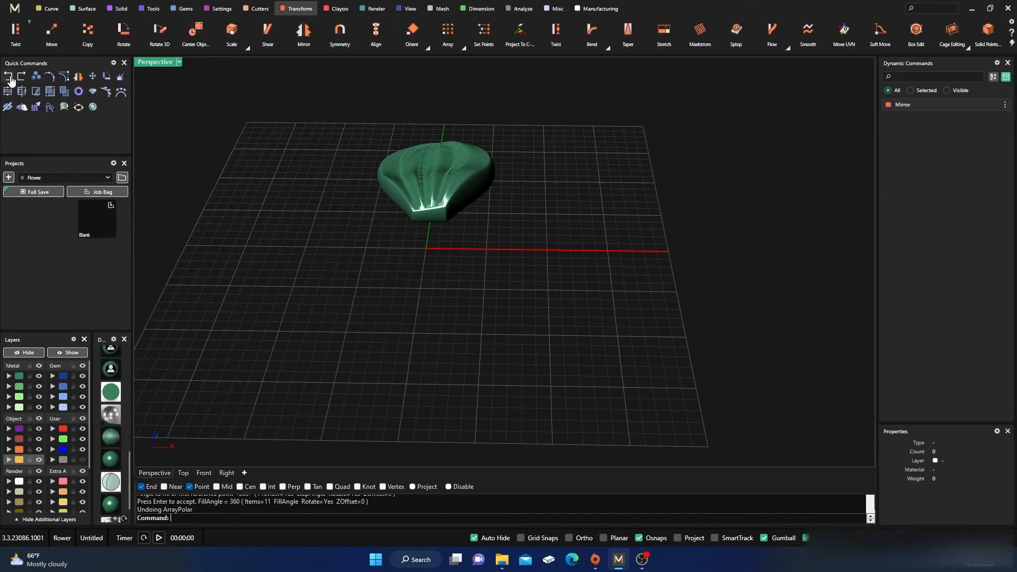
pyautogui.click(443, 191)
pyautogui.scroll(-4, 497, 266)
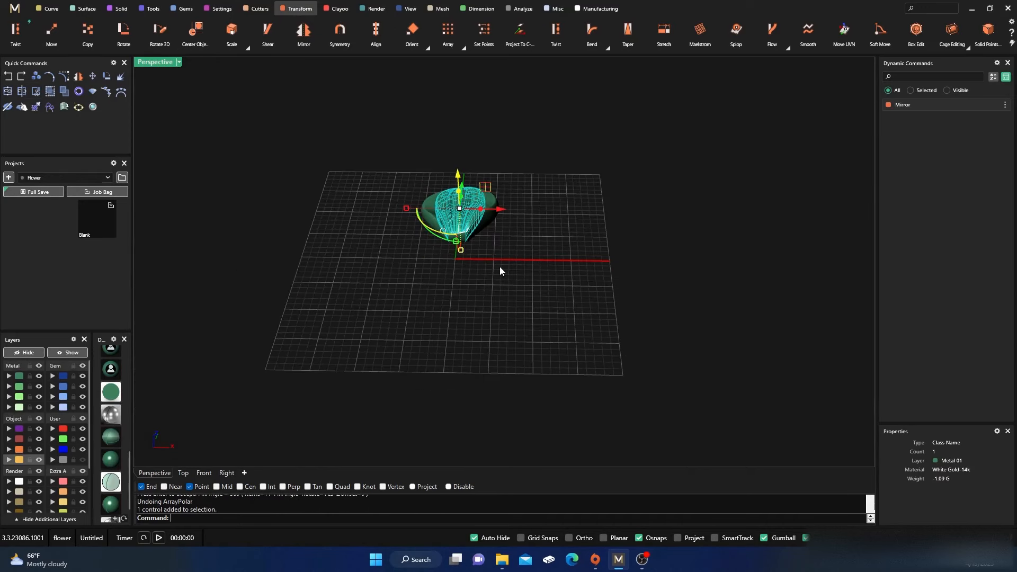
pyautogui.press('Delete')
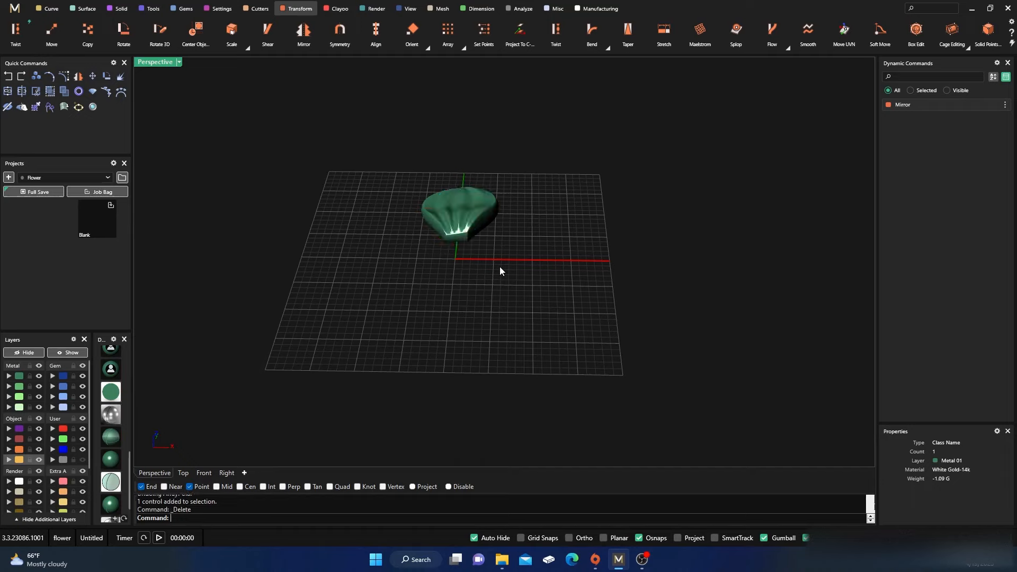
# - Polar-array the closed petal about the construction plane origin with 10 items over 360 degrees and check the overlaps from above
pyautogui.click(460, 211)
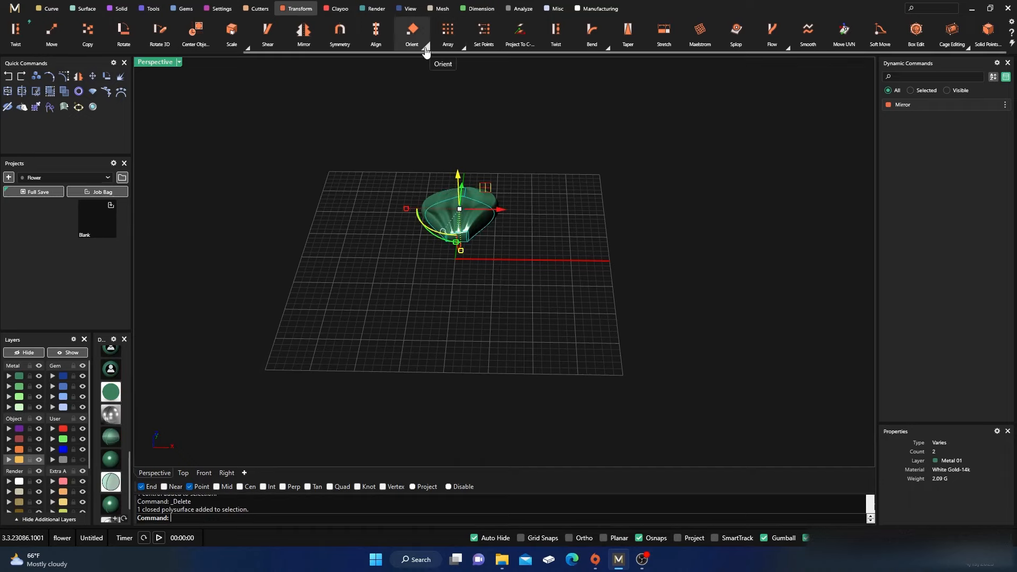
pyautogui.click(463, 47)
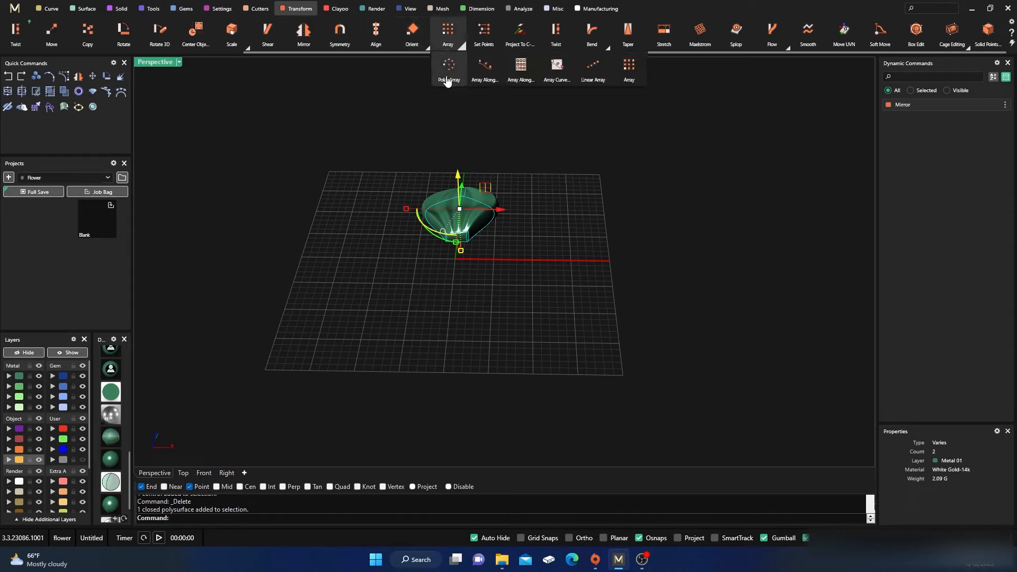
pyautogui.click(448, 80)
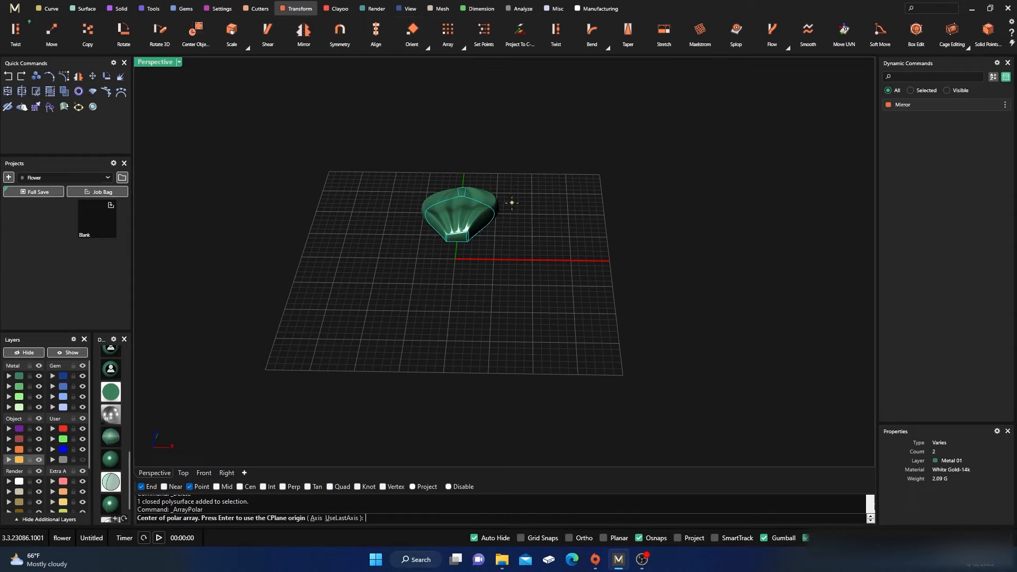
pyautogui.press('Return')
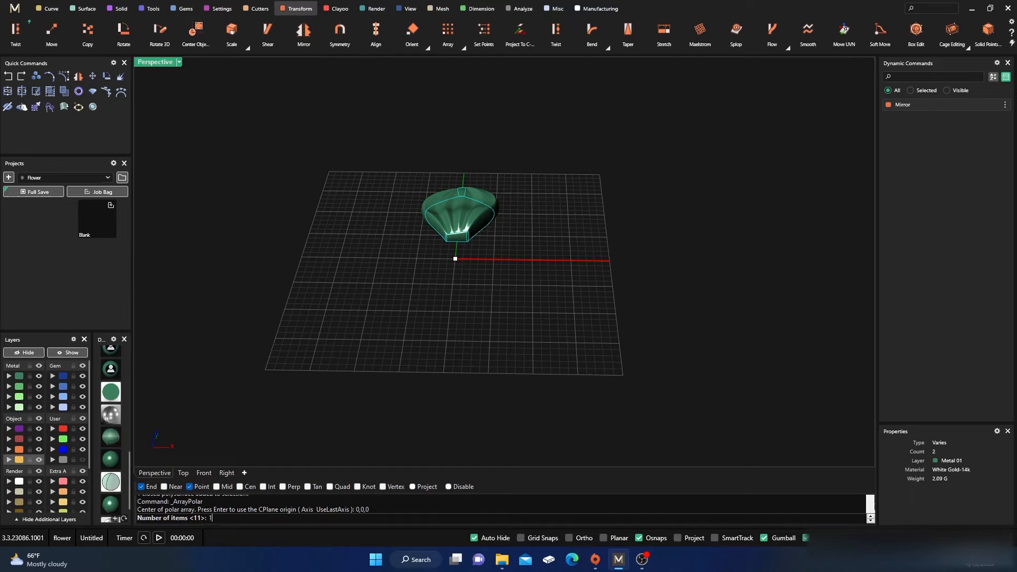
pyautogui.press('Return')
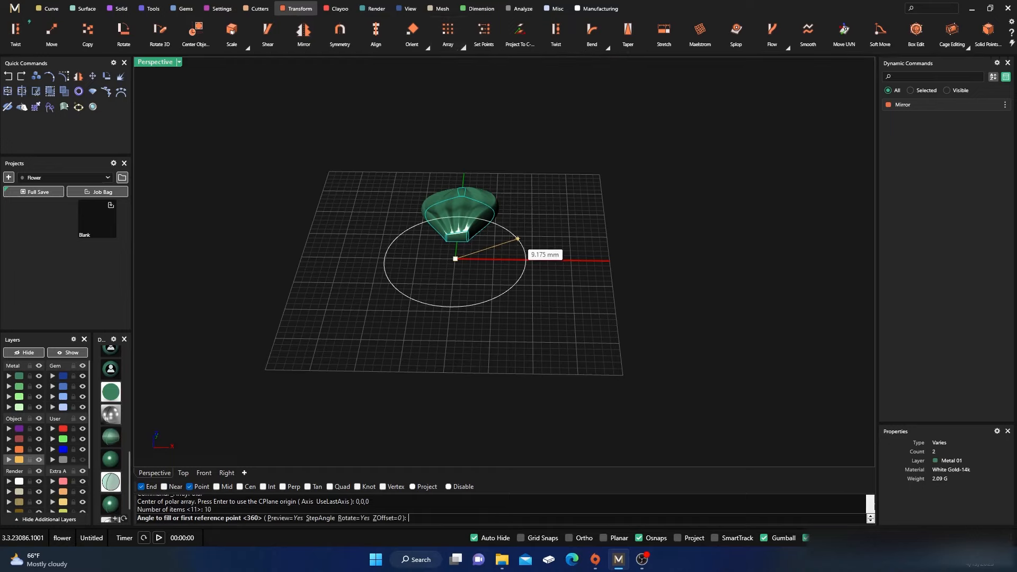
pyautogui.press('Return')
pyautogui.press('Return')
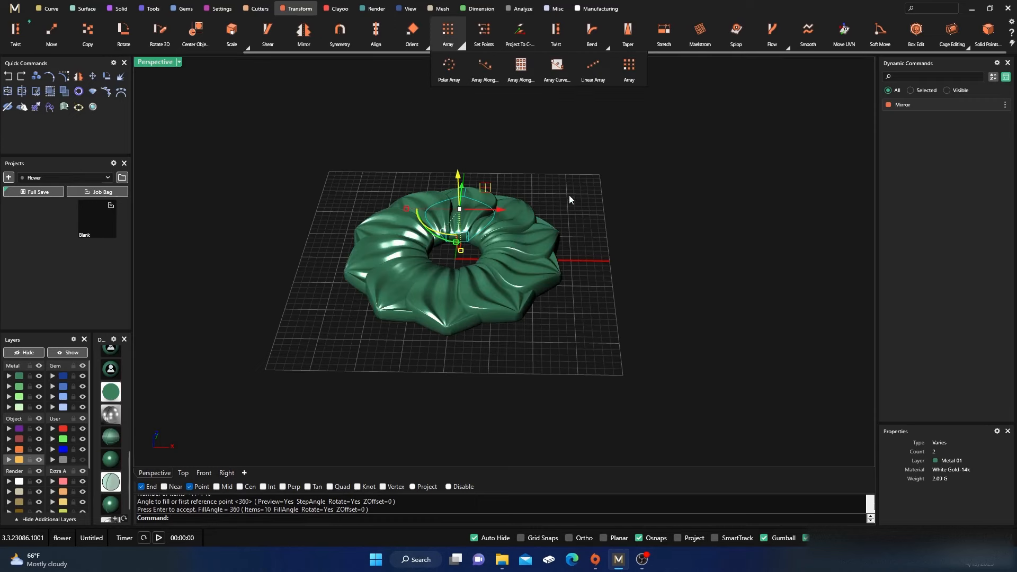
pyautogui.click(580, 184)
pyautogui.moveTo(580, 185); pyautogui.dragTo(586, 262, button='right')
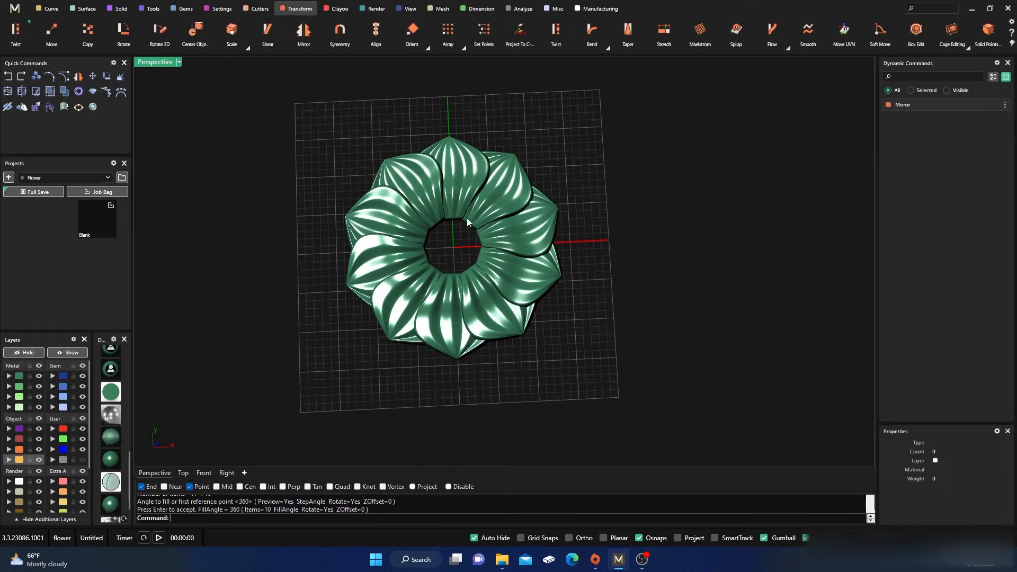
pyautogui.moveTo(398, 352); pyautogui.dragTo(371, 374, button='right')
pyautogui.moveTo(234, 268); pyautogui.dragTo(299, 242, button='right')
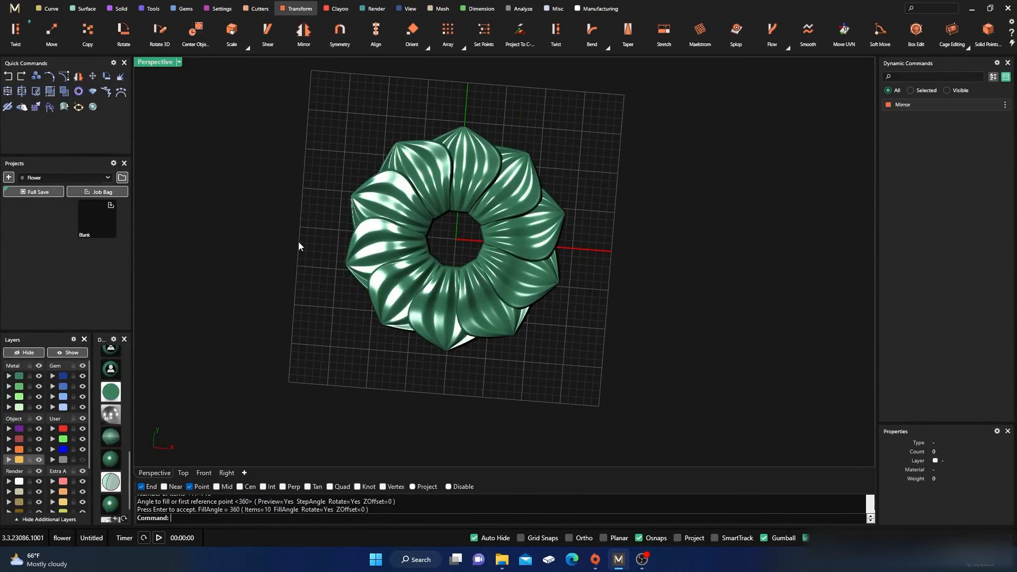
# - With object snaps off, create a sphere centred at 0,0,0 that slightly overlaps the inner ends of the petals
pyautogui.doubleClick(161, 63)
pyautogui.moveTo(360, 189); pyautogui.dragTo(326, 173, button='right')
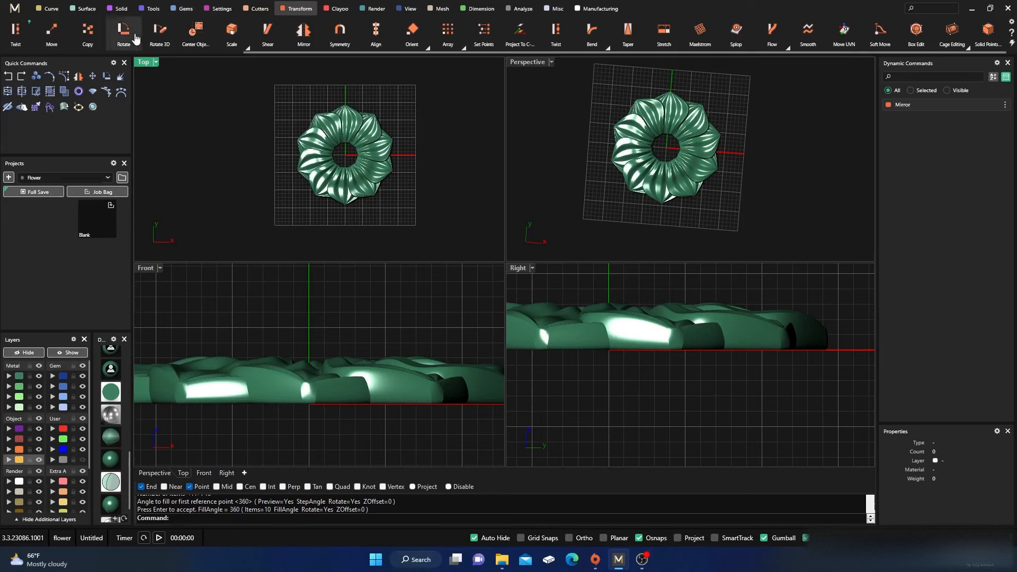
pyautogui.click(120, 9)
pyautogui.click(124, 30)
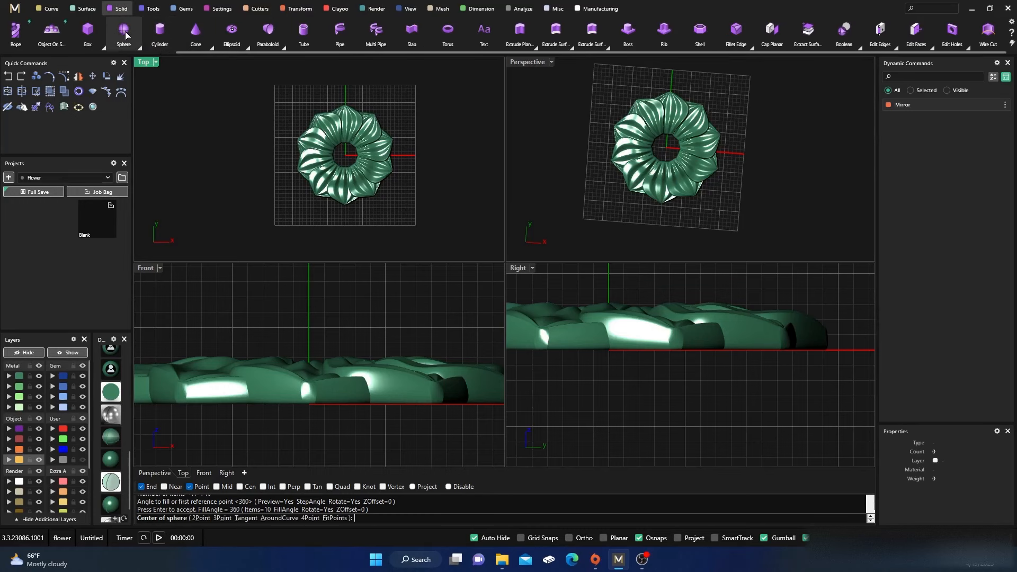
pyautogui.write('0')
pyautogui.press('Return')
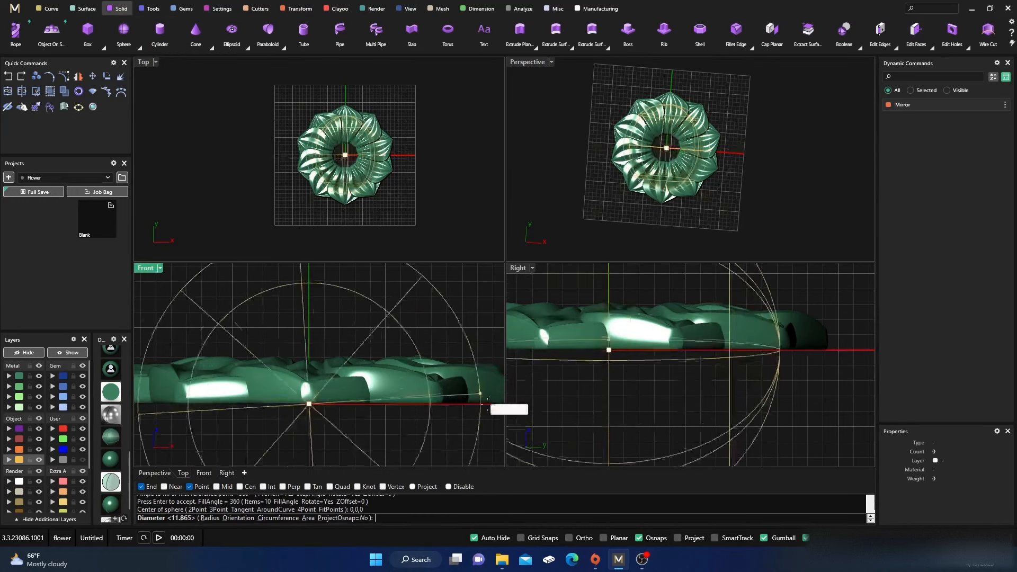
pyautogui.click(640, 538)
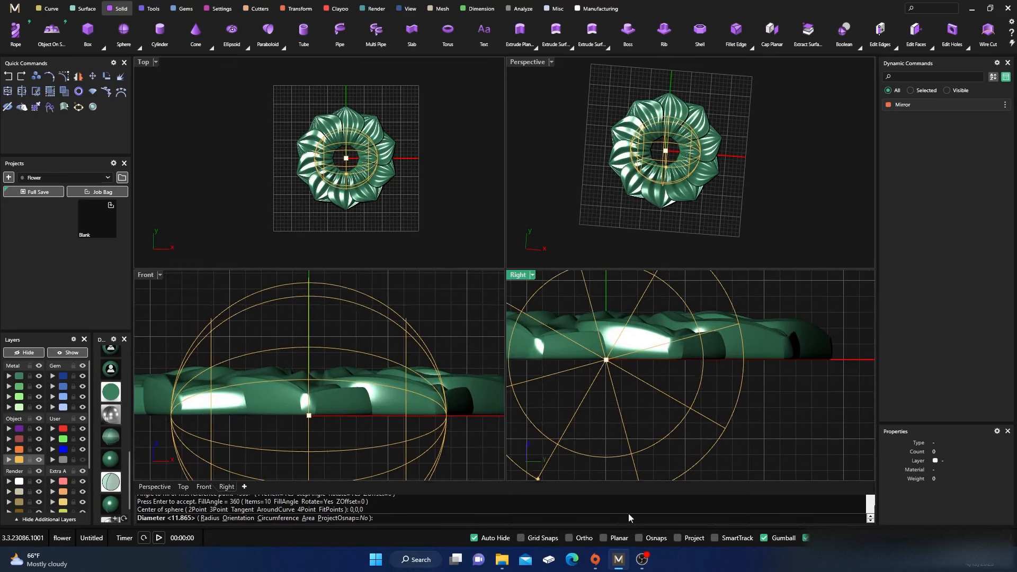
pyautogui.scroll(5, 343, 154)
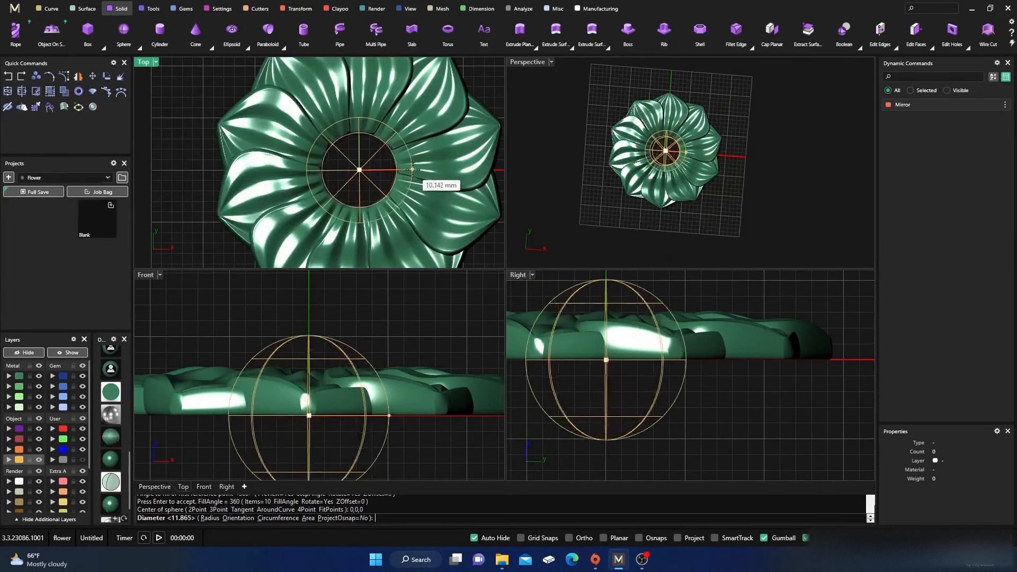
pyautogui.click(407, 166)
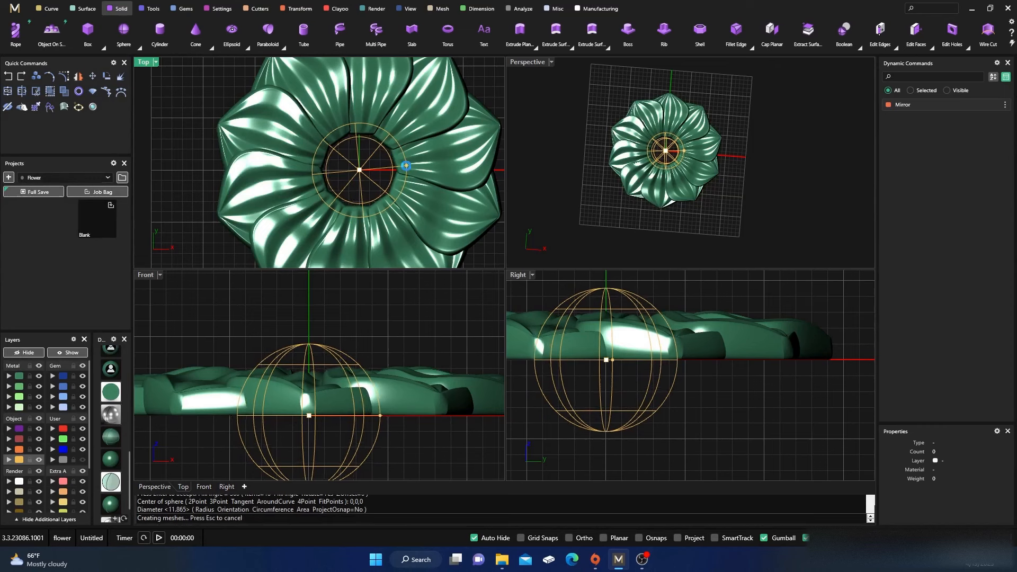
# - Raise the sphere vertically in the Front view so it sits higher in the flower's centre
pyautogui.click(319, 360)
pyautogui.moveTo(304, 375); pyautogui.dragTo(319, 355)
pyautogui.click(403, 324)
pyautogui.scroll(-8, 371, 200)
pyautogui.moveTo(388, 237); pyautogui.dragTo(366, 200, button='right')
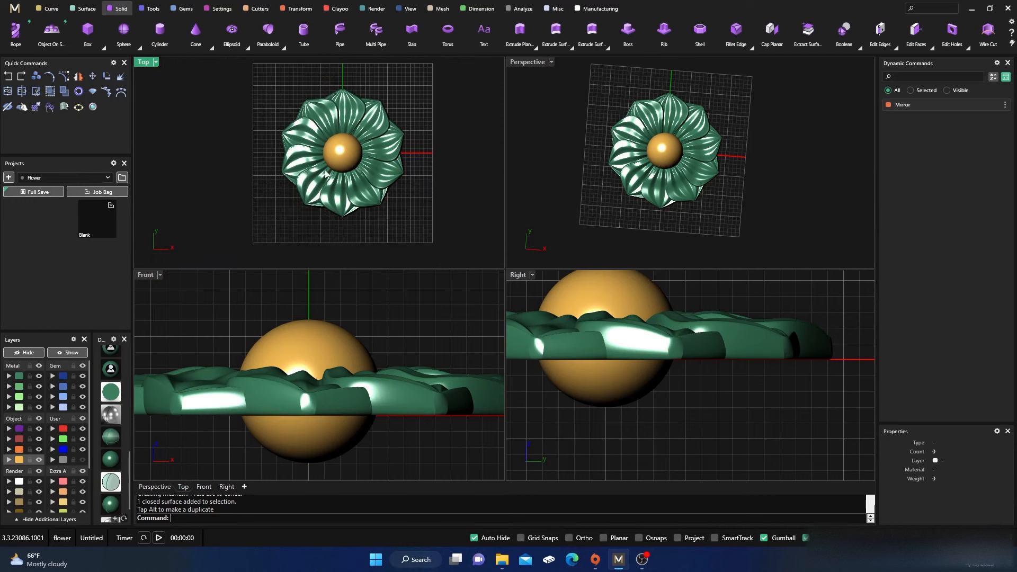
# - Maximize the Perspective view and show the flower in the rendered polished-metal display on a white background
pyautogui.doubleClick(528, 62)
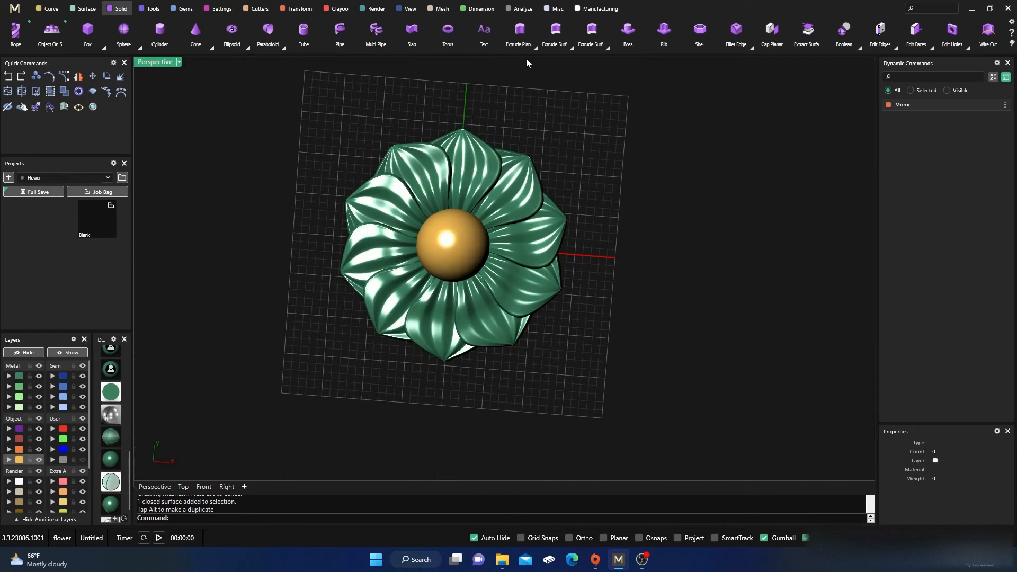
pyautogui.moveTo(574, 345); pyautogui.dragTo(563, 289, button='right')
pyautogui.scroll(5, 111, 424)
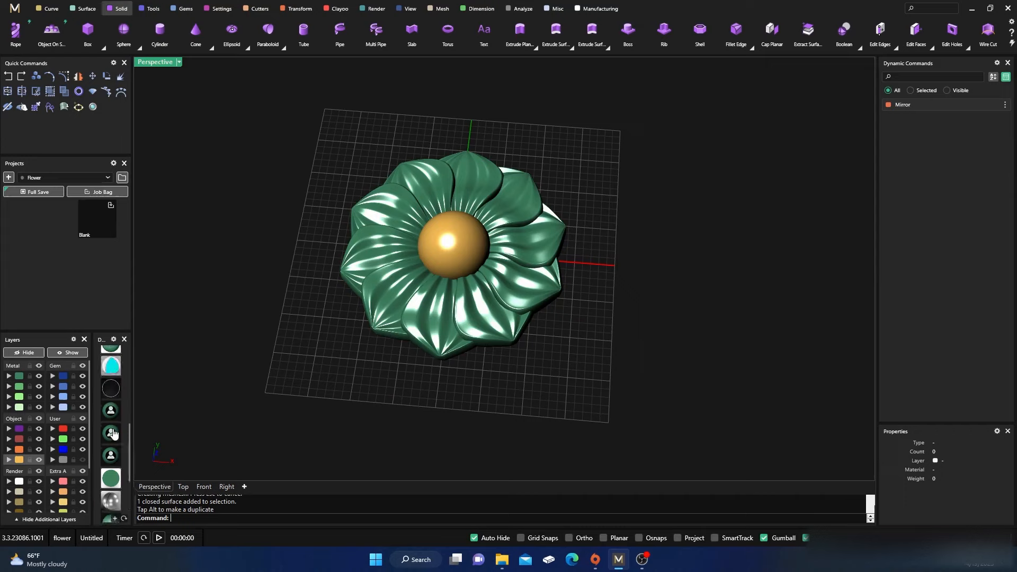
pyautogui.click(111, 401)
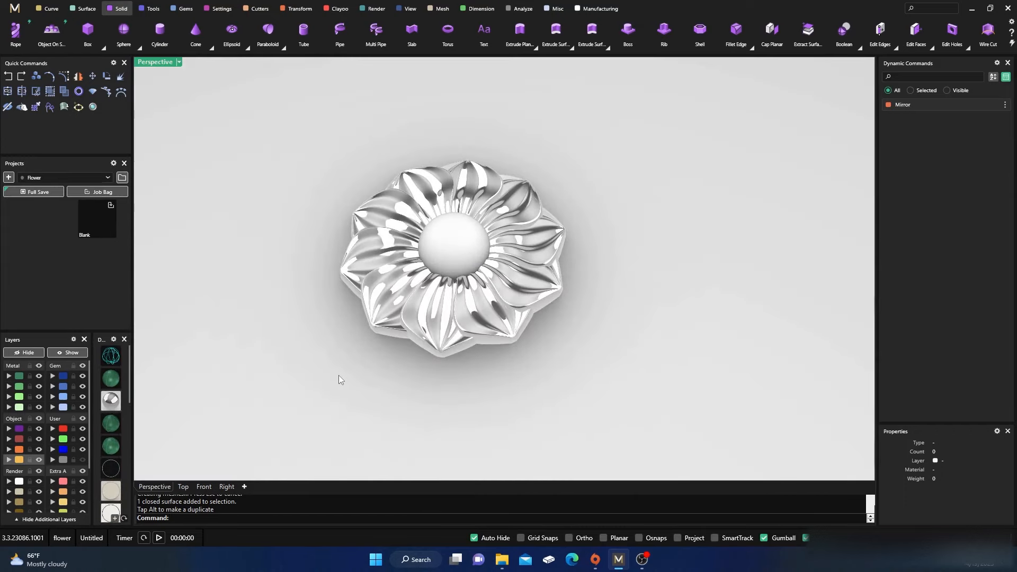
# - Assign the centre sphere to the Metal 01 layer and view the flower from above
pyautogui.click(454, 245)
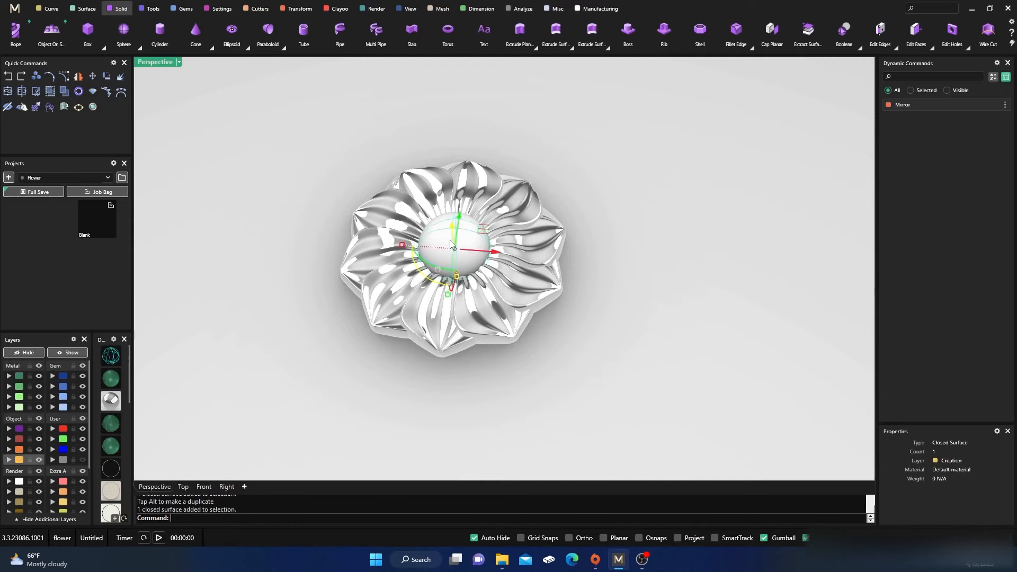
pyautogui.click(9, 376)
pyautogui.click(297, 377)
pyautogui.moveTo(301, 380); pyautogui.dragTo(297, 418, button='right')
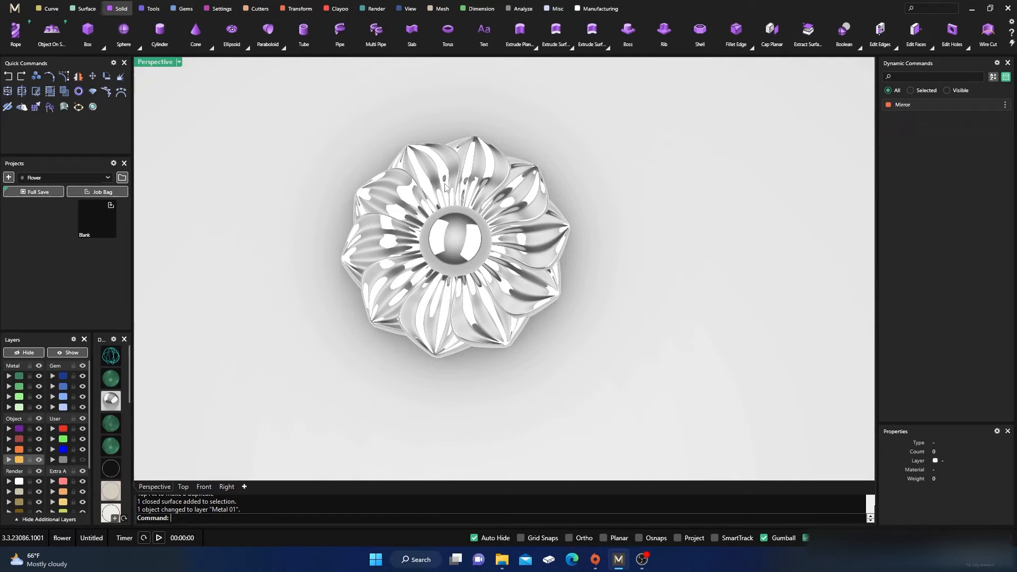
# - Switch the Perspective view back to the green shaded display with surface curves and hide the centre sphere
pyautogui.click(112, 378)
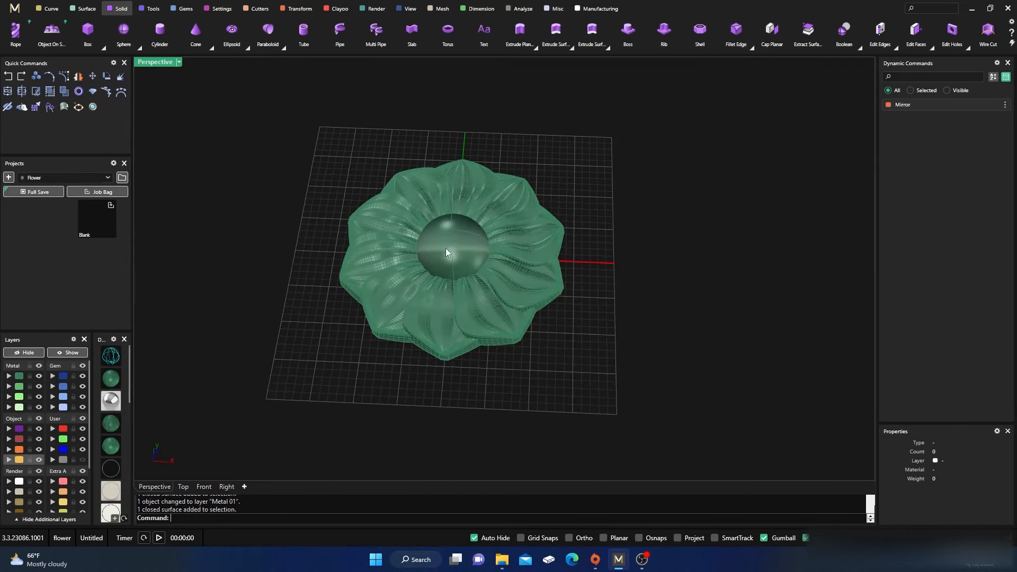
pyautogui.click(446, 248)
pyautogui.click(23, 353)
# - Delete the nine arrayed petal copies, keeping only the original petal on the Y axis
pyautogui.moveTo(372, 361); pyautogui.dragTo(371, 379, button='right')
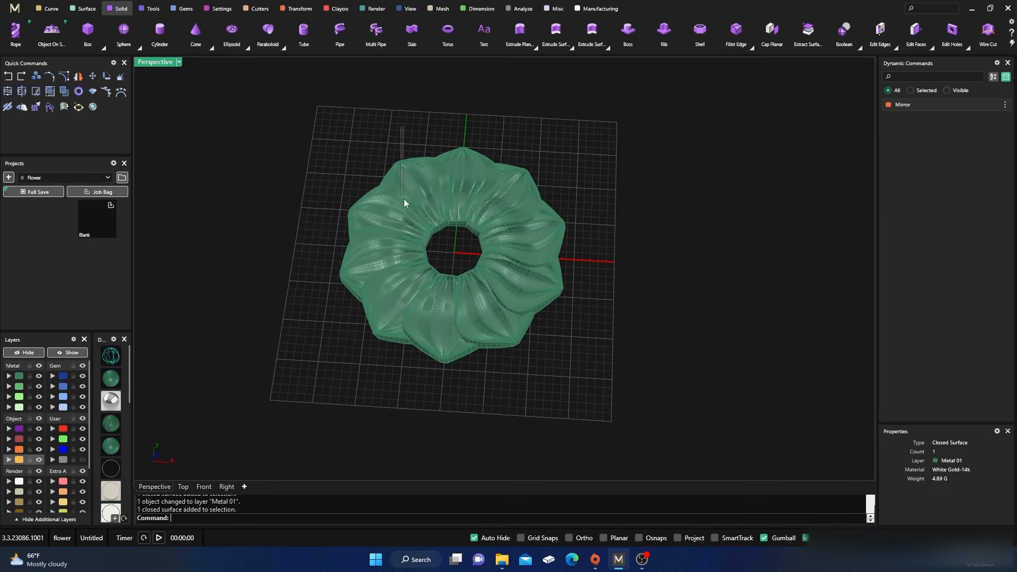
pyautogui.moveTo(404, 126); pyautogui.dragTo(309, 333)
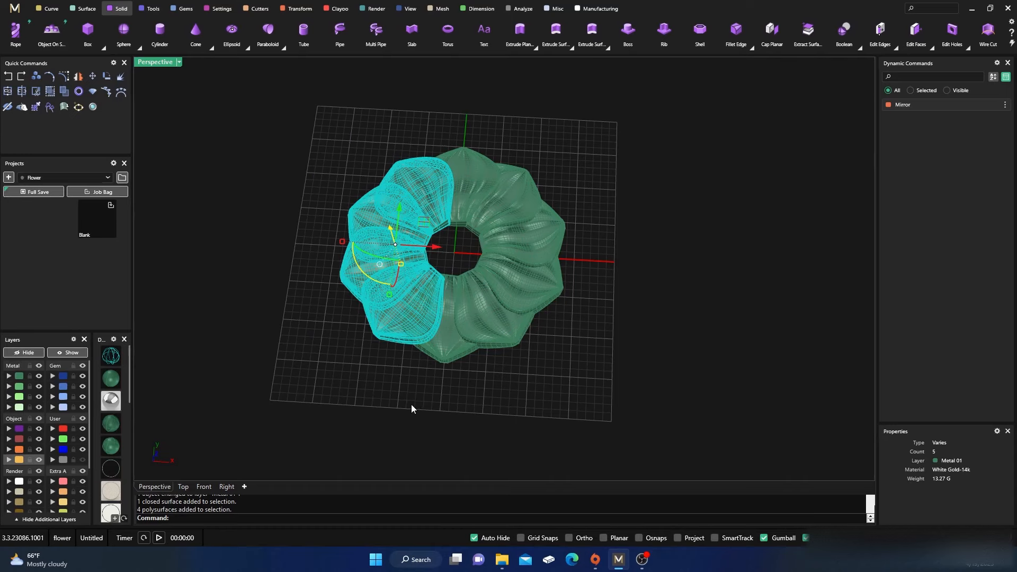
pyautogui.press('Delete')
pyautogui.click(445, 318)
pyautogui.press('Delete')
pyautogui.click(496, 306)
pyautogui.press('Delete')
pyautogui.click(520, 276)
pyautogui.press('Delete')
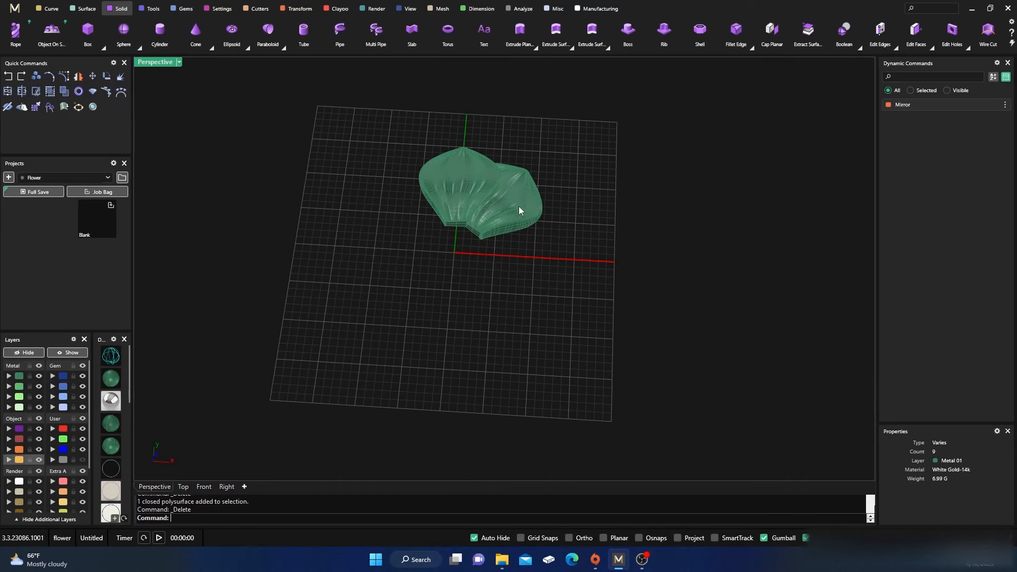
pyautogui.click(516, 193)
pyautogui.press('Delete')
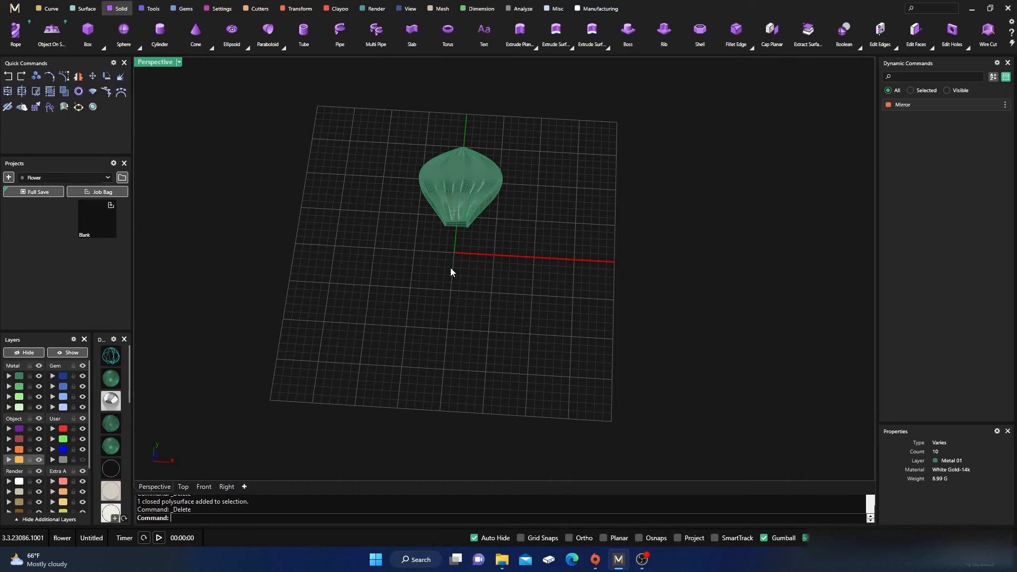
# - Swirl the petal with Maelstrom centred on its middle, using a second radius of about 4.4 mm and a coil angle of about 14 degrees
pyautogui.doubleClick(168, 62)
pyautogui.scroll(5, 351, 170)
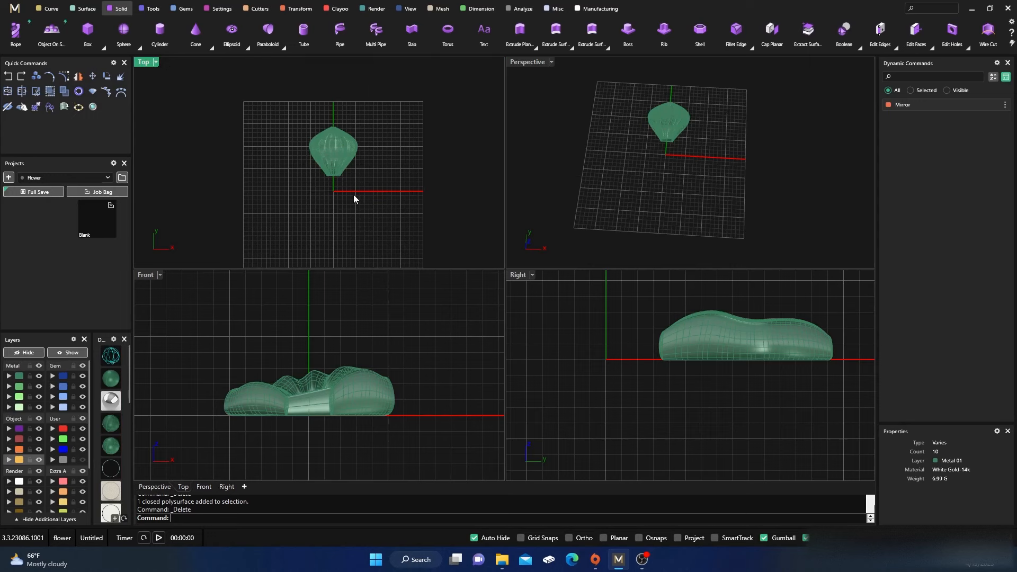
pyautogui.click(340, 170)
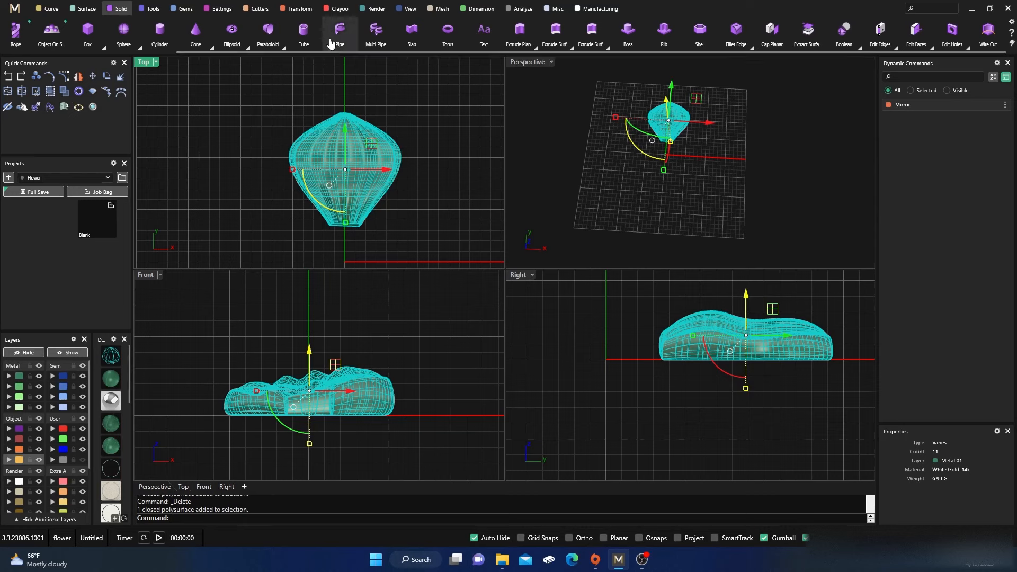
pyautogui.click(301, 9)
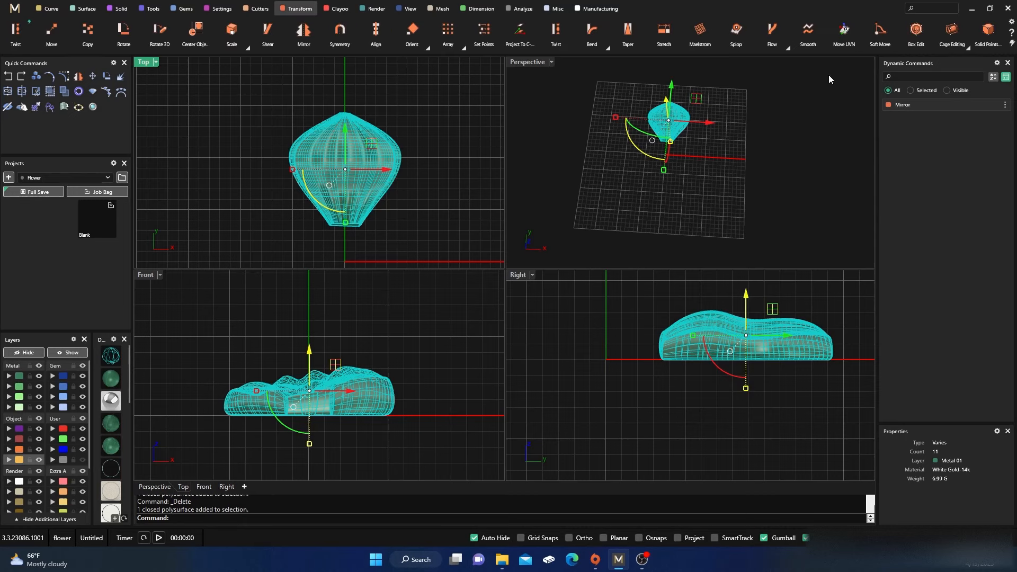
pyautogui.click(700, 32)
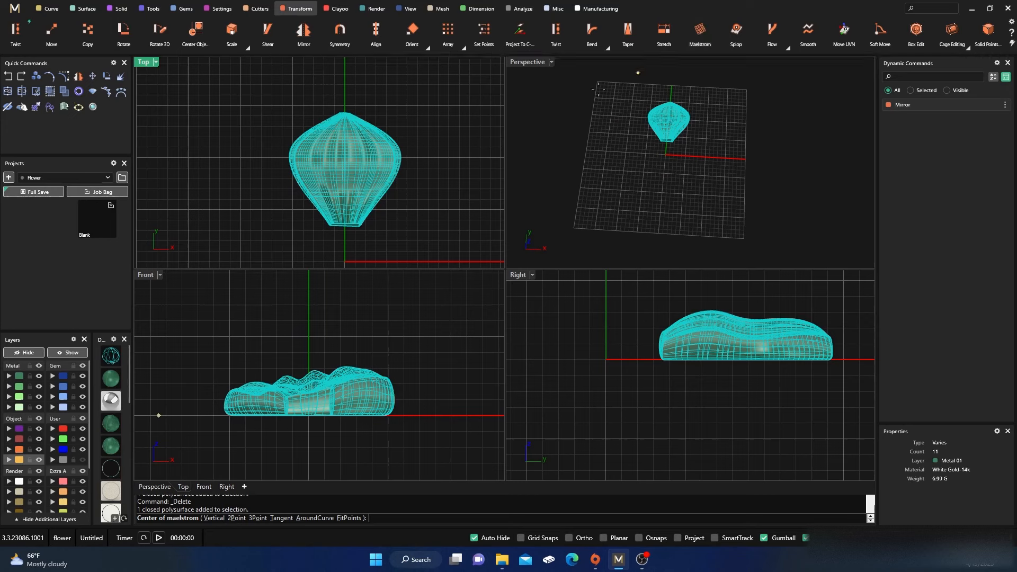
pyautogui.click(345, 166)
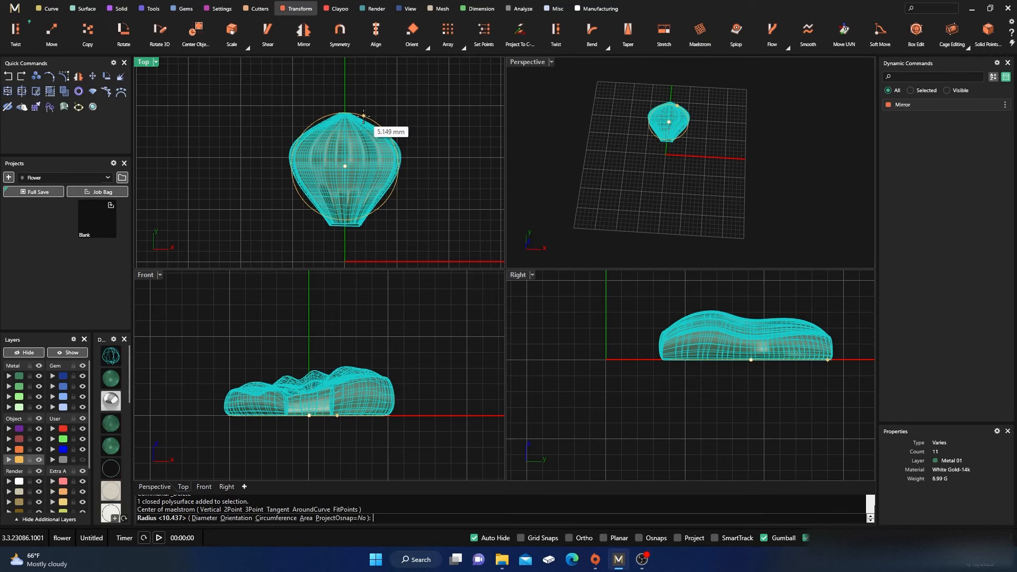
pyautogui.click(366, 107)
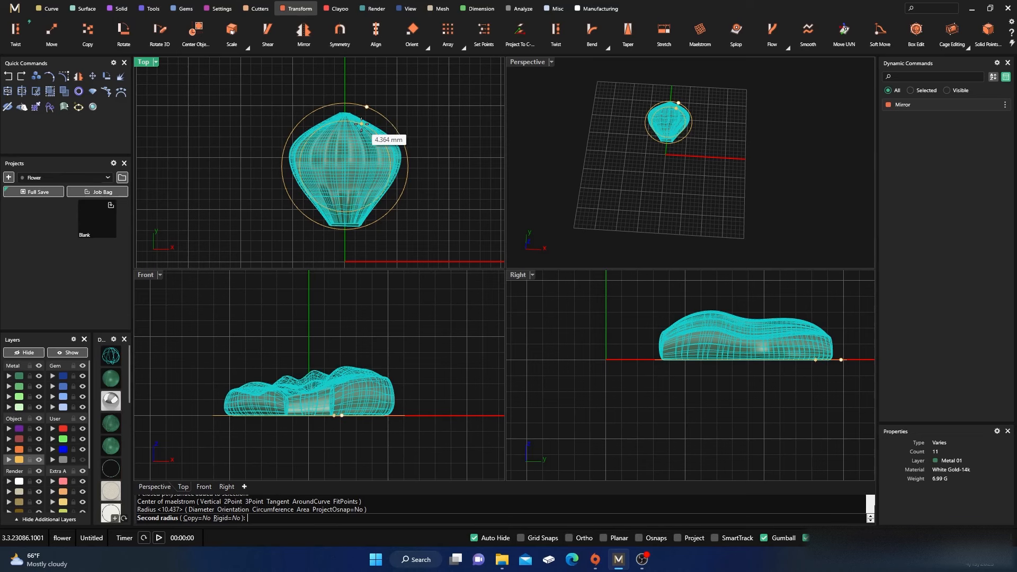
pyautogui.click(361, 124)
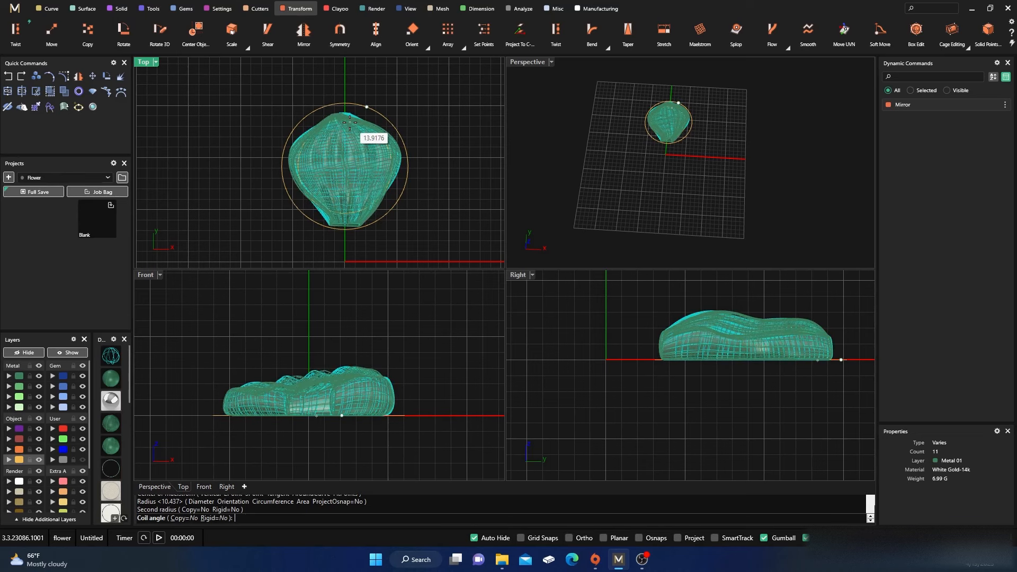
pyautogui.click(349, 122)
pyautogui.click(390, 94)
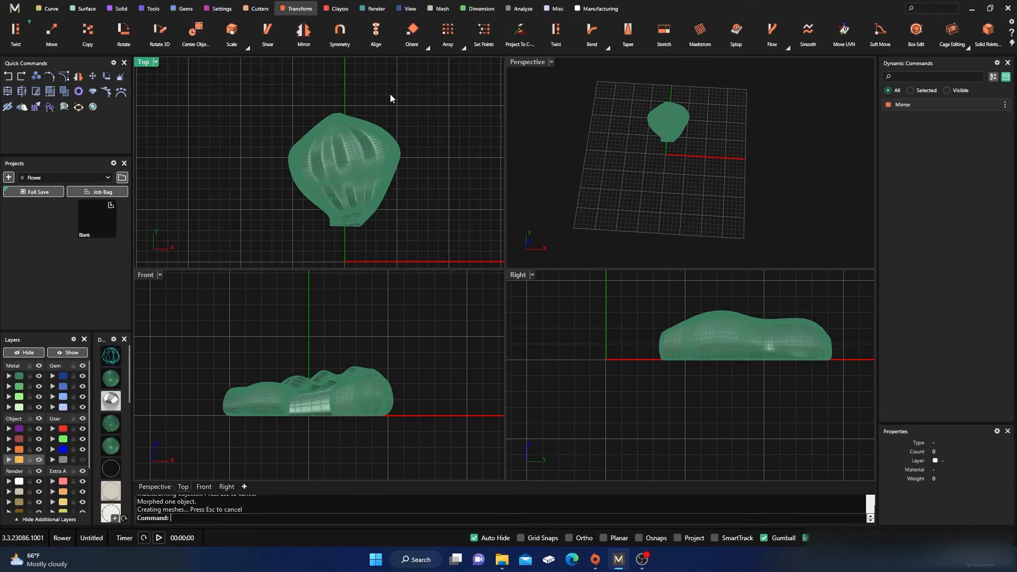
# - Examine the swirled petal up close in the rendered metal display and return all views to the green shaded display
pyautogui.click(349, 173)
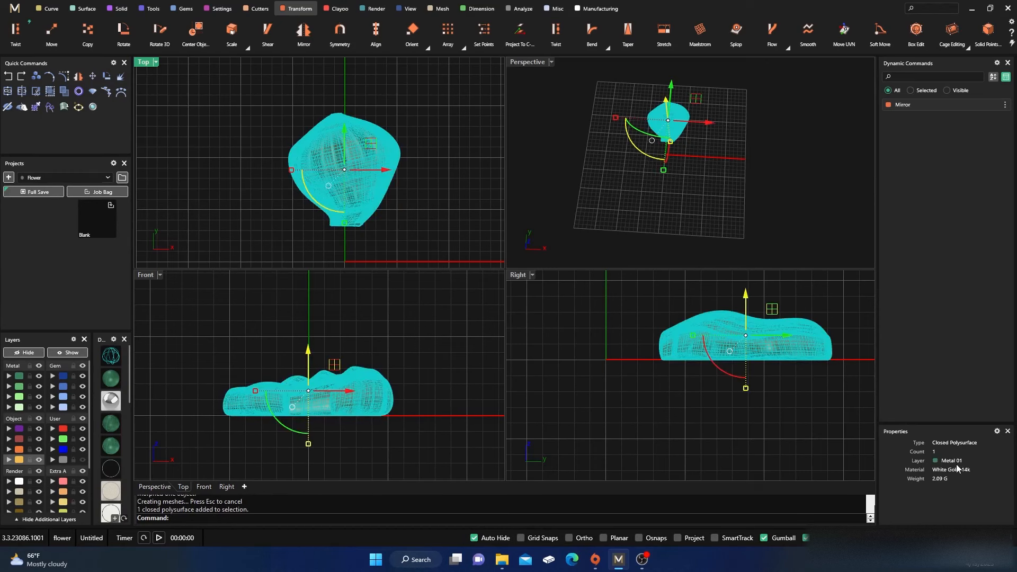
pyautogui.click(447, 238)
pyautogui.scroll(5, 326, 154)
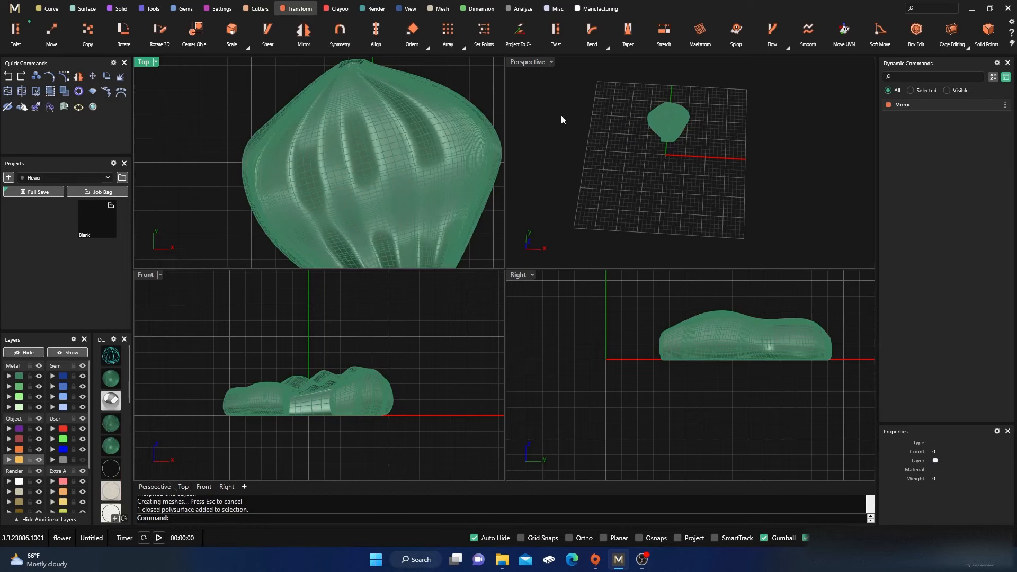
pyautogui.scroll(5, 654, 106)
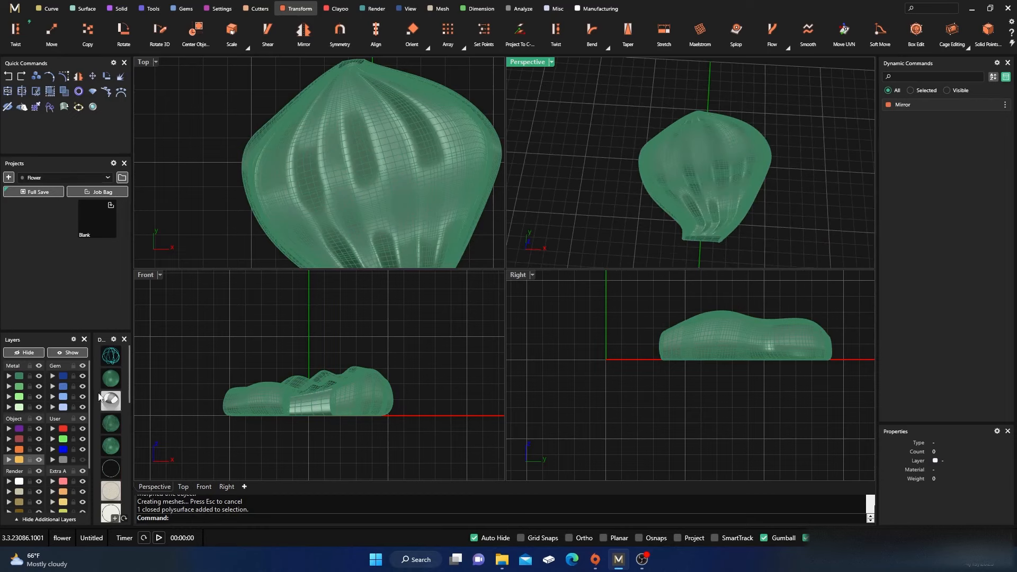
pyautogui.click(109, 407)
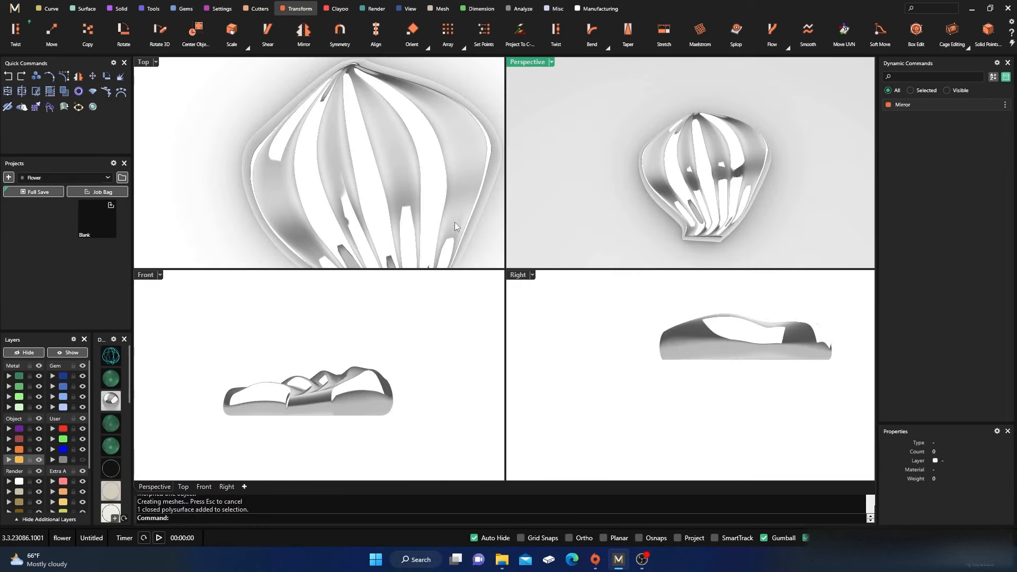
pyautogui.click(112, 379)
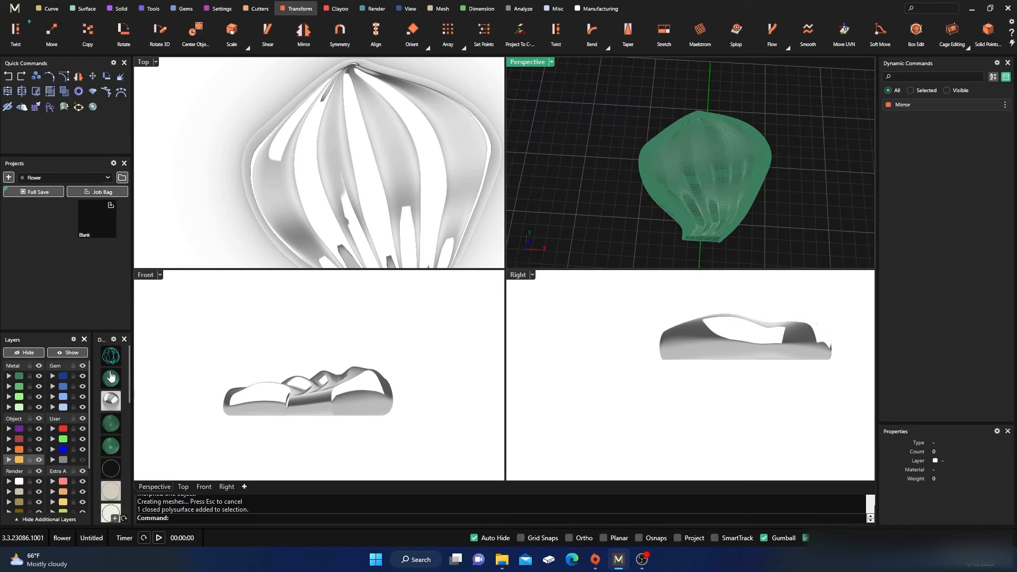
pyautogui.rightClick(111, 377)
# - Polar array the swirled petal around the origin with 8 items over a 360 degree fill angle
pyautogui.scroll(-12, 347, 158)
pyautogui.click(351, 160)
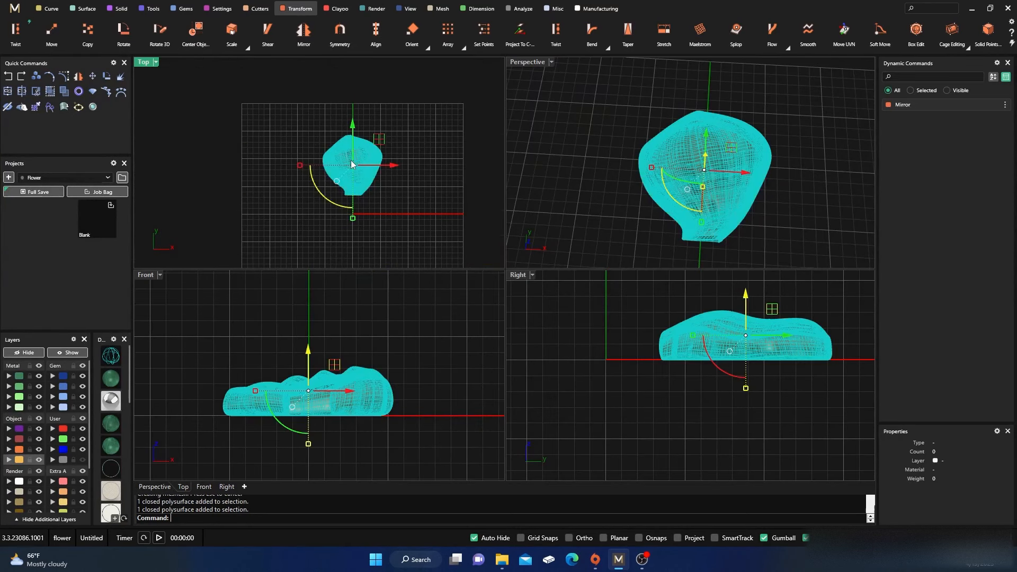
pyautogui.click(464, 48)
pyautogui.click(448, 76)
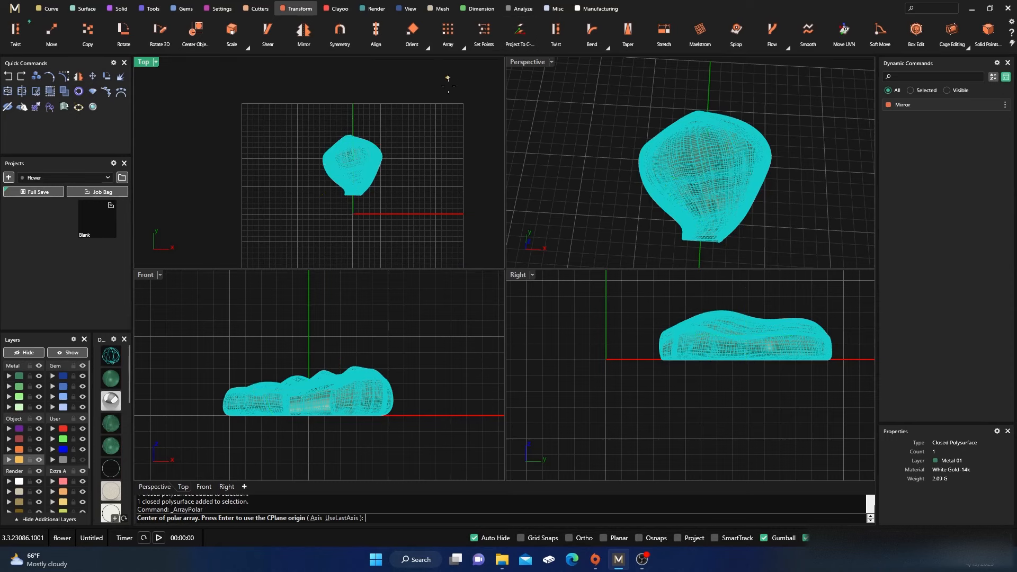
pyautogui.press('Return')
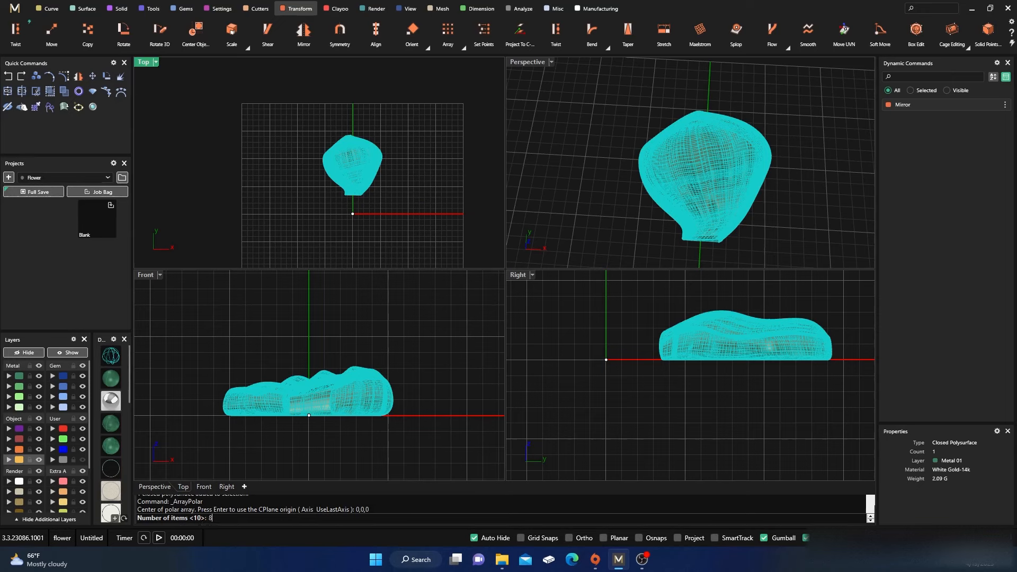
pyautogui.write('8')
pyautogui.press('Return')
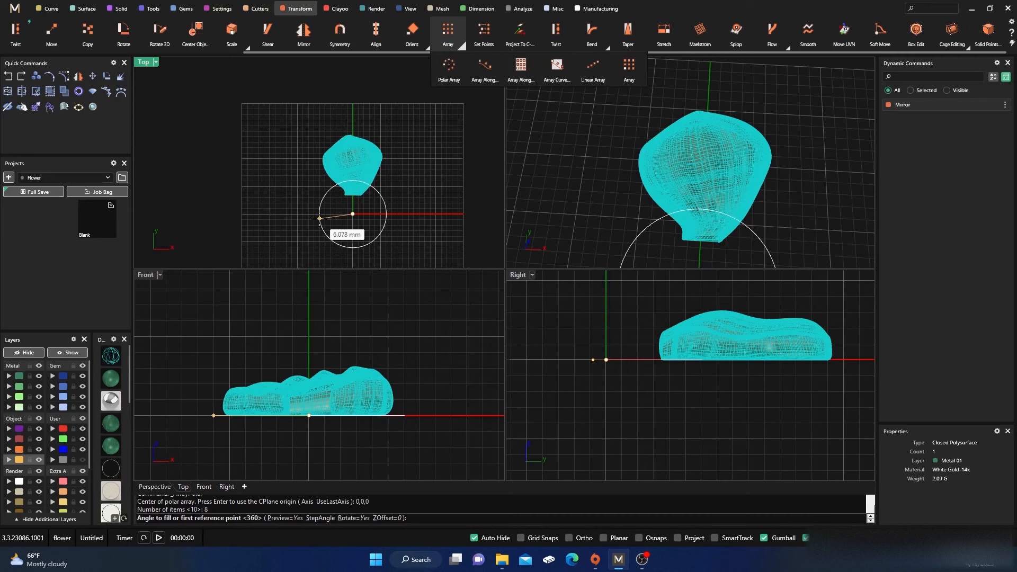
pyautogui.press('Return')
pyautogui.press('Return')
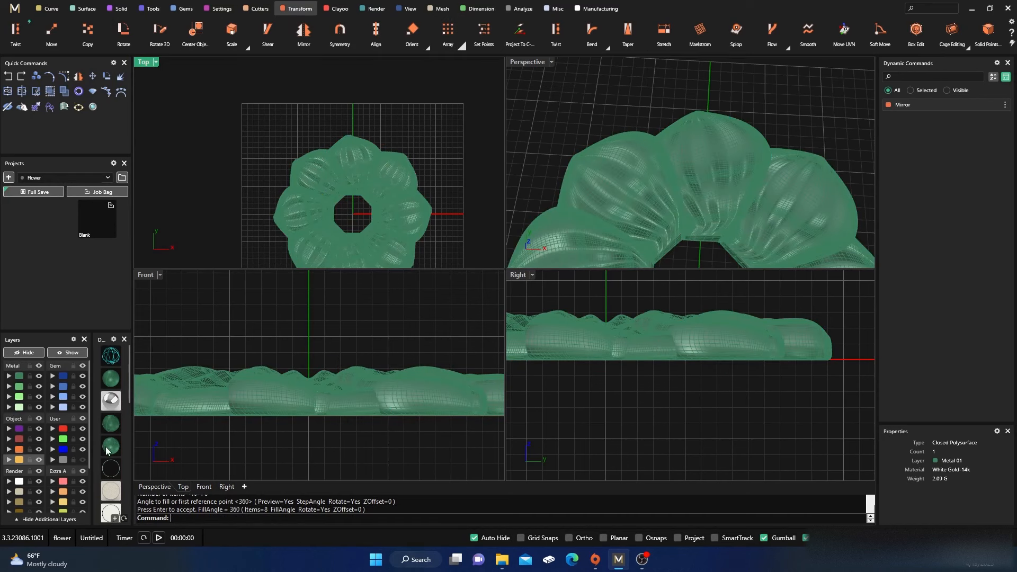
# - Switch all views to the glossy green display without surface curves and show the hidden centre sphere
pyautogui.scroll(-5, 106, 451)
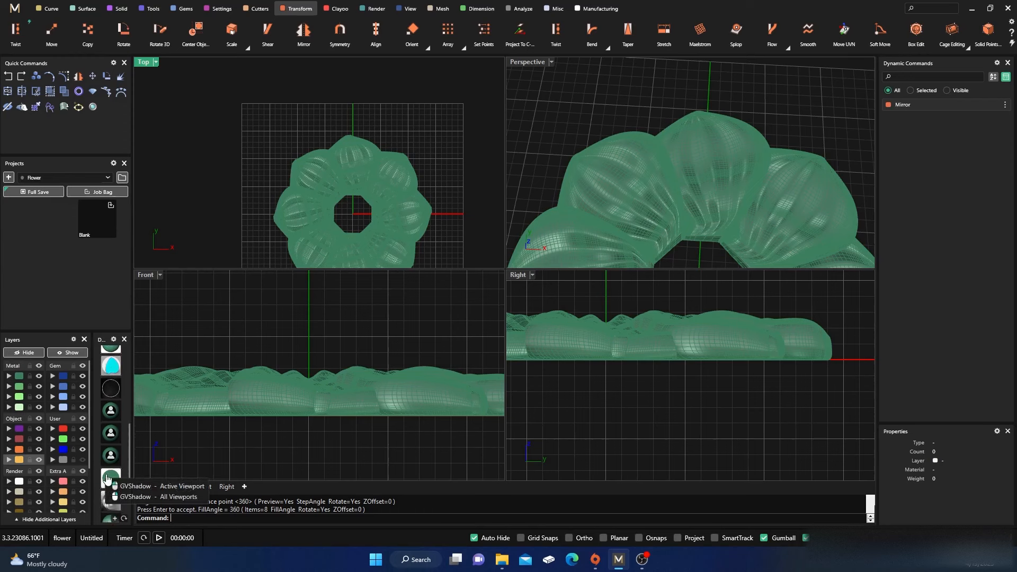
pyautogui.scroll(-3, 106, 479)
pyautogui.rightClick(106, 479)
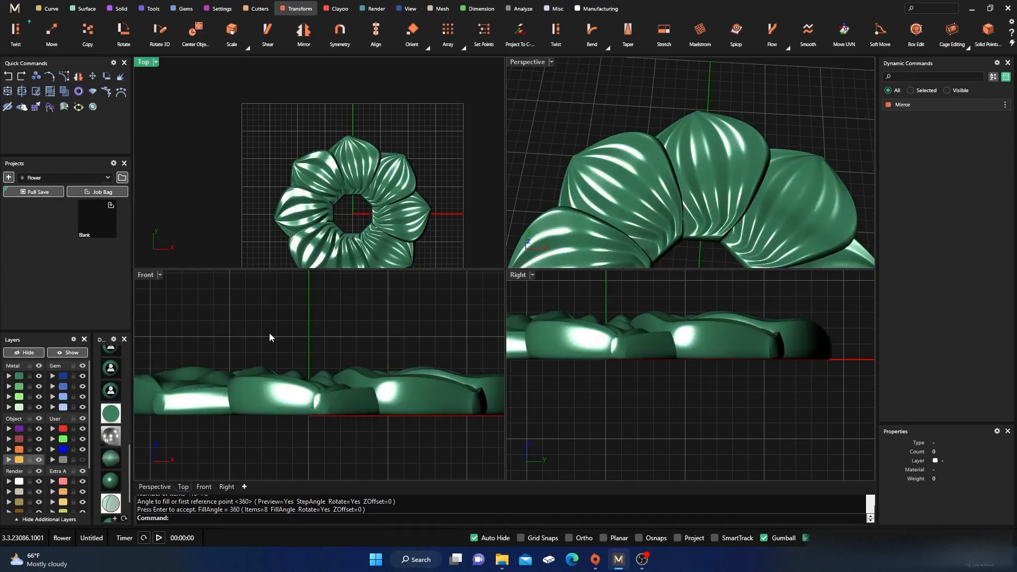
pyautogui.click(64, 354)
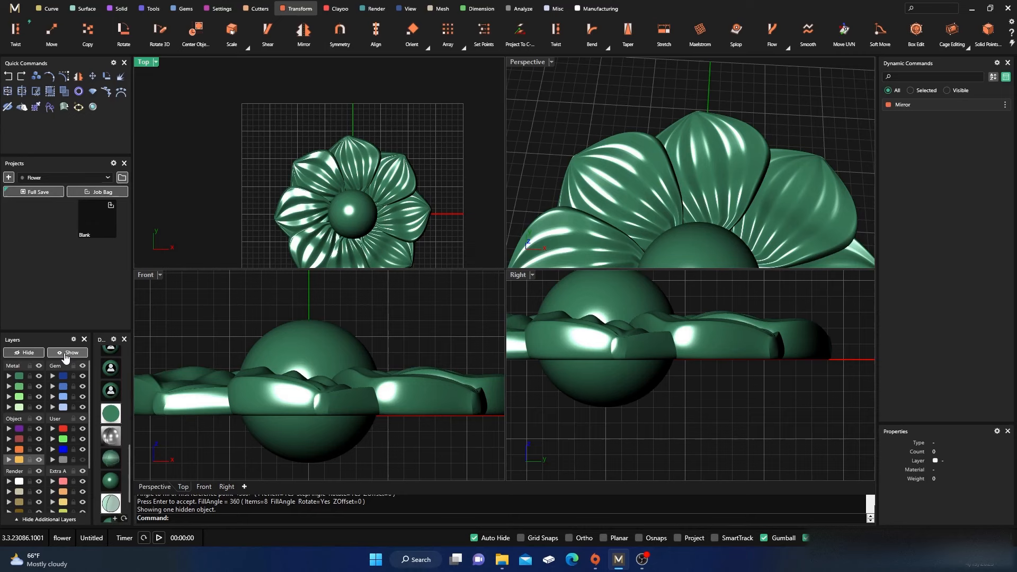
# - Examine the eight-petal flower and its centre sphere from above and from the side in a maximized Perspective view, returning to four views
pyautogui.doubleClick(529, 61)
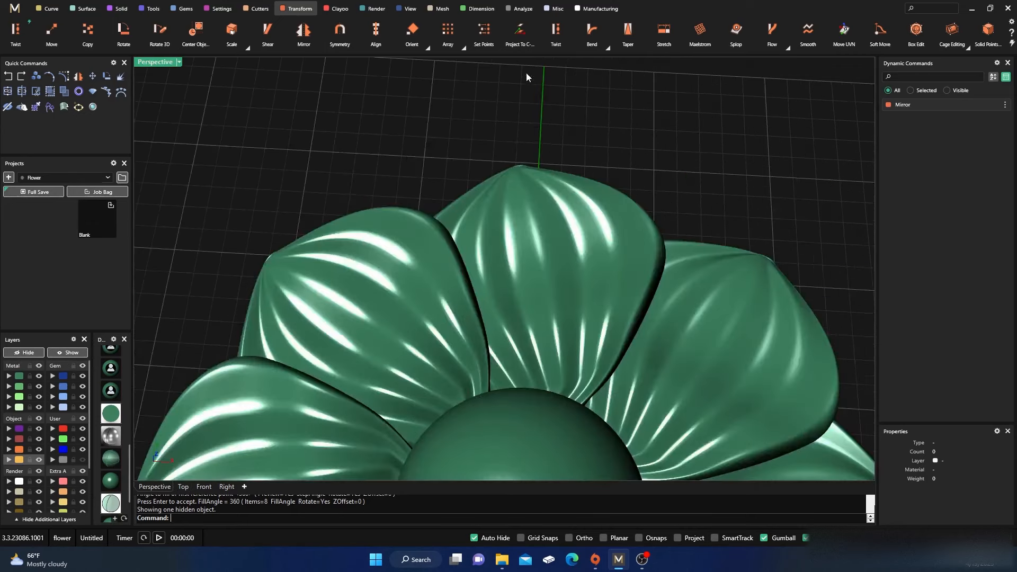
pyautogui.moveTo(526, 73); pyautogui.dragTo(505, 259, button='right')
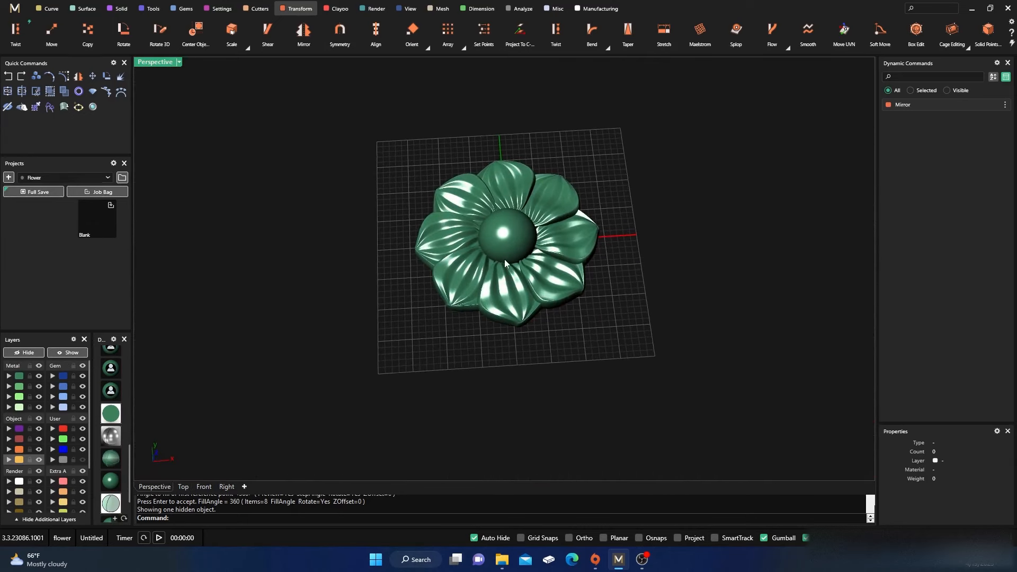
pyautogui.scroll(5, 504, 260)
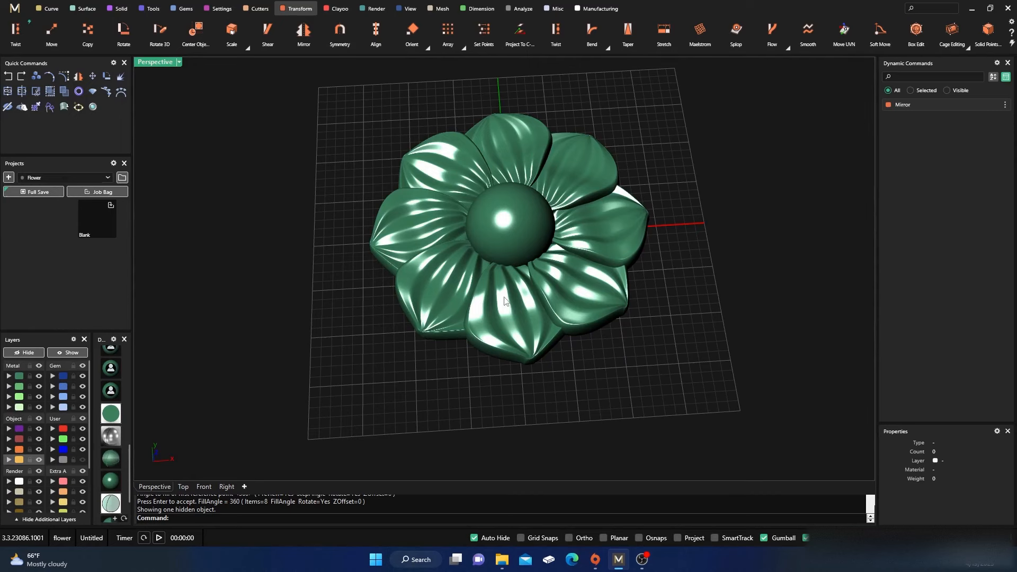
pyautogui.moveTo(505, 301); pyautogui.dragTo(565, 312, button='right')
pyautogui.scroll(5, 524, 286)
pyautogui.scroll(-4, 484, 261)
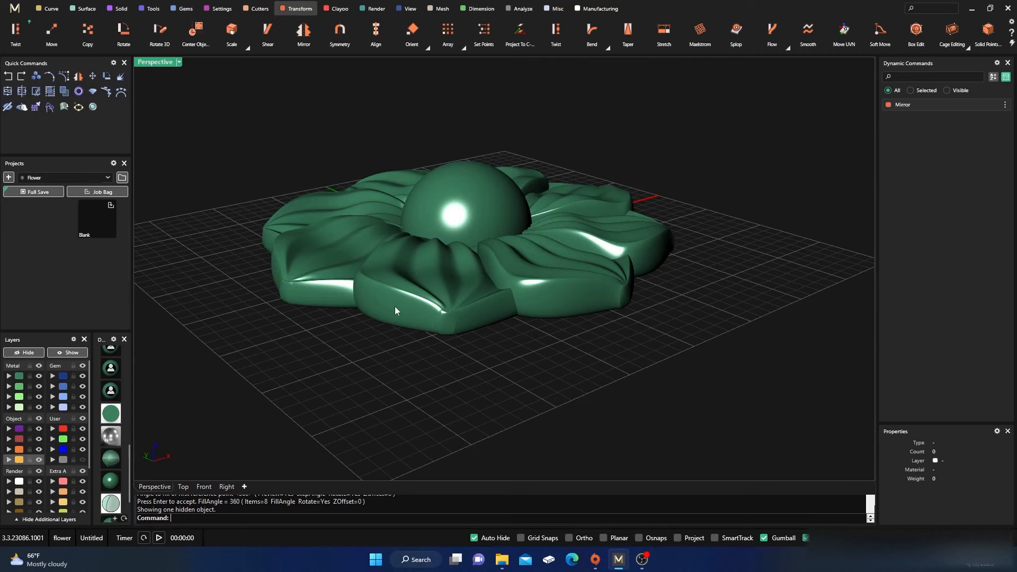
pyautogui.moveTo(477, 347)
pyautogui.mouseDown(button='right')
pyautogui.moveTo(413, 390)
pyautogui.moveTo(452, 412)
pyautogui.moveTo(444, 400)
pyautogui.moveTo(456, 348)
pyautogui.mouseUp(button='right')
pyautogui.scroll(2, 461, 372)
pyautogui.scroll(4, 466, 308)
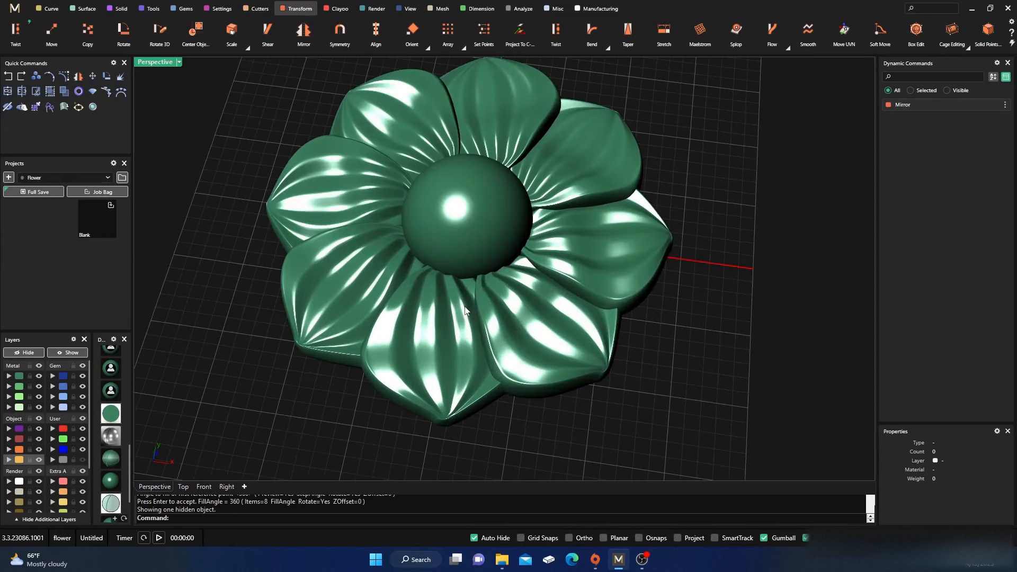
pyautogui.moveTo(465, 310); pyautogui.dragTo(484, 220, button='right')
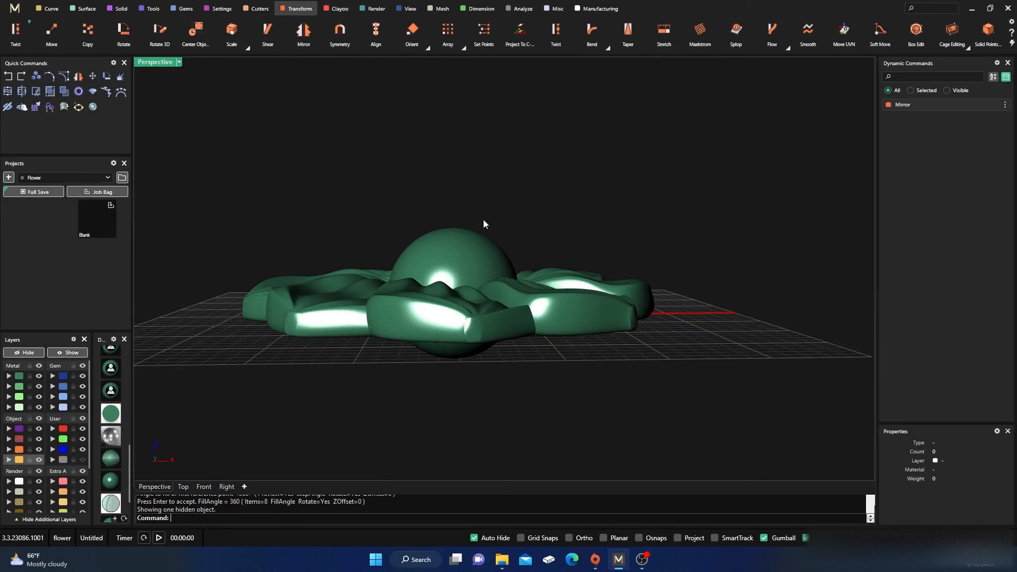
pyautogui.doubleClick(155, 62)
# - Try to draw a horizontal line along the flower's base in the Front view, extending past the petals on both sides
pyautogui.scroll(-3, 355, 311)
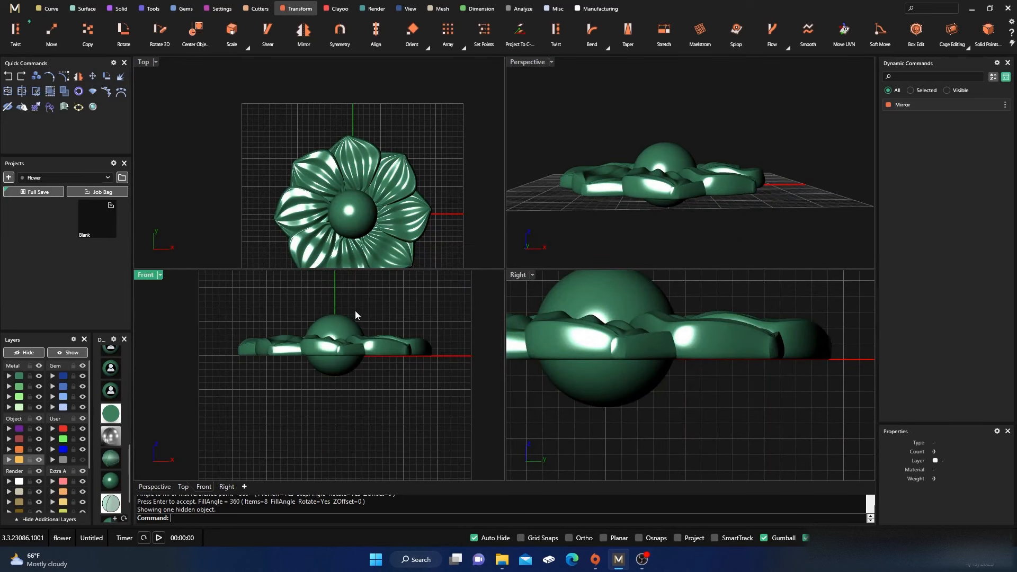
pyautogui.click(49, 8)
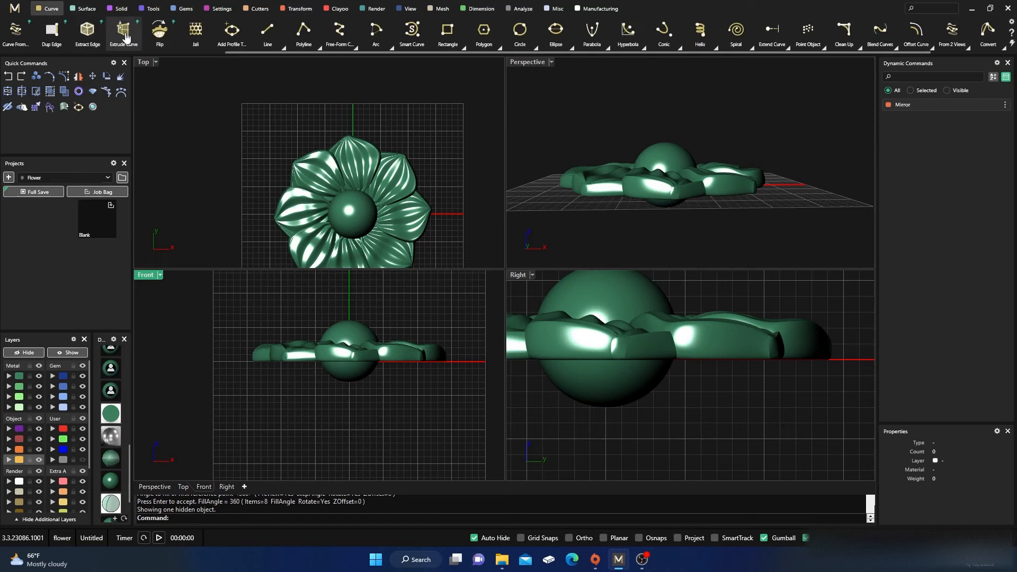
pyautogui.click(267, 31)
pyautogui.scroll(3, 270, 361)
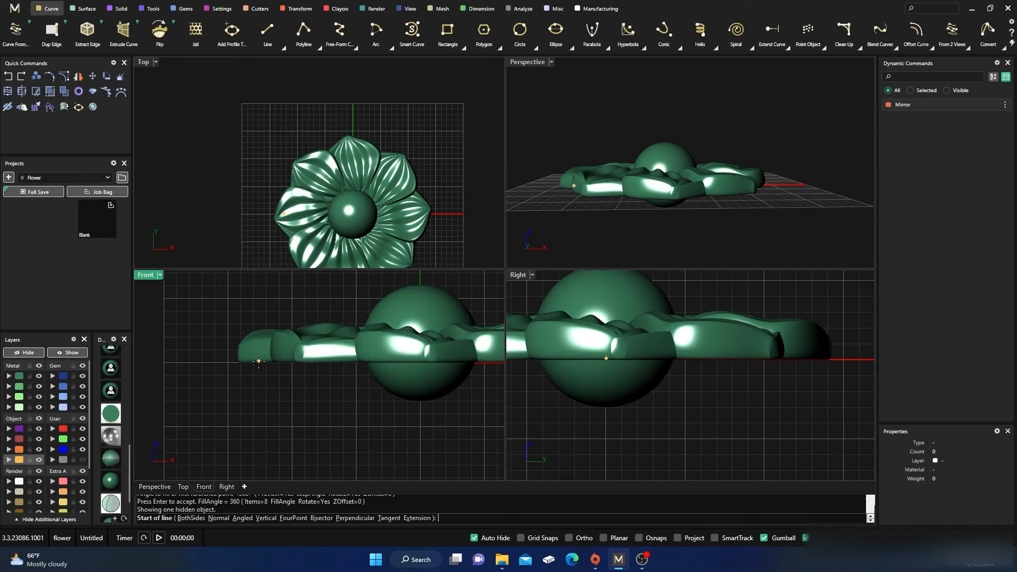
pyautogui.click(218, 361)
pyautogui.scroll(-3, 218, 361)
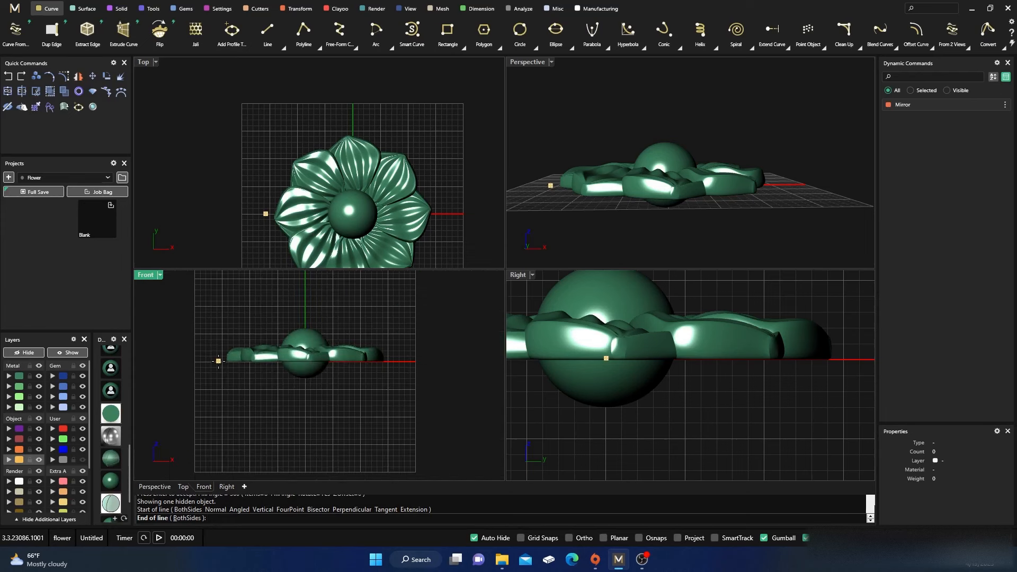
pyautogui.keyDown('shift'); pyautogui.click(410, 366); pyautogui.keyUp('shift')
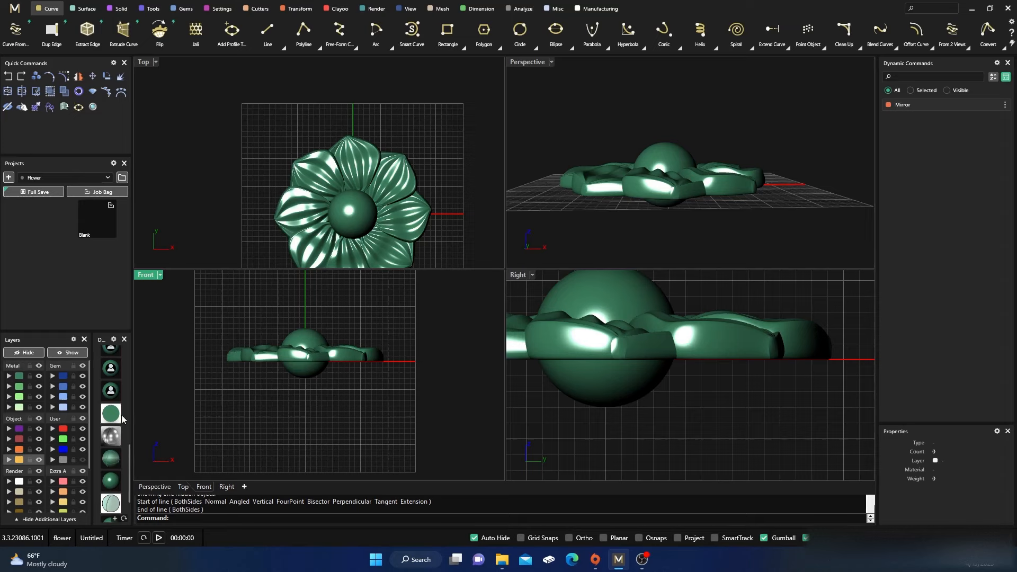
# - Draw a horizontal line about 31.5 mm long along the flower's base in the Front view, extending past the petals on both sides
pyautogui.scroll(5, 264, 365)
pyautogui.scroll(2, 264, 364)
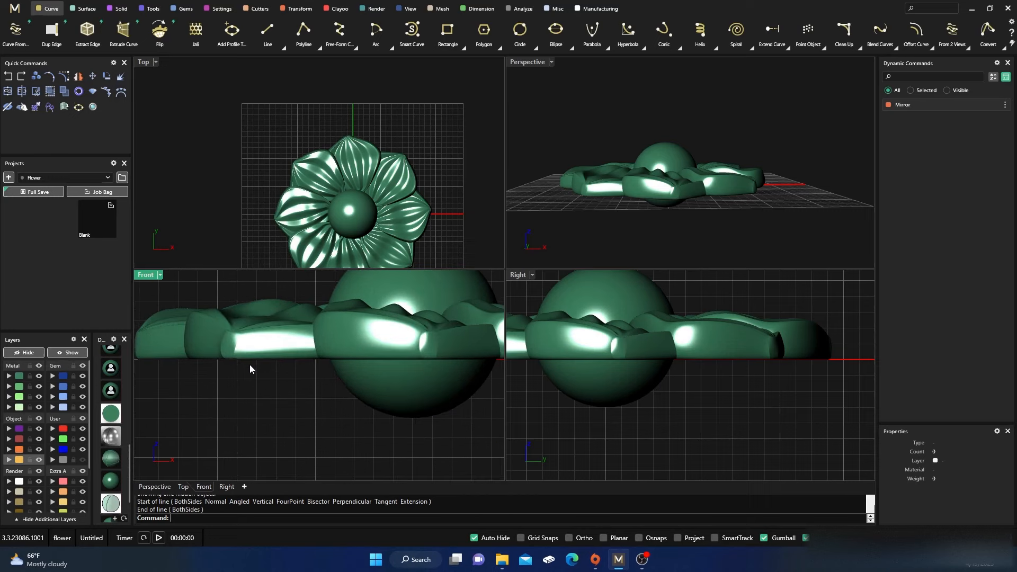
pyautogui.scroll(-2, 341, 393)
pyautogui.press('Return')
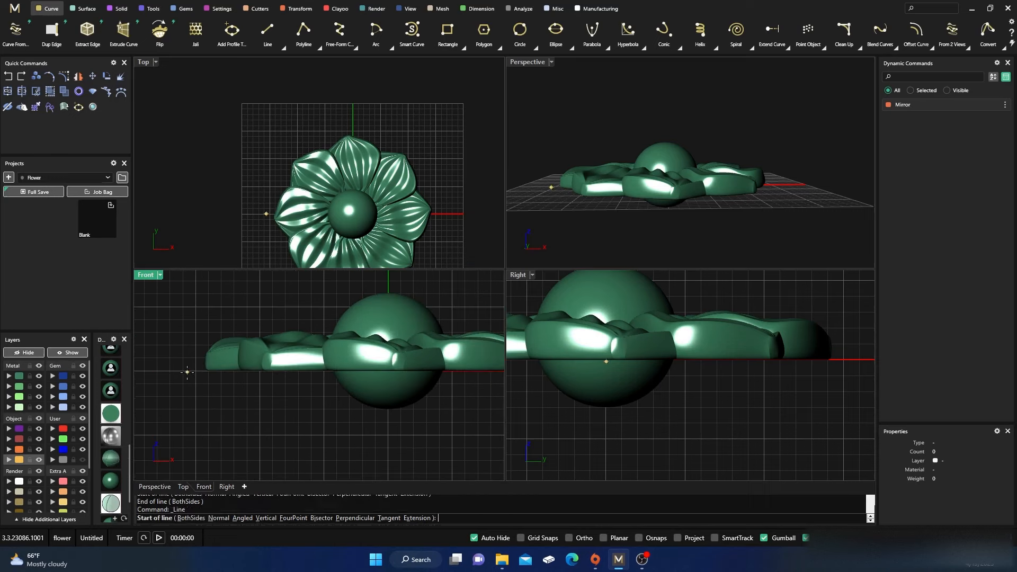
pyautogui.click(188, 373)
pyautogui.scroll(-5, 398, 389)
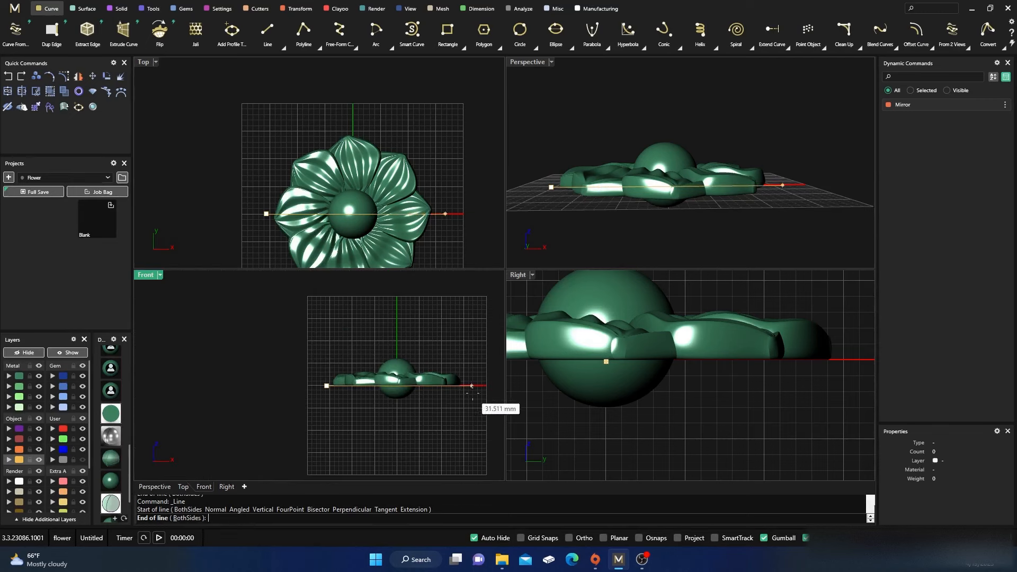
pyautogui.press('Escape')
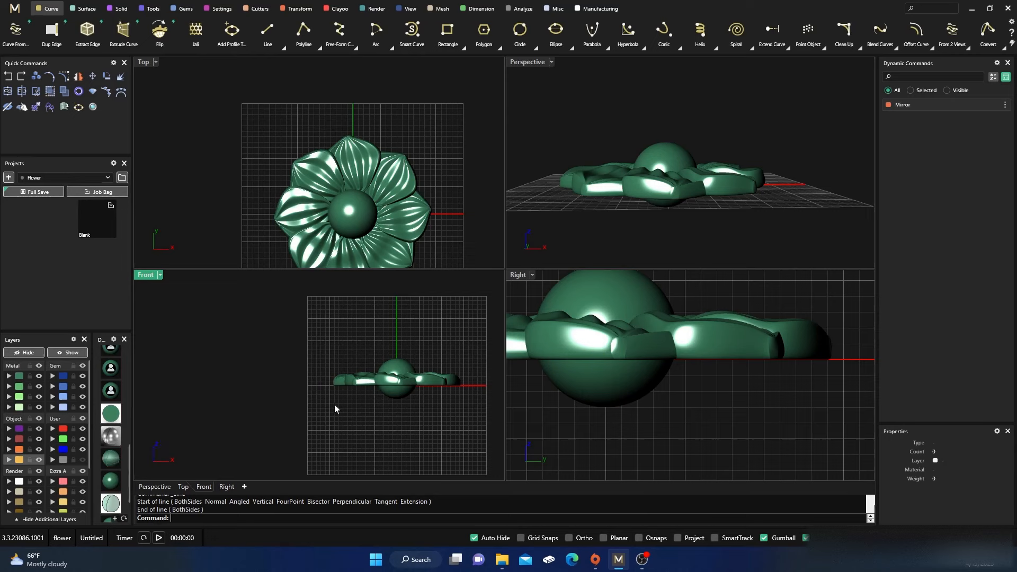
# - Switch the Front view to the see-through display with curves shown and delete the lower of the two overlapping base lines
pyautogui.scroll(3, 403, 392)
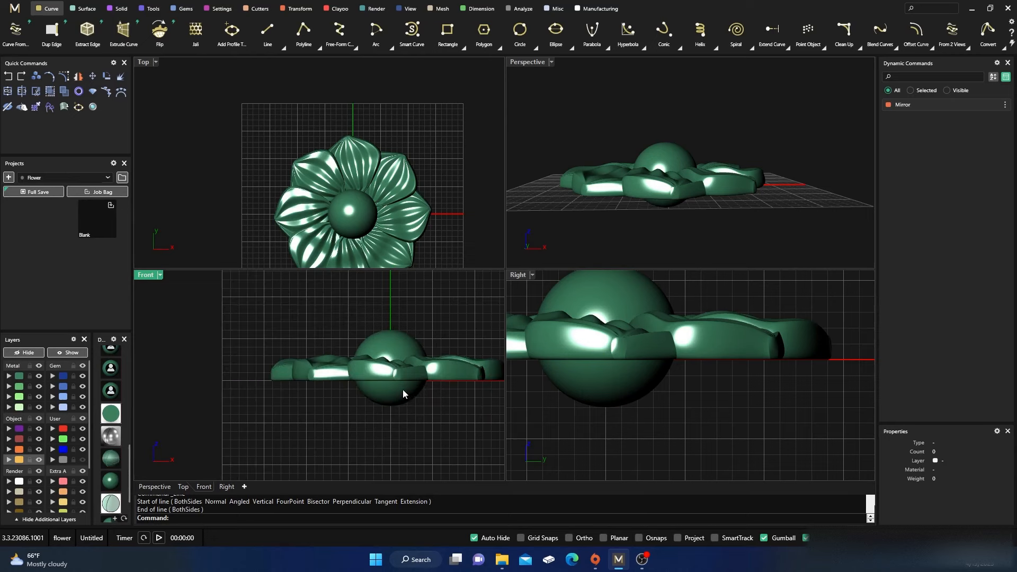
pyautogui.click(110, 463)
pyautogui.scroll(3, 307, 395)
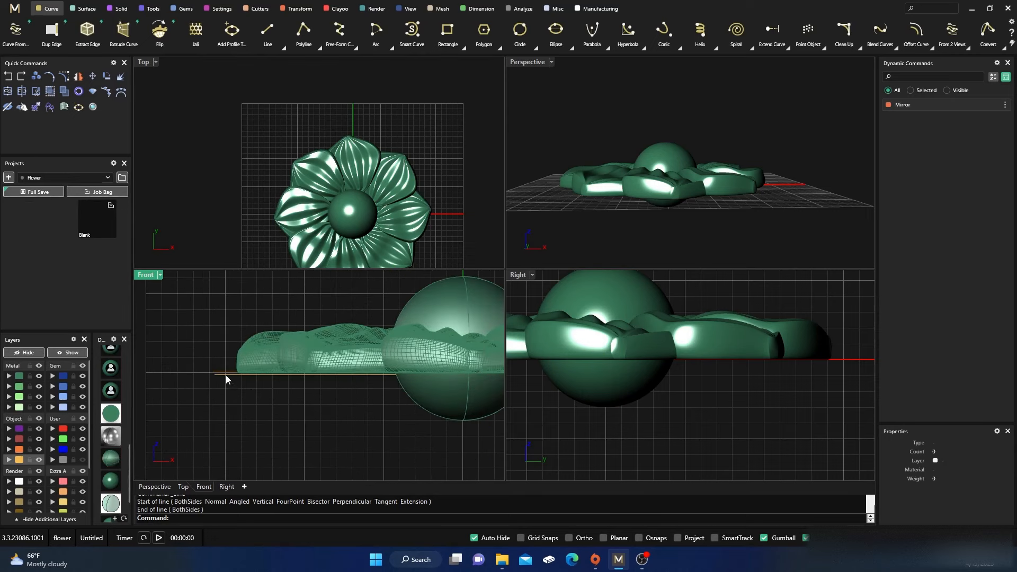
pyautogui.click(226, 375)
pyautogui.press('Delete')
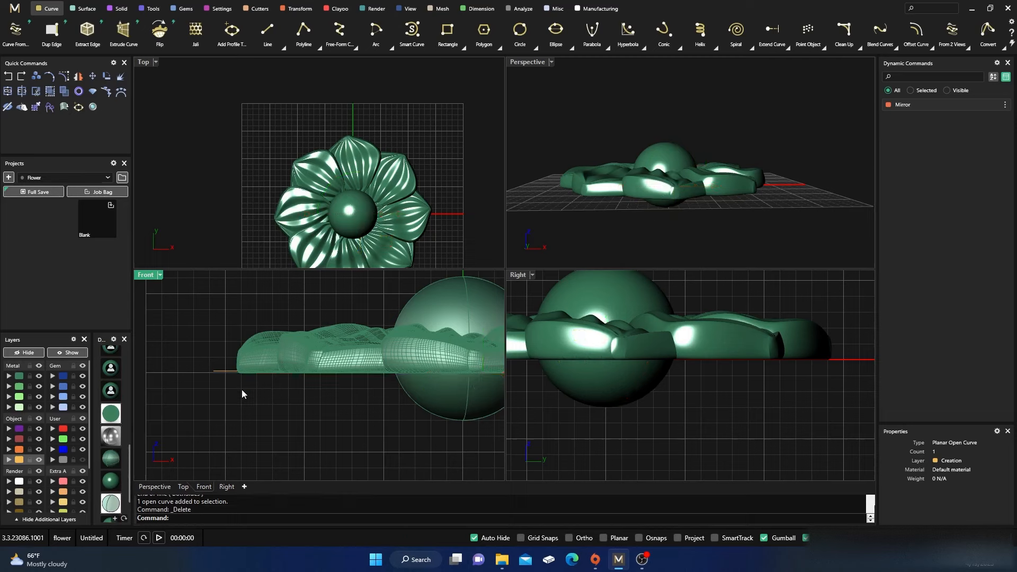
# - Try to trim off the part of the centre sphere below the base line in the Front view
pyautogui.click(225, 373)
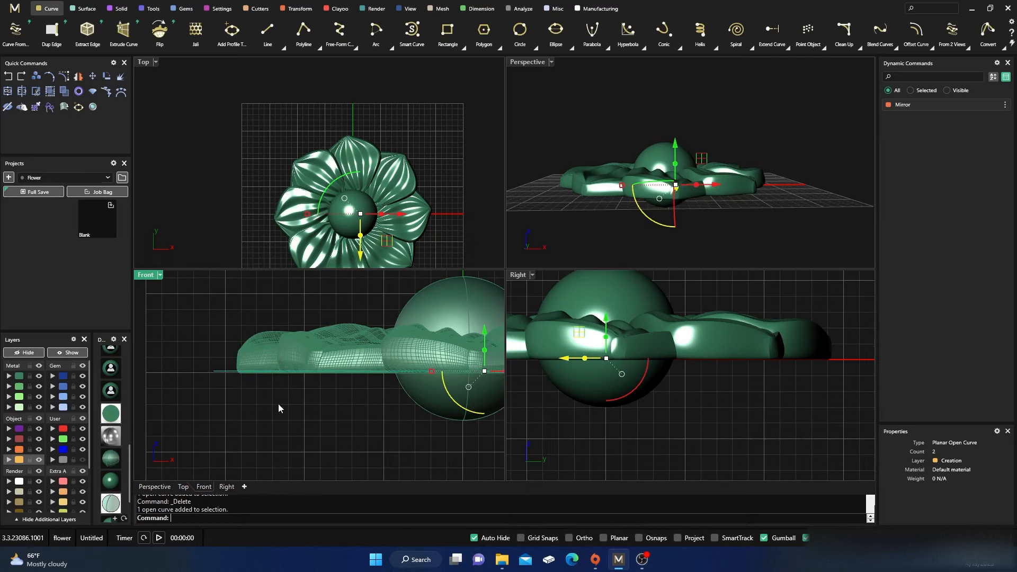
pyautogui.keyDown('shift'); pyautogui.click(425, 406); pyautogui.keyUp('shift')
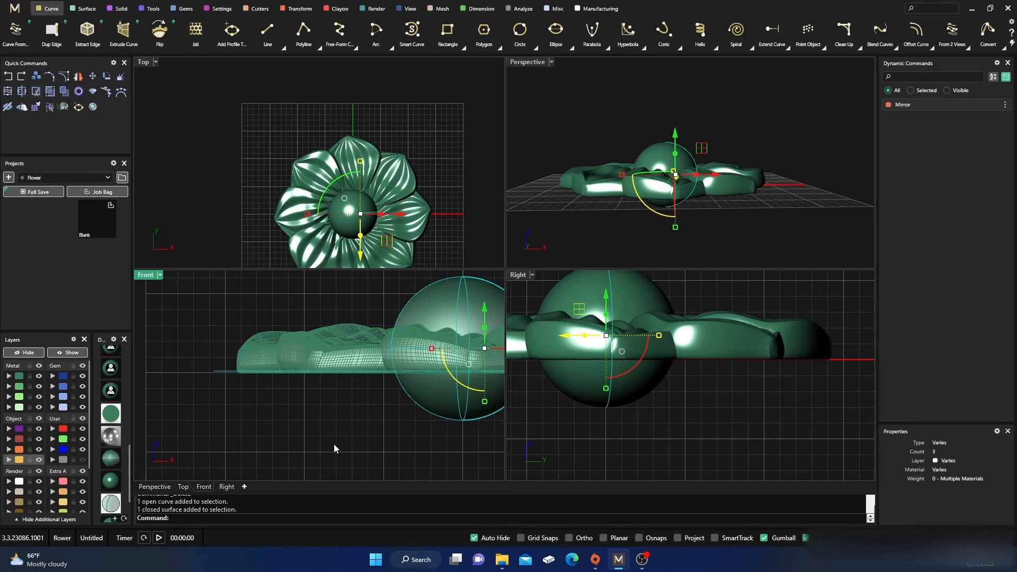
pyautogui.click(423, 410)
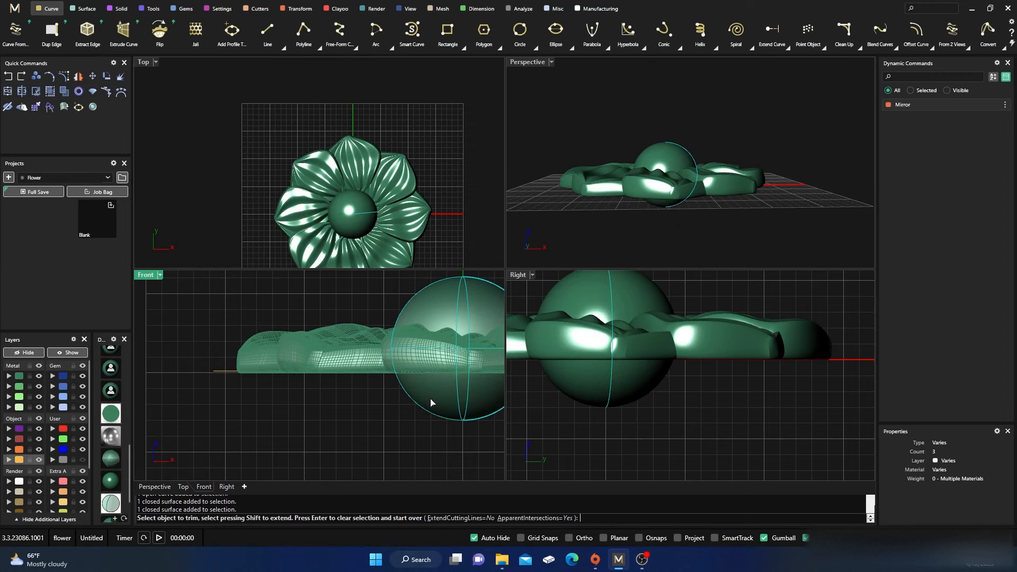
pyautogui.click(430, 403)
pyautogui.scroll(-3, 302, 410)
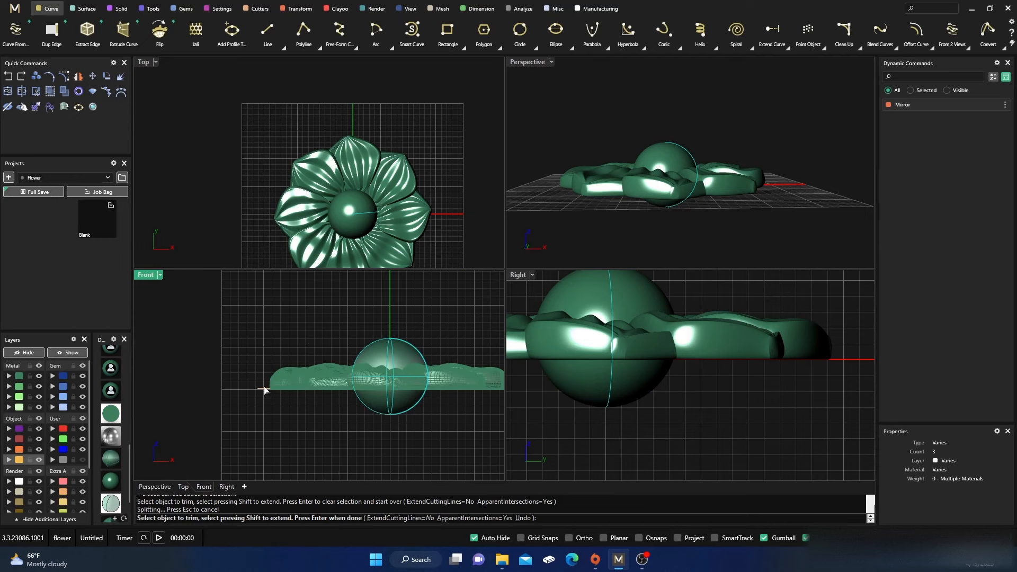
pyautogui.press('Return')
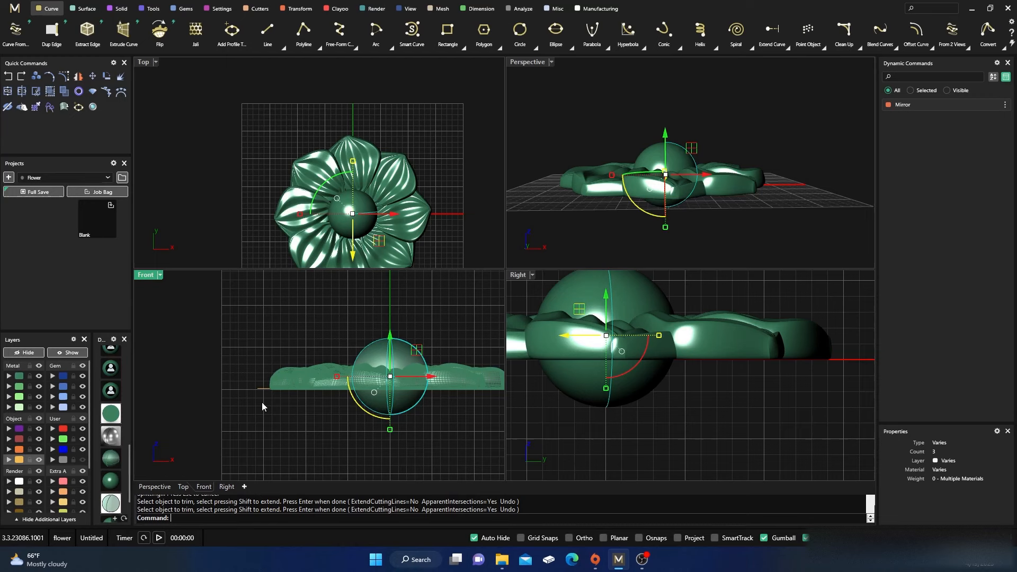
# - Trim the centre sphere with the horizontal base line in the Front view, removing the portion below the petals' base
pyautogui.click(262, 389)
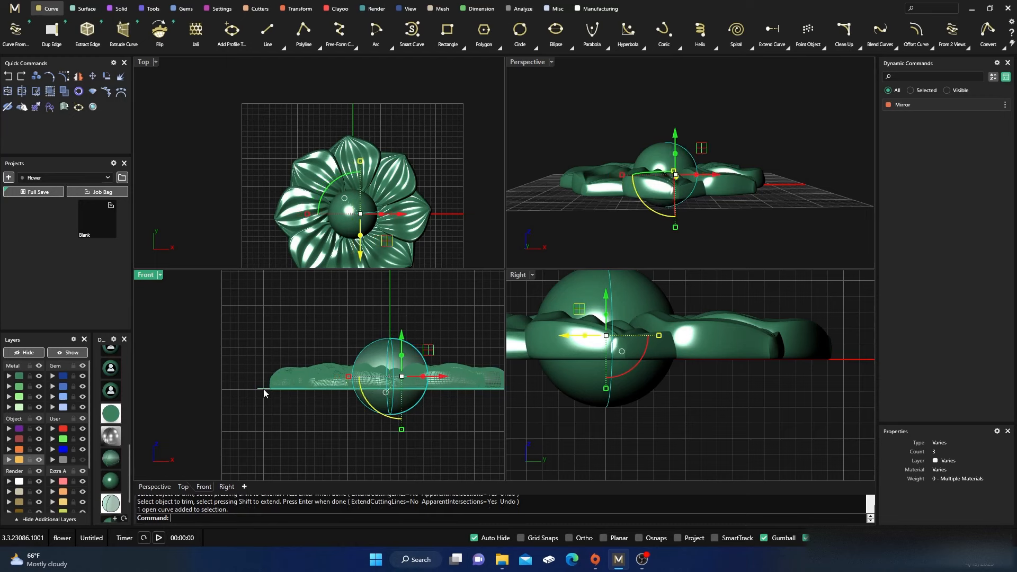
pyautogui.click(21, 92)
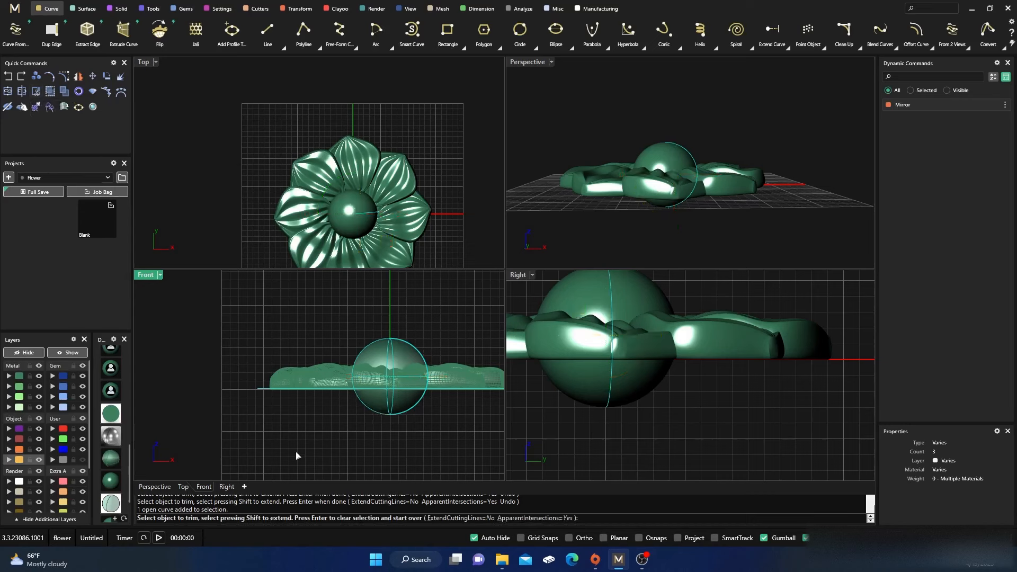
pyautogui.click(386, 412)
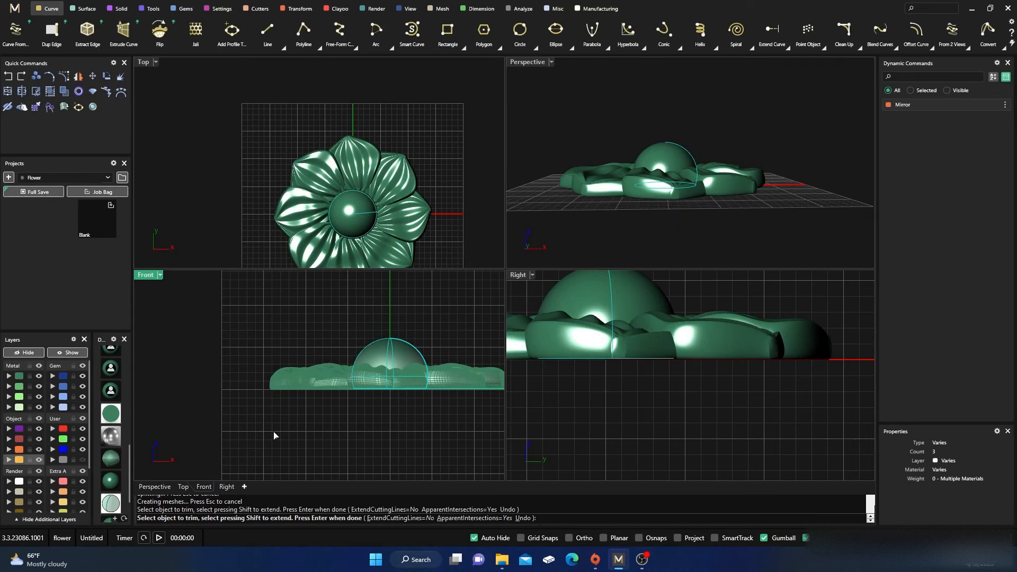
pyautogui.press('Return')
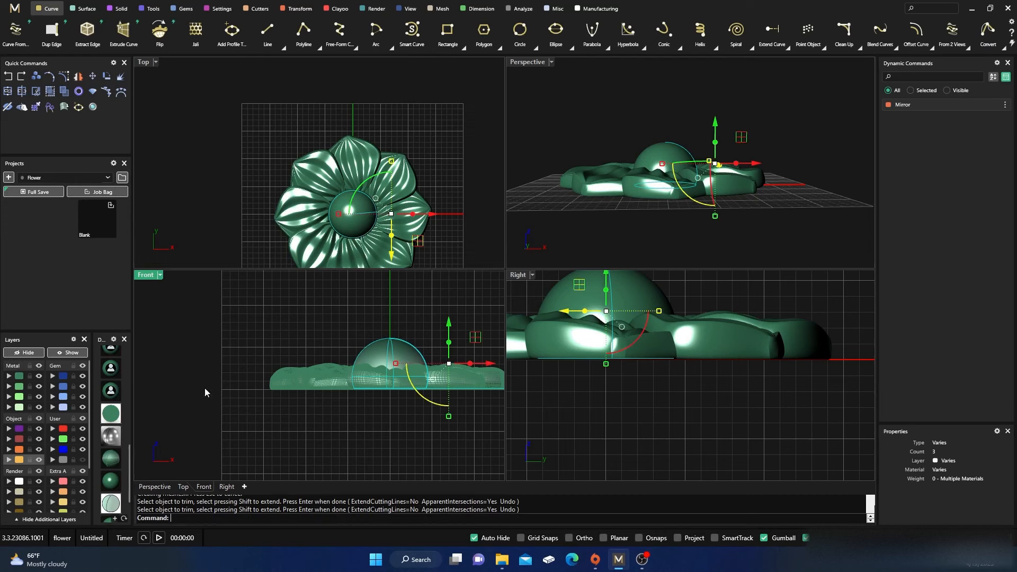
# - Switch all views to the see-through display with curves shown and delete the base line beneath the flower
pyautogui.moveTo(598, 218); pyautogui.dragTo(618, 155, button='right')
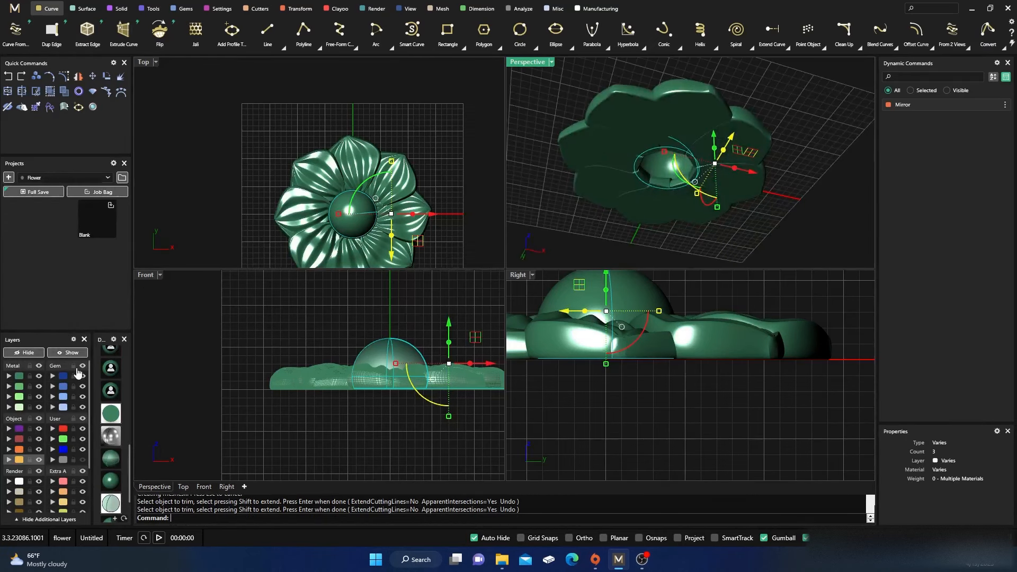
pyautogui.click(110, 457)
pyautogui.press('Escape')
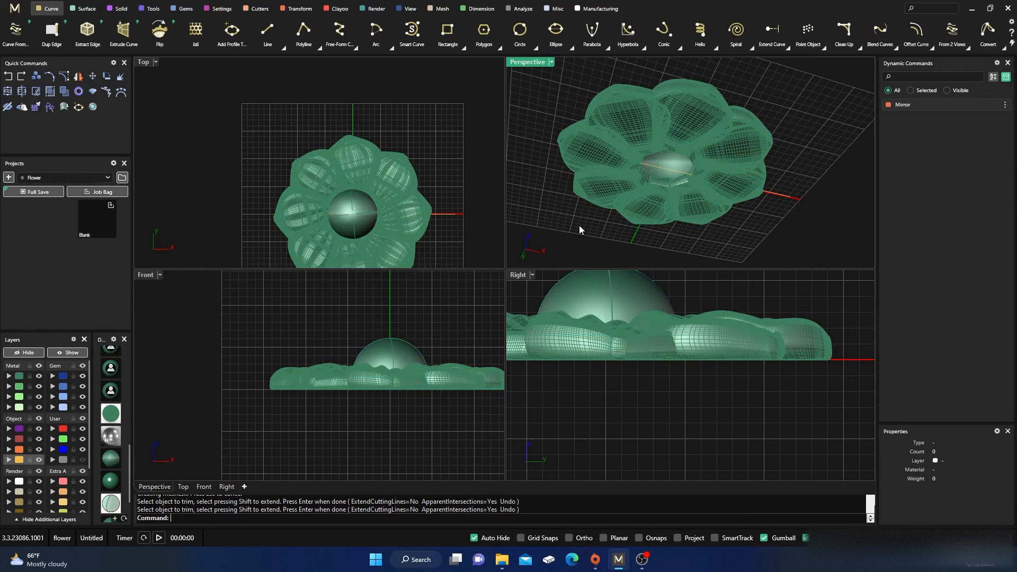
pyautogui.moveTo(579, 225); pyautogui.dragTo(599, 218, button='right')
pyautogui.click(661, 169)
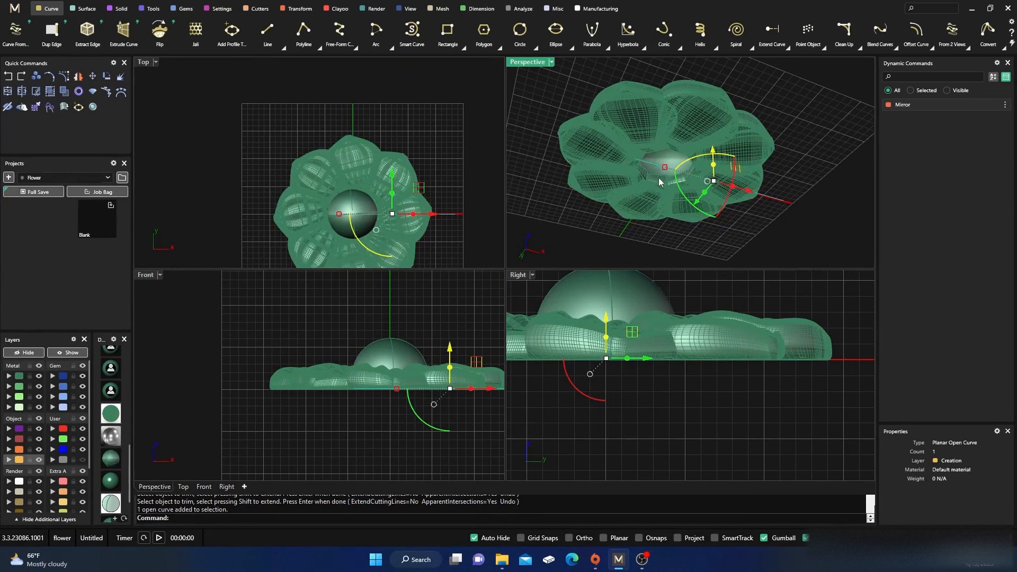
pyautogui.press('Delete')
# - Cap the open underside of the trimmed centre sphere with the Cap command
pyautogui.click(412, 351)
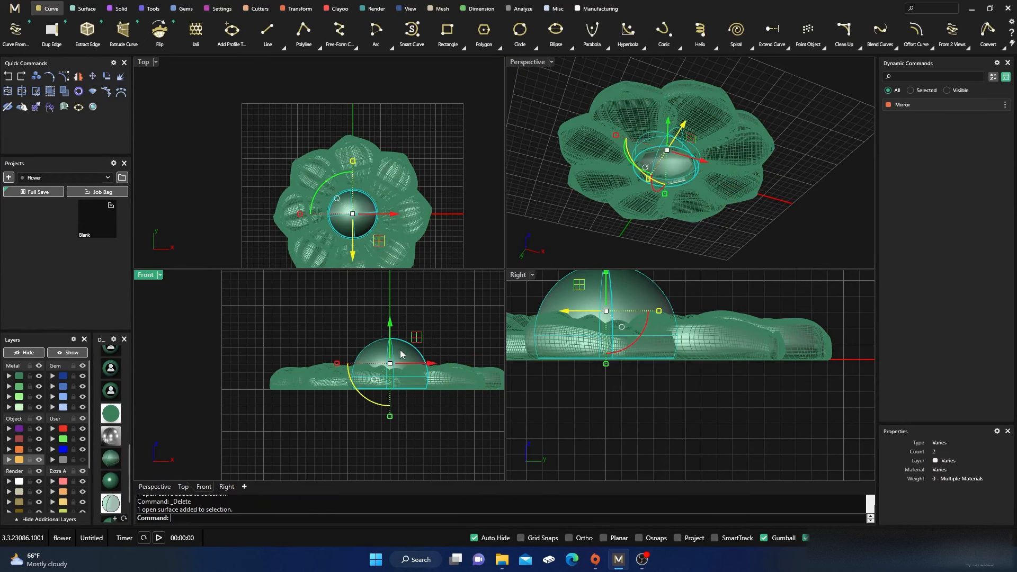
pyautogui.write('Cap')
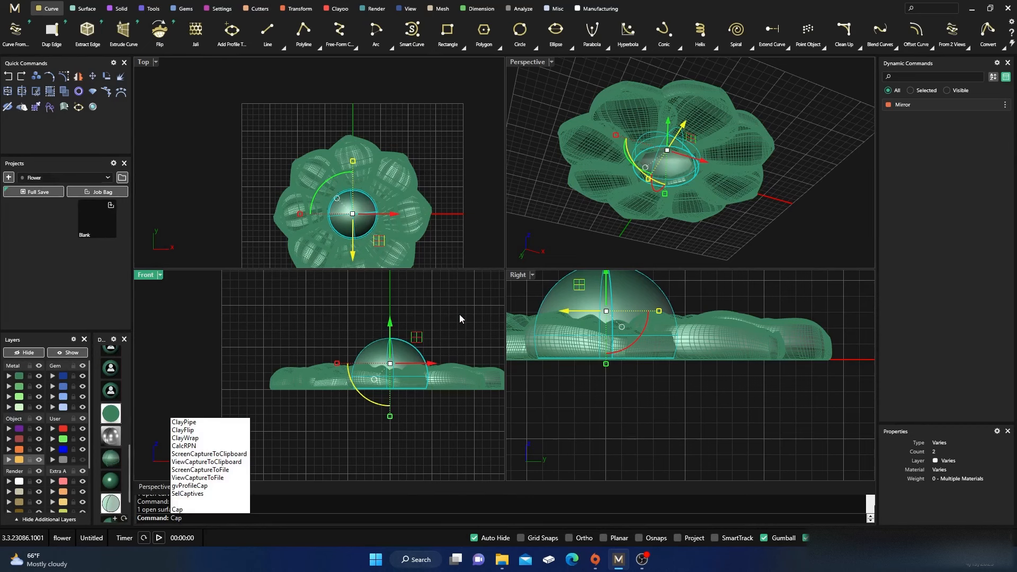
pyautogui.press('Return')
pyautogui.click(570, 215)
# - Maximize the Perspective view, check the capped underside and top of the flower, and switch to the glossy green display without surface curves
pyautogui.moveTo(584, 223); pyautogui.dragTo(567, 182, button='right')
pyautogui.doubleClick(525, 65)
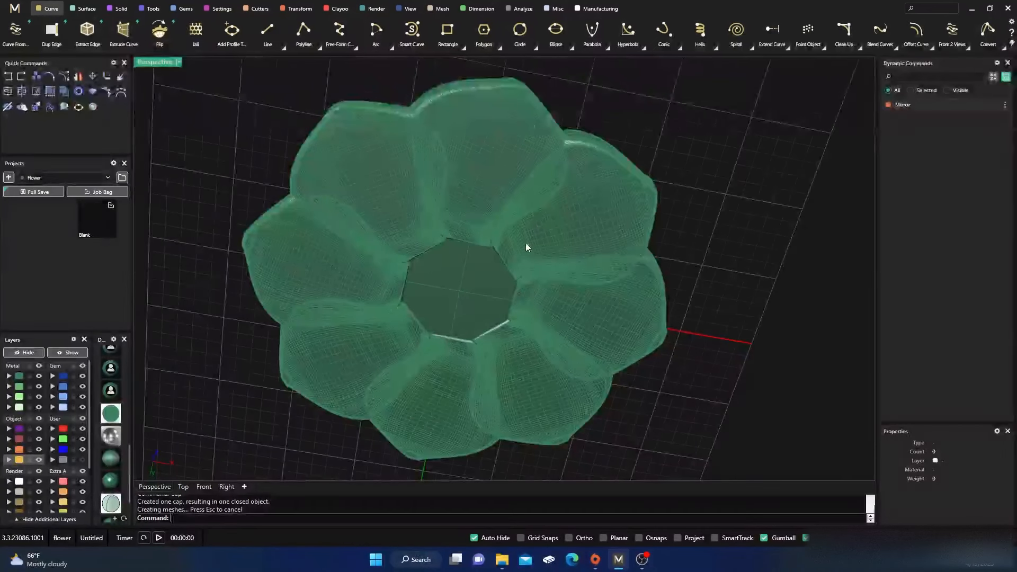
pyautogui.scroll(-7, 526, 247)
pyautogui.moveTo(525, 259); pyautogui.dragTo(497, 366, button='right')
pyautogui.scroll(6, 497, 297)
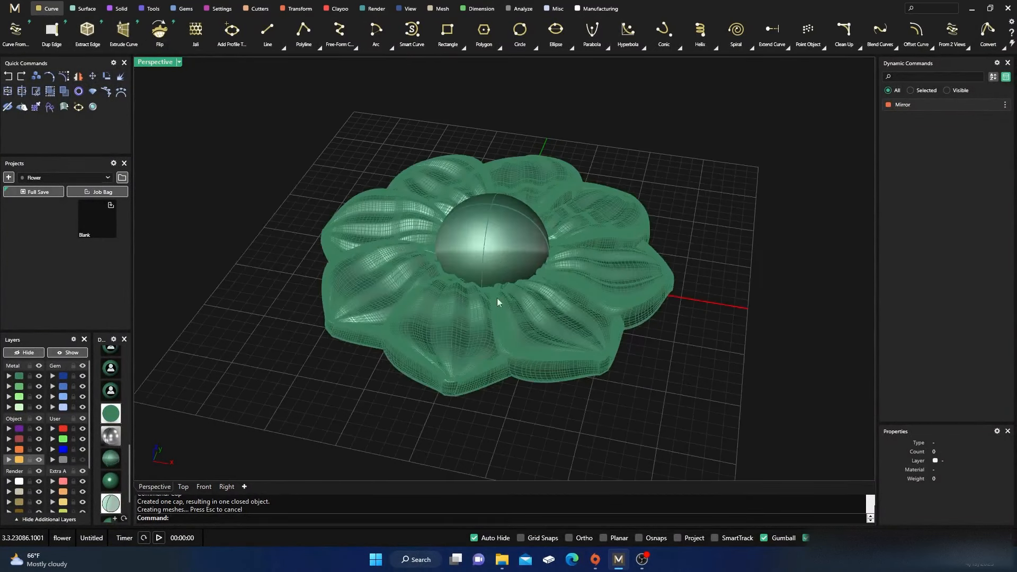
pyautogui.moveTo(497, 296); pyautogui.dragTo(495, 356, button='right')
pyautogui.scroll(-6, 489, 332)
pyautogui.scroll(4, 495, 319)
pyautogui.click(110, 482)
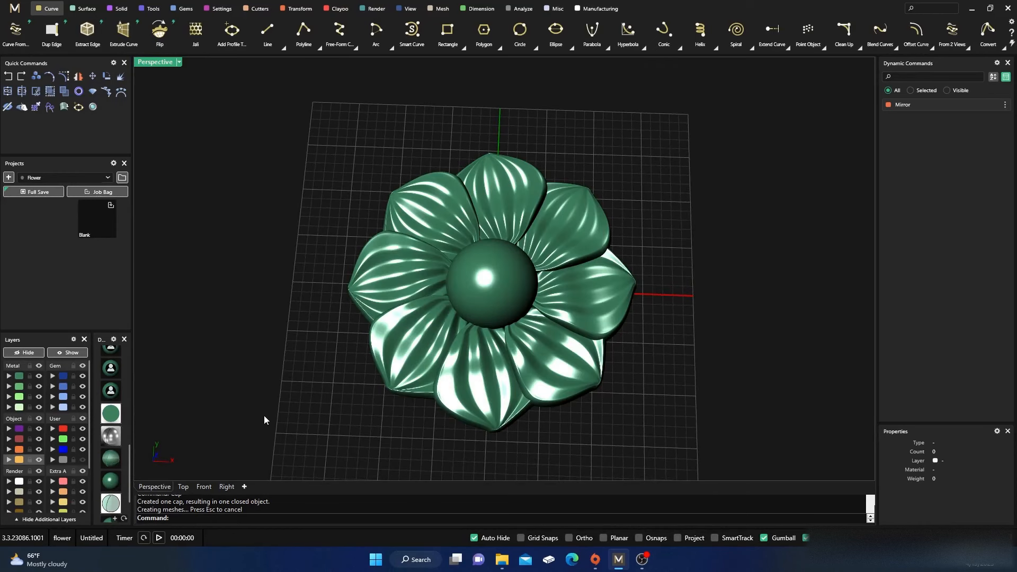
# - Examine the finished flower's petals, centre dome and base from above, from the side and from below
pyautogui.moveTo(405, 411)
pyautogui.mouseDown(button='right')
pyautogui.moveTo(421, 247)
pyautogui.moveTo(491, 256)
pyautogui.mouseUp(button='right')
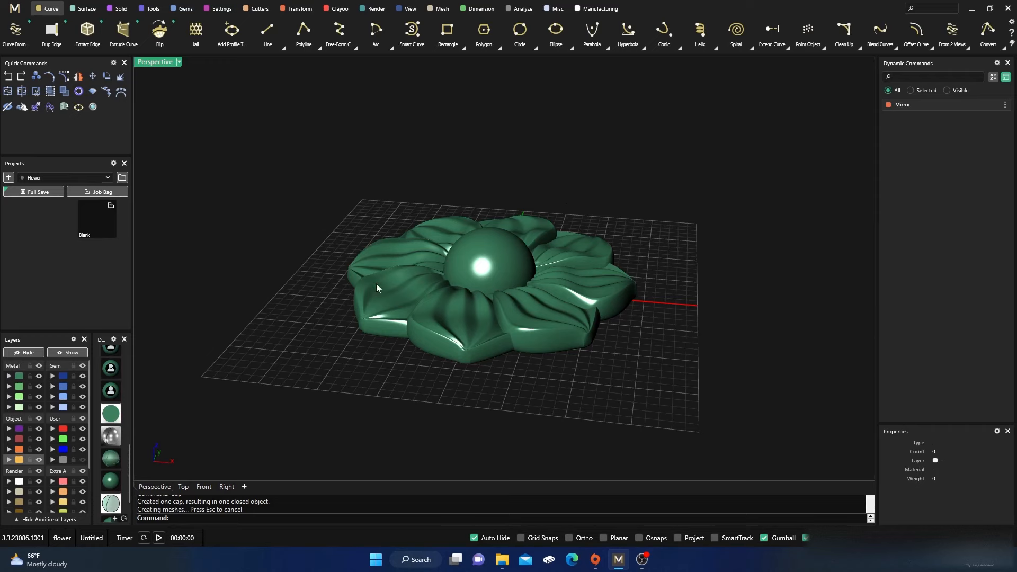
pyautogui.moveTo(394, 328); pyautogui.dragTo(426, 384, button='right')
pyautogui.scroll(-5, 409, 365)
pyautogui.scroll(5, 434, 379)
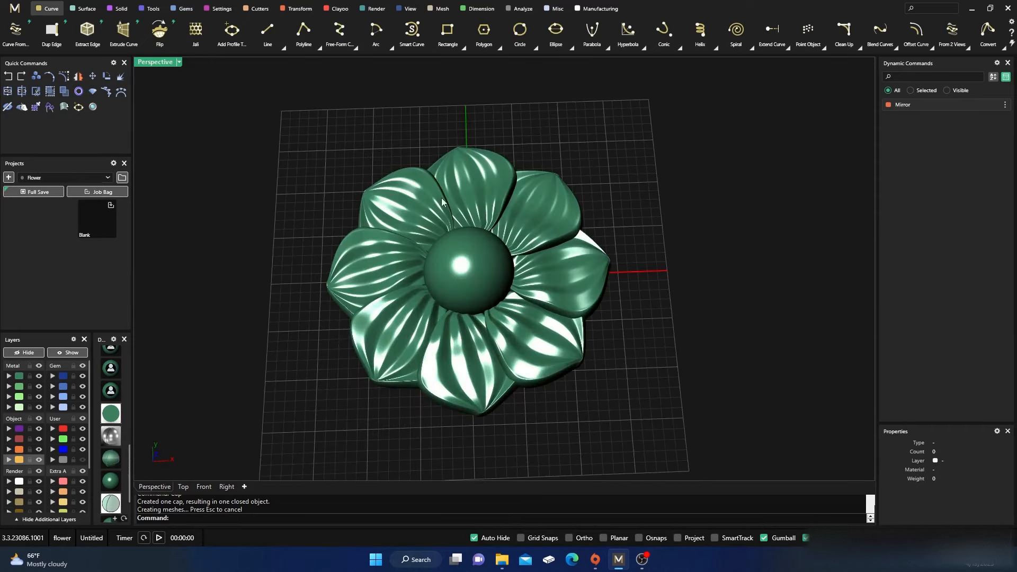
pyautogui.moveTo(436, 451); pyautogui.dragTo(436, 305, button='right')
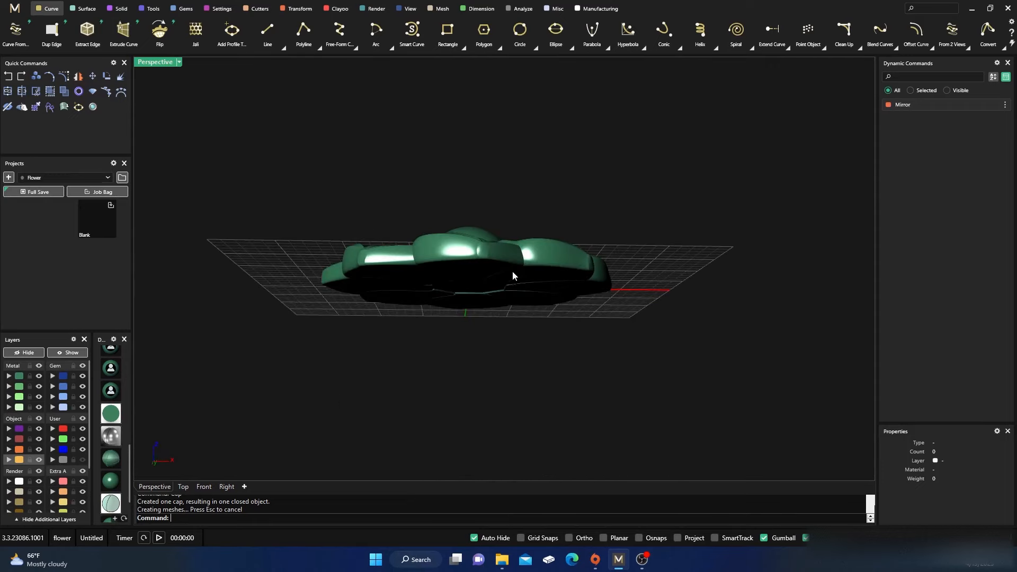
pyautogui.moveTo(574, 305); pyautogui.dragTo(497, 414, button='right')
pyautogui.scroll(-5, 483, 359)
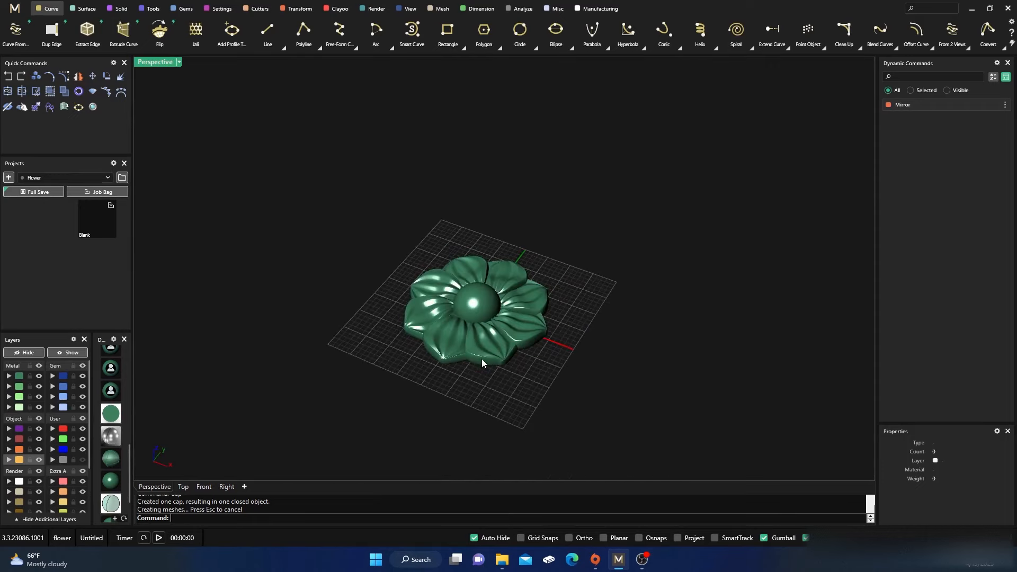
pyautogui.moveTo(482, 360); pyautogui.dragTo(507, 407, button='right')
pyautogui.scroll(6, 485, 337)
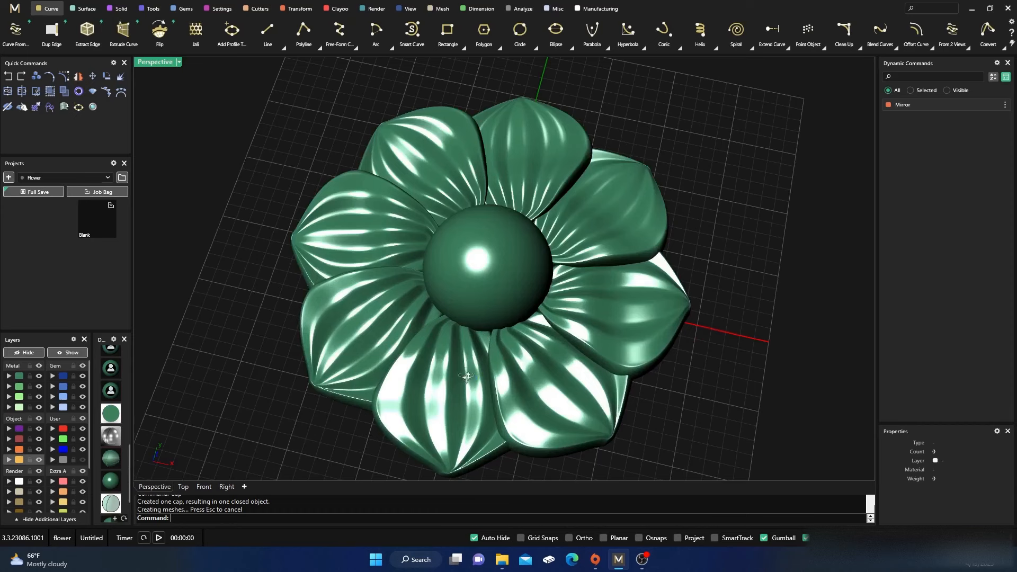
pyautogui.moveTo(467, 376); pyautogui.dragTo(467, 329, button='right')
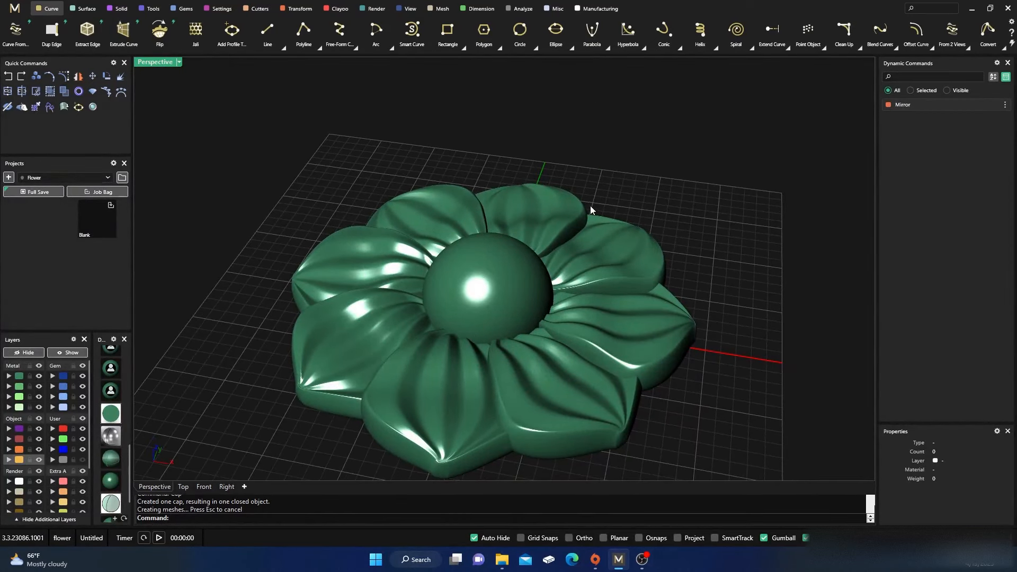
pyautogui.scroll(-3, 380, 275)
pyautogui.moveTo(406, 342); pyautogui.dragTo(408, 318, button='right')
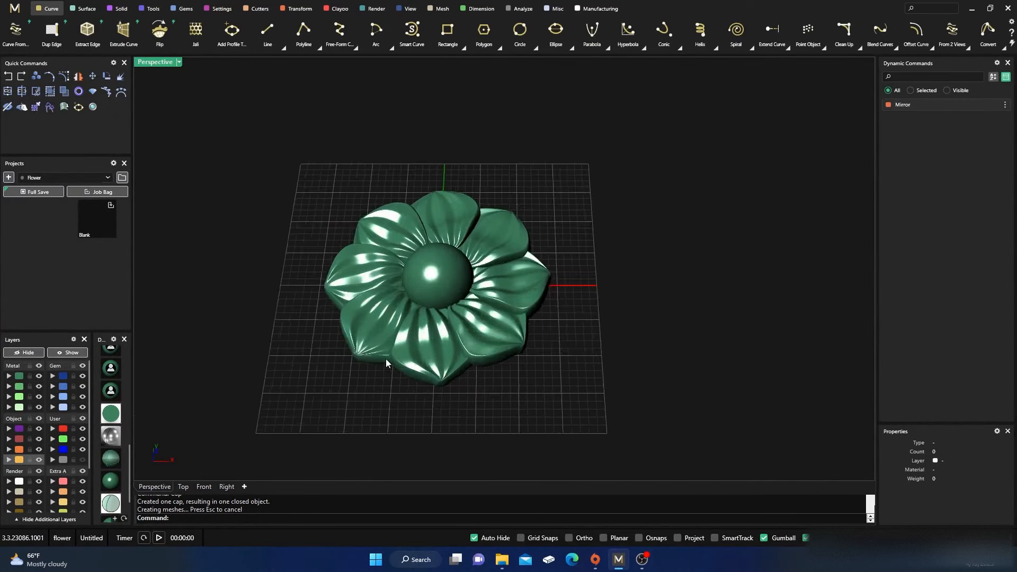
# - Select the whole flower and make a Full Save of the model in the flower project, clearing the selection after saving
pyautogui.scroll(-2, 300, 200)
pyautogui.moveTo(300, 196); pyautogui.dragTo(507, 421)
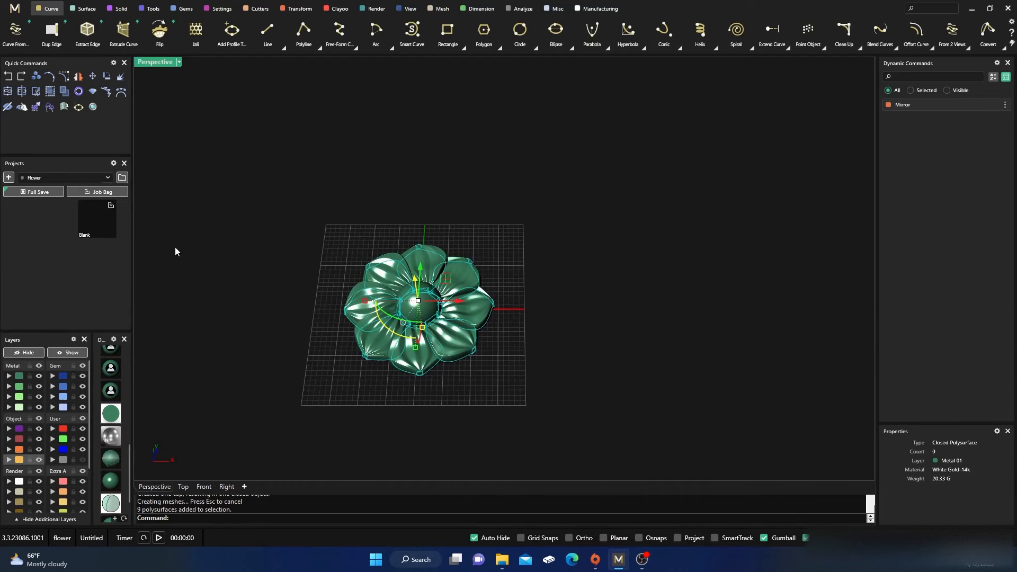
pyautogui.click(33, 194)
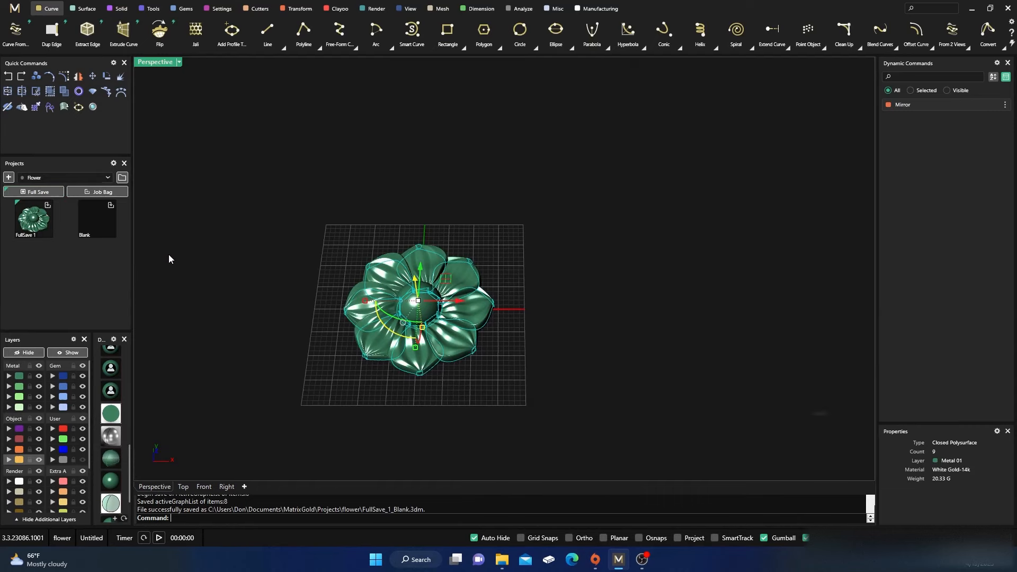
pyautogui.click(299, 305)
pyautogui.scroll(3, 370, 323)
pyautogui.scroll(-2, 514, 368)
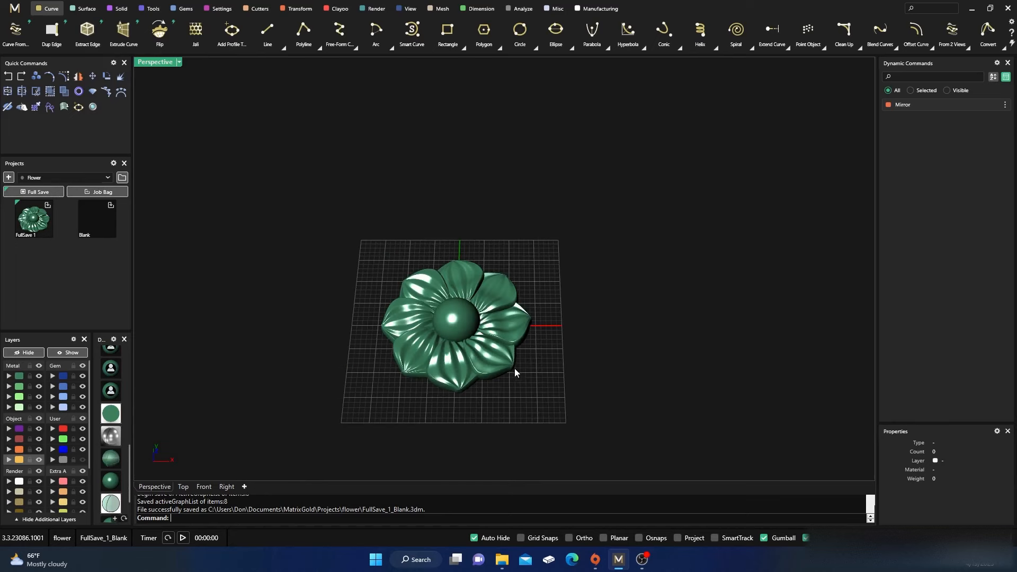
pyautogui.moveTo(514, 368); pyautogui.dragTo(462, 333, button='right')
pyautogui.scroll(3, 462, 332)
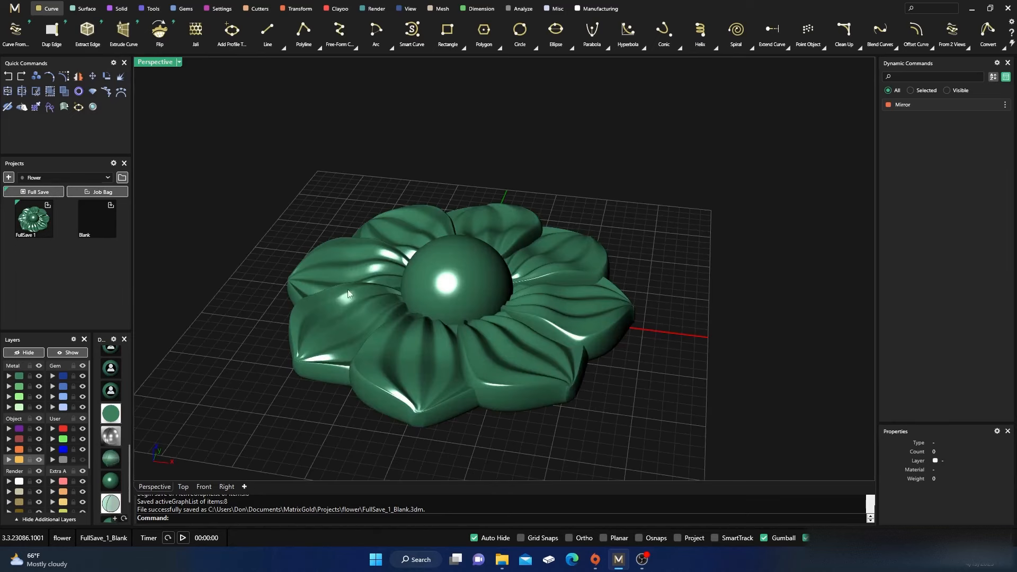
# - Flatten the flower's centre dome vertically and lower it slightly into the petals
pyautogui.moveTo(475, 331); pyautogui.dragTo(464, 276, button='right')
pyautogui.click(462, 266)
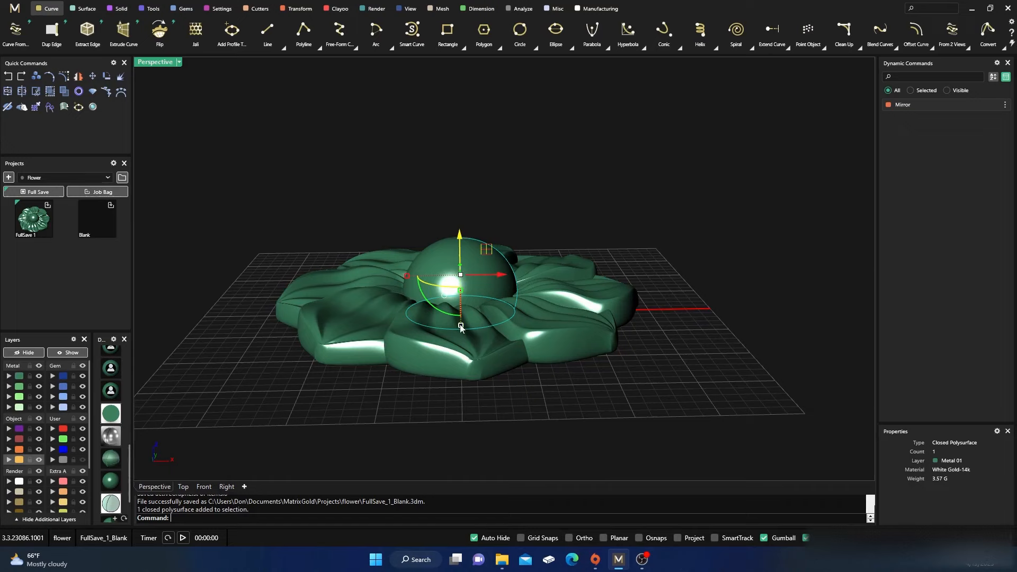
pyautogui.moveTo(461, 328); pyautogui.dragTo(465, 315)
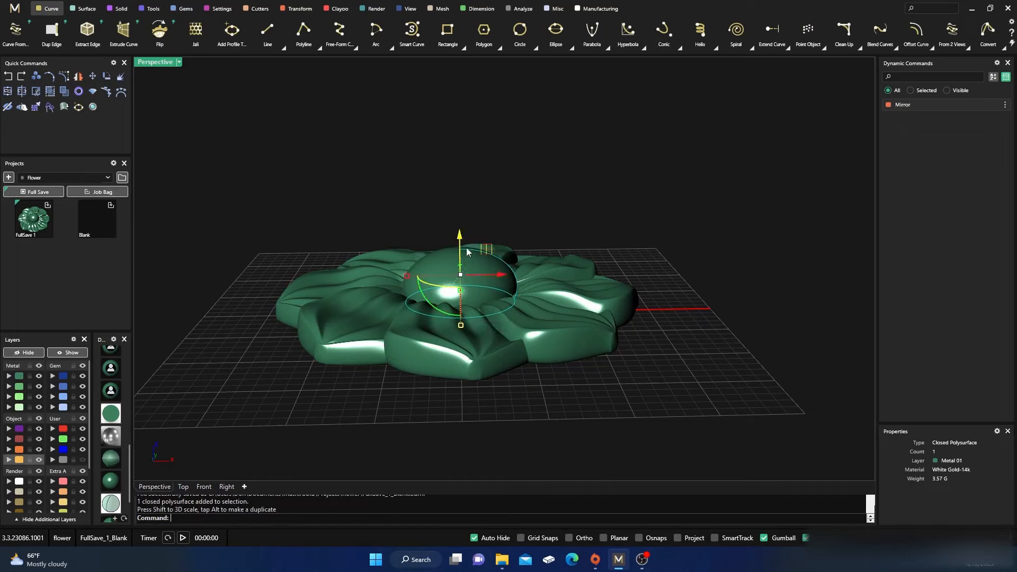
pyautogui.moveTo(462, 242); pyautogui.dragTo(464, 249)
pyautogui.click(474, 200)
pyautogui.moveTo(475, 199); pyautogui.dragTo(464, 317, button='right')
# - Reduce the centre dome's height a little further with a vertical scale
pyautogui.click(460, 283)
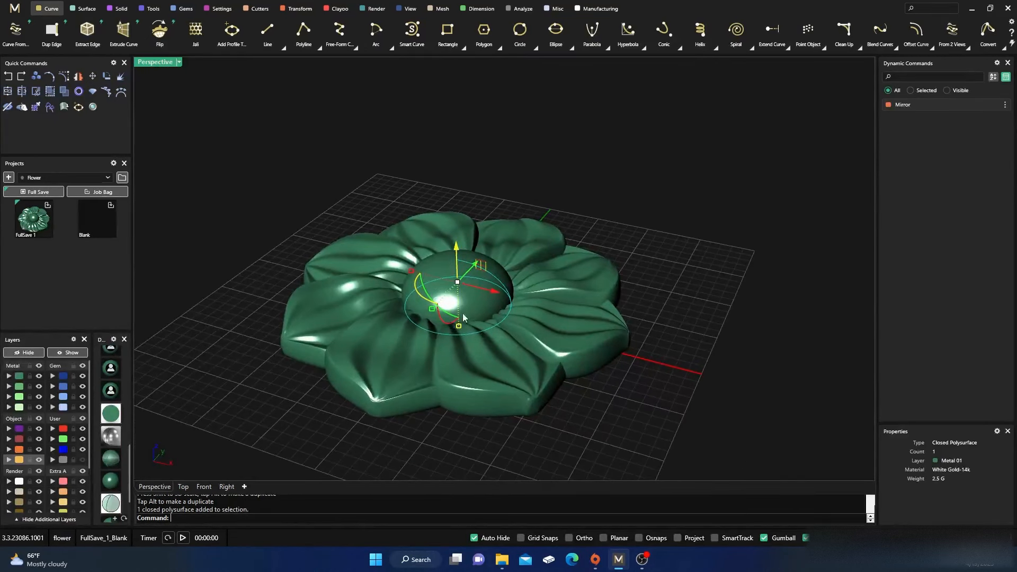
pyautogui.moveTo(459, 326); pyautogui.dragTo(460, 321)
pyautogui.click(478, 207)
pyautogui.moveTo(478, 207); pyautogui.dragTo(491, 295, button='right')
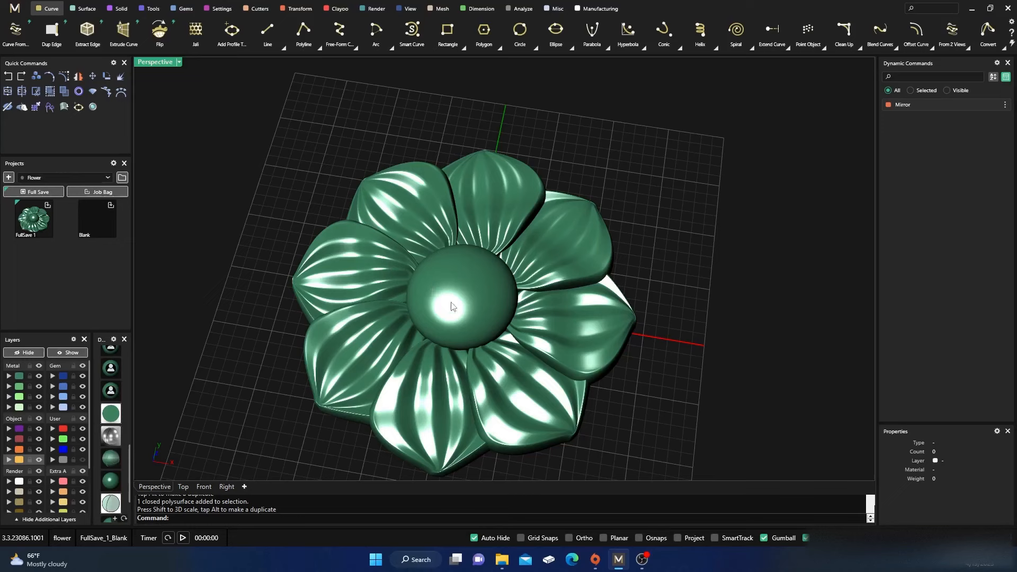
# - Examine the flattened centre dome's proportions against the petals from above and at an angle, near and far
pyautogui.scroll(-8, 452, 306)
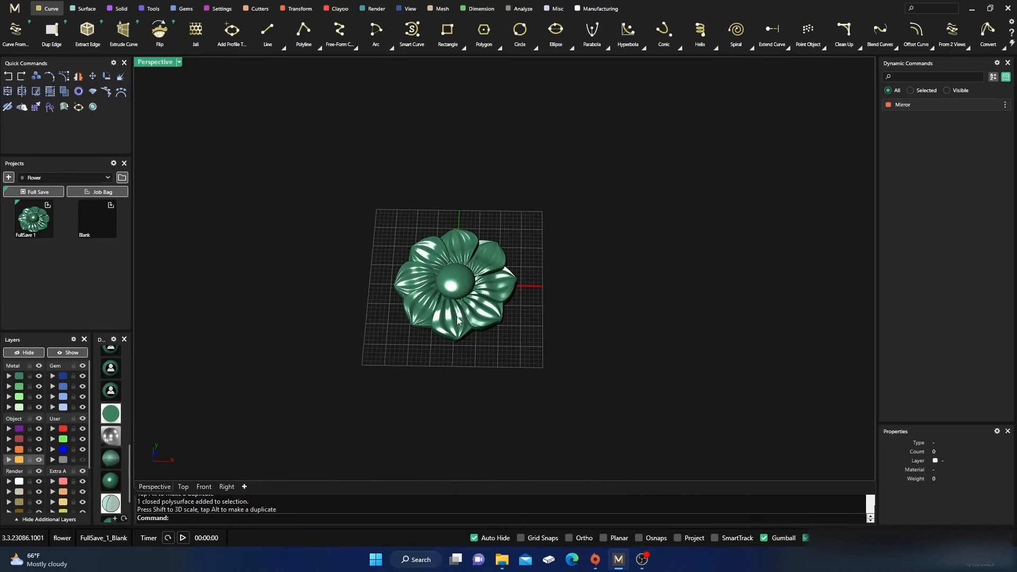
pyautogui.scroll(8, 457, 320)
pyautogui.scroll(-7, 457, 318)
pyautogui.moveTo(457, 301); pyautogui.dragTo(487, 306, button='right')
pyautogui.scroll(4, 463, 317)
pyautogui.scroll(6, 475, 339)
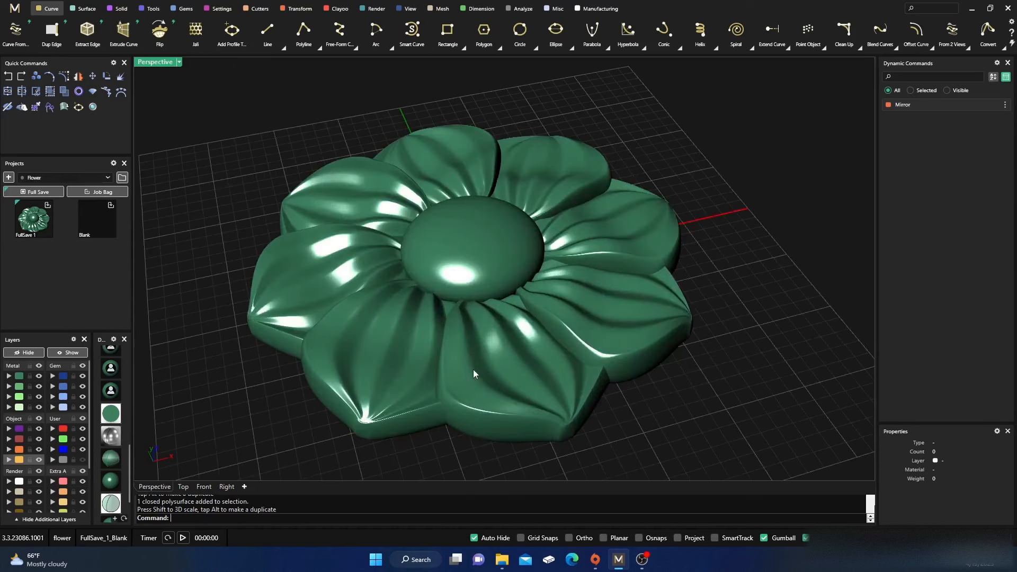
pyautogui.moveTo(473, 374); pyautogui.dragTo(481, 352, button='right')
pyautogui.scroll(-5, 480, 352)
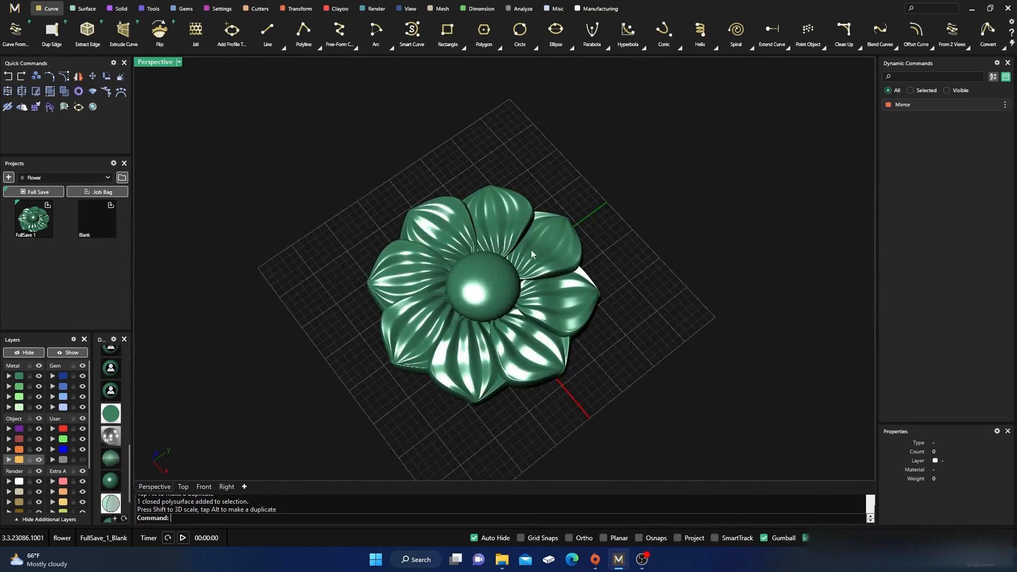
# - Try to join two neighbouring petals with Boolean Union, then abort the command
pyautogui.click(461, 195)
pyautogui.click(402, 134)
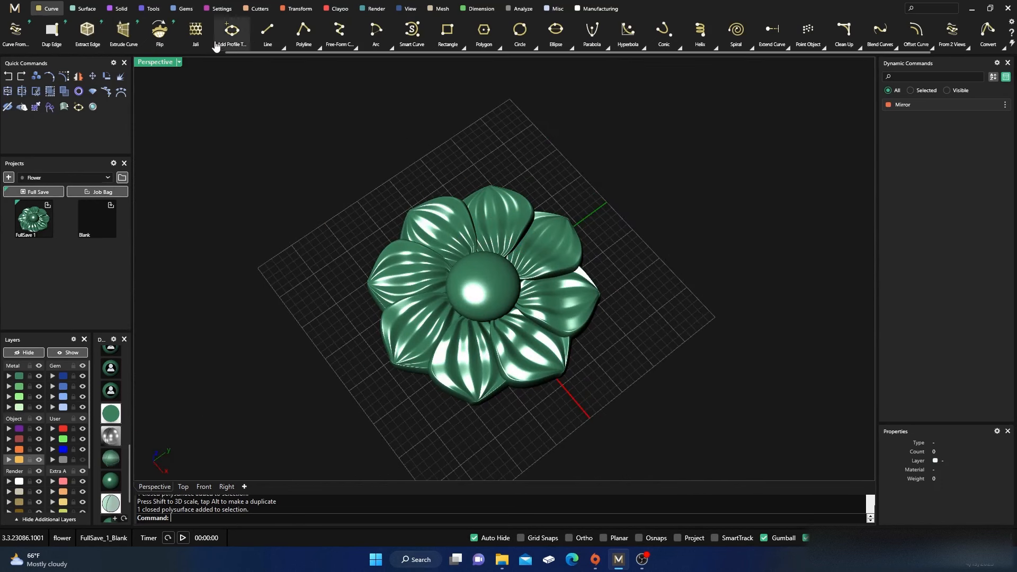
pyautogui.click(151, 9)
pyautogui.click(121, 9)
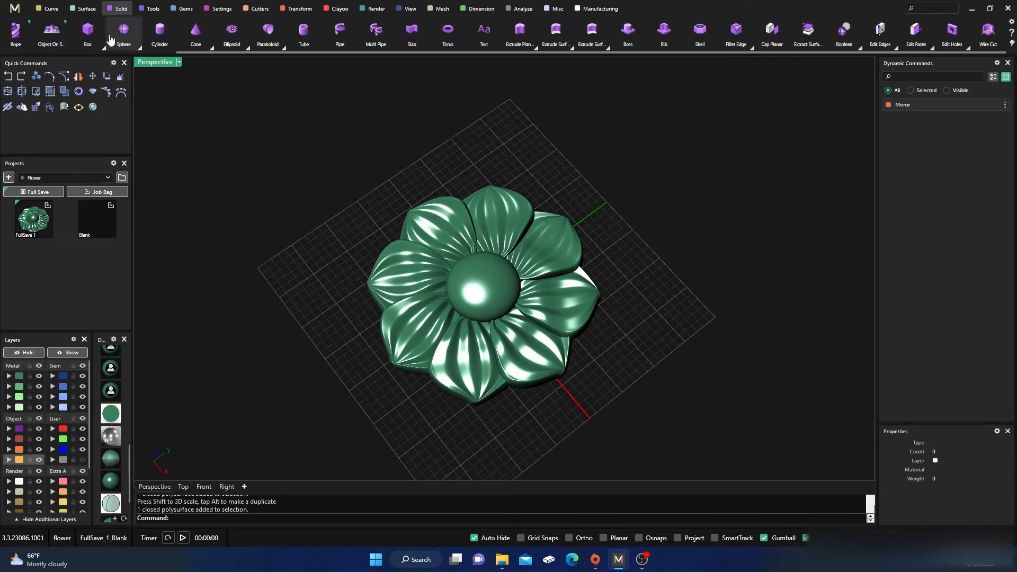
pyautogui.scroll(5, 110, 37)
pyautogui.click(134, 36)
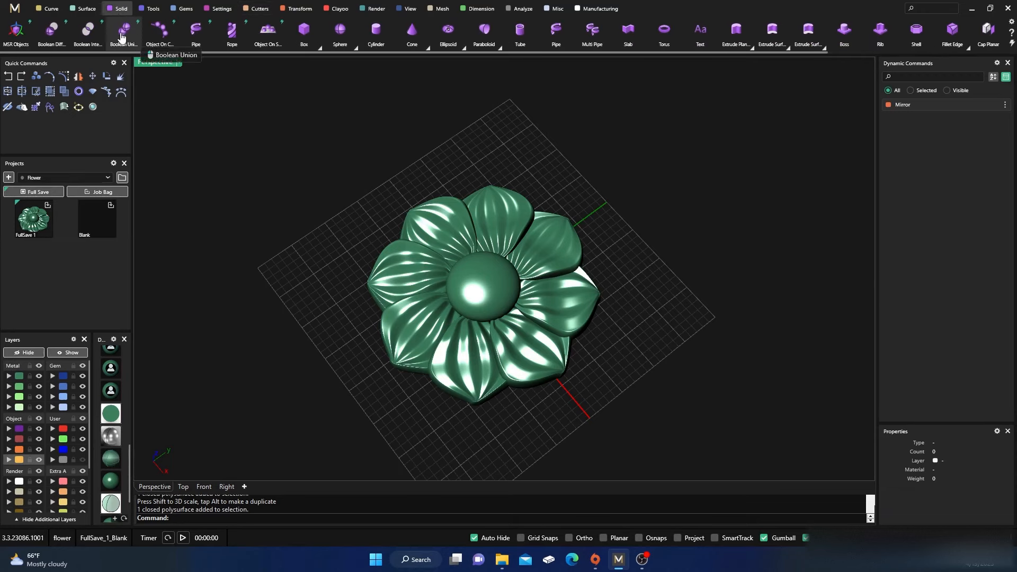
pyautogui.click(500, 208)
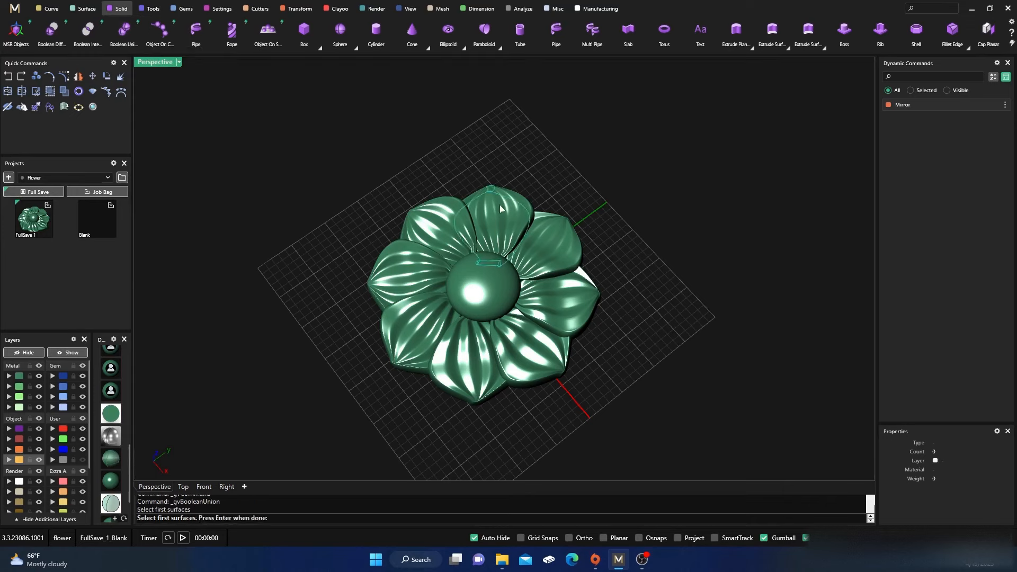
pyautogui.press('Return')
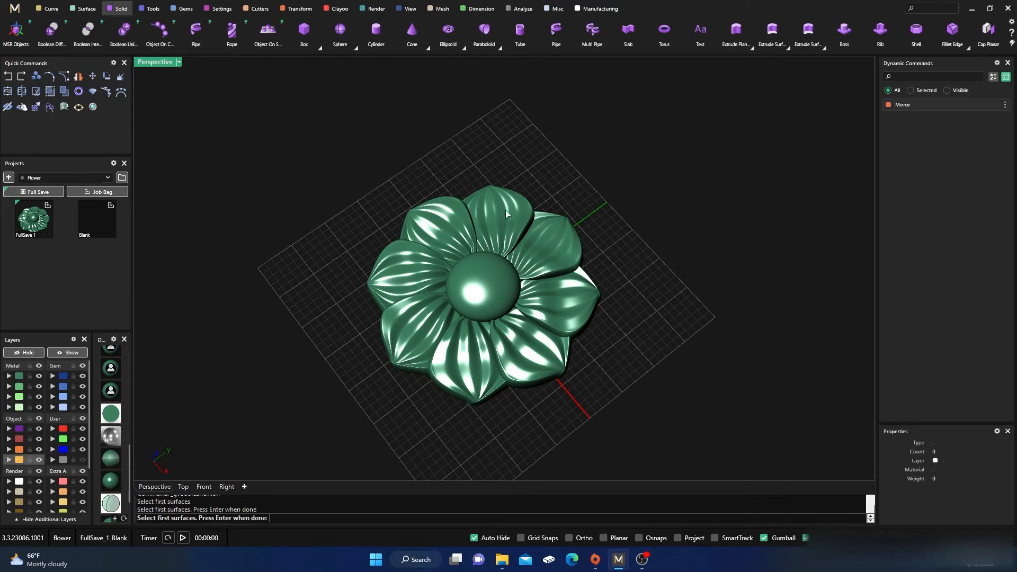
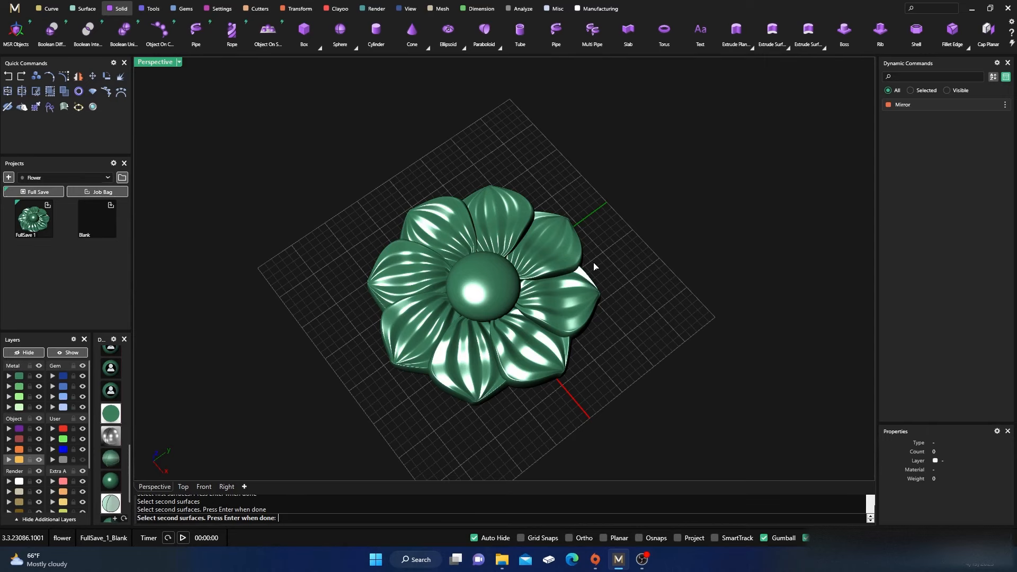
pyautogui.press('Return')
pyautogui.moveTo(574, 274); pyautogui.dragTo(451, 346, button='right')
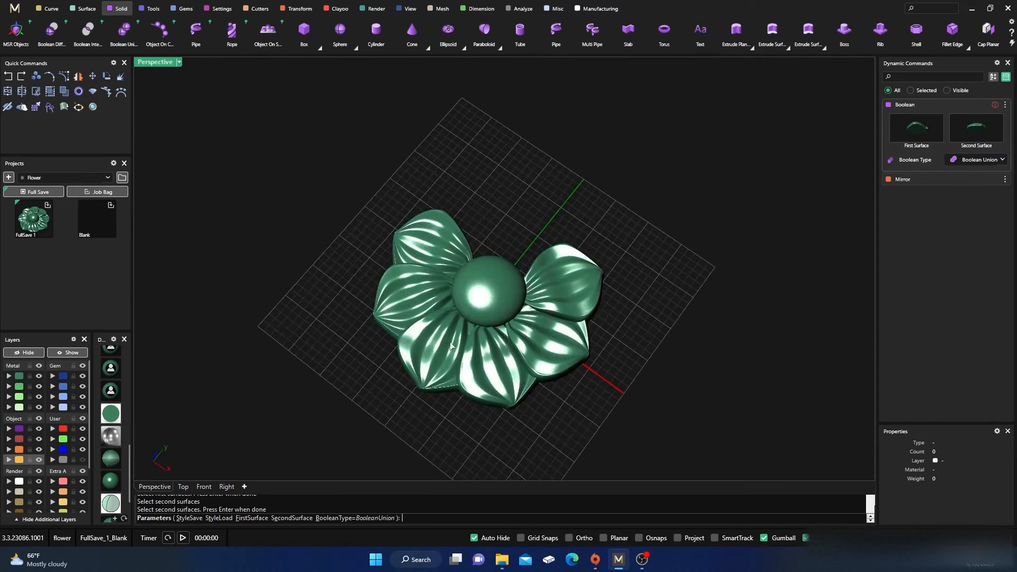
pyautogui.click(34, 89)
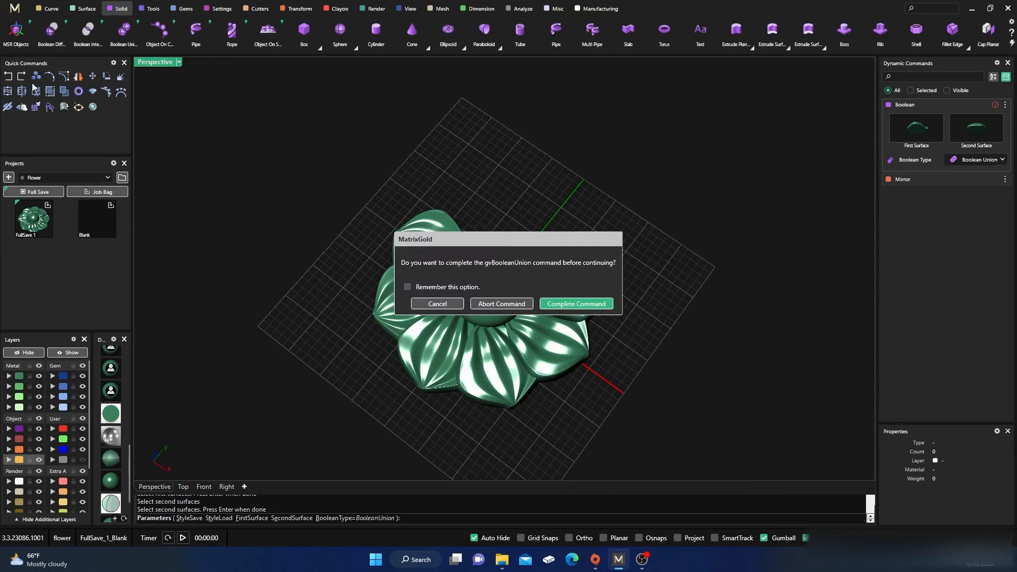
pyautogui.click(502, 303)
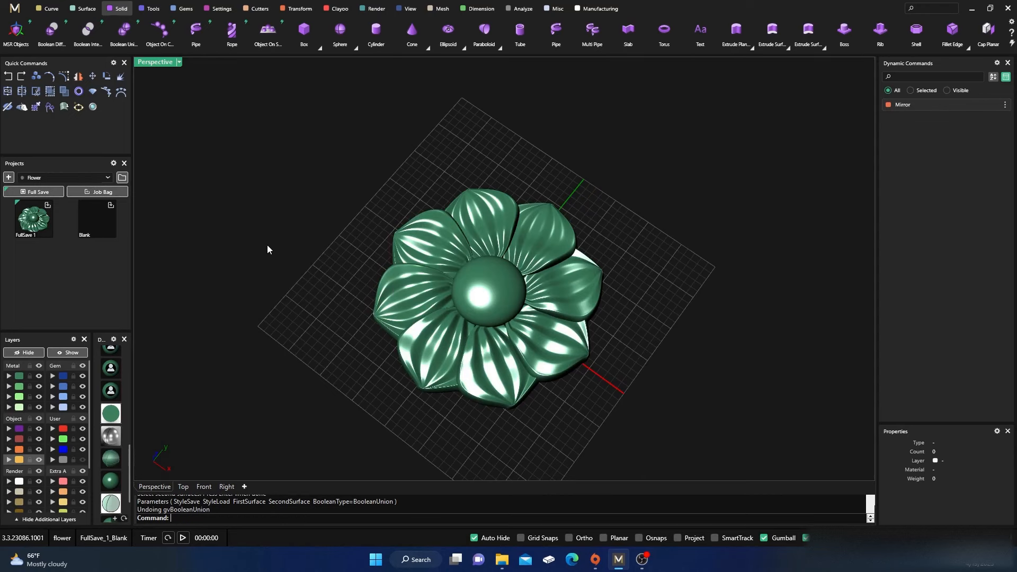
# - Check two neighbouring petals by selecting each one, then switch to the shaded display that shows surface curves
pyautogui.click(477, 236)
pyautogui.click(701, 283)
pyautogui.click(538, 218)
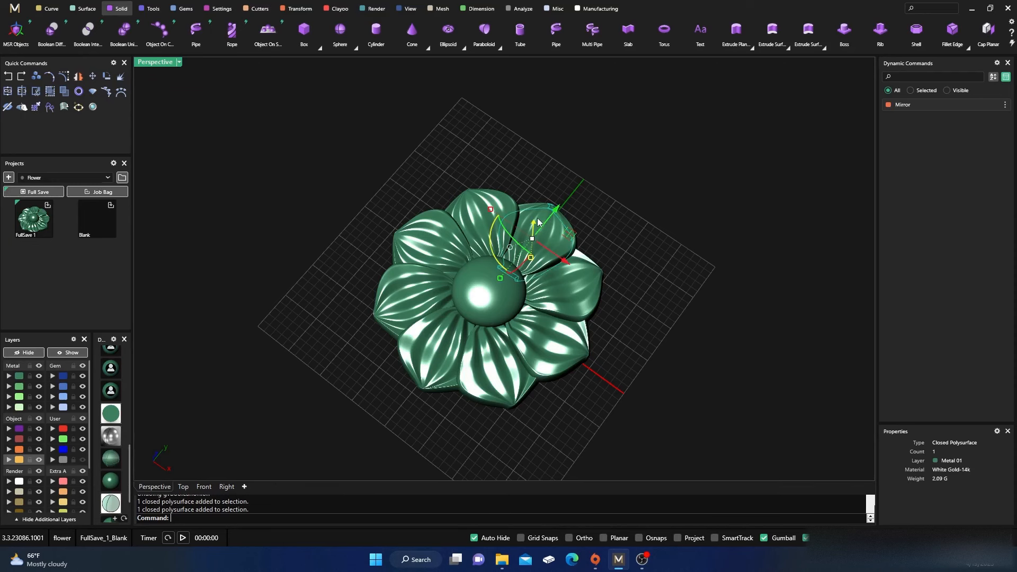
pyautogui.click(651, 198)
pyautogui.scroll(4, 516, 231)
pyautogui.scroll(2, 516, 231)
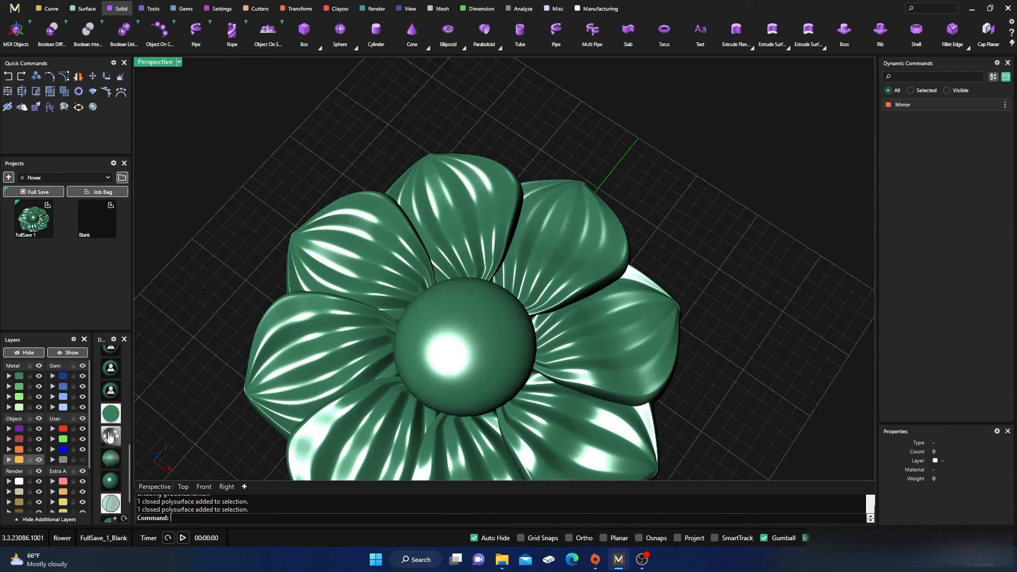
pyautogui.click(110, 459)
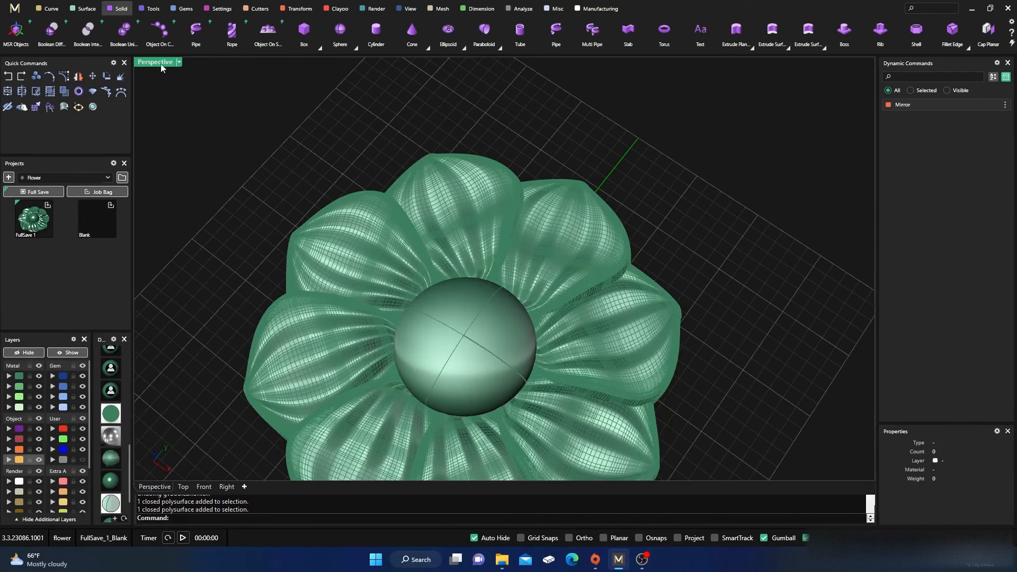
# - Try Boolean Union on another pair of adjacent petals in the surface-curve display, then abort the command
pyautogui.click(126, 33)
pyautogui.click(365, 228)
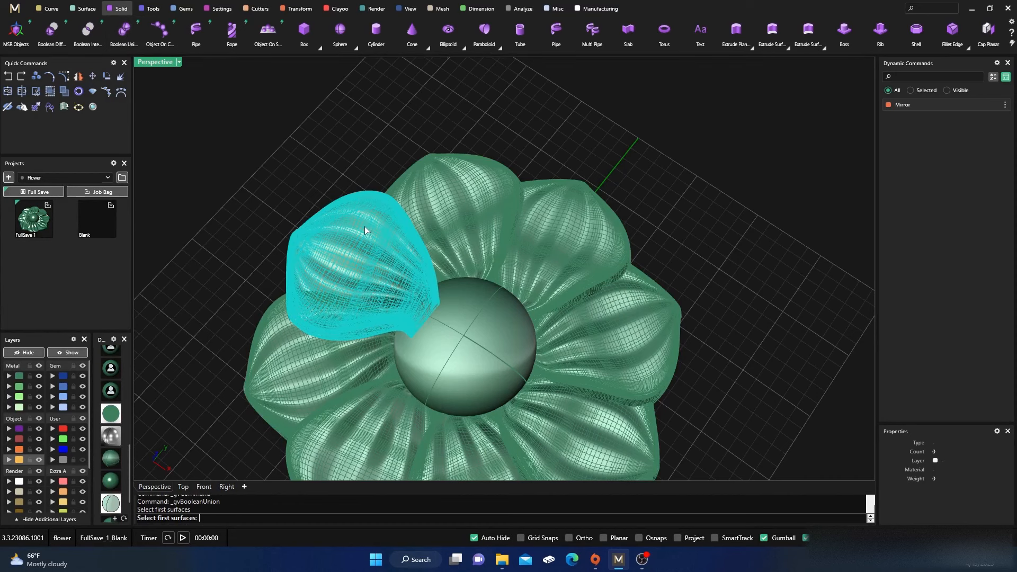
pyautogui.press('Return')
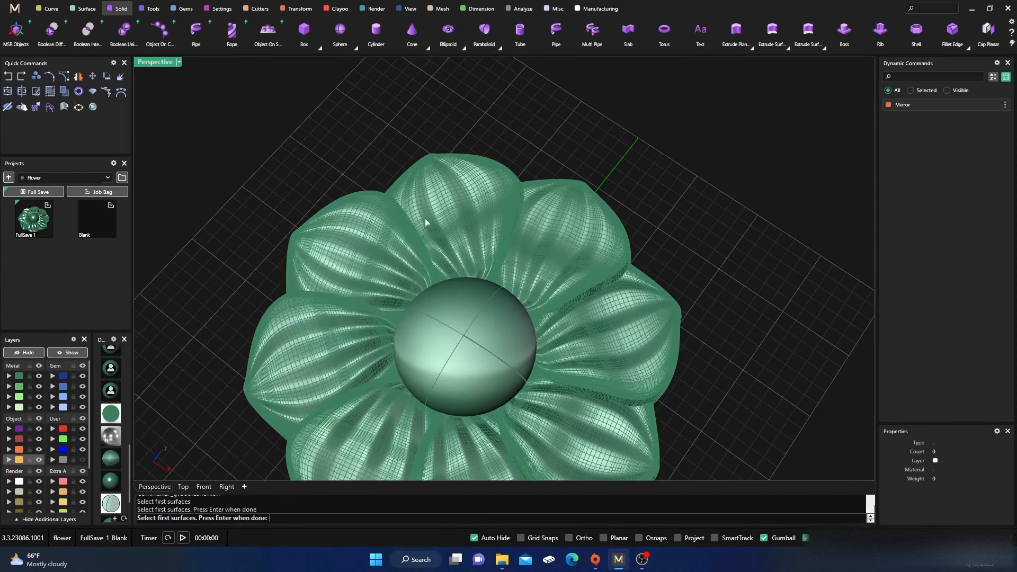
pyautogui.click(435, 201)
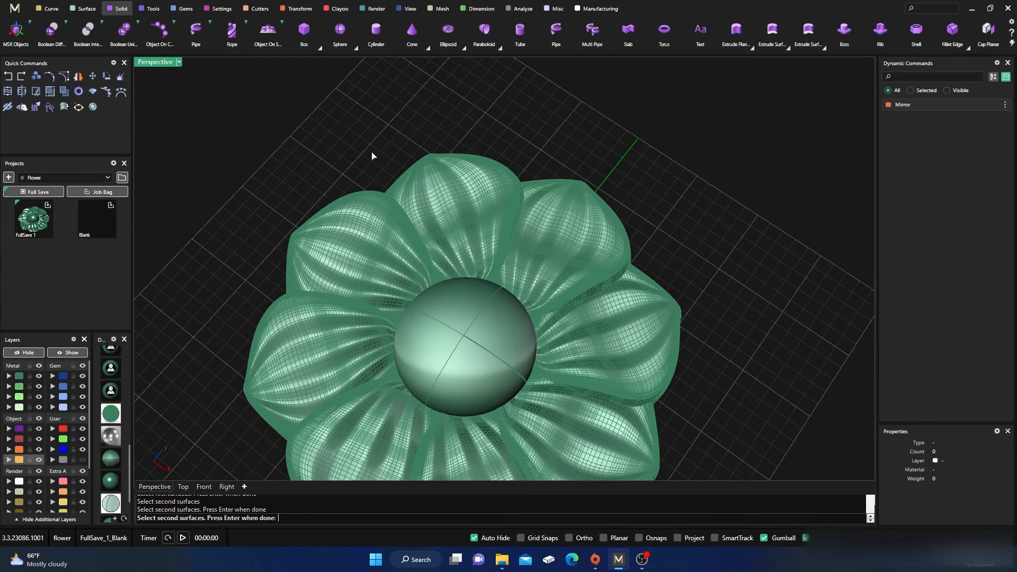
pyautogui.press('Return')
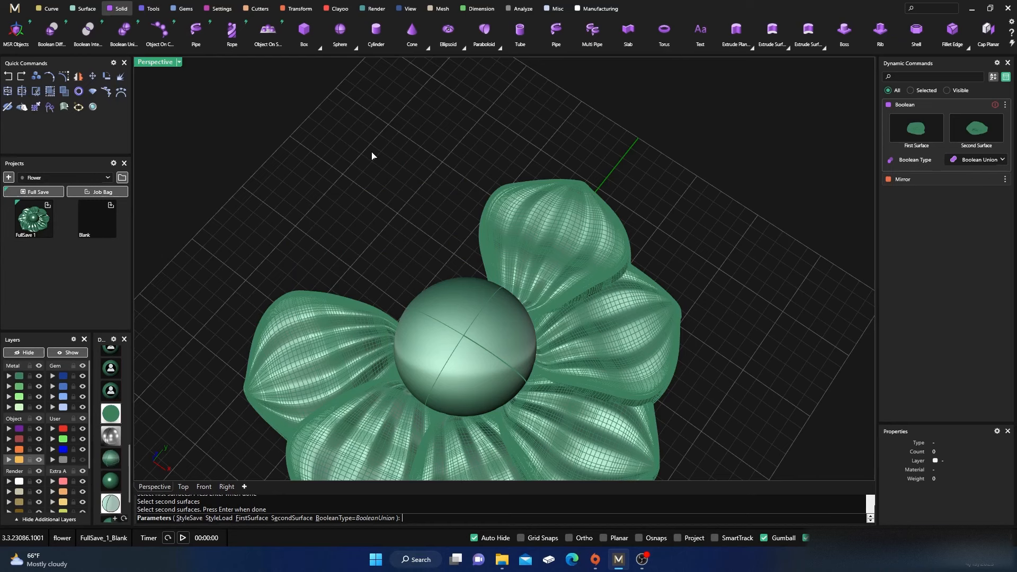
pyautogui.click(11, 76)
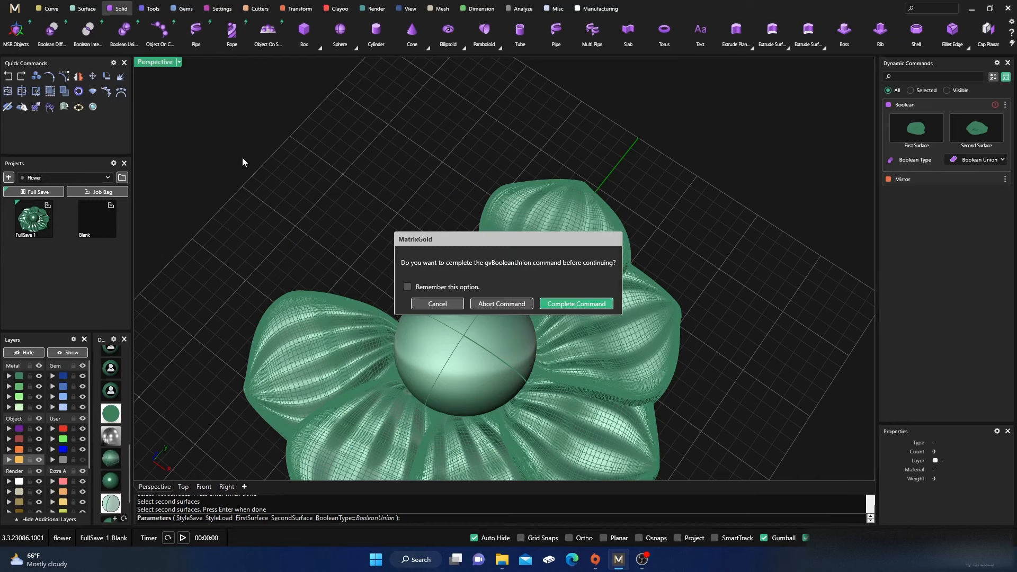
pyautogui.click(502, 304)
# - Inspect the surface normal directions of the two petals from the attempted union with the Dir command
pyautogui.click(359, 215)
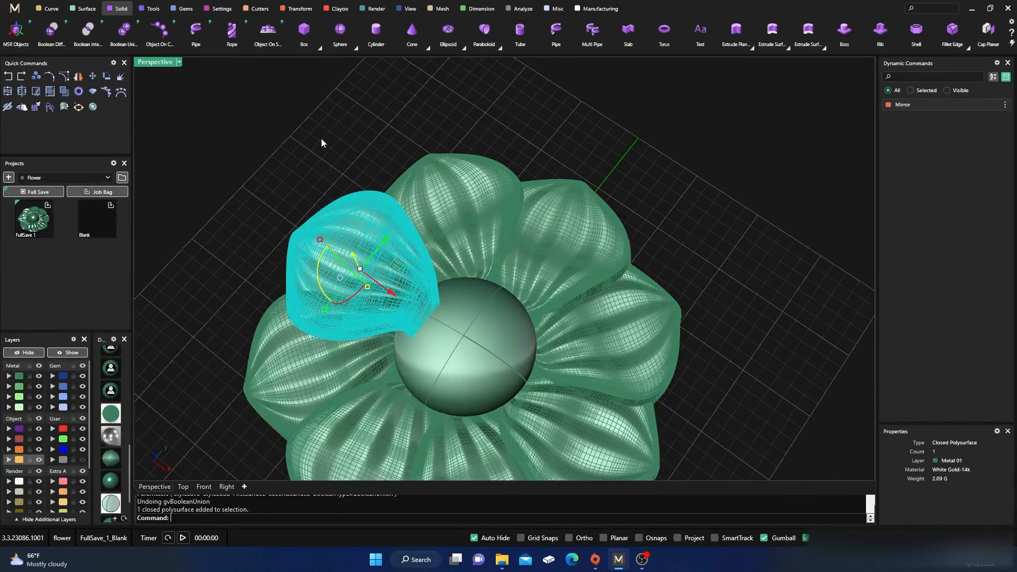
pyautogui.write('Dir')
pyautogui.press('Return')
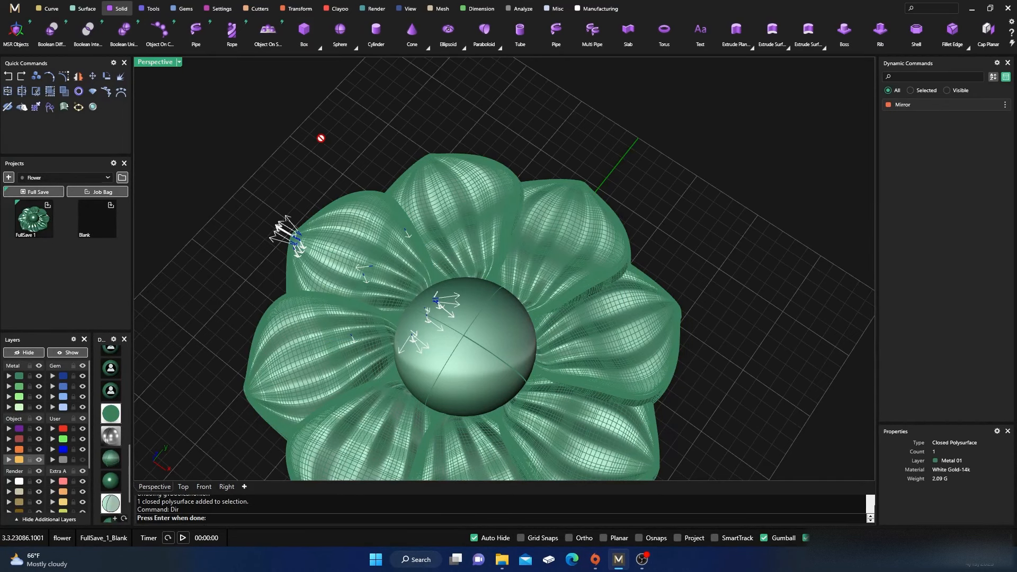
pyautogui.press('Return')
pyautogui.click(466, 216)
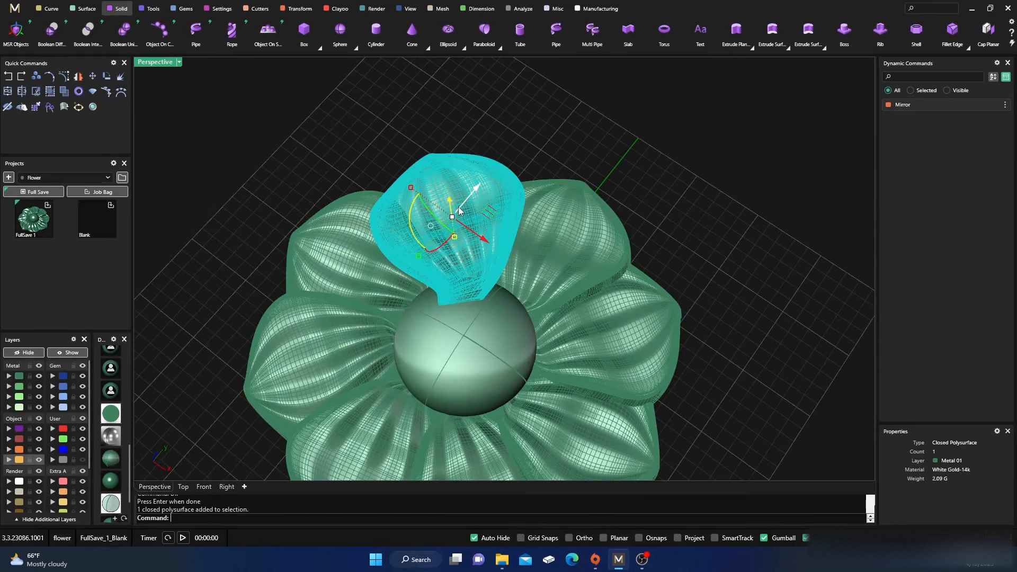
pyautogui.press('Return')
pyautogui.press('Return')
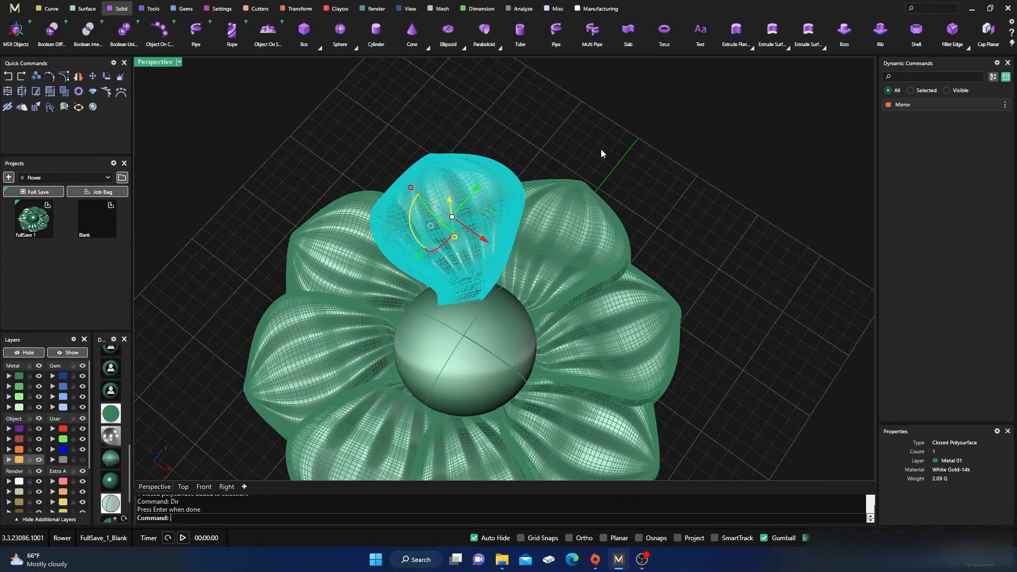
# - Try a vertical gumball scale of .01 on one petal seen from the side, then undo it
pyautogui.click(647, 252)
pyautogui.moveTo(647, 253); pyautogui.dragTo(537, 331, button='right')
pyautogui.click(551, 277)
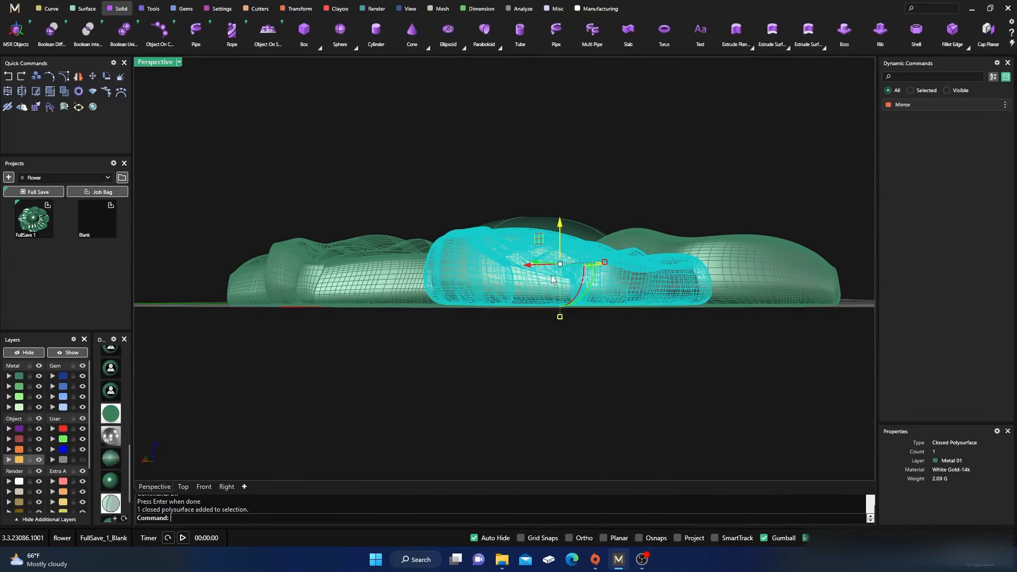
pyautogui.click(560, 318)
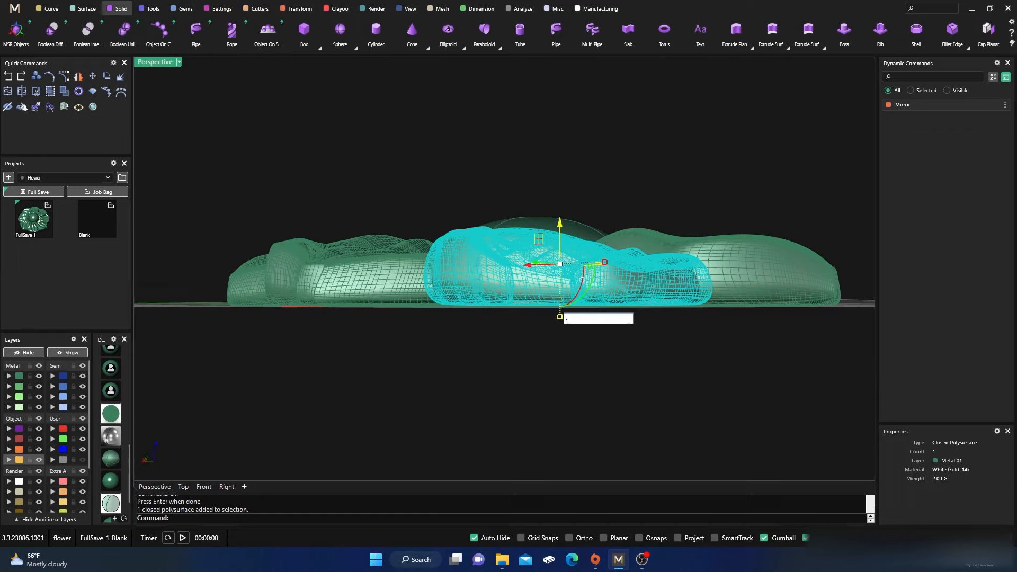
pyautogui.write('.01')
pyautogui.press('Return')
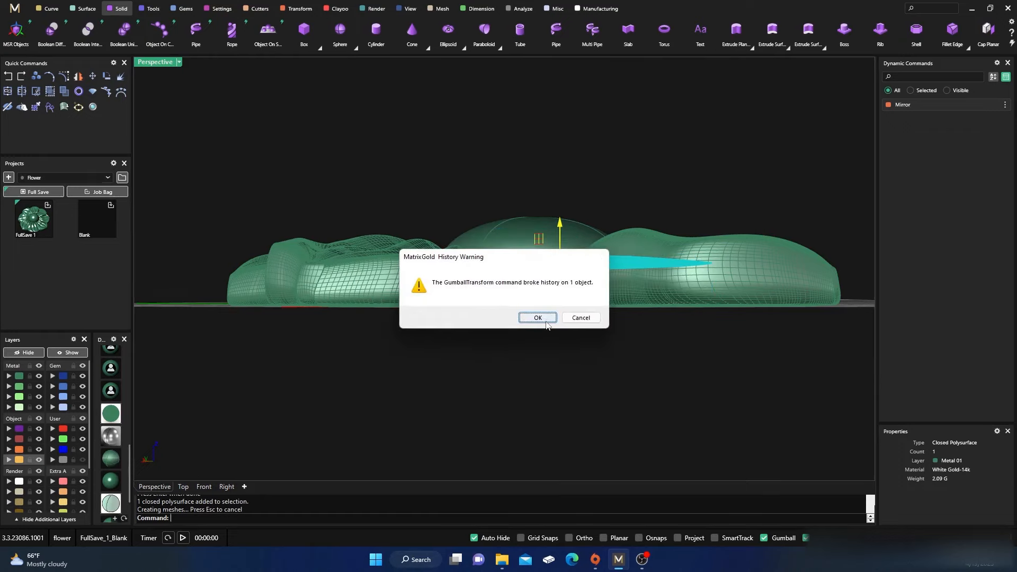
pyautogui.click(546, 320)
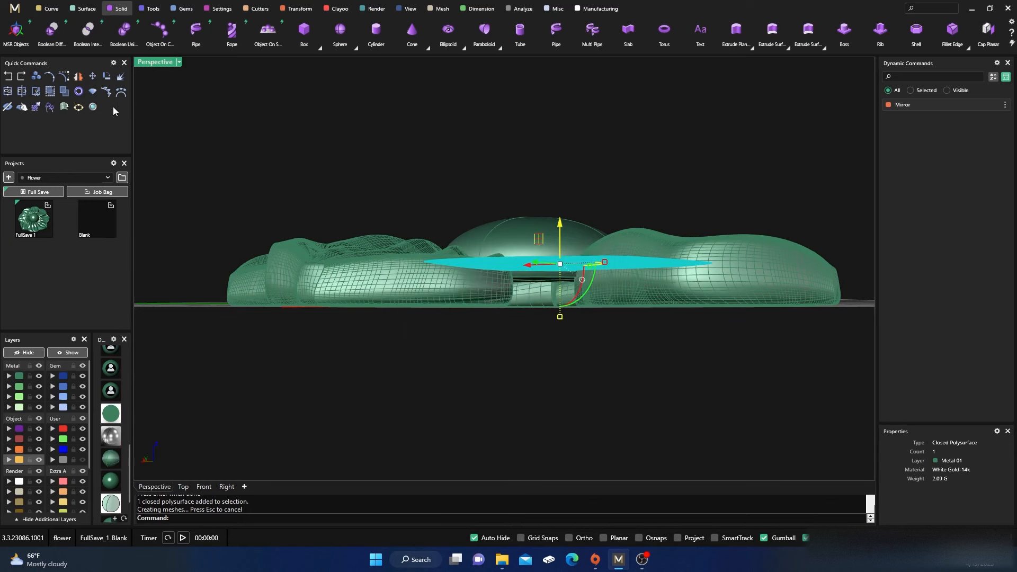
pyautogui.click(8, 76)
# - Move one petal vertically by .01 with the gumball, accepting the broken history, and deselect it
pyautogui.moveTo(453, 359); pyautogui.dragTo(536, 310, button='right')
pyautogui.click(545, 296)
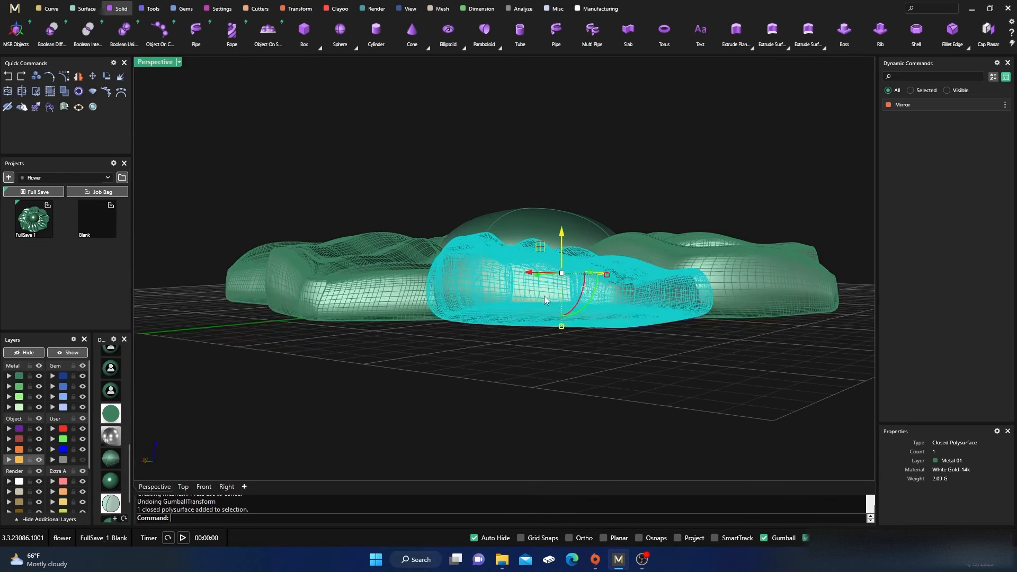
pyautogui.click(563, 234)
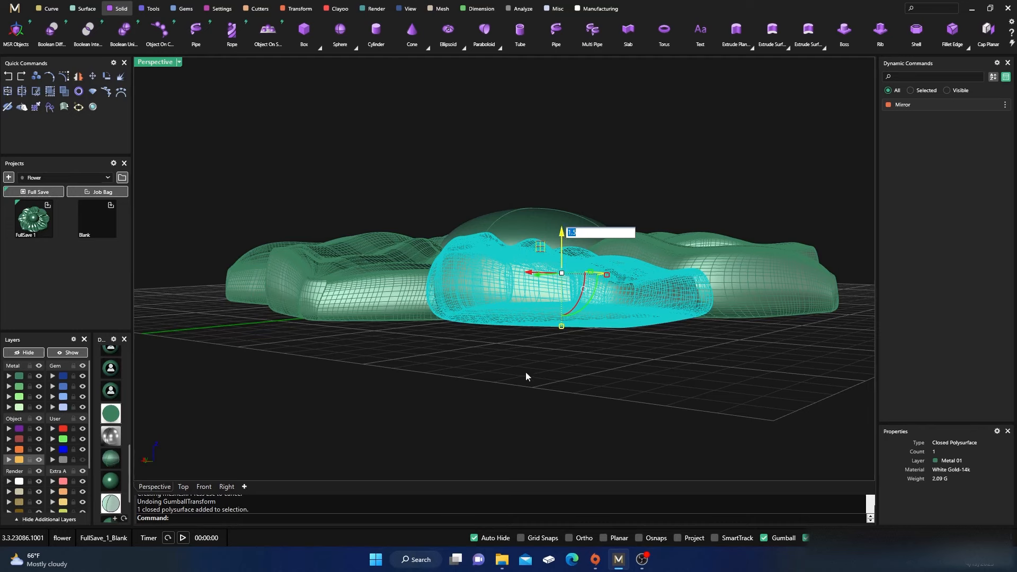
pyautogui.write('.01')
pyautogui.press('Return')
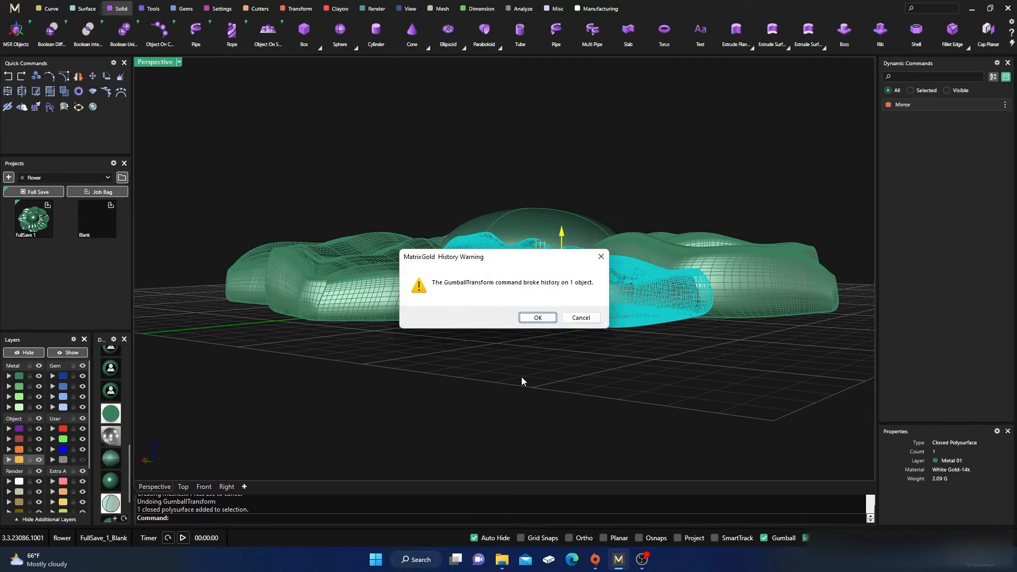
pyautogui.press('Return')
pyautogui.click(546, 370)
pyautogui.moveTo(546, 370); pyautogui.dragTo(549, 358, button='right')
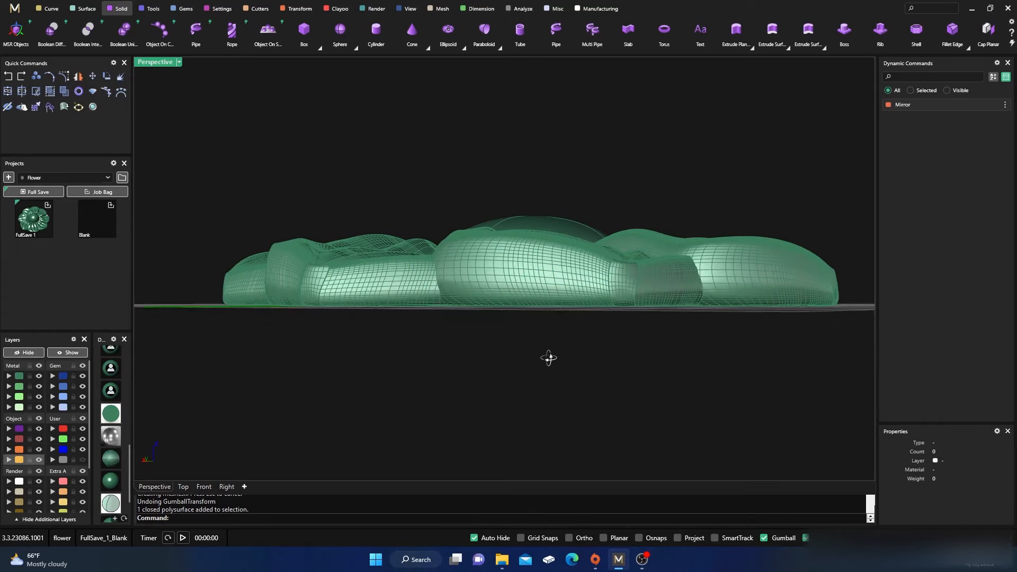
pyautogui.scroll(6, 466, 319)
pyautogui.moveTo(465, 319); pyautogui.dragTo(468, 362, button='right')
pyautogui.scroll(-6, 456, 324)
pyautogui.click(467, 360)
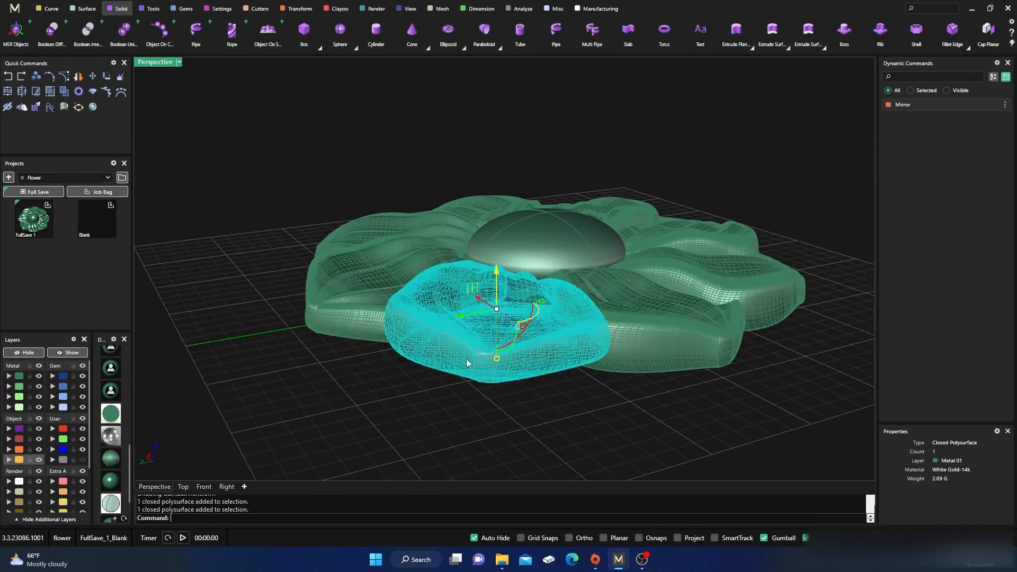
pyautogui.click(124, 29)
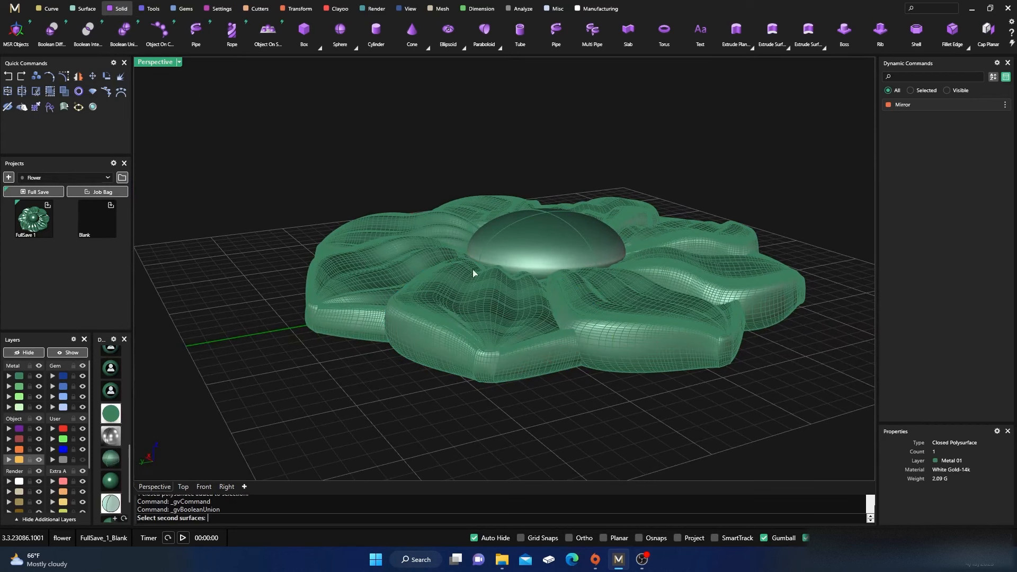
pyautogui.click(636, 343)
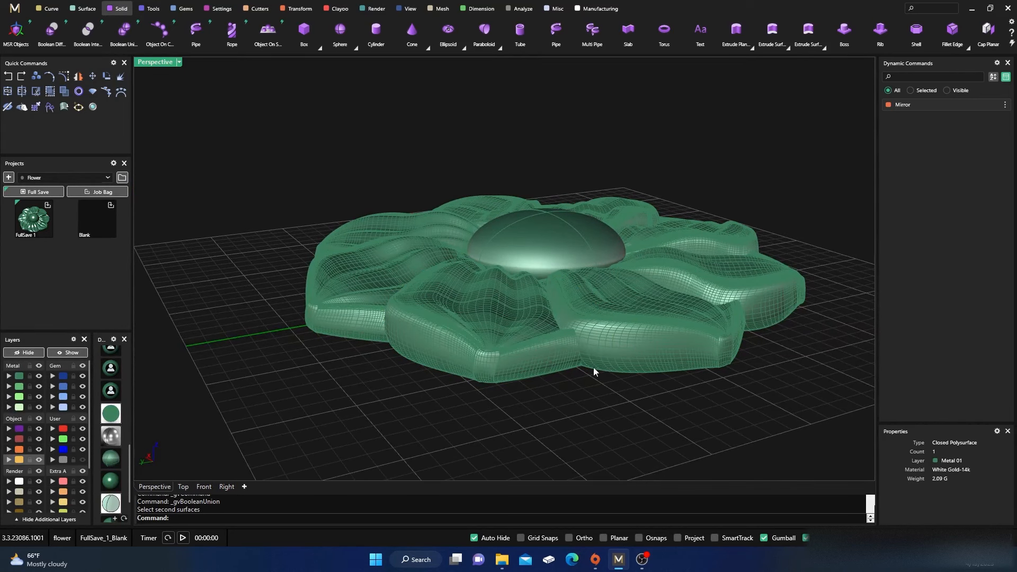
pyautogui.click(508, 357)
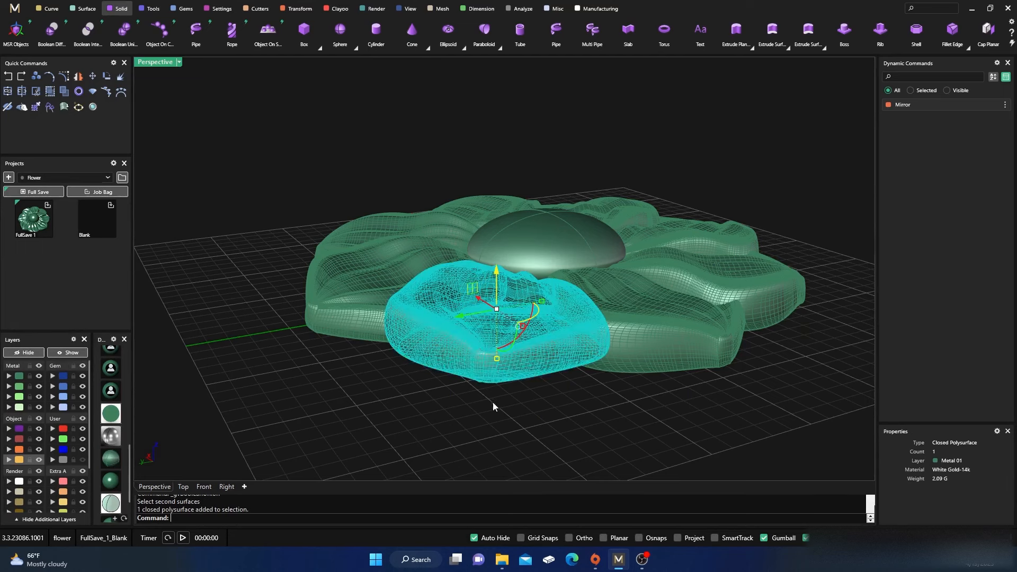
pyautogui.click(490, 408)
# - Boolean-union the shifted petal, as the first surface, with its adjacent petal as the second surface
pyautogui.rightClick(489, 412)
pyautogui.click(509, 362)
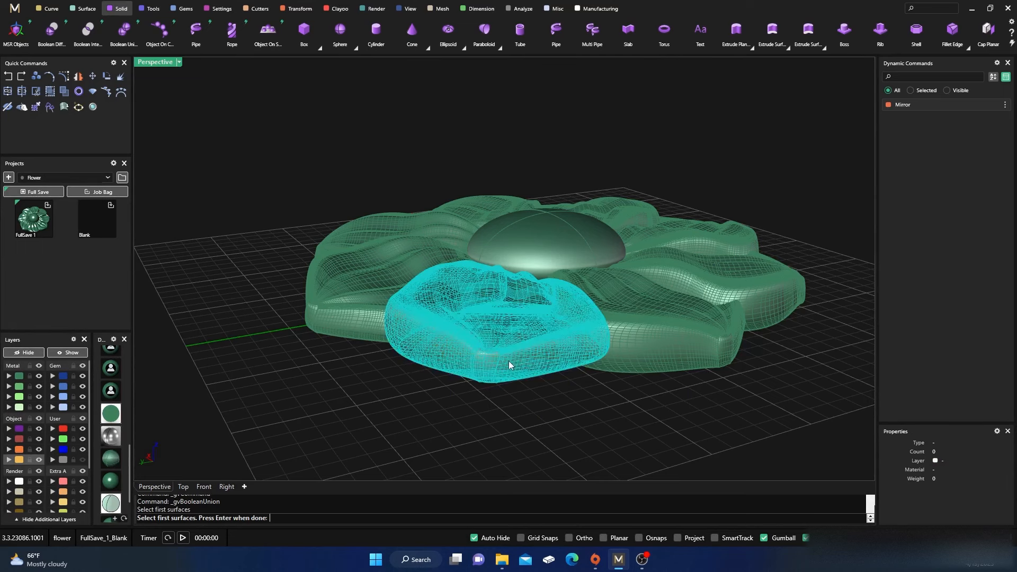
pyautogui.press('Return')
pyautogui.click(637, 348)
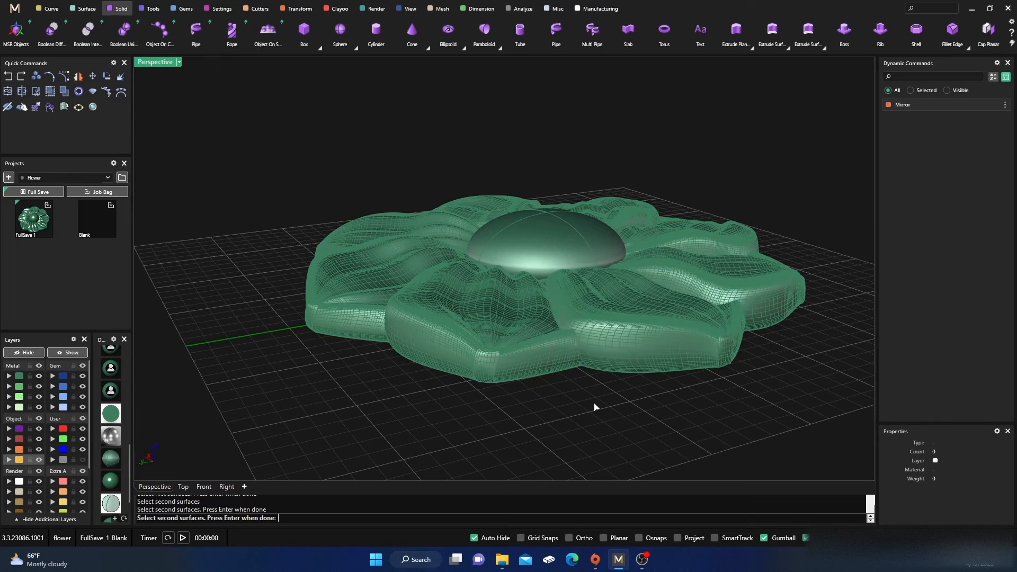
pyautogui.press('Return')
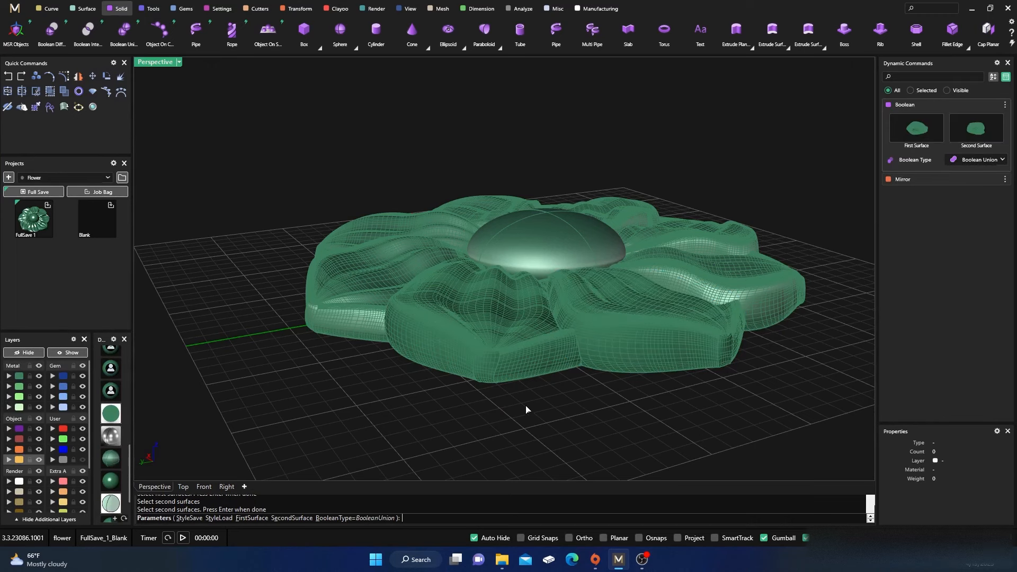
pyautogui.moveTo(360, 336); pyautogui.dragTo(538, 316, button='right')
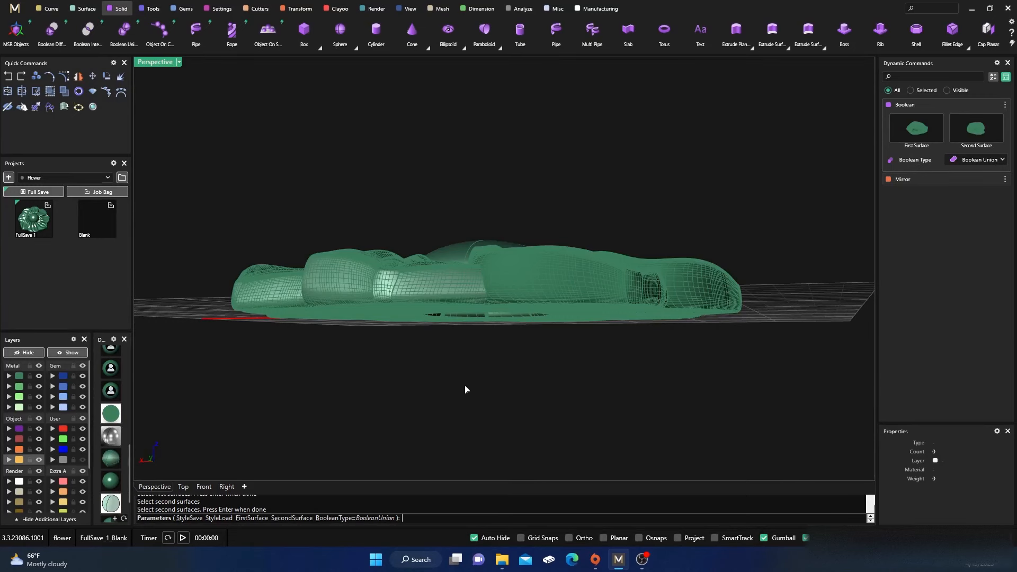
pyautogui.press('Return')
# - Delete the two original petals that overlap the united pair, keeping the union polysurface
pyautogui.moveTo(500, 420); pyautogui.dragTo(596, 350, button='right')
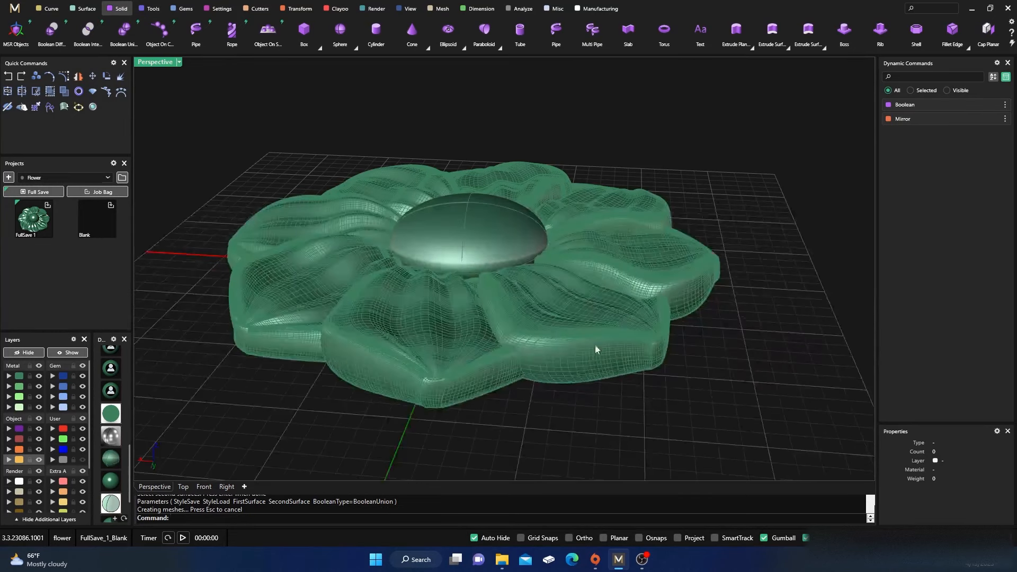
pyautogui.click(607, 351)
pyautogui.click(622, 374)
pyautogui.click(601, 363)
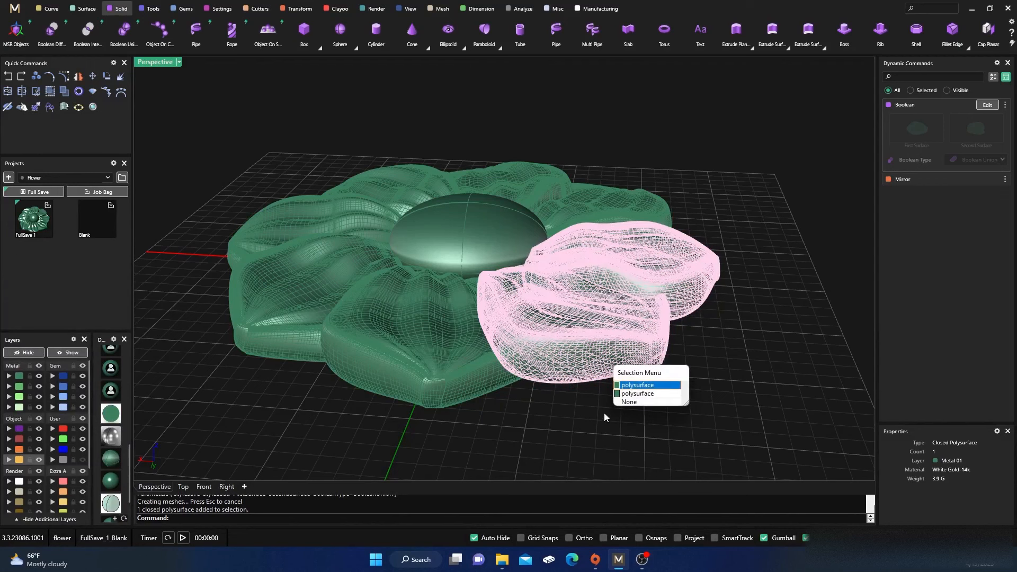
pyautogui.click(633, 395)
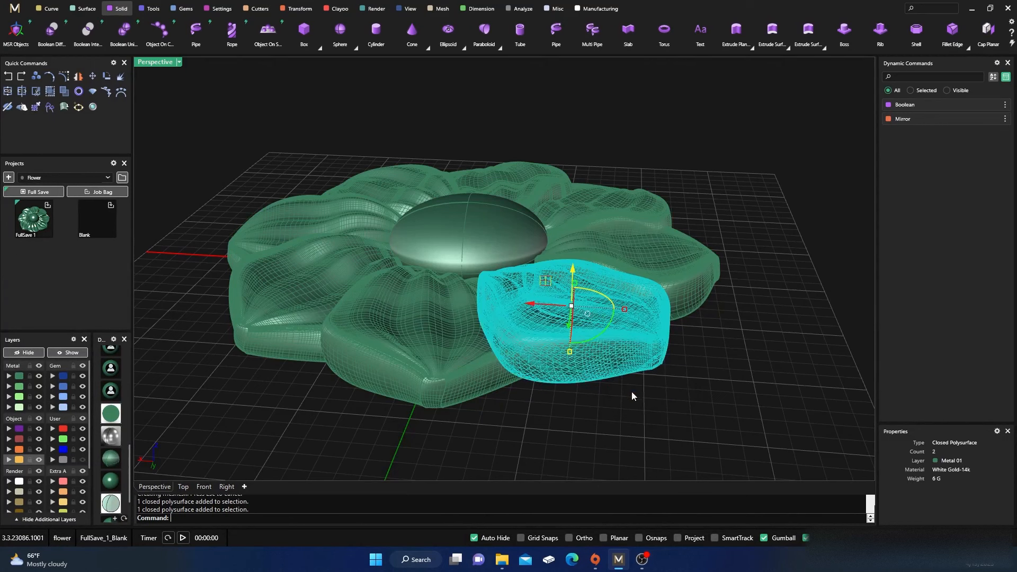
pyautogui.press('Delete')
pyautogui.click(655, 269)
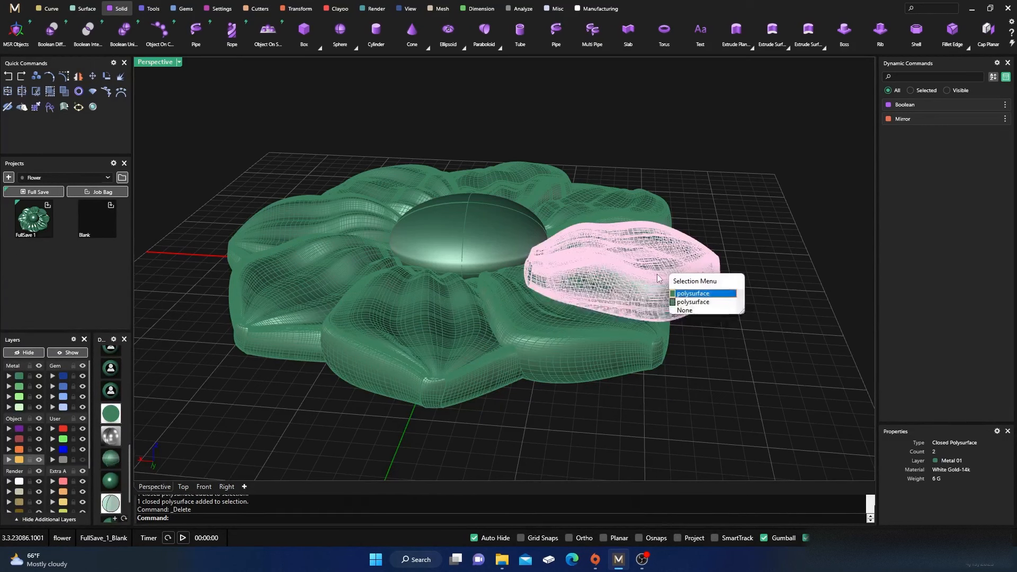
pyautogui.click(693, 294)
pyautogui.press('Delete')
# - Select the united pair of petals to check that both belong to one polysurface
pyautogui.moveTo(618, 387); pyautogui.dragTo(634, 418, button='right')
pyautogui.scroll(-5, 576, 397)
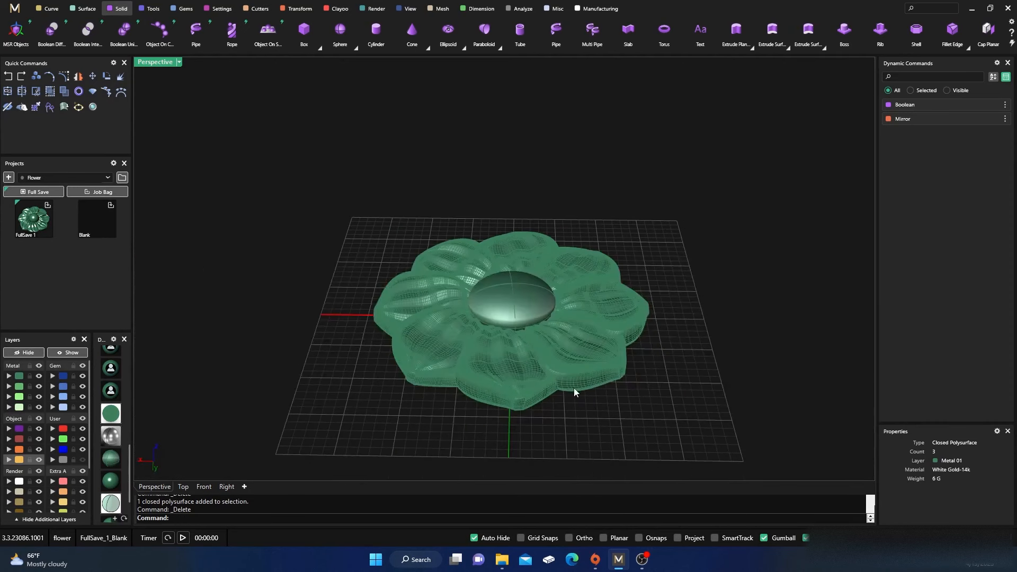
pyautogui.moveTo(559, 321); pyautogui.dragTo(585, 355, button='right')
pyautogui.click(584, 355)
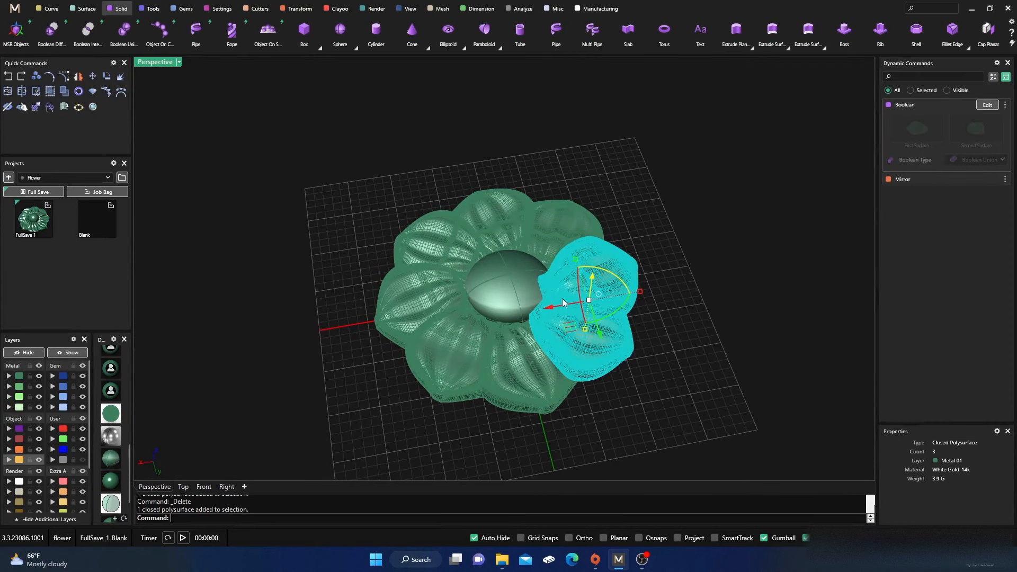
# - Deselect the united petals, switch to the glossy shaded display without surface curves, and examine the flower from above and at an angle
pyautogui.moveTo(349, 369); pyautogui.dragTo(417, 380, button='right')
pyautogui.click(457, 212)
pyautogui.moveTo(456, 212); pyautogui.dragTo(504, 277, button='right')
pyautogui.scroll(-3, 286, 382)
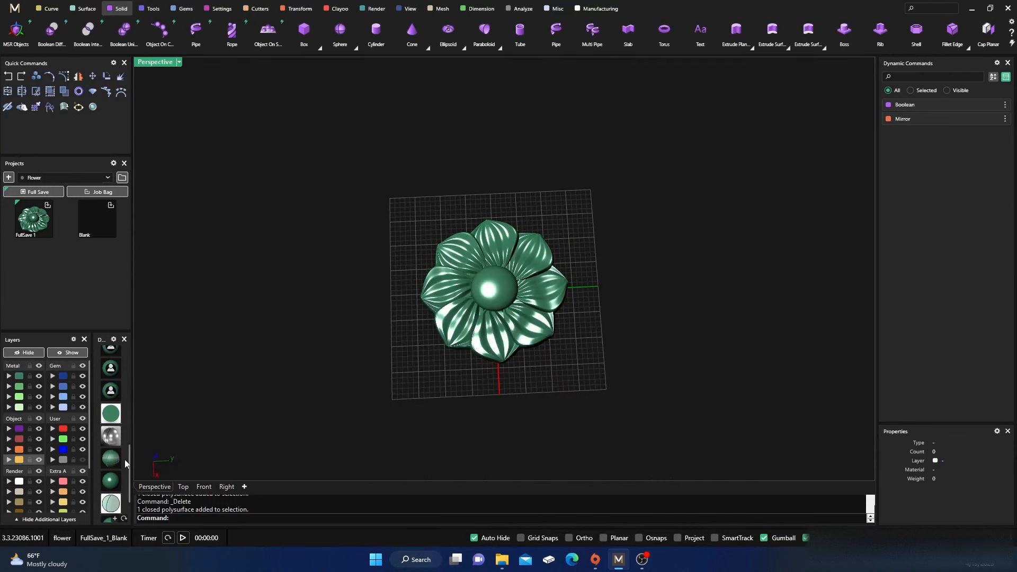
pyautogui.moveTo(457, 321); pyautogui.dragTo(480, 309, button='right')
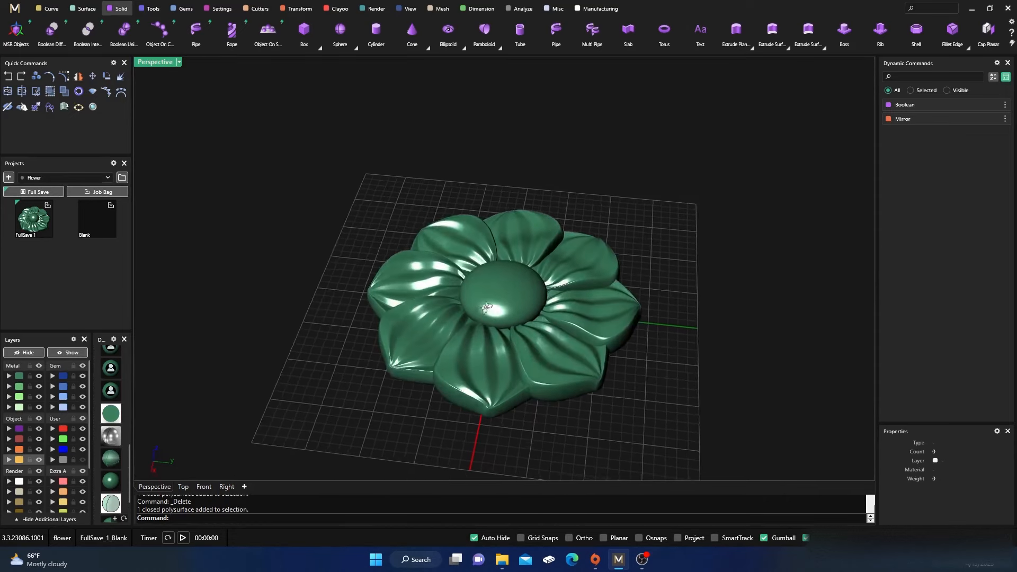
pyautogui.scroll(3, 488, 307)
pyautogui.scroll(2, 488, 307)
pyautogui.moveTo(504, 360); pyautogui.dragTo(530, 430, button='right')
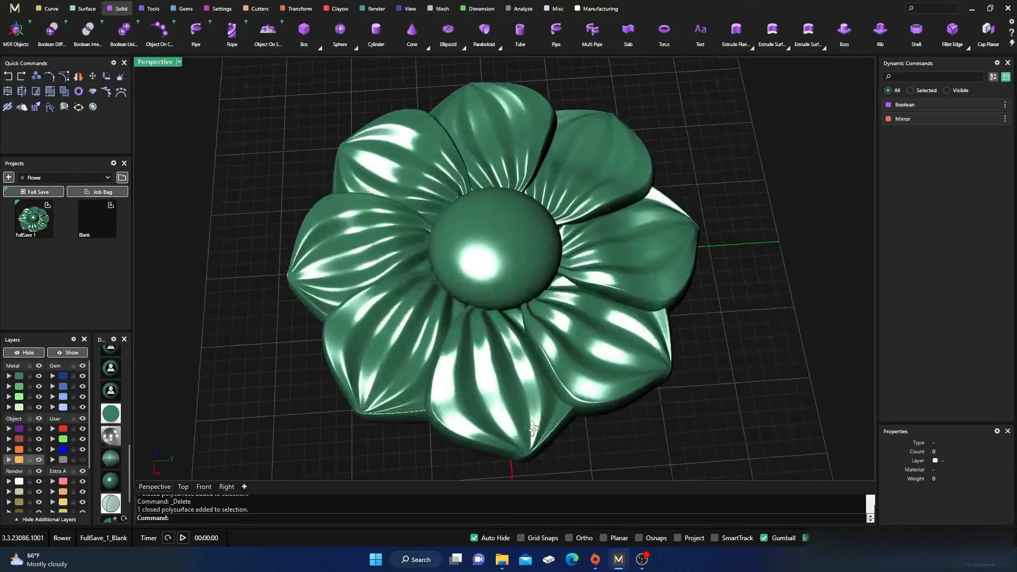